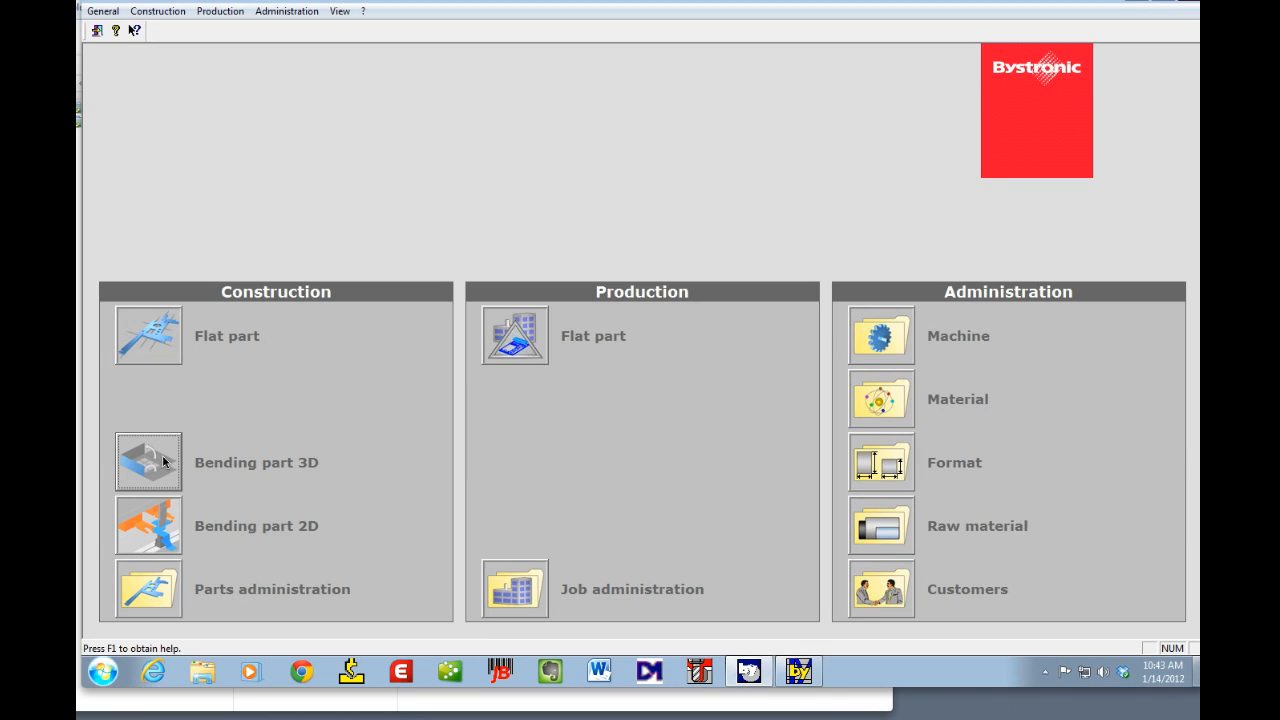
Step: Open the Bending part 3D module and dismiss the top tool notice
{"action": "left_click", "coordinate": [324, 468]}
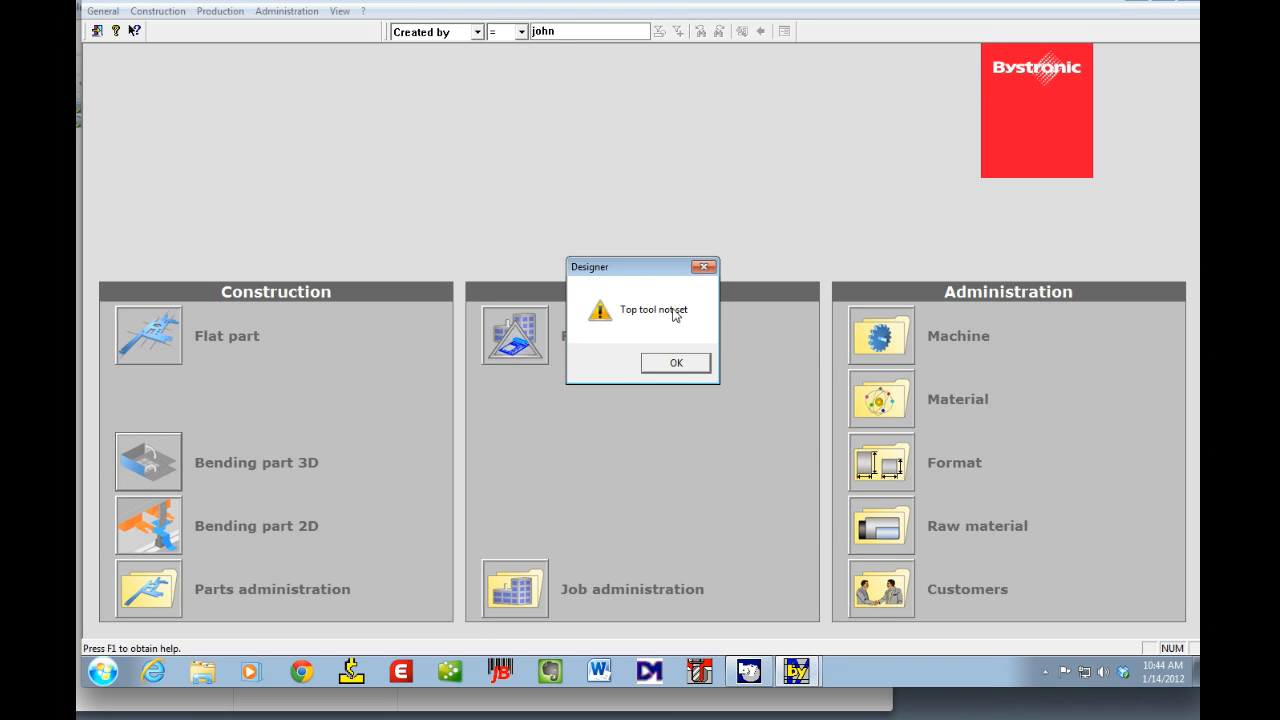
{"action": "left_click", "coordinate": [673, 364]}
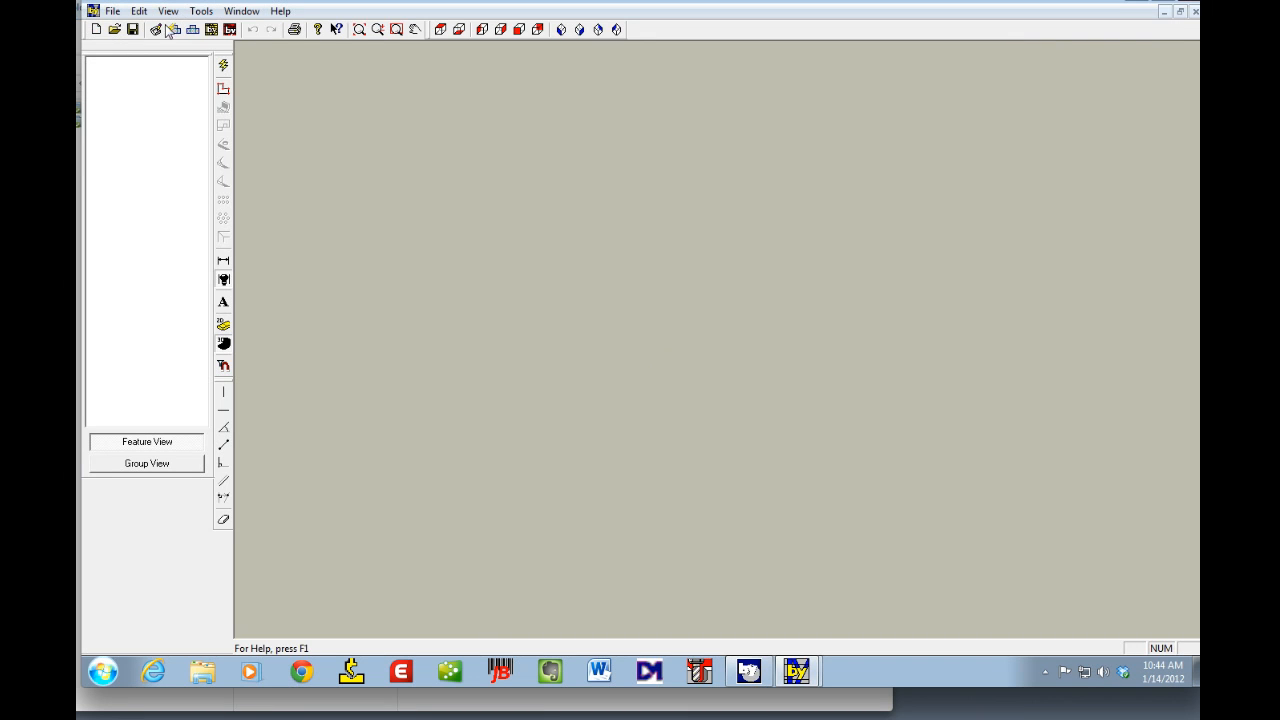
Step: Import the model file DEM 25-5740E.SAT from the CAD-SAT Files folder
{"action": "left_click", "coordinate": [114, 29]}
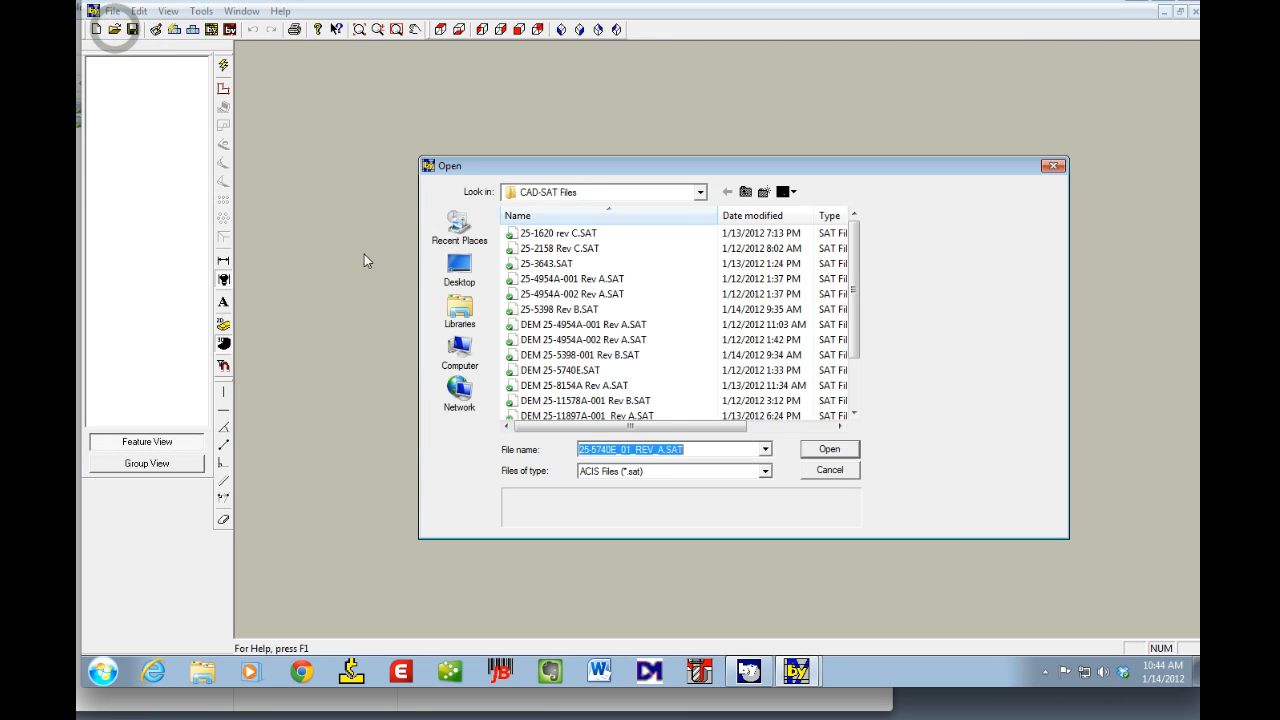
{"action": "left_click", "coordinate": [541, 371]}
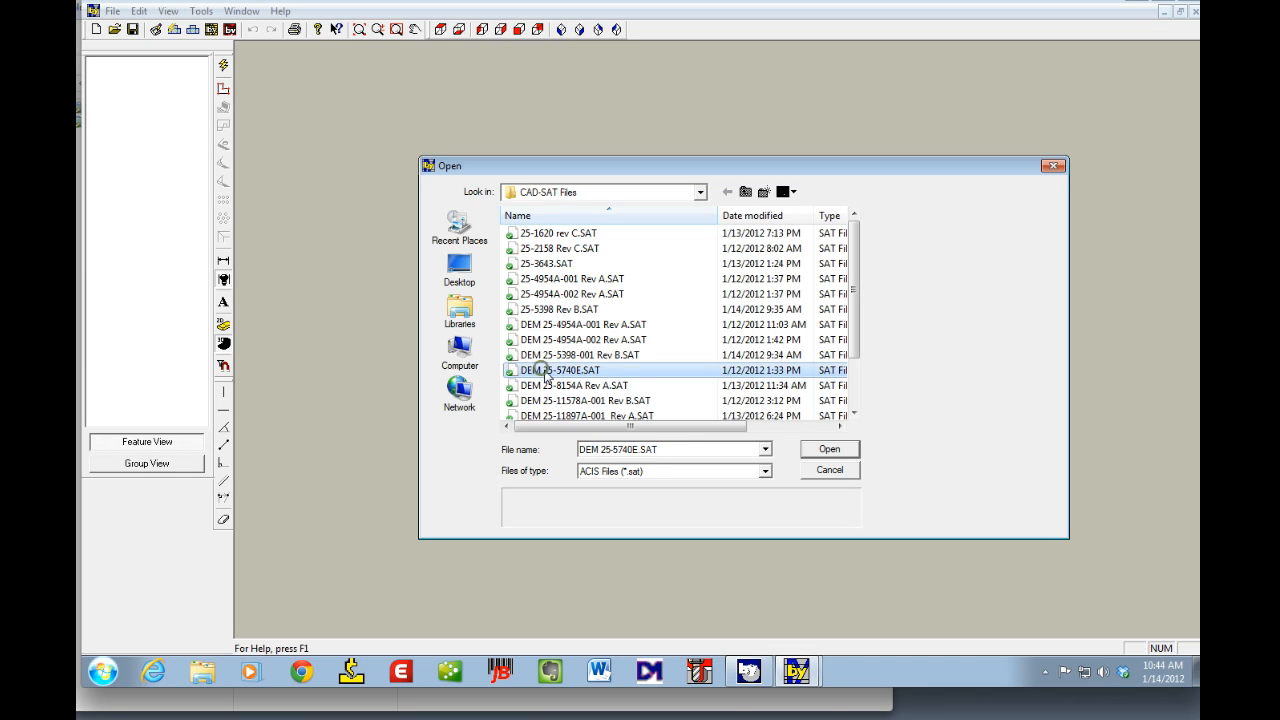
{"action": "left_click", "coordinate": [827, 451]}
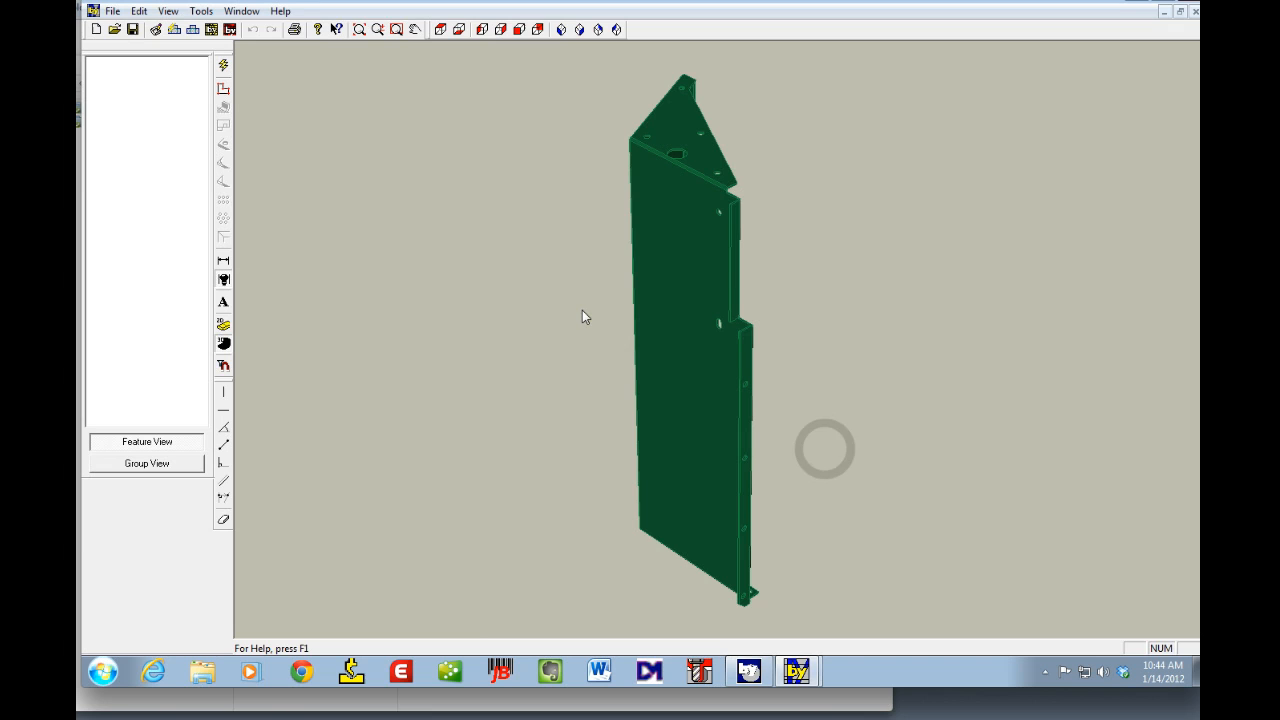
Step: Unfold the model with Quick Unfold, changing the default tools and keeping top tool BIU-031 and bottom tool OZU-353
{"action": "left_click", "coordinate": [176, 31]}
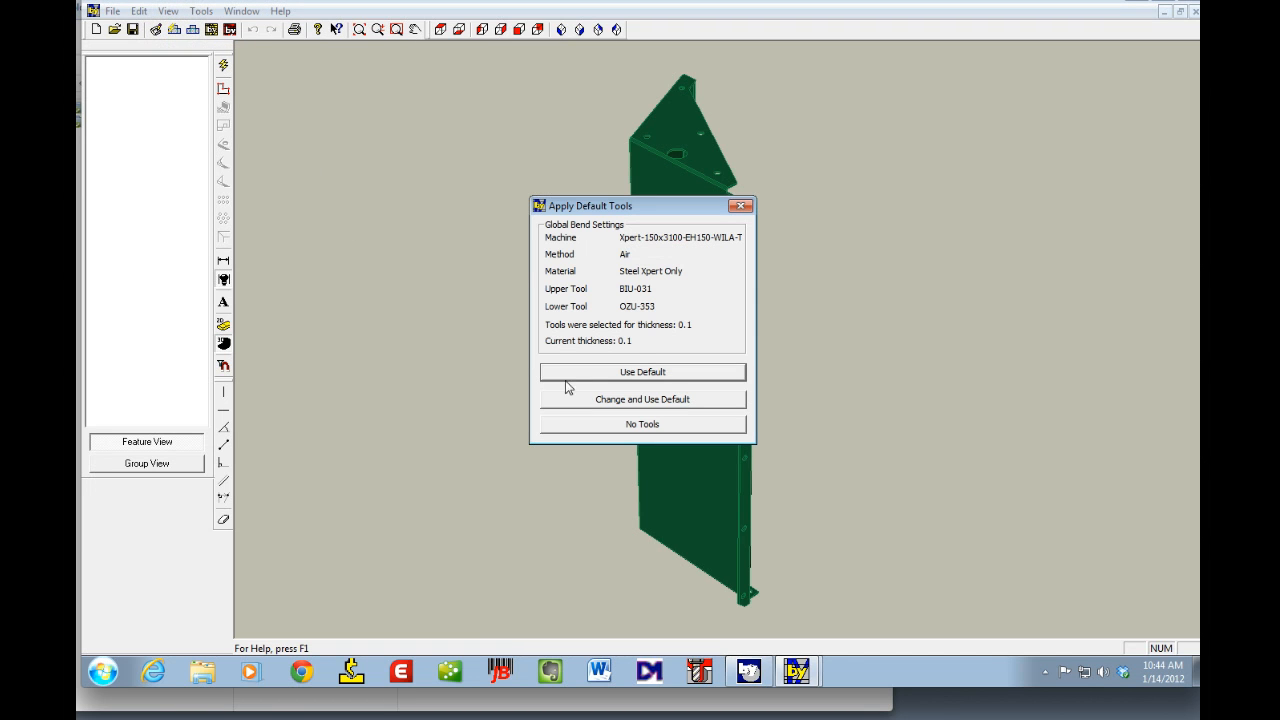
{"action": "left_click", "coordinate": [603, 401]}
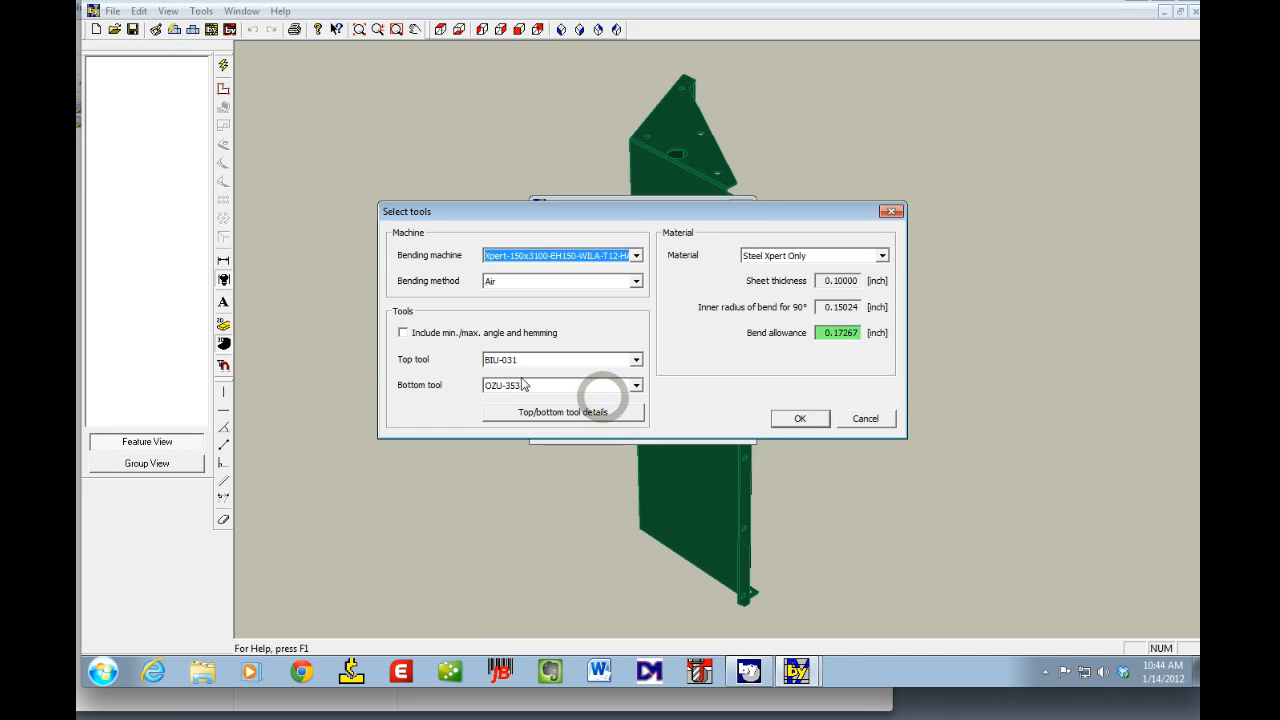
{"action": "left_click", "coordinate": [564, 413]}
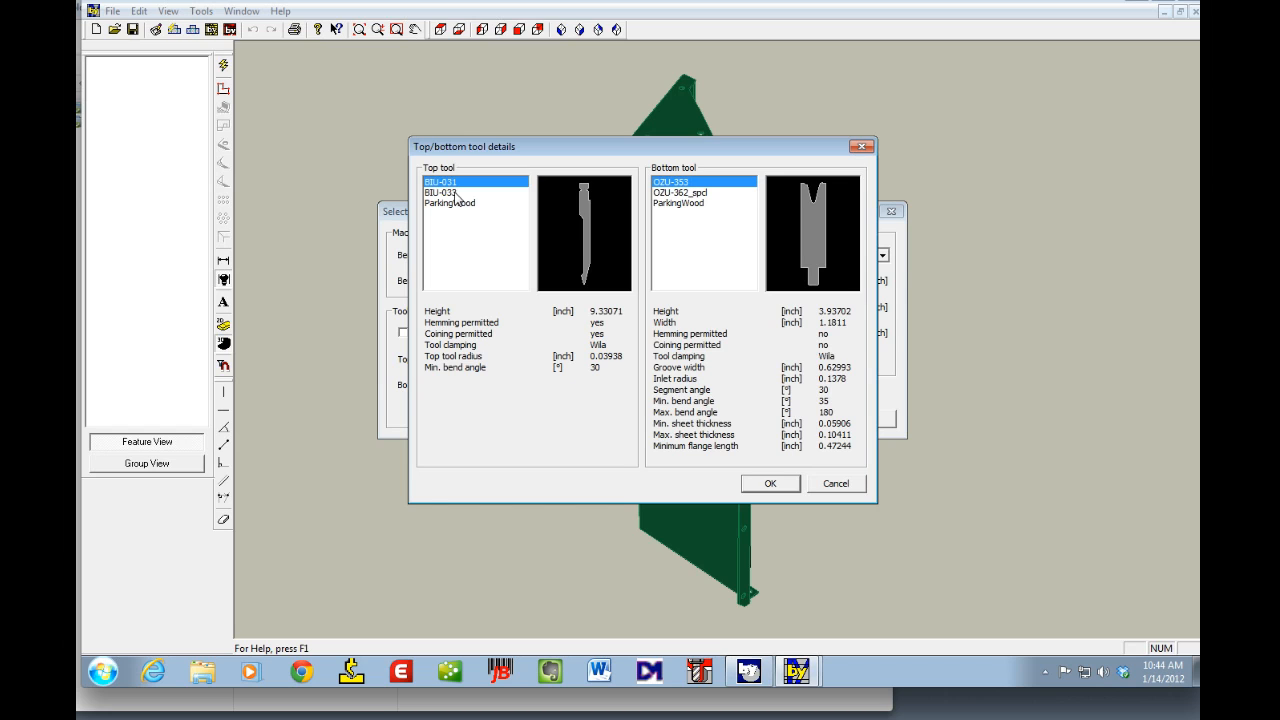
{"action": "left_click", "coordinate": [676, 194]}
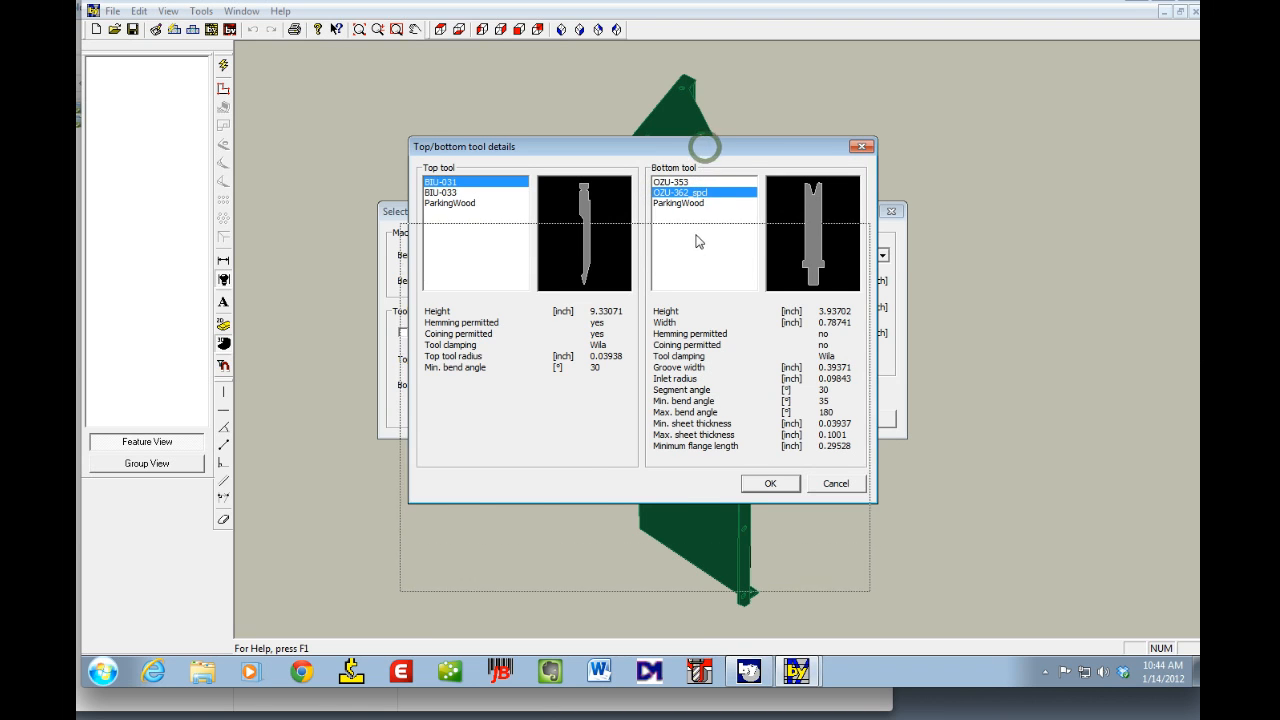
{"action": "left_click_drag", "start_coordinate": [704, 147], "coordinate": [696, 234]}
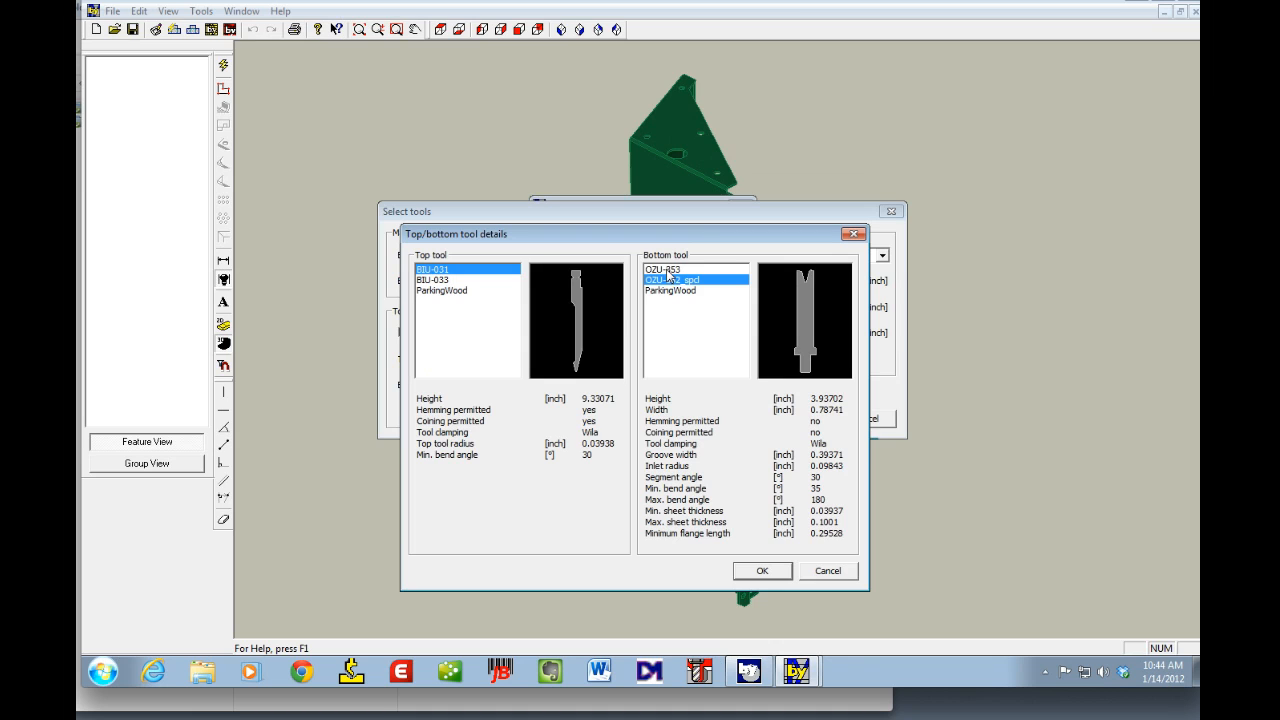
{"action": "left_click", "coordinate": [666, 270]}
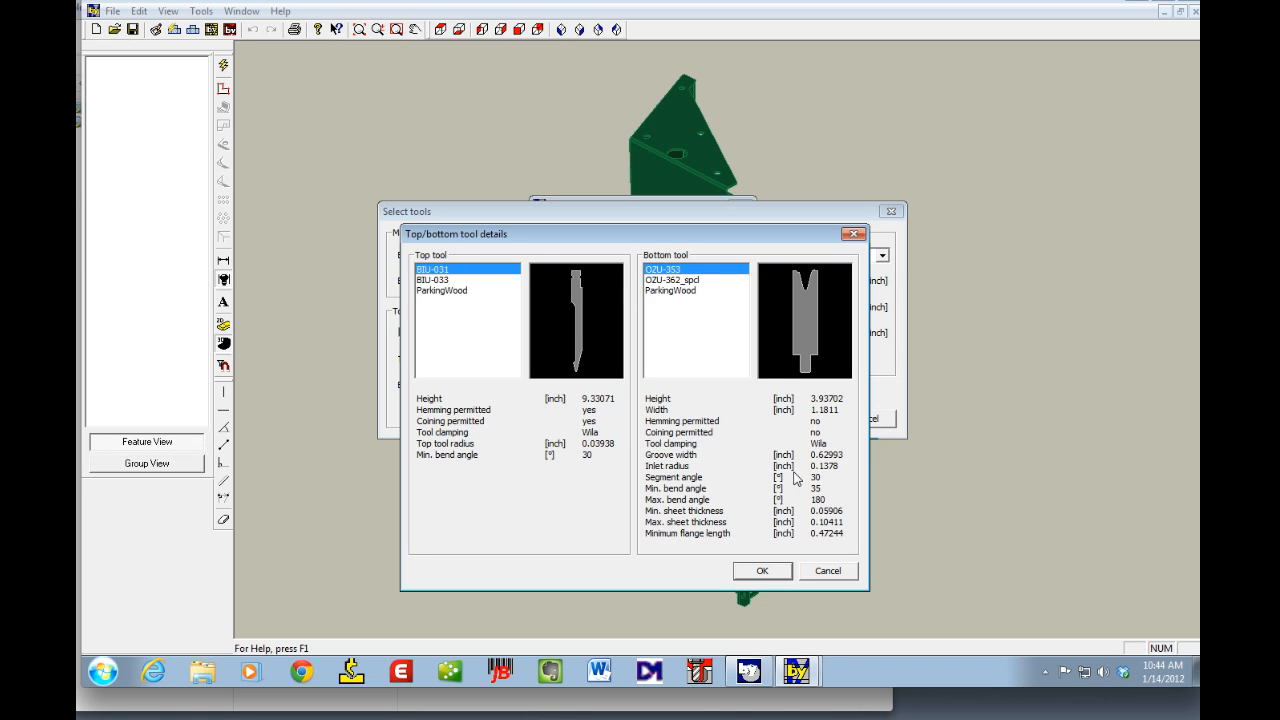
{"action": "left_click", "coordinate": [763, 571]}
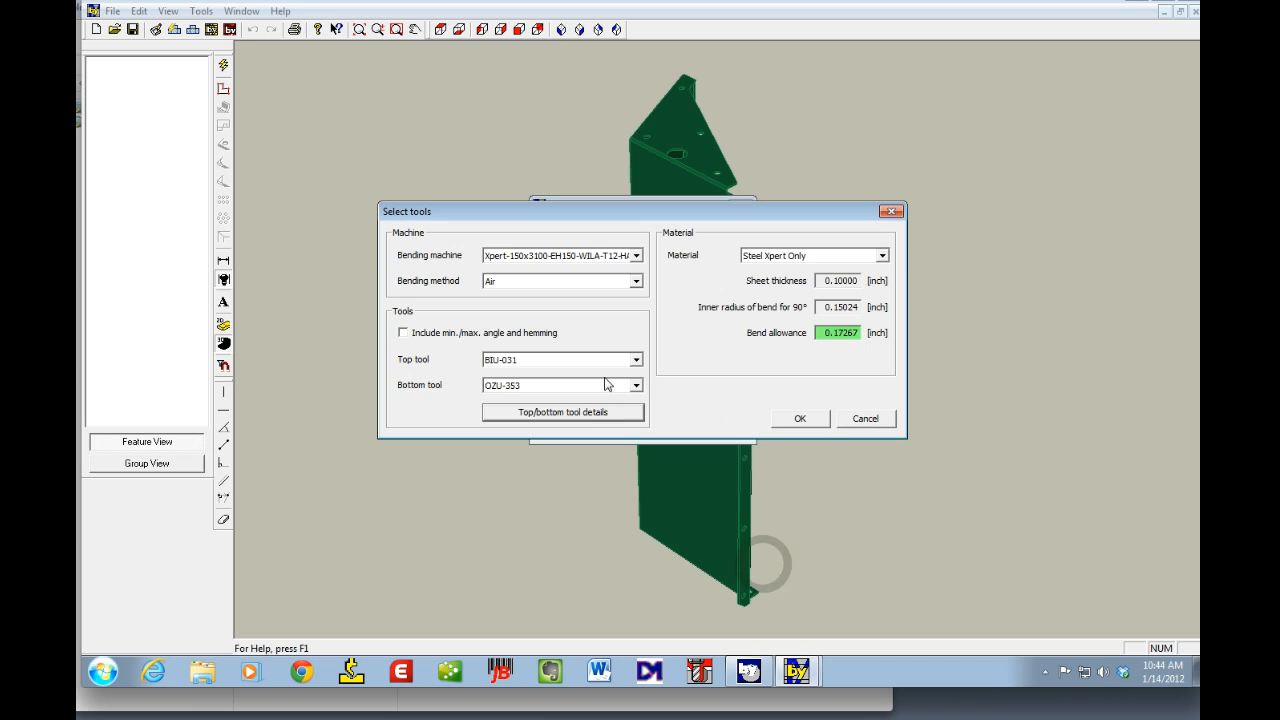
{"action": "double_click", "coordinate": [816, 334]}
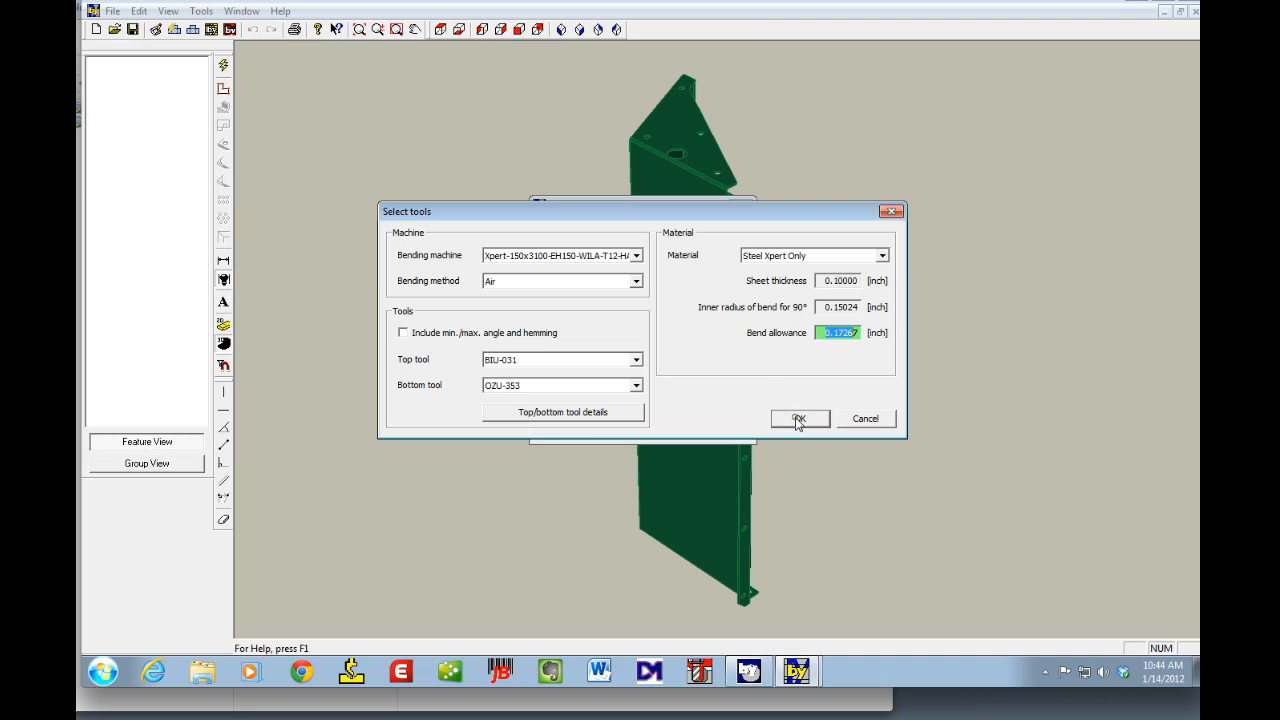
{"action": "left_click", "coordinate": [798, 420]}
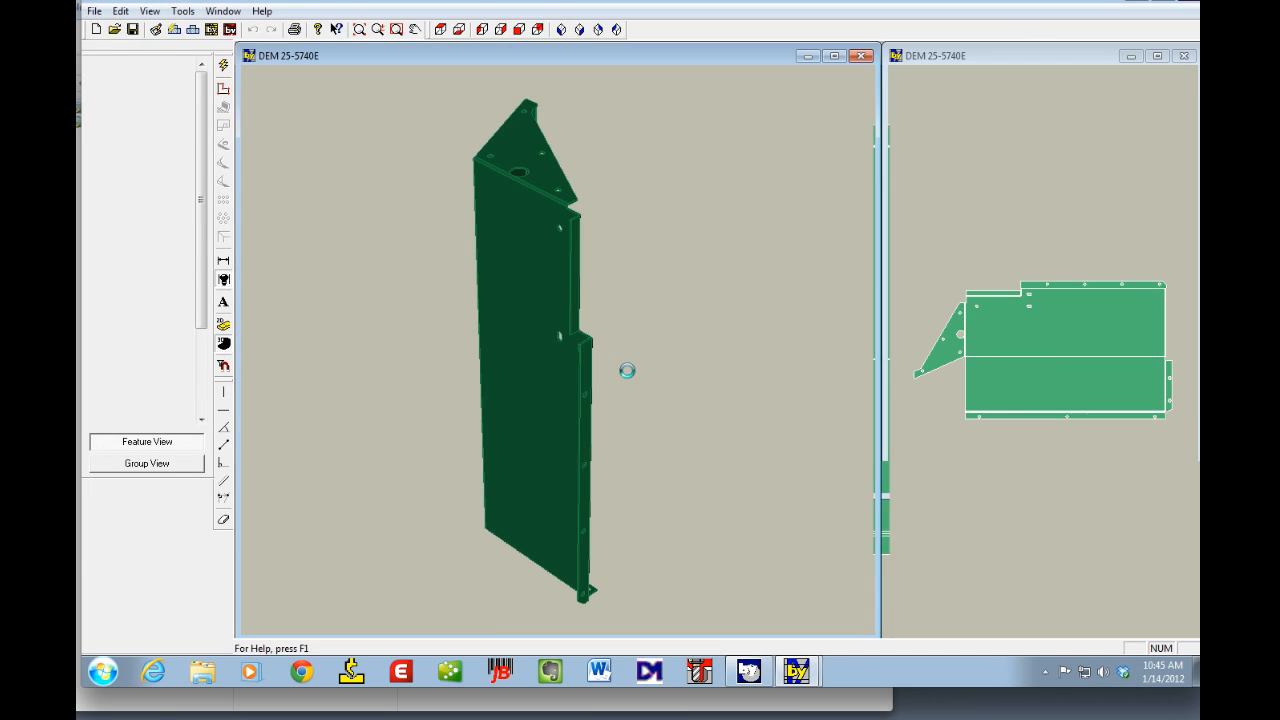
Step: Transfer the flat pattern into the bending technology module
{"action": "left_click", "coordinate": [986, 198]}
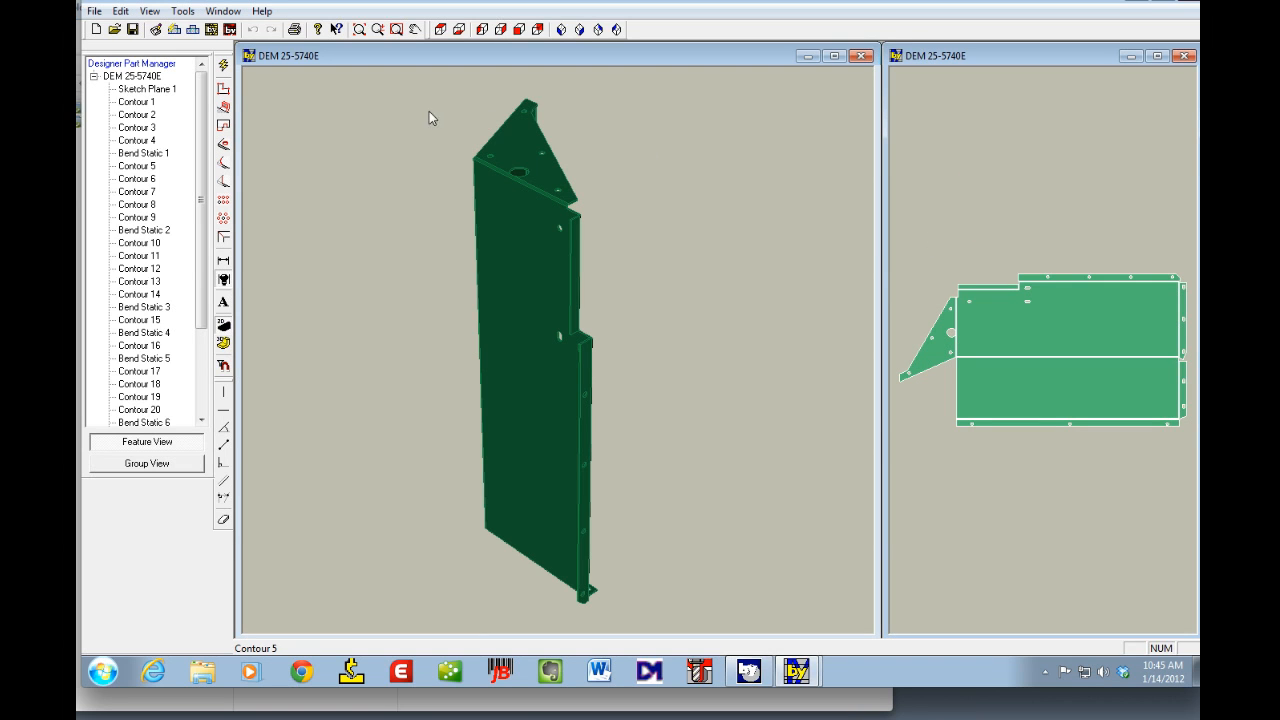
{"action": "left_click", "coordinate": [211, 30]}
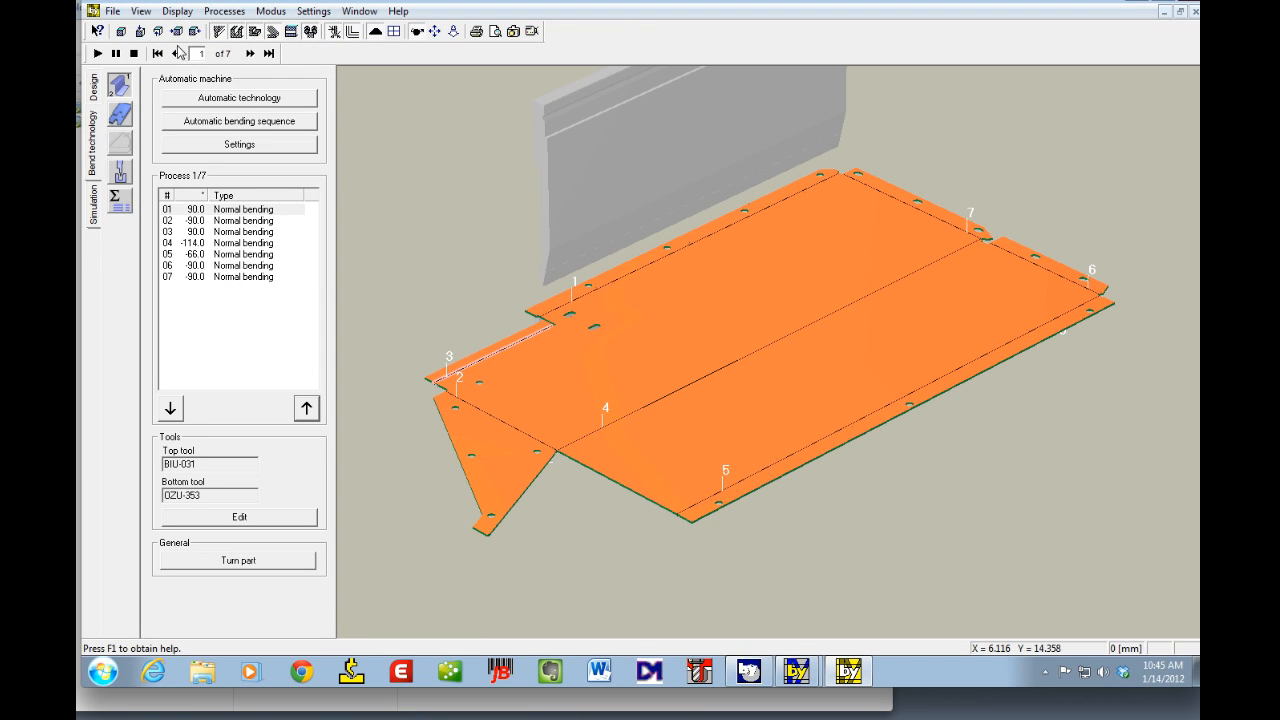
Step: Run automatic technology and continue the calculation past the Z-axis limit warnings
{"action": "left_click", "coordinate": [210, 99]}
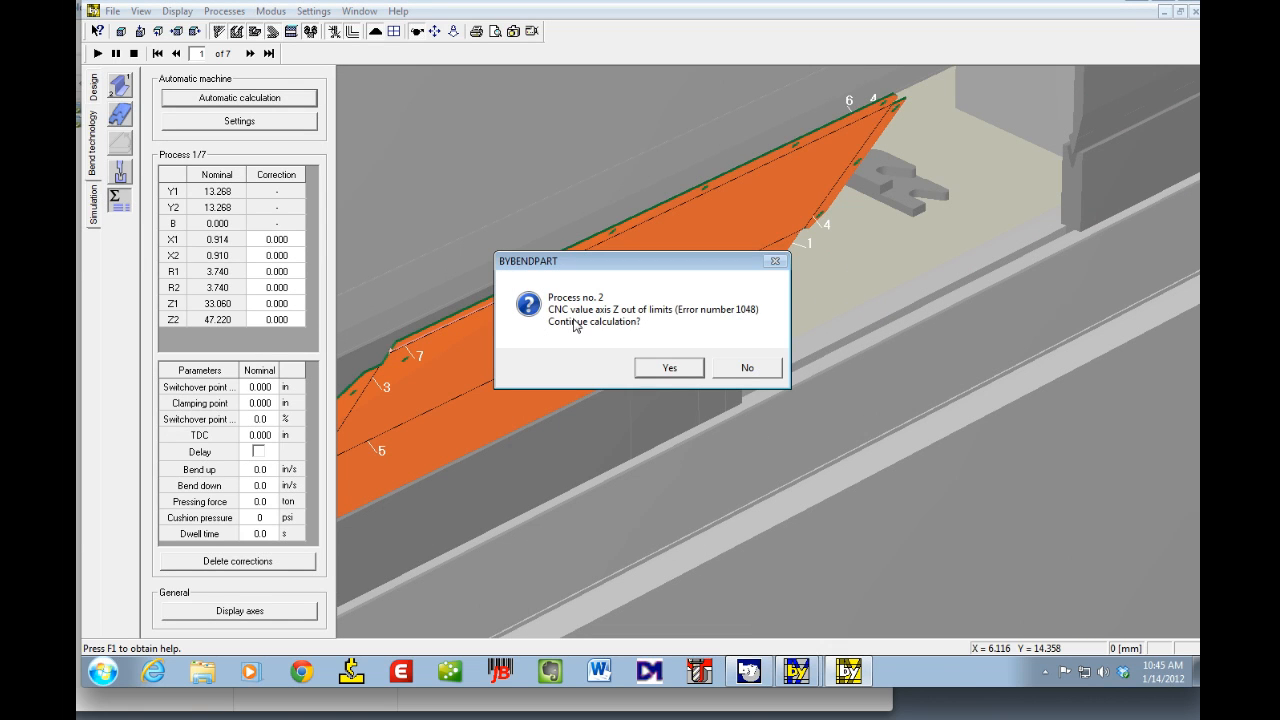
{"action": "left_click", "coordinate": [665, 370]}
{"action": "left_click", "coordinate": [668, 369]}
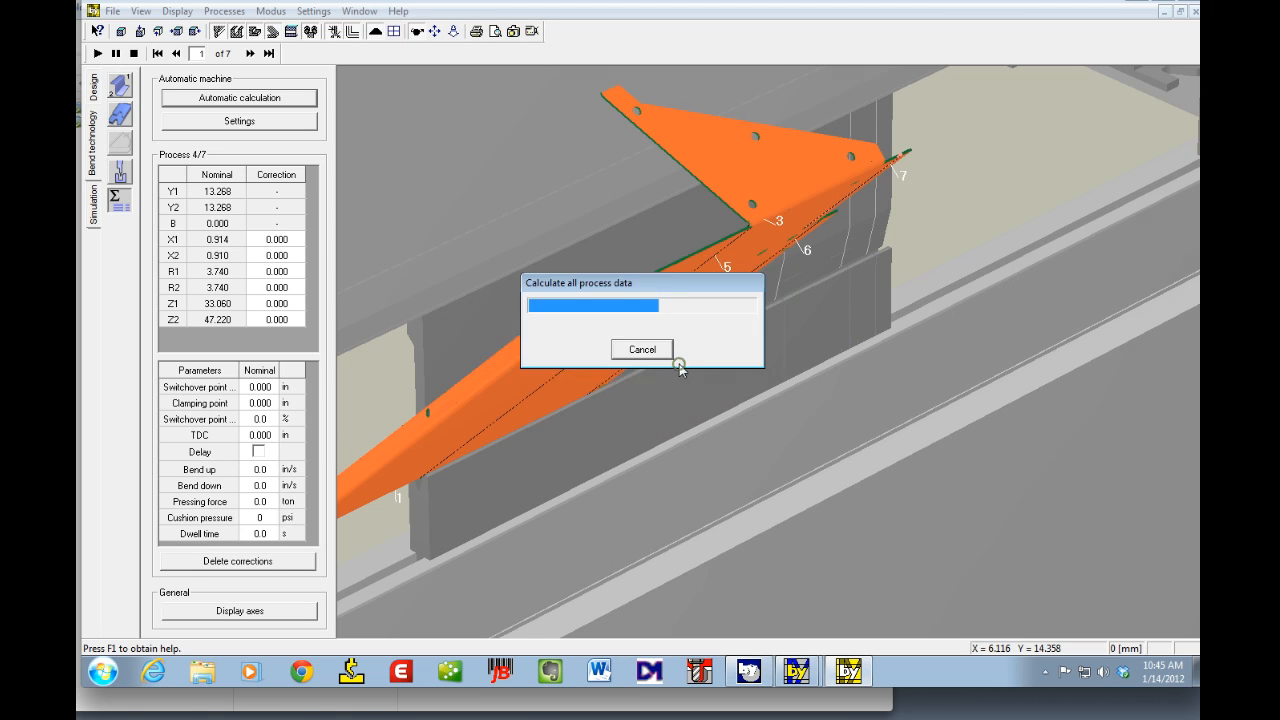
{"action": "left_click", "coordinate": [674, 366]}
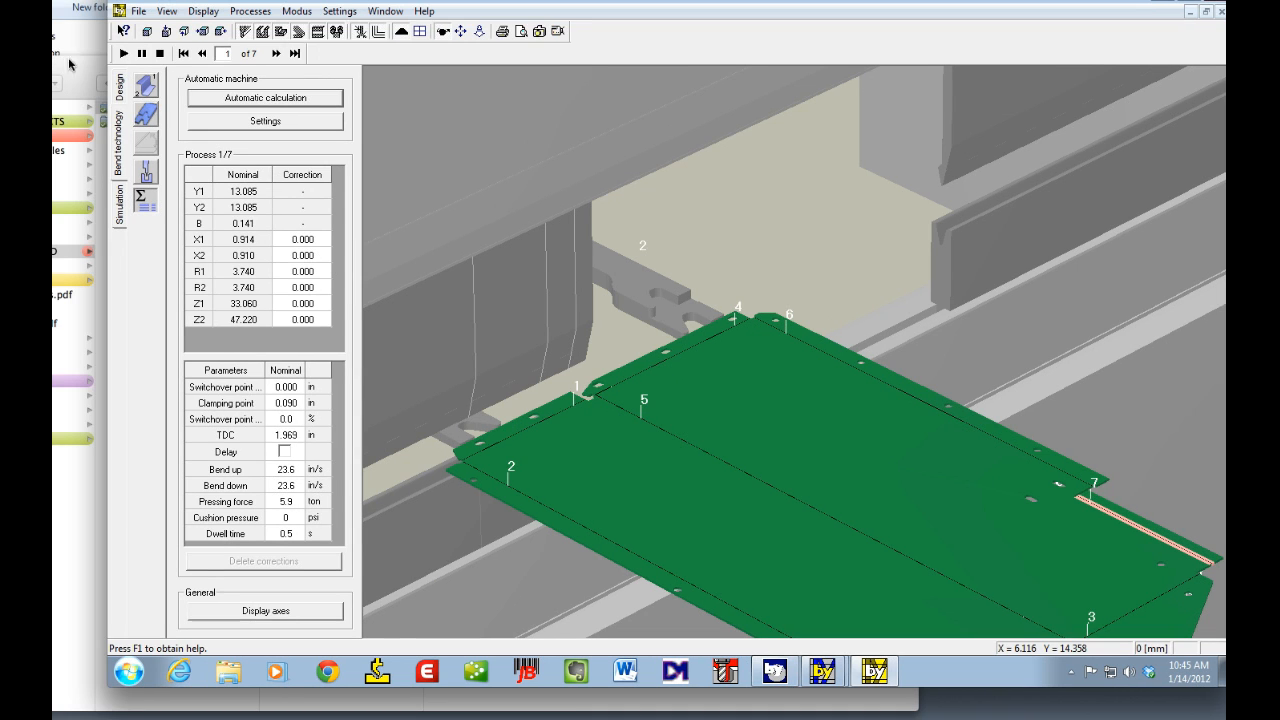
Step: In the 2D design view, link the two right-side flange bend lines into one common bend
{"action": "left_click", "coordinate": [120, 87]}
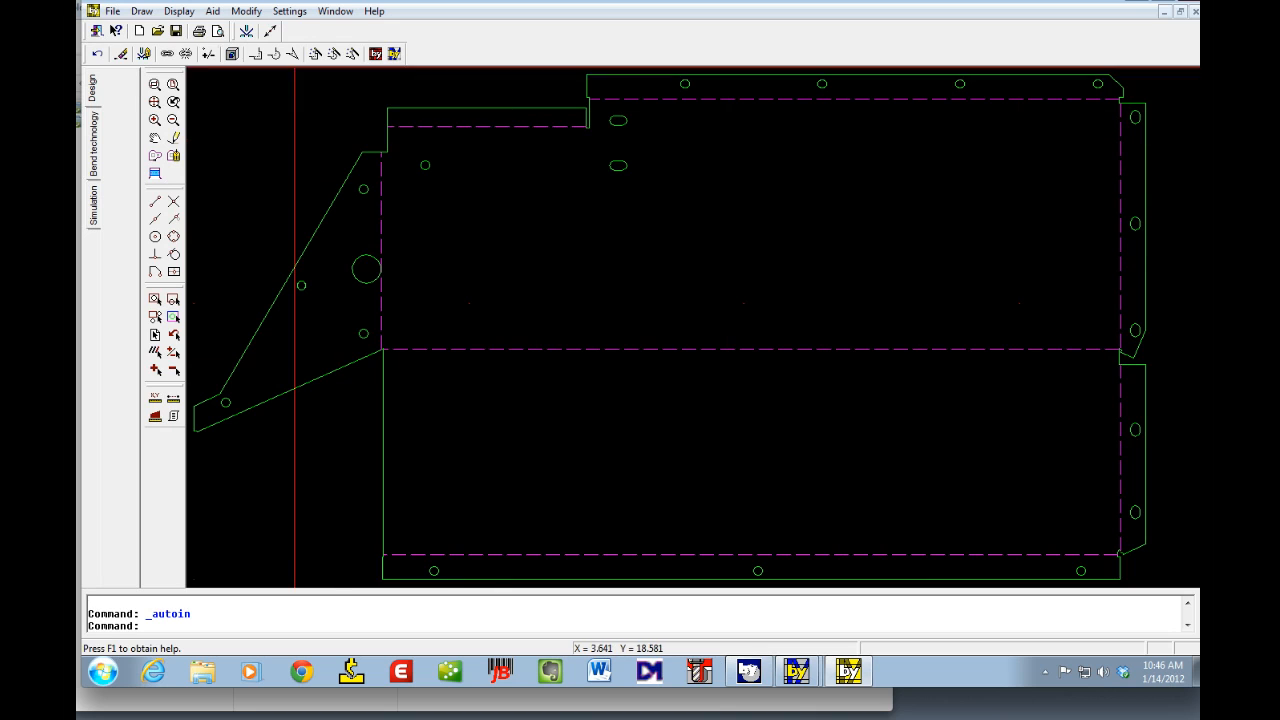
{"action": "left_click", "coordinate": [167, 54]}
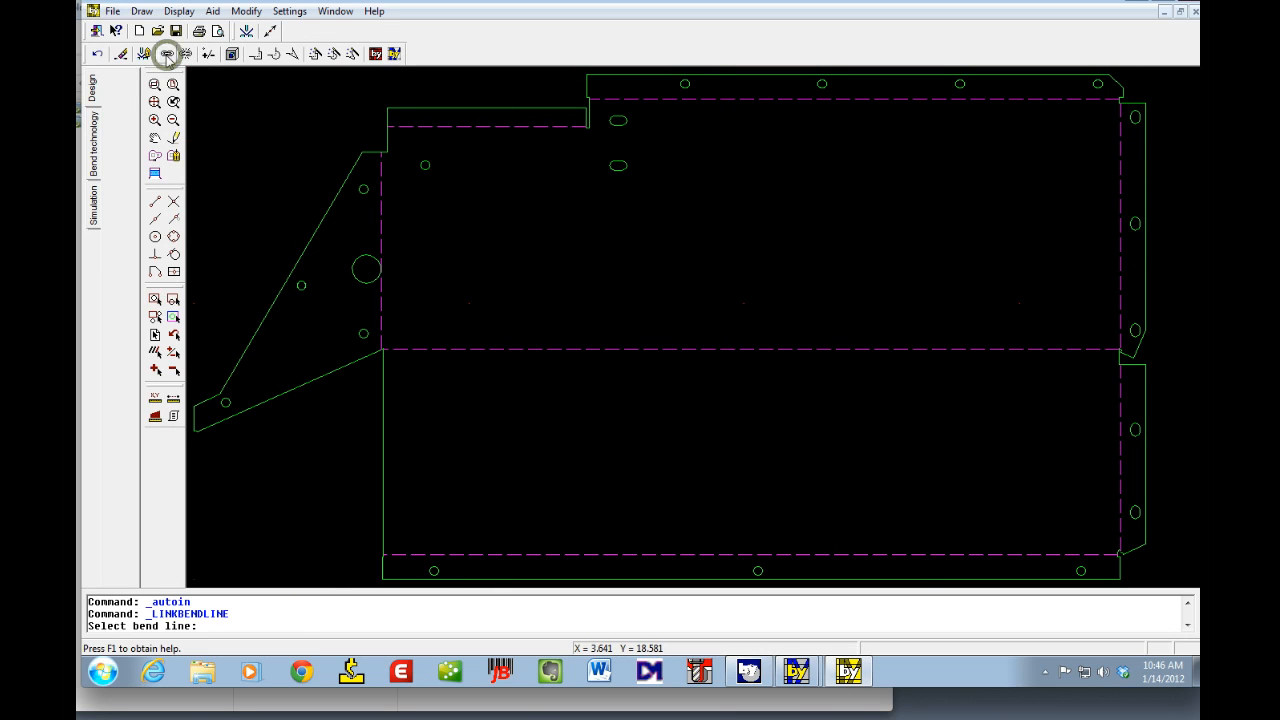
{"action": "left_click", "coordinate": [1117, 282]}
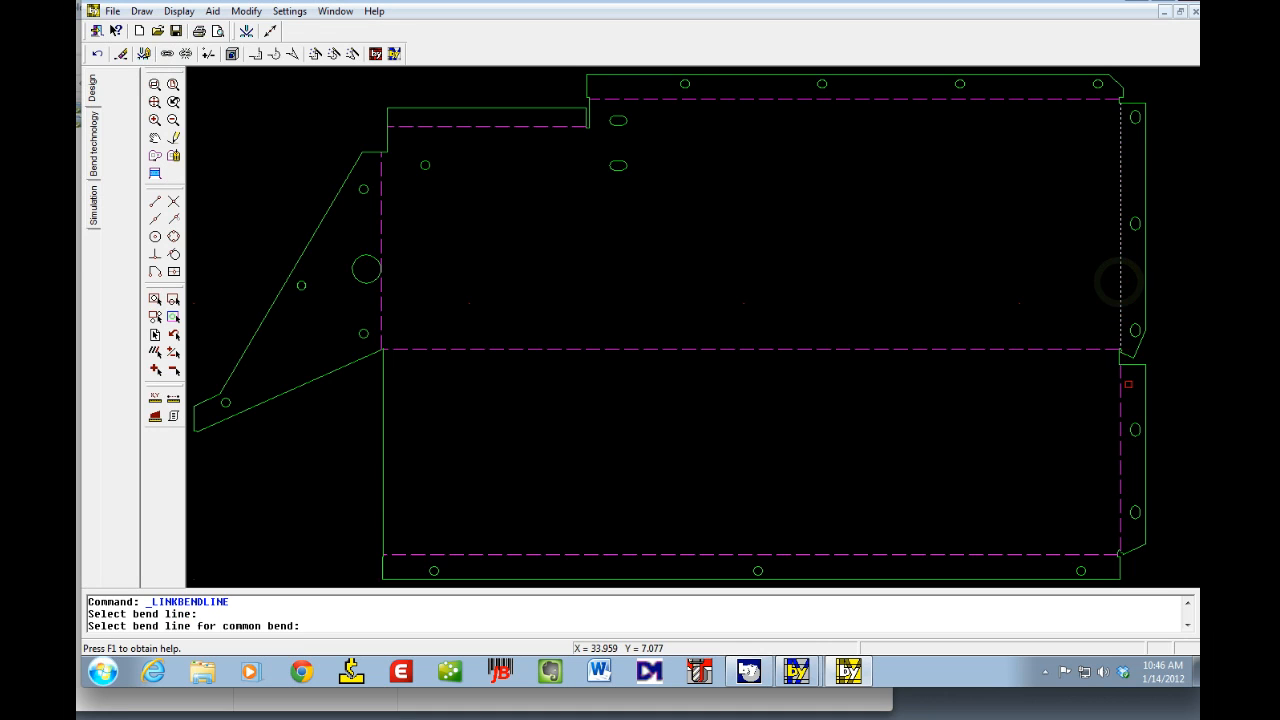
{"action": "left_click", "coordinate": [1120, 390]}
{"action": "left_click", "coordinate": [1120, 390]}
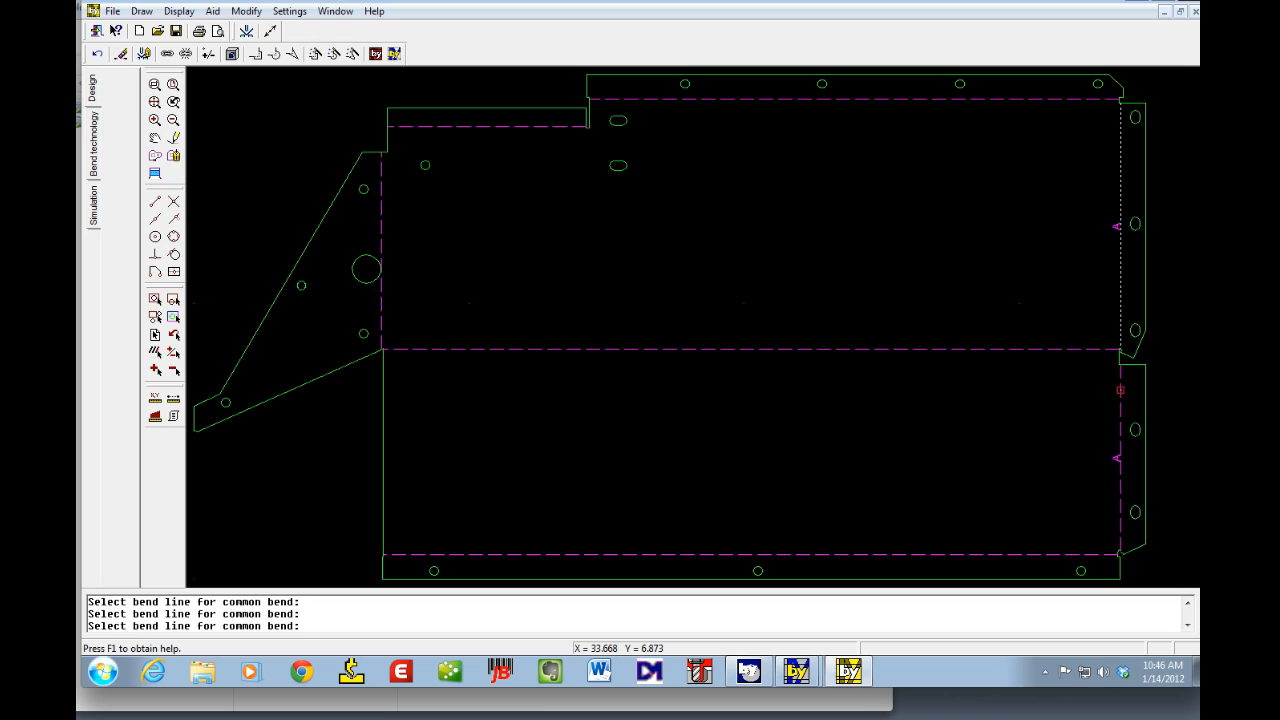
{"action": "right_click", "coordinate": [1120, 390]}
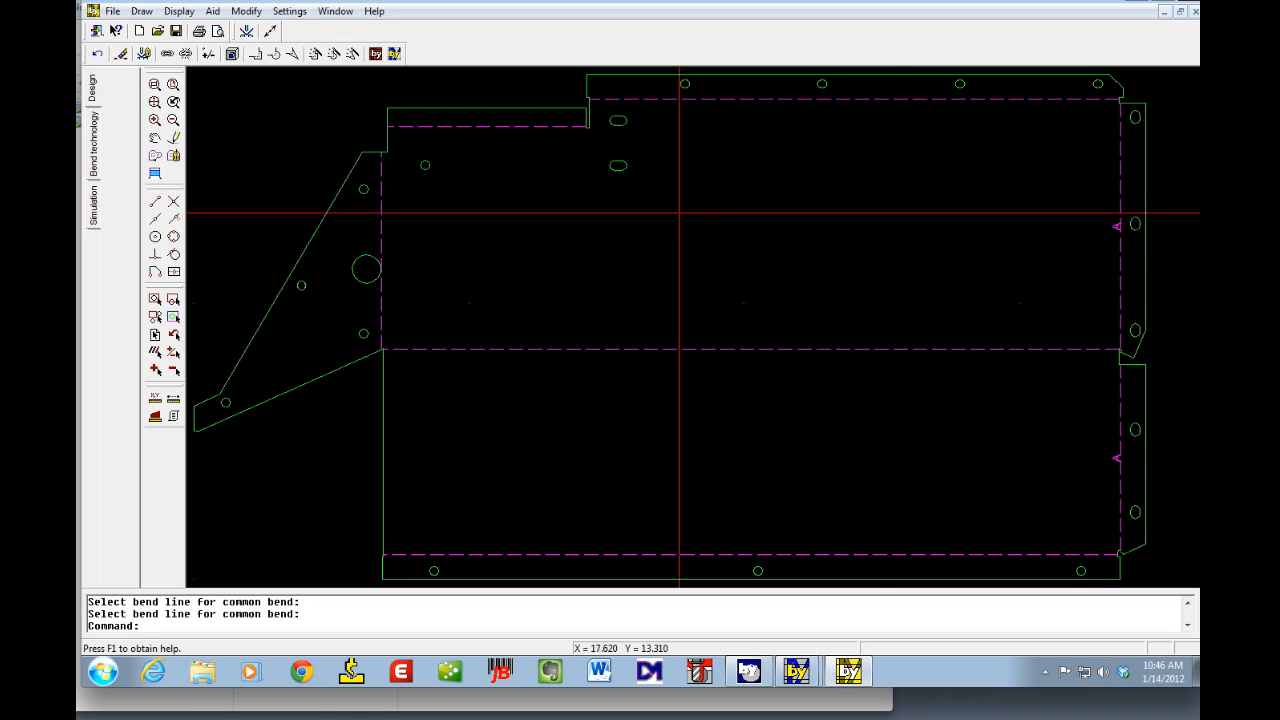
Step: Return to bending technology and rerun automatic technology, deleting the existing setup plan and continuing past the warnings
{"action": "left_click", "coordinate": [93, 143]}
{"action": "key", "text": "Return"}
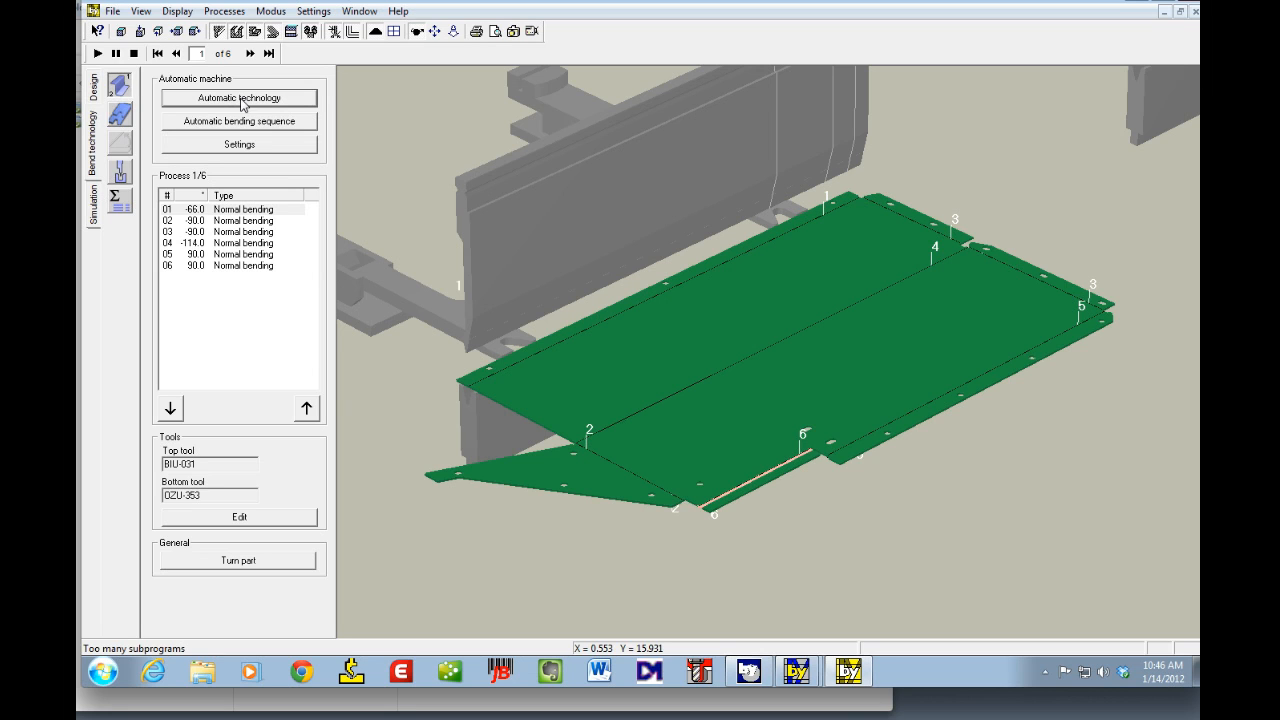
{"action": "left_click", "coordinate": [241, 99]}
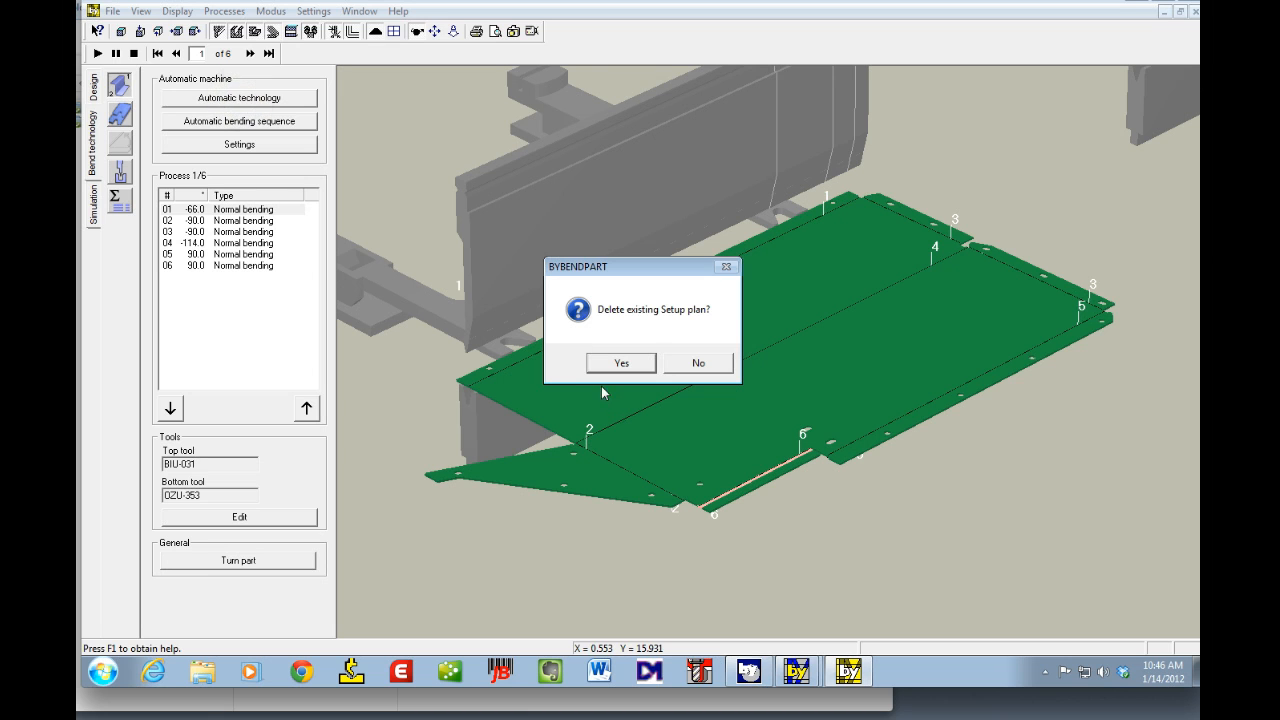
{"action": "left_click", "coordinate": [622, 363]}
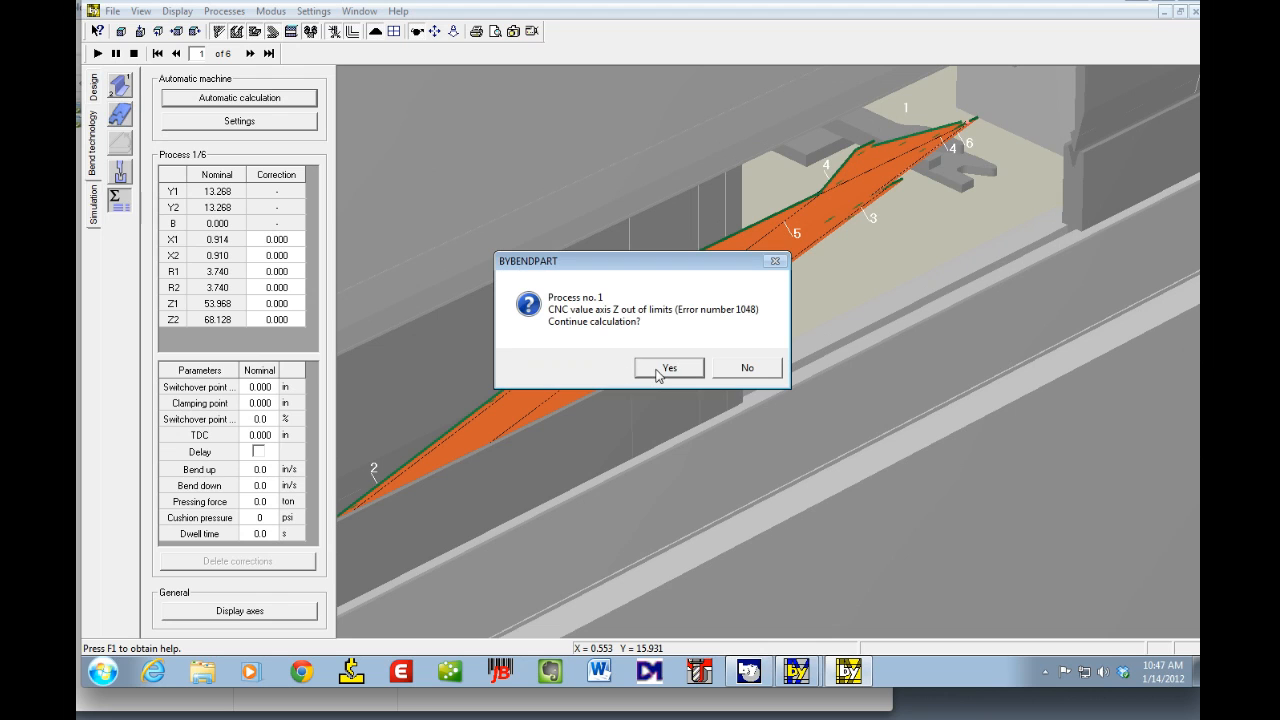
{"action": "left_click", "coordinate": [668, 368]}
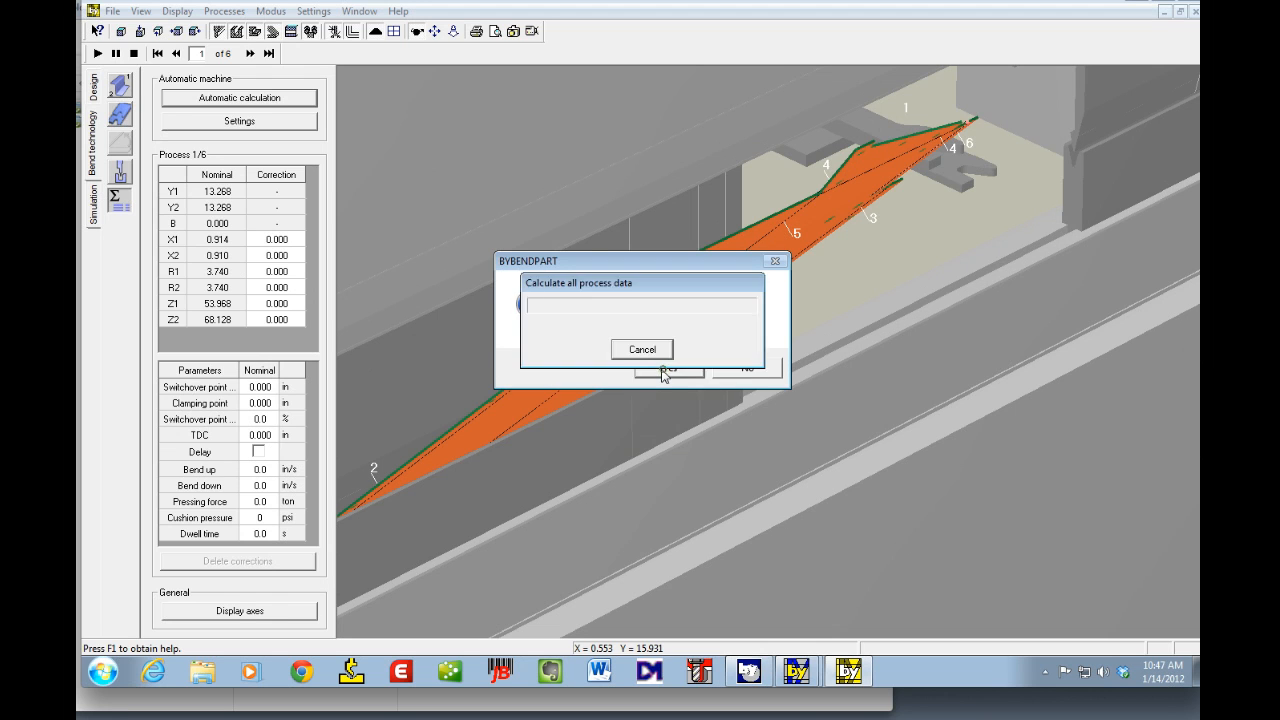
{"action": "left_click", "coordinate": [668, 368]}
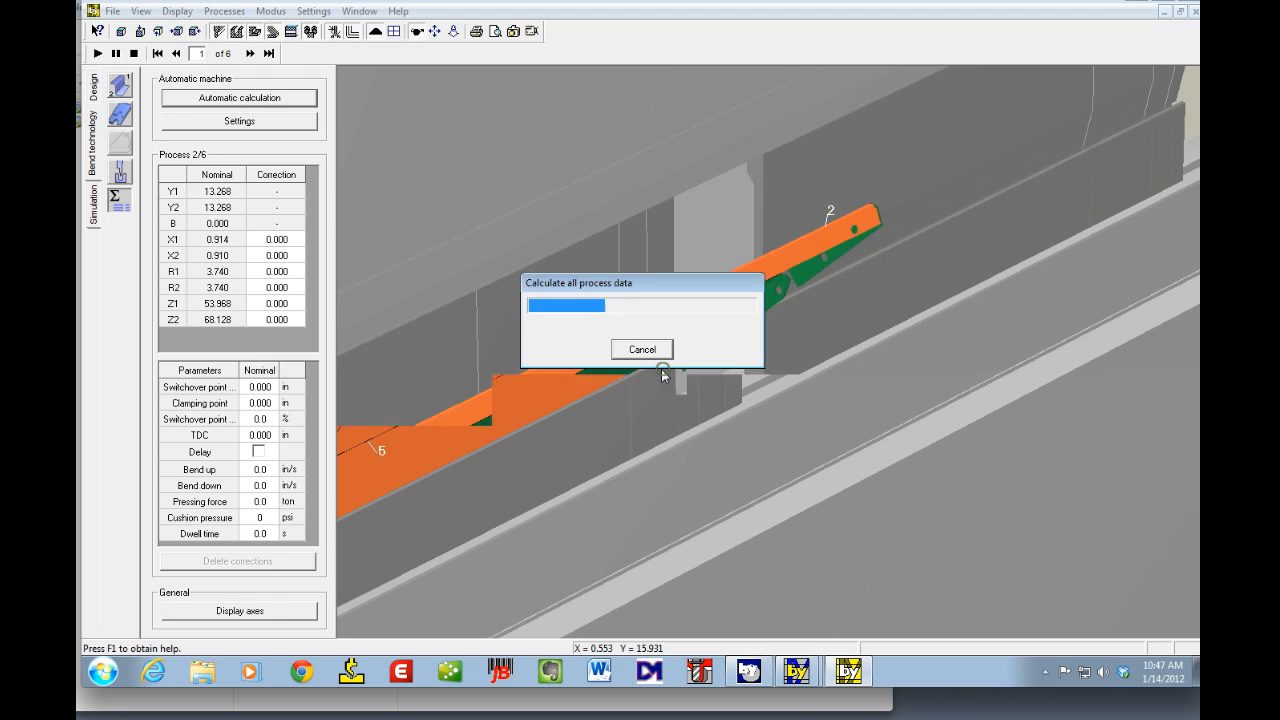
{"action": "left_click", "coordinate": [662, 369]}
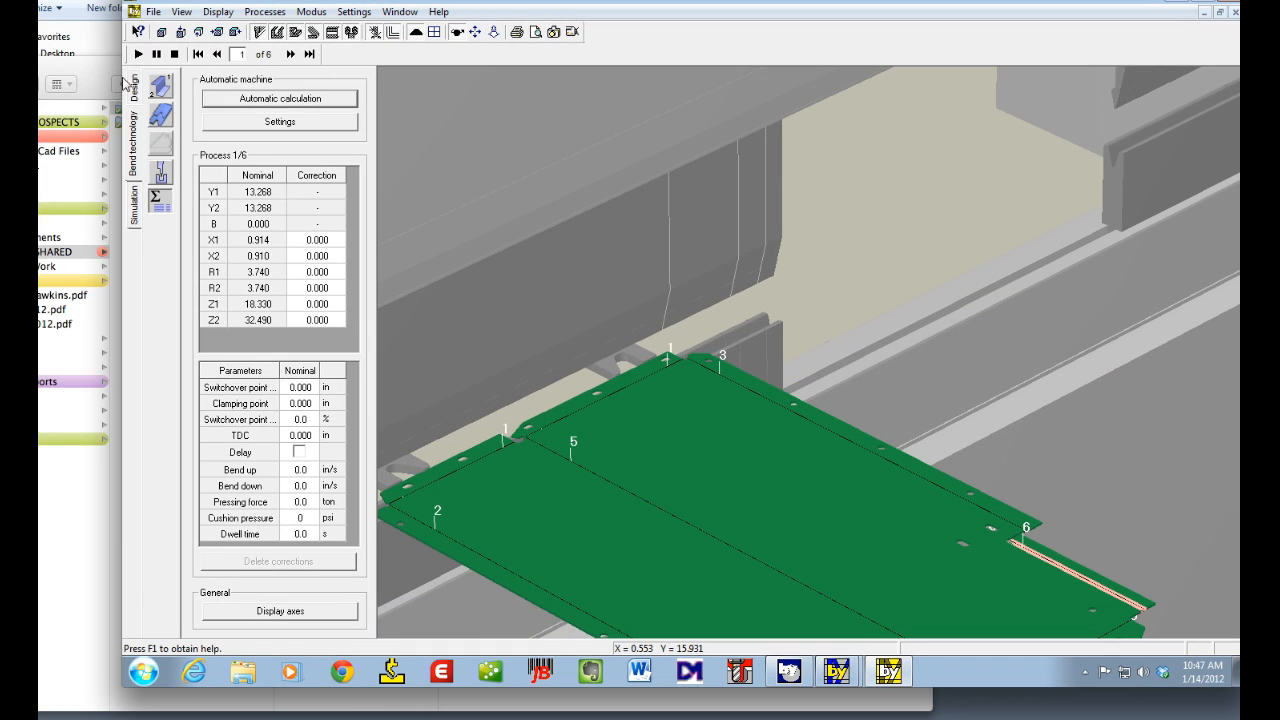
Step: Step through the bending sequence process by process to review each bend
{"action": "left_click", "coordinate": [161, 85]}
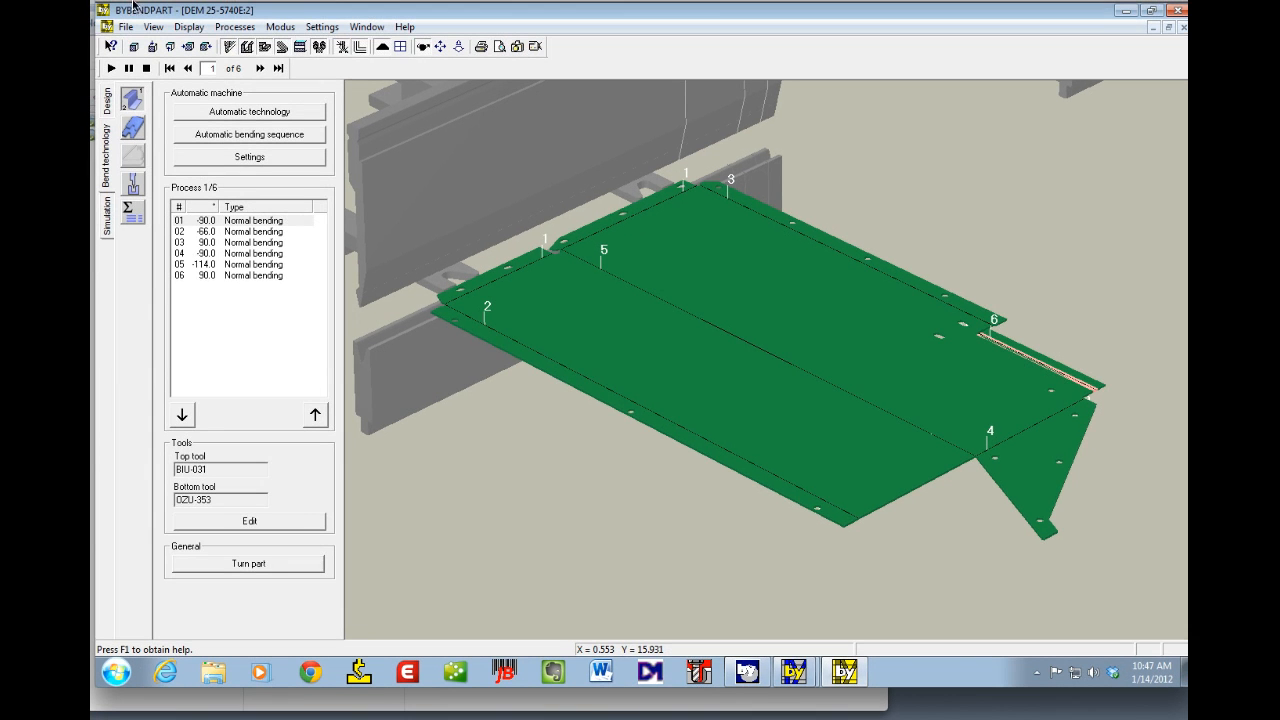
{"action": "left_click", "coordinate": [260, 68]}
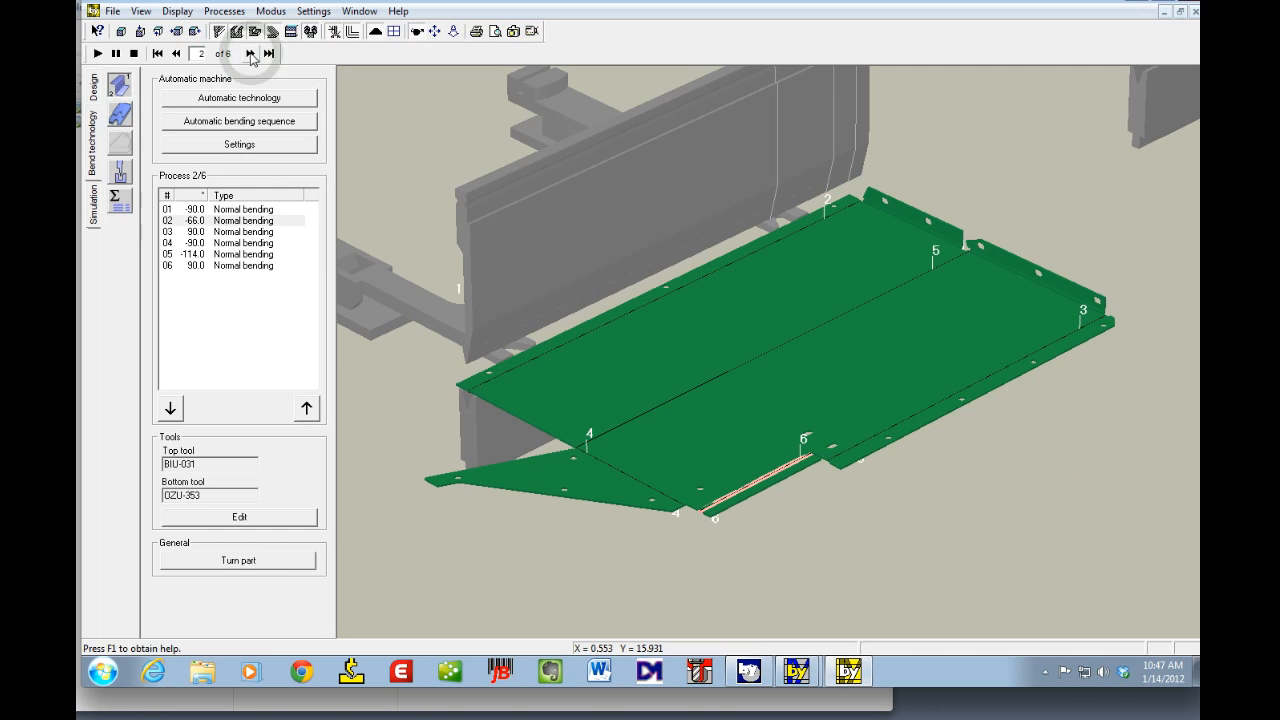
{"action": "left_click", "coordinate": [260, 69]}
{"action": "left_click", "coordinate": [251, 54]}
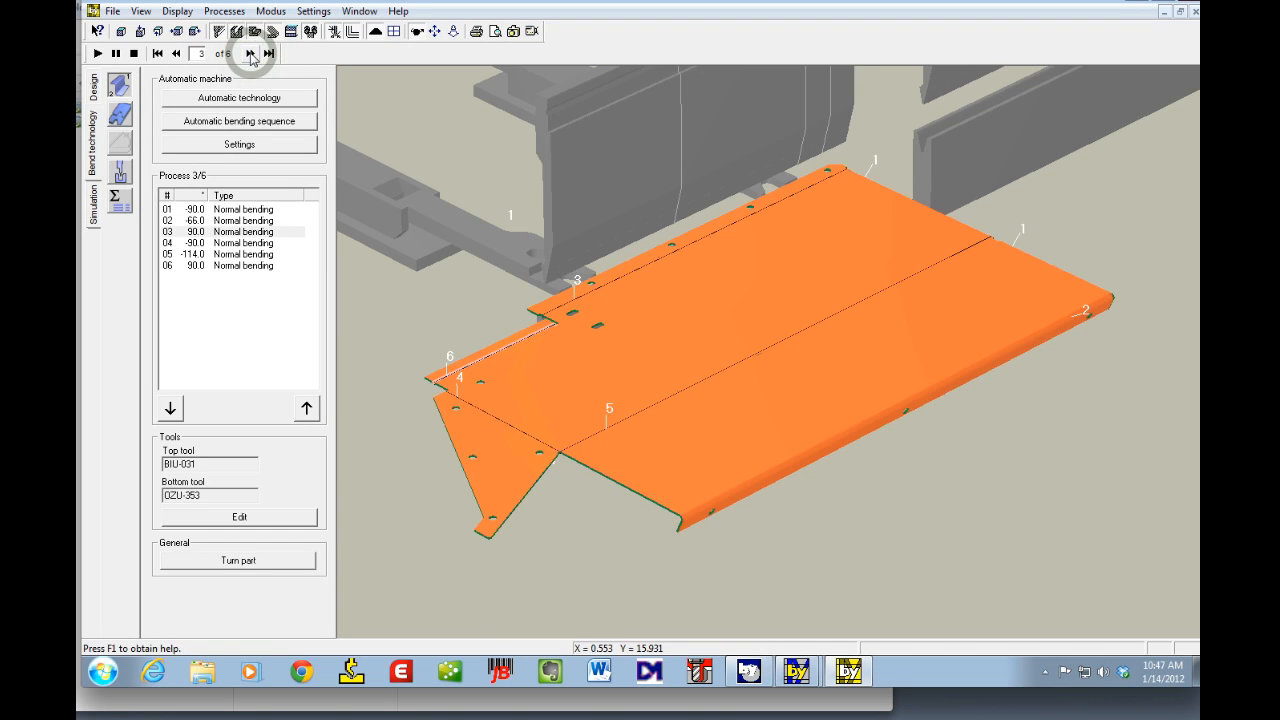
{"action": "left_click", "coordinate": [251, 54]}
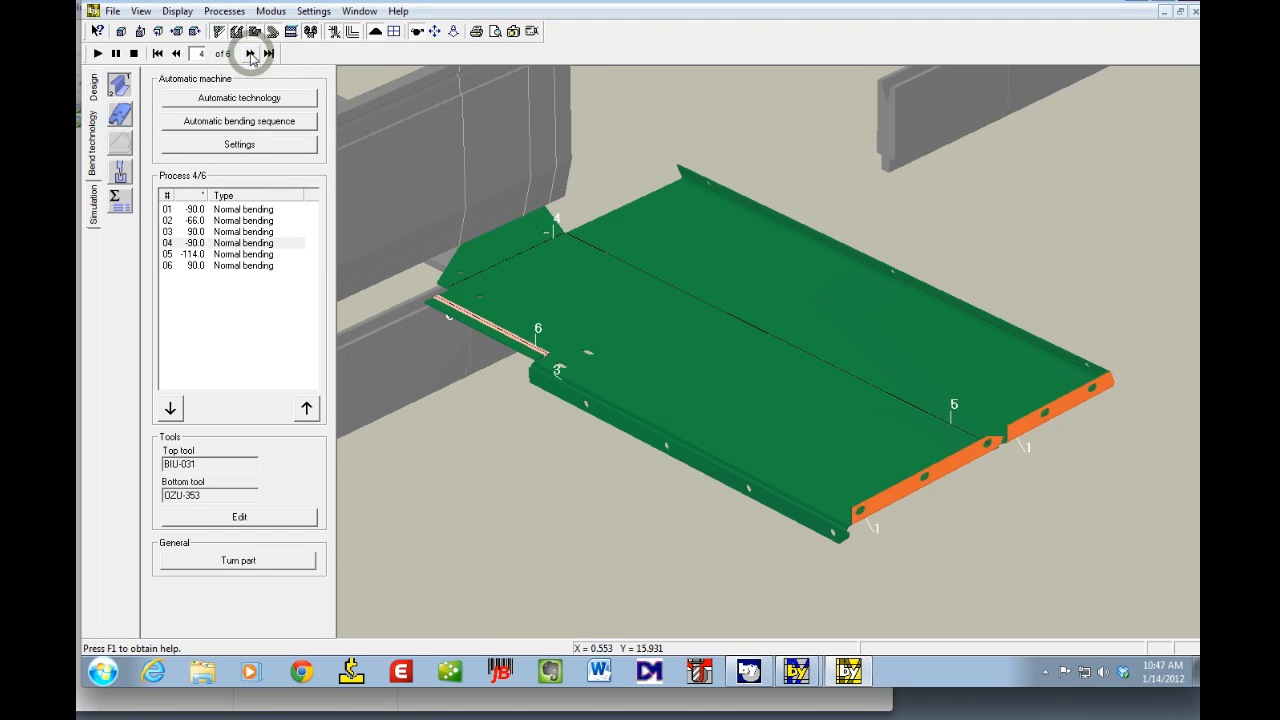
{"action": "left_click", "coordinate": [251, 54]}
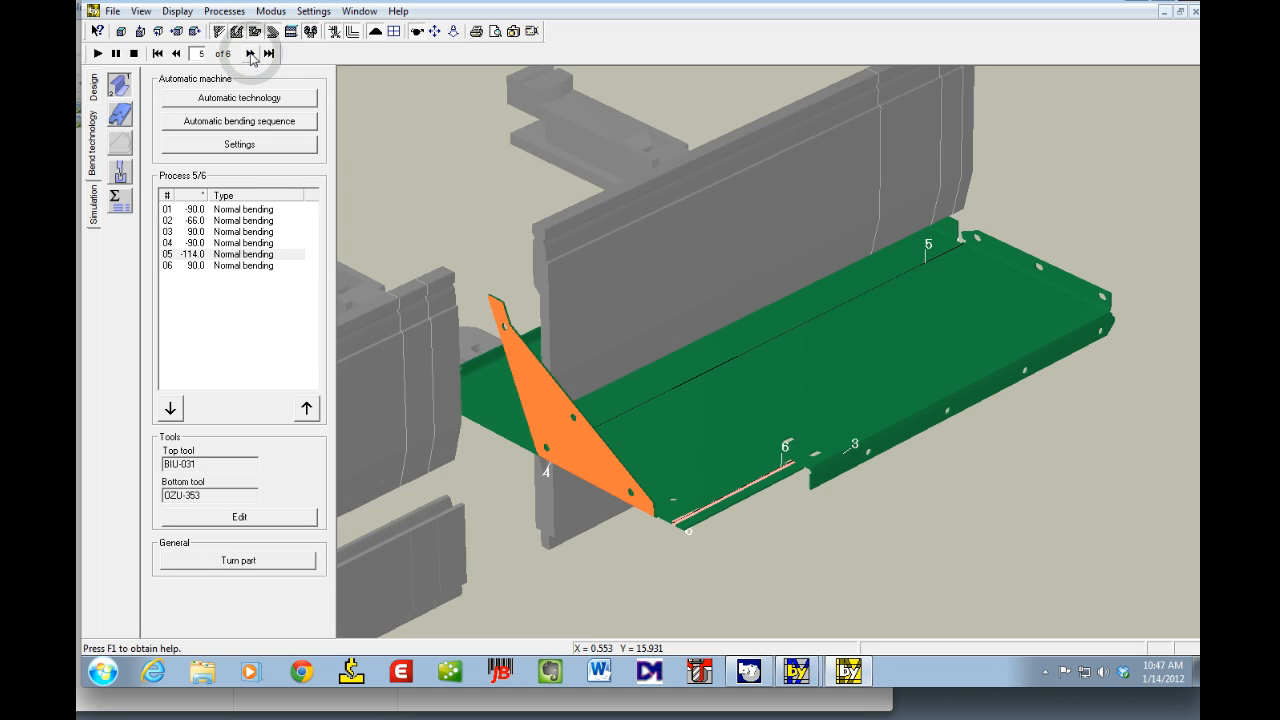
Step: Advance through the remaining processes to the final sixth bend to review them
{"action": "left_click", "coordinate": [251, 54]}
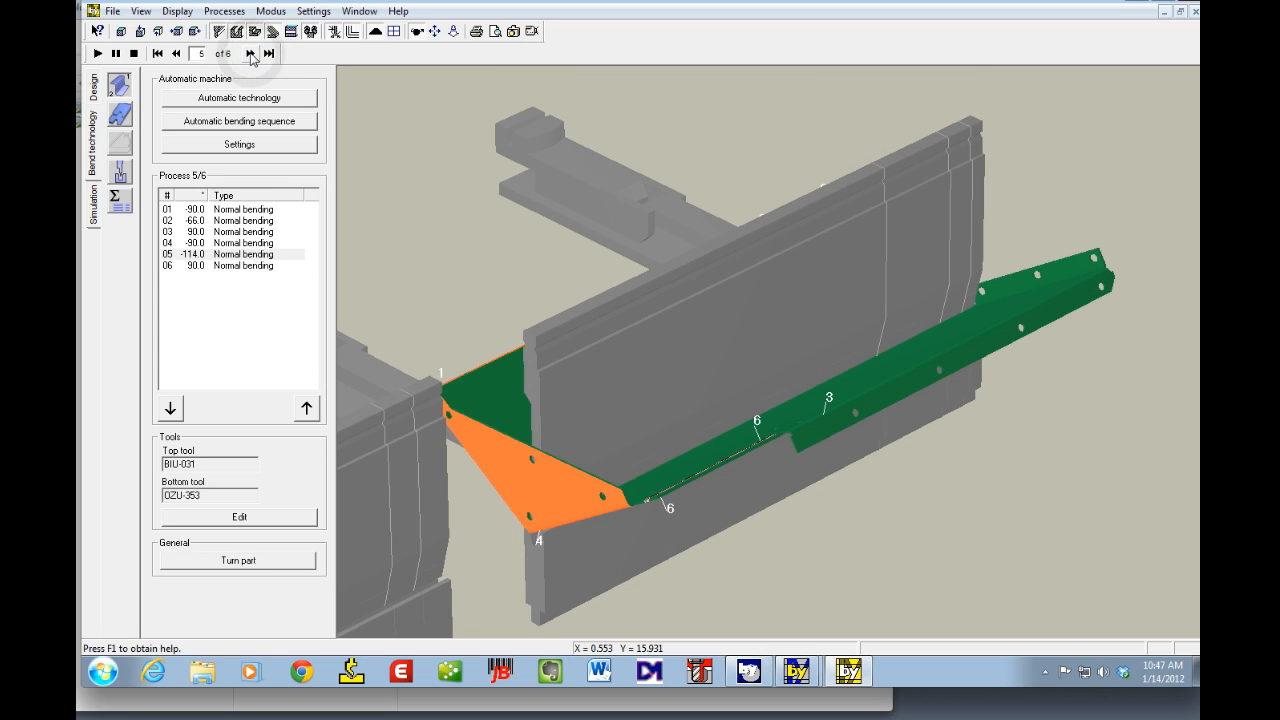
{"action": "left_click", "coordinate": [251, 54]}
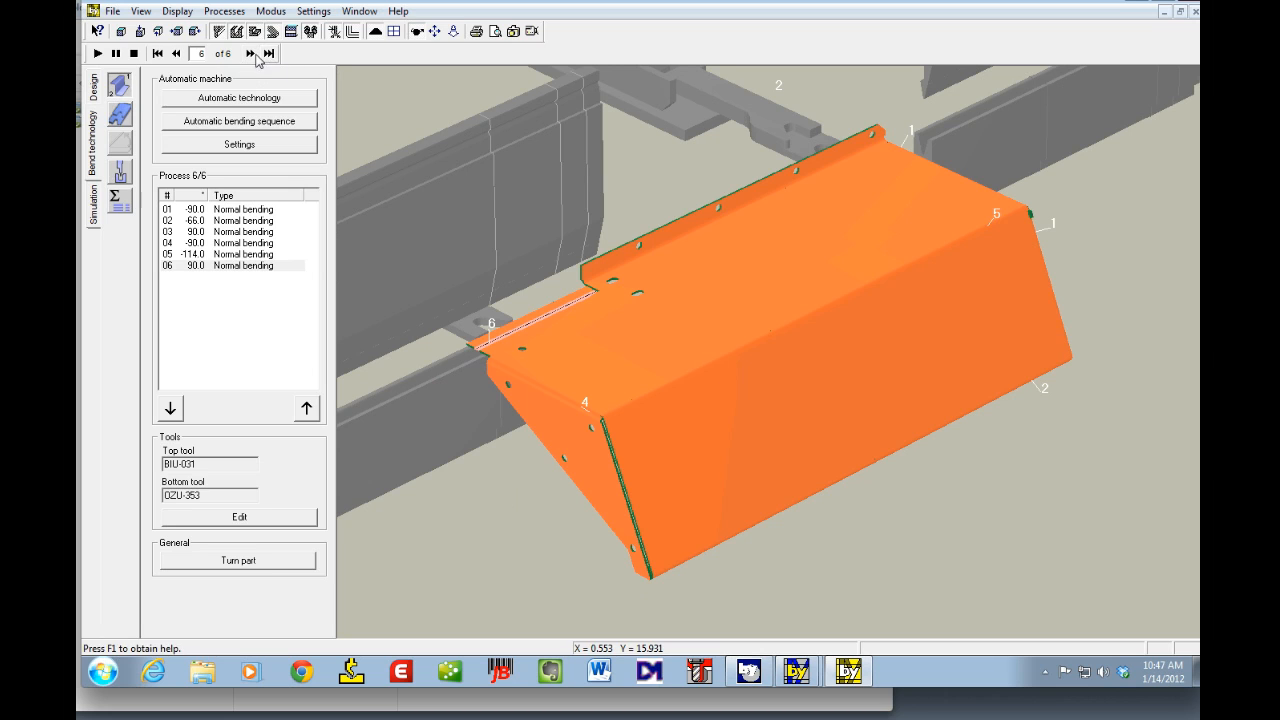
{"action": "left_click", "coordinate": [251, 54]}
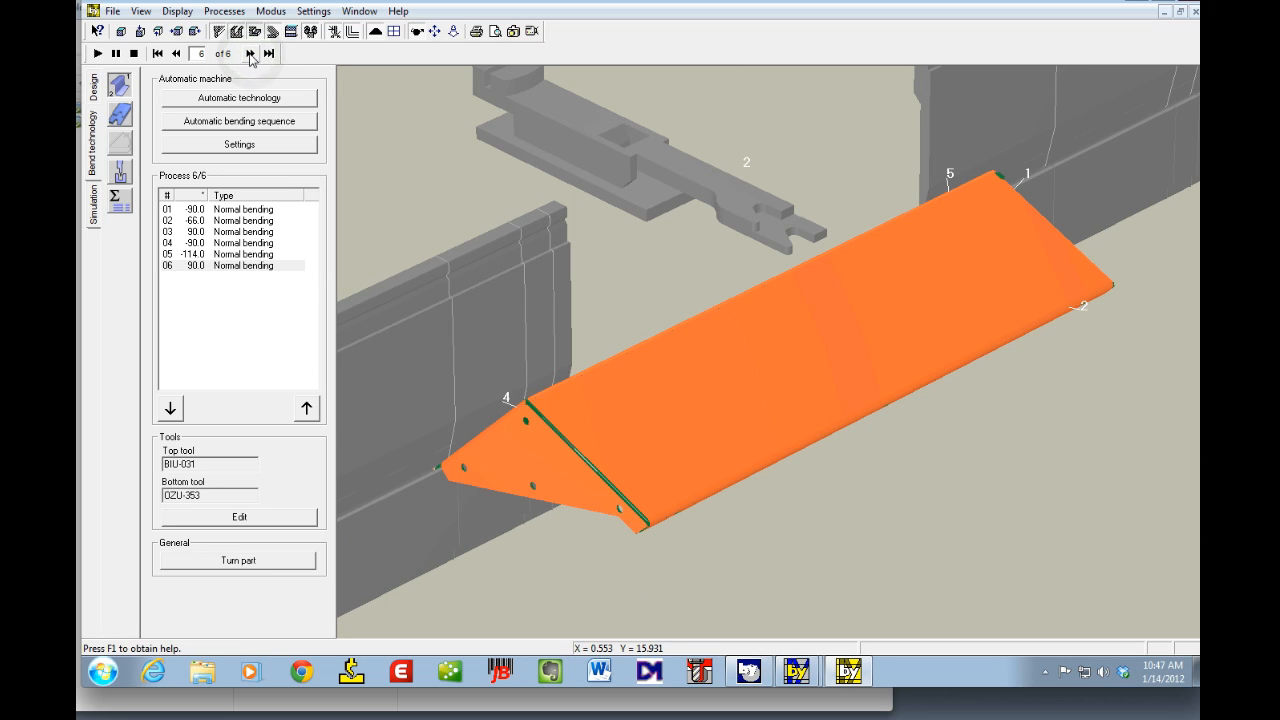
Step: Switch to backgauge positioning and jump back to the first process to inspect the gauge points
{"action": "left_click", "coordinate": [119, 113]}
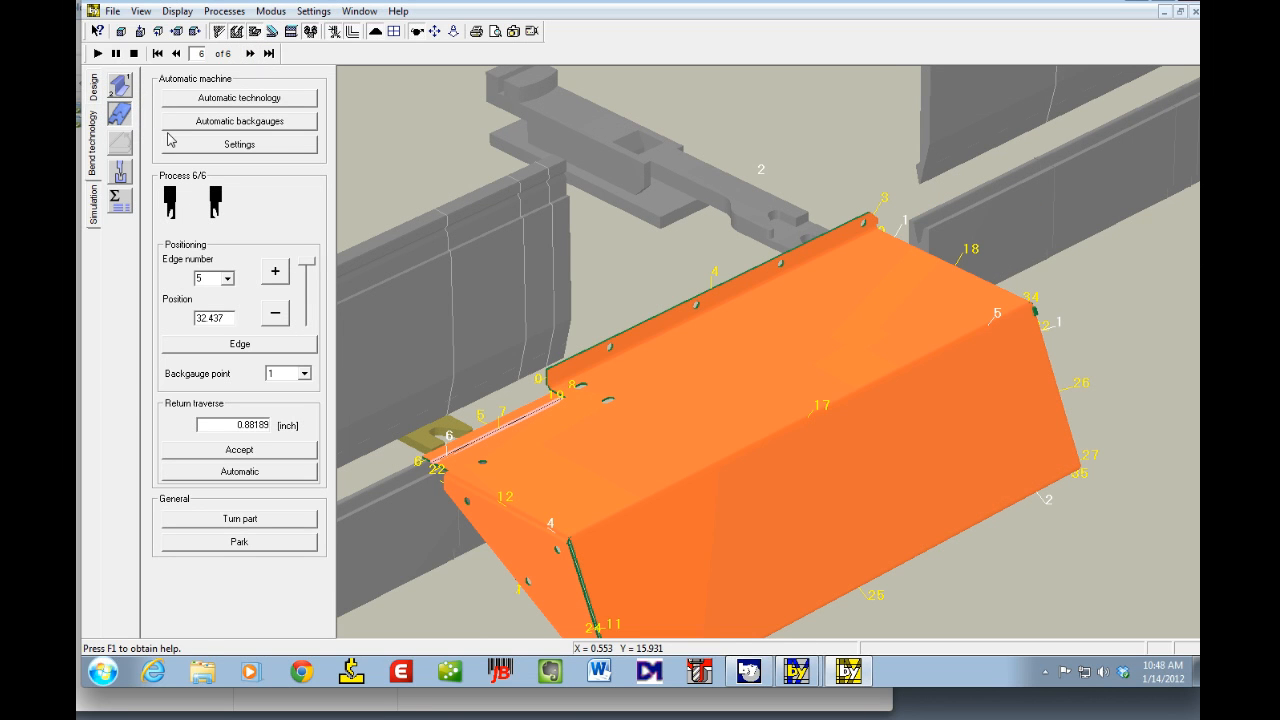
{"action": "left_click", "coordinate": [157, 53]}
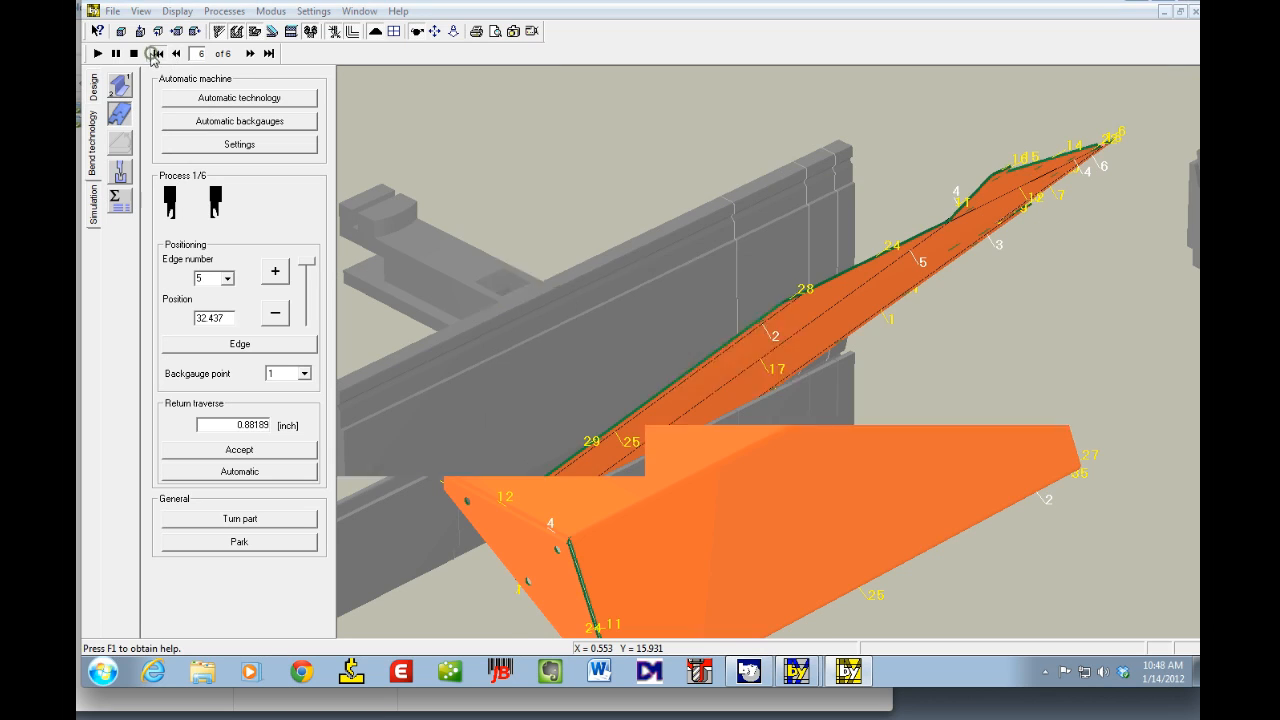
{"action": "left_click", "coordinate": [743, 362]}
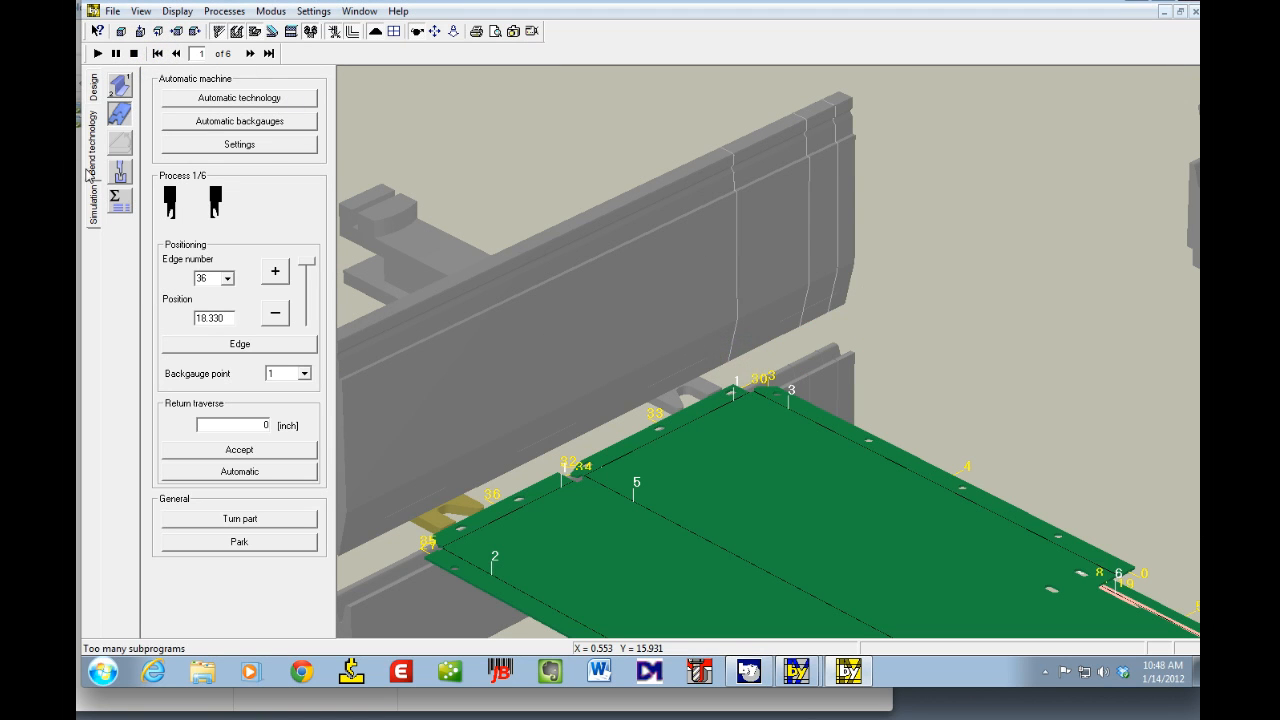
Step: Open the setup plan view and step through all six processes, reviewing which tool station each bend uses
{"action": "left_click", "coordinate": [119, 178]}
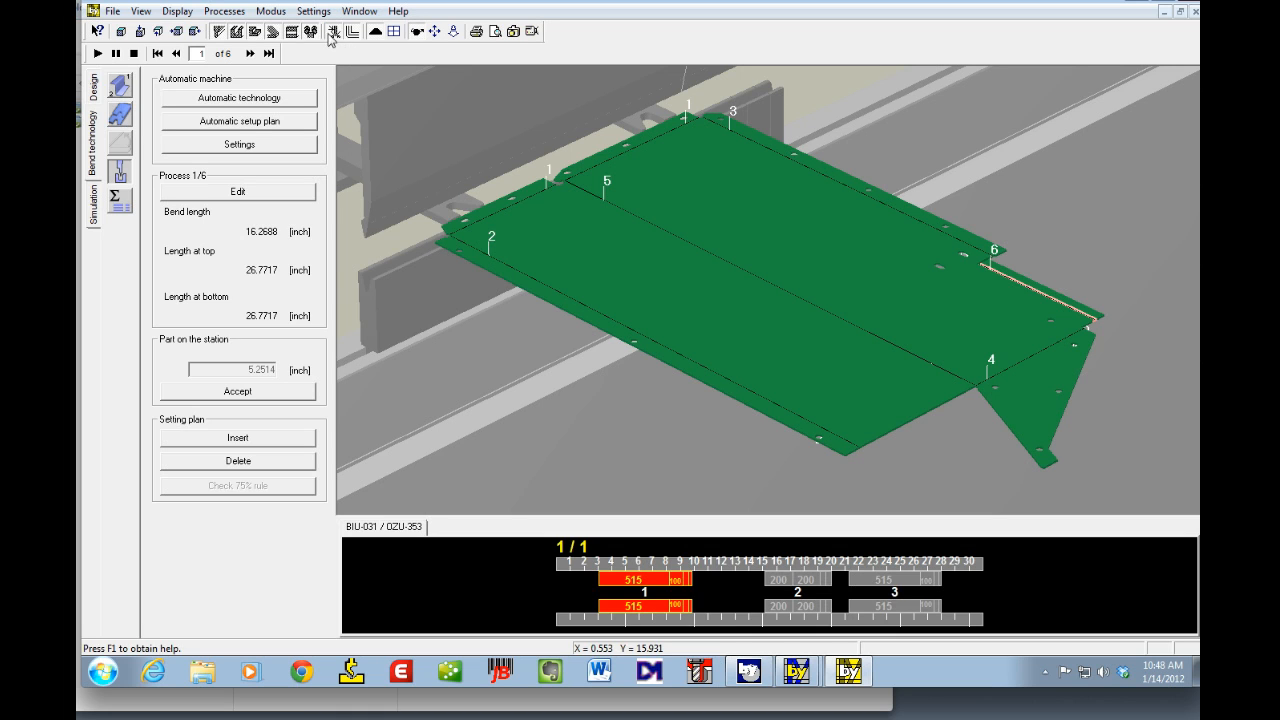
{"action": "left_click", "coordinate": [249, 53]}
{"action": "left_click", "coordinate": [249, 53]}
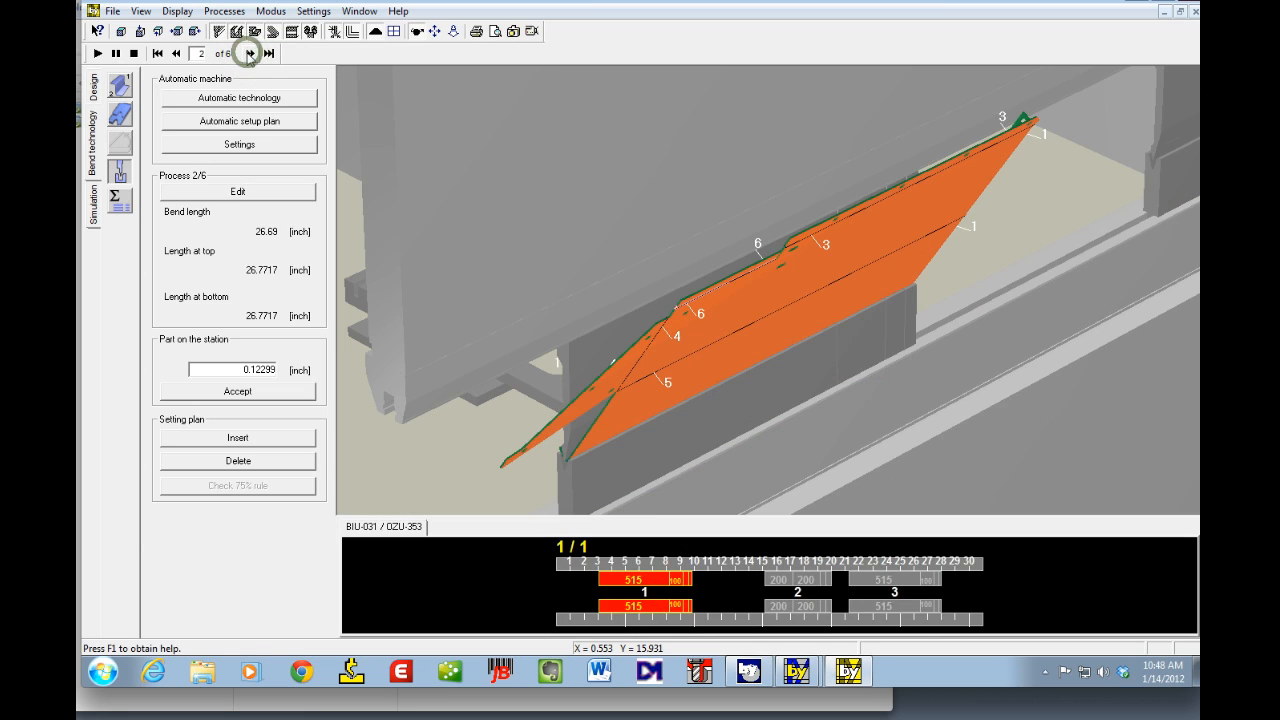
{"action": "left_click", "coordinate": [249, 53]}
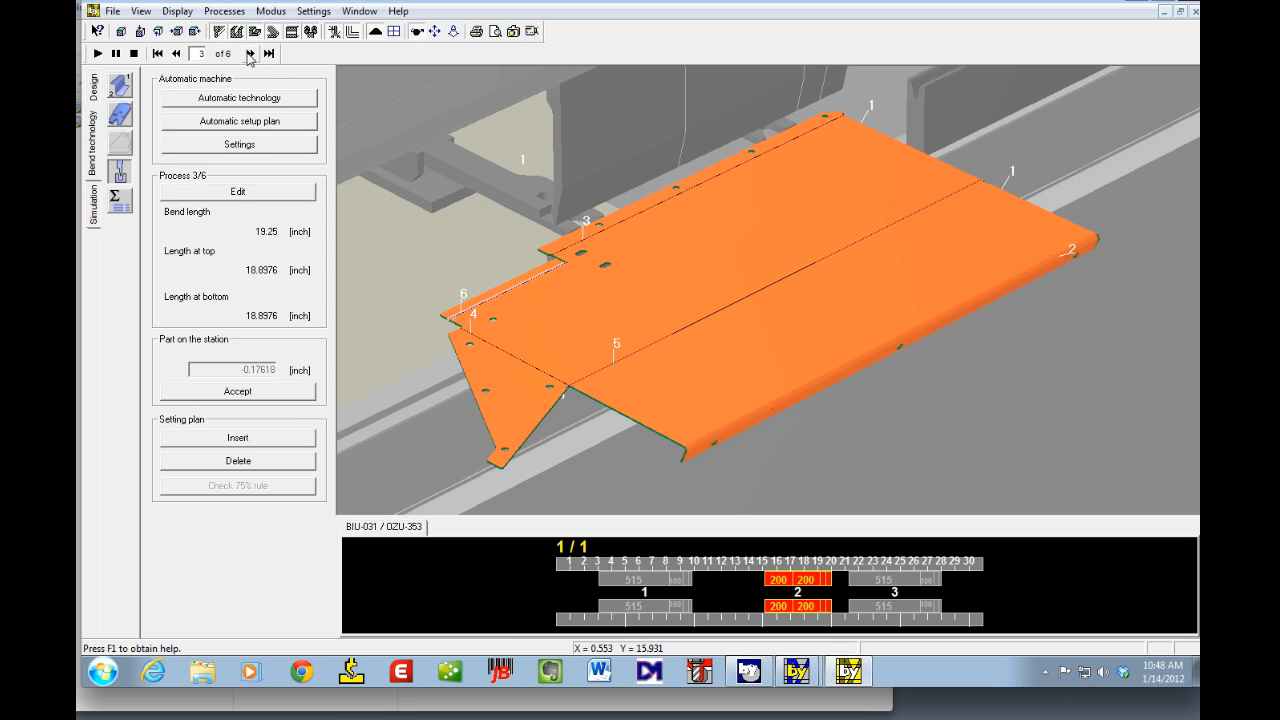
{"action": "left_click", "coordinate": [249, 53]}
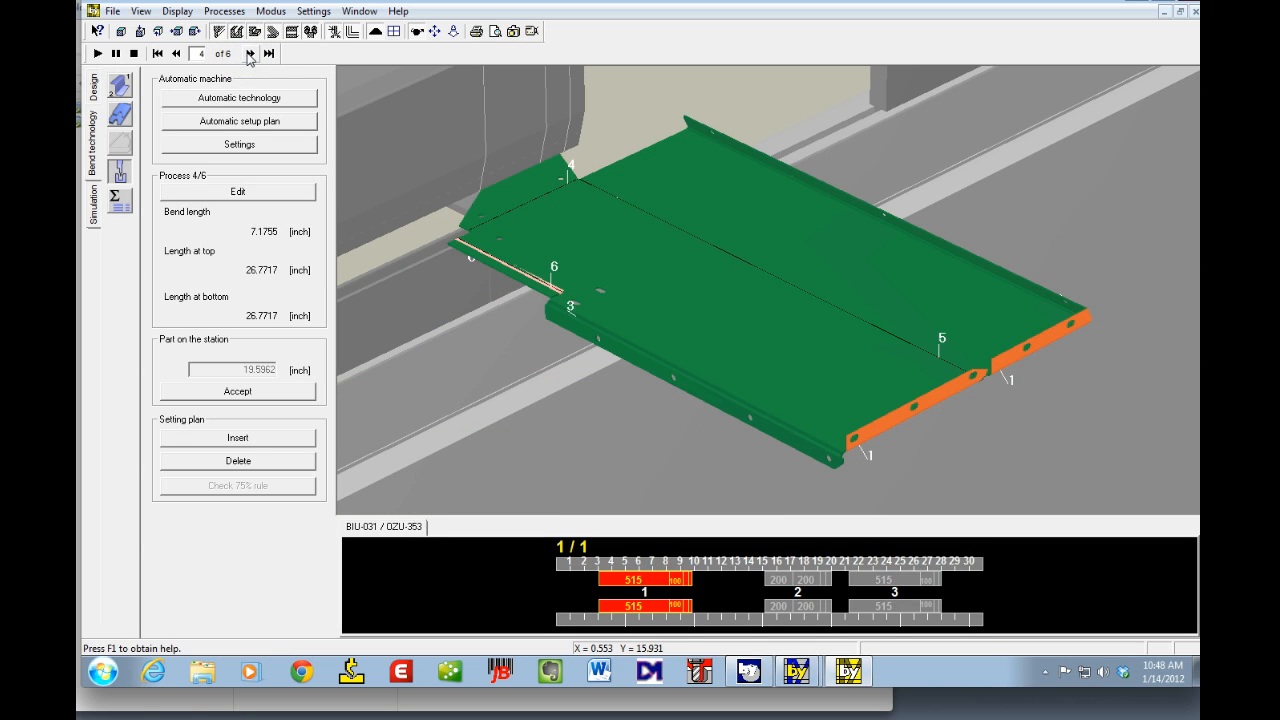
{"action": "left_click", "coordinate": [249, 55]}
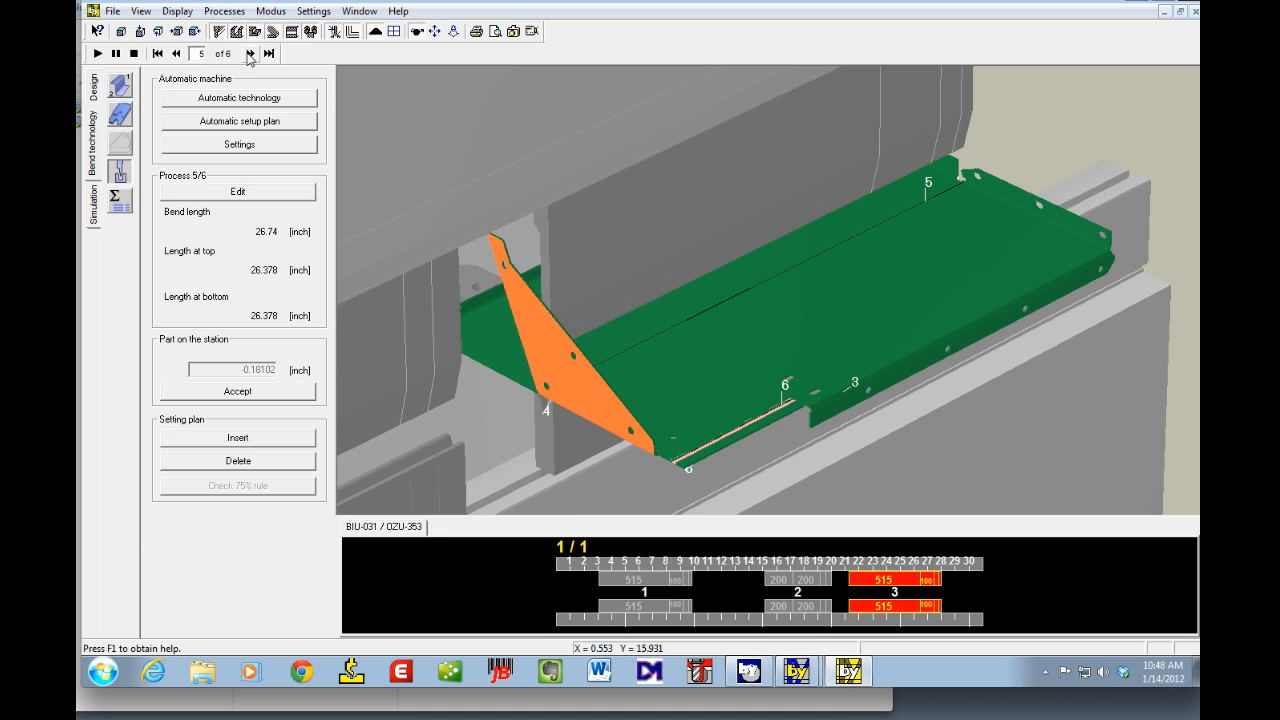
{"action": "left_click", "coordinate": [249, 55]}
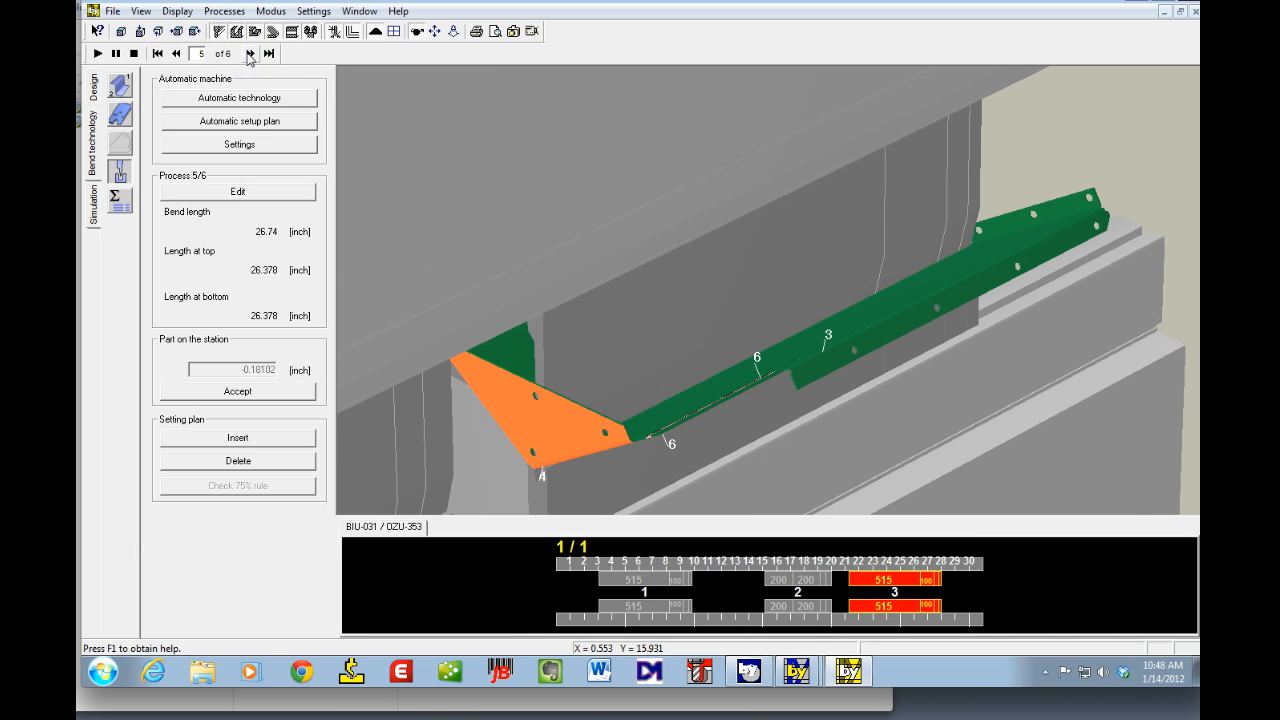
{"action": "left_click", "coordinate": [249, 55]}
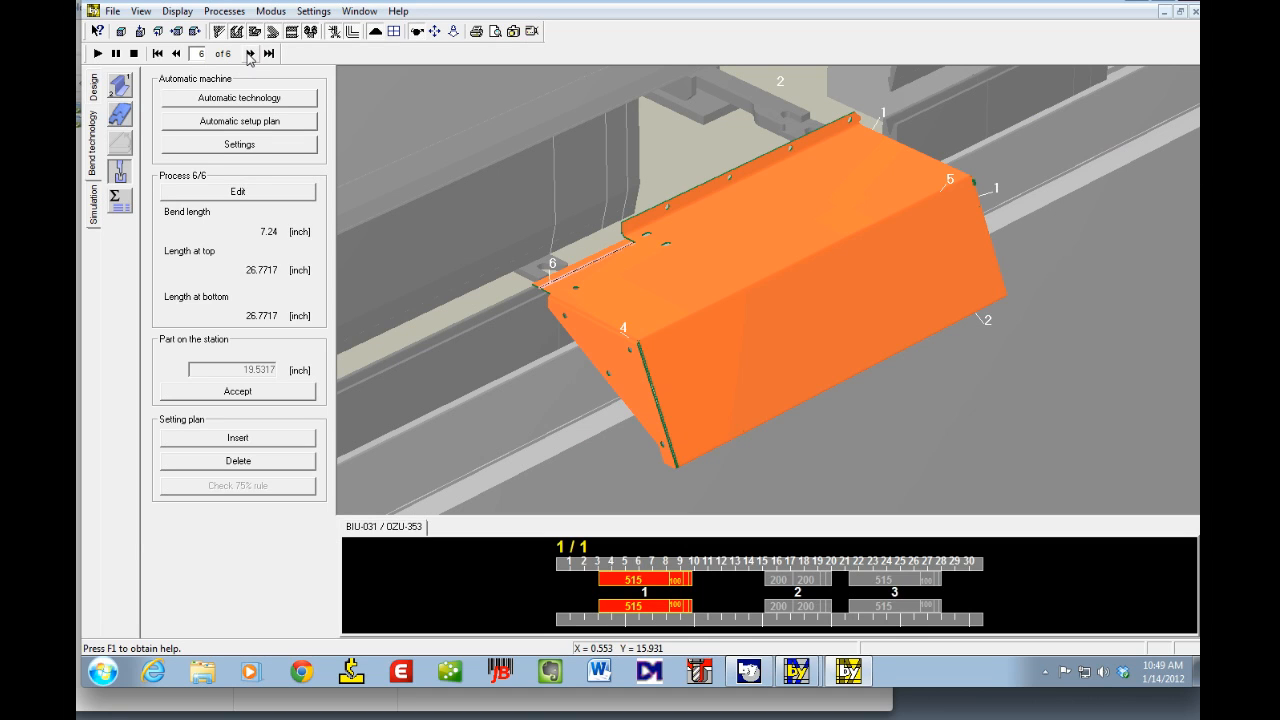
{"action": "left_click", "coordinate": [249, 55]}
{"action": "left_click", "coordinate": [249, 55]}
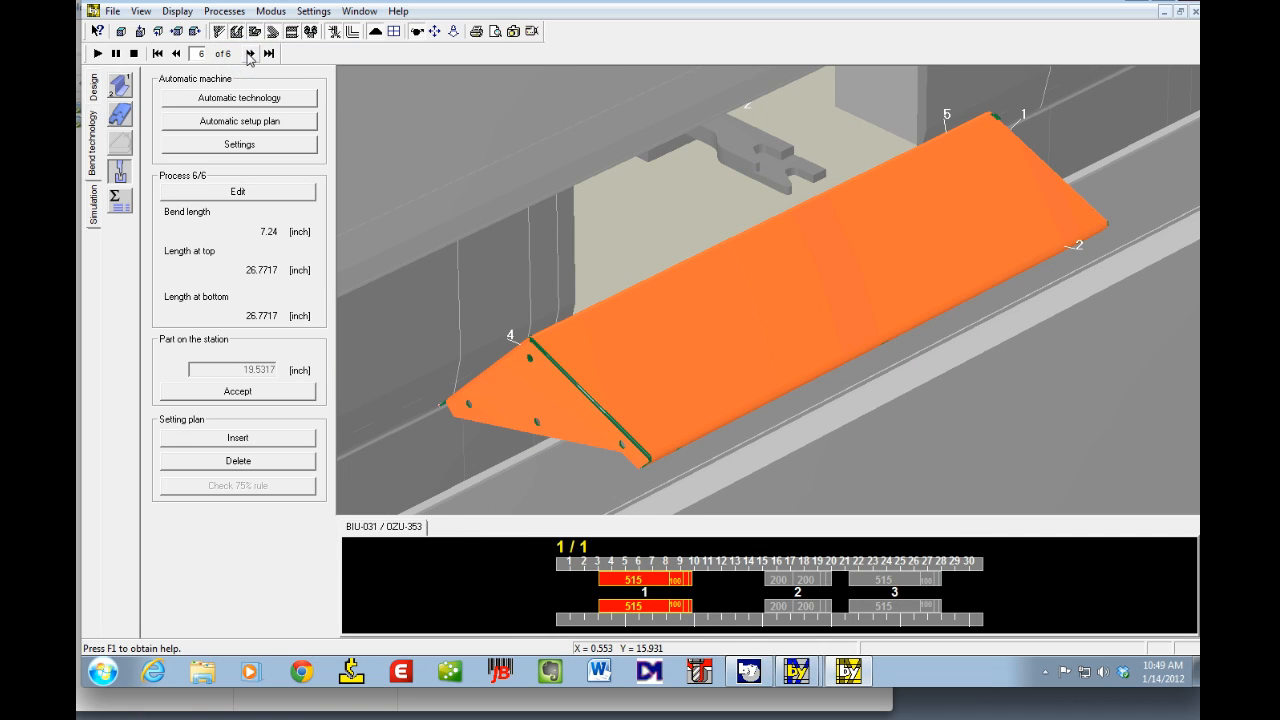
Step: Step backward through the setup plan processes to the first bend
{"action": "left_click", "coordinate": [177, 53]}
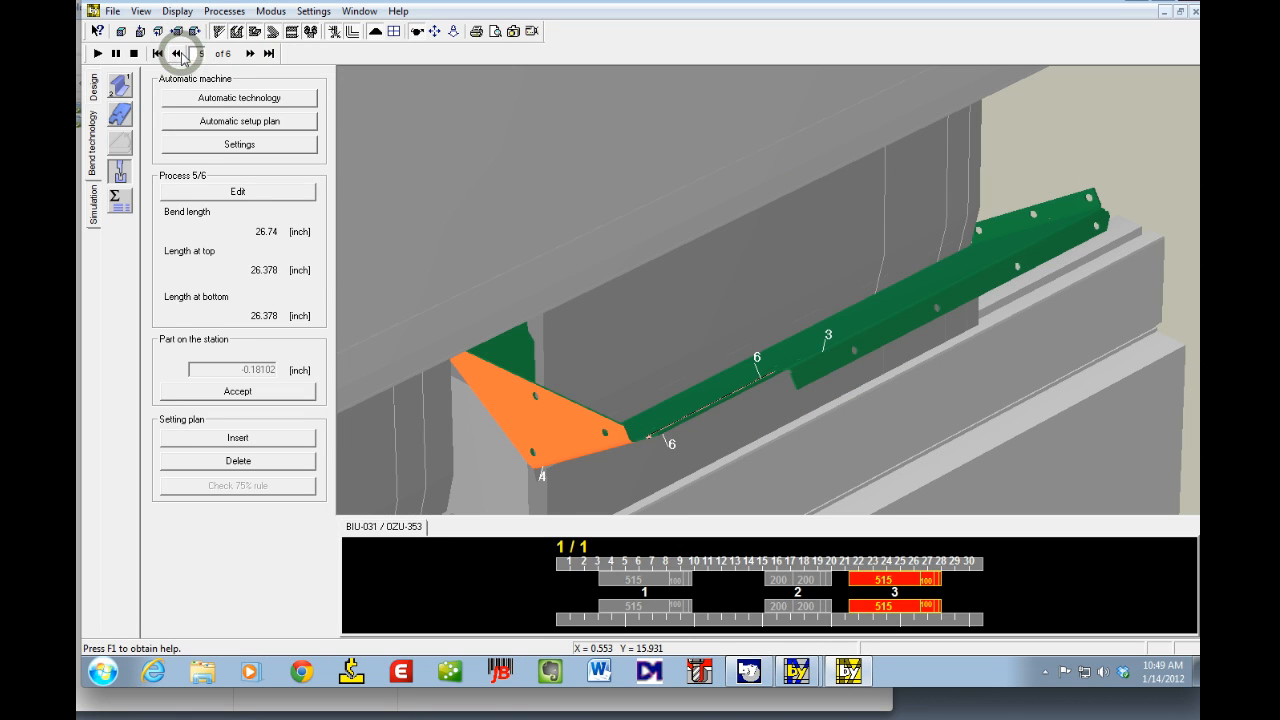
{"action": "left_click", "coordinate": [182, 57]}
{"action": "left_click", "coordinate": [182, 57]}
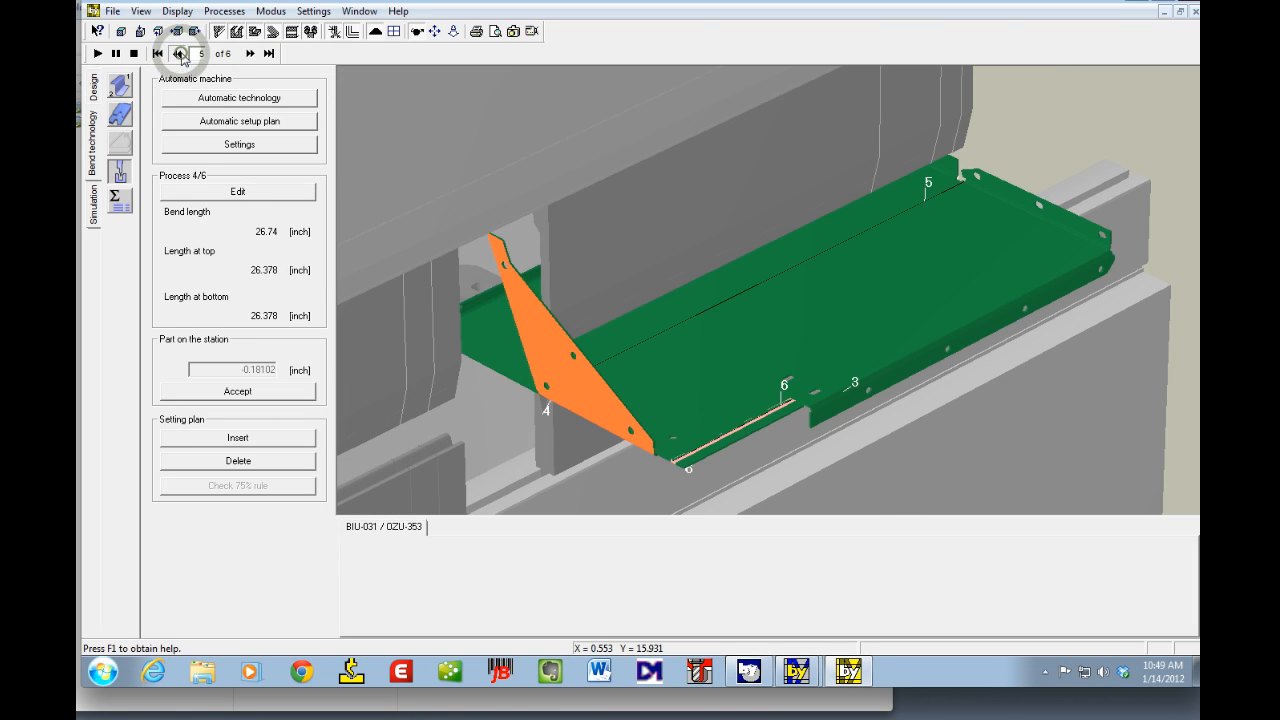
{"action": "left_click", "coordinate": [182, 57]}
{"action": "left_click", "coordinate": [181, 55]}
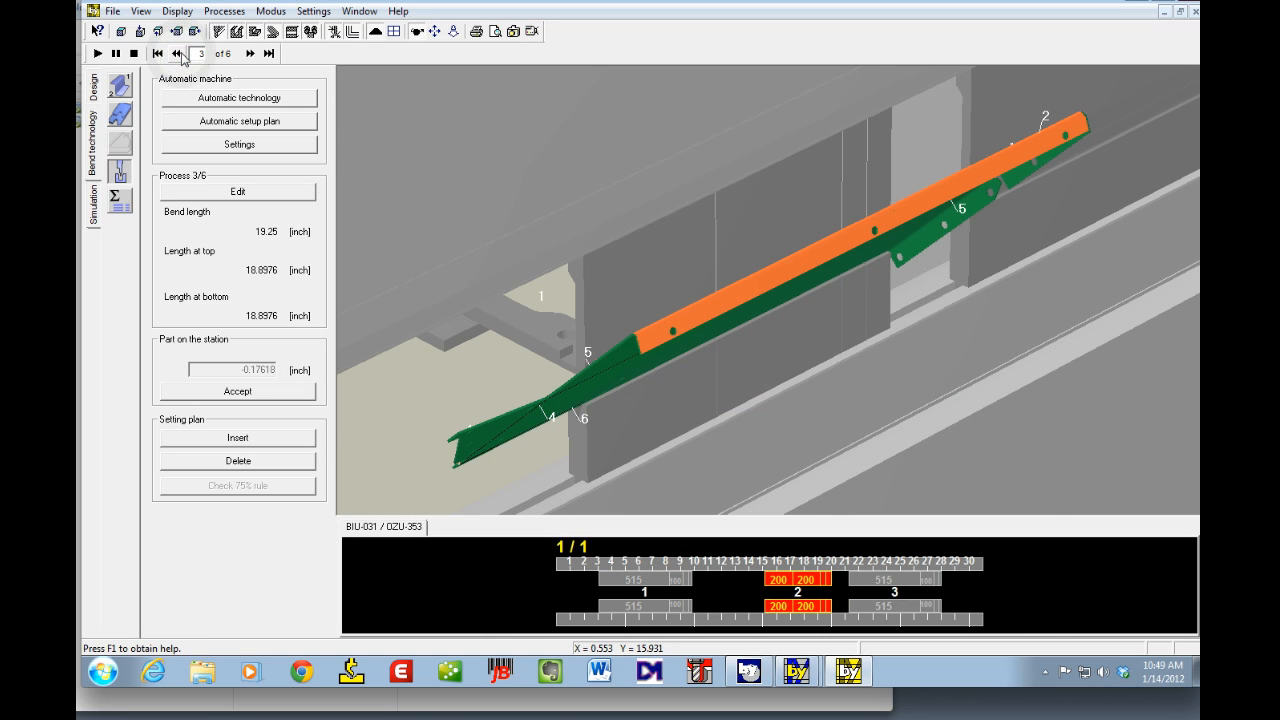
{"action": "left_click", "coordinate": [182, 57]}
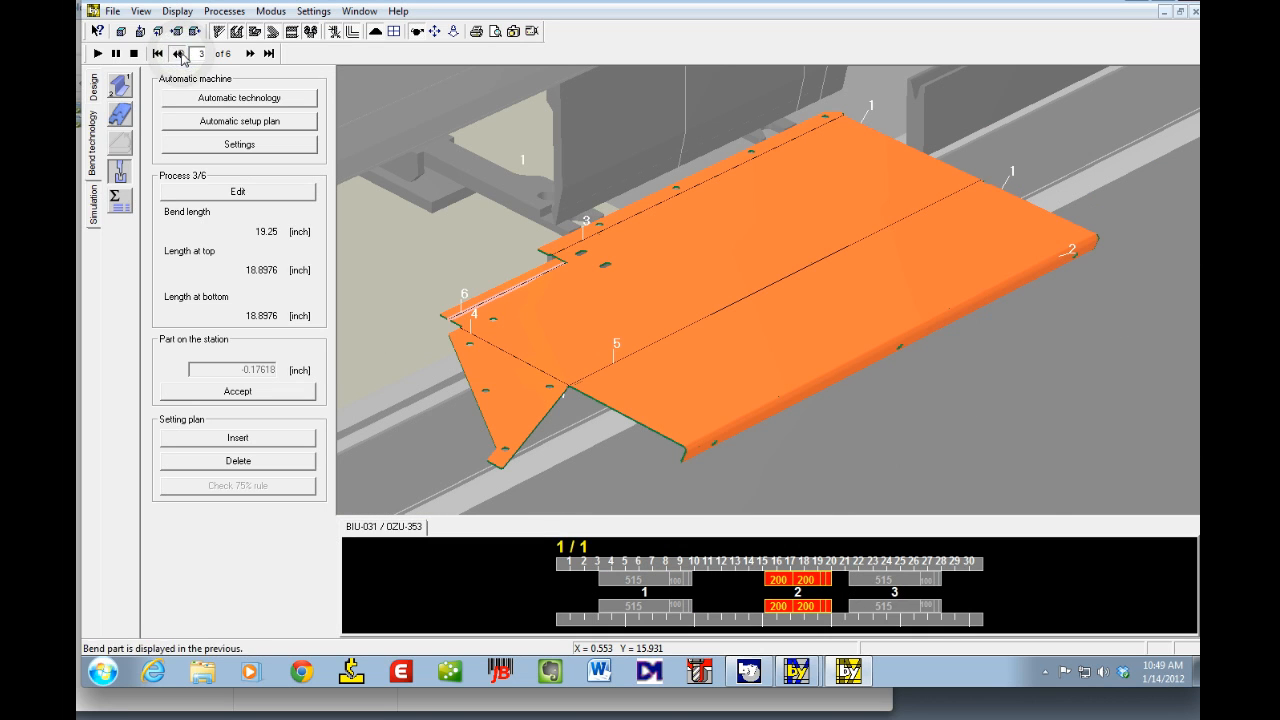
{"action": "left_click", "coordinate": [182, 57]}
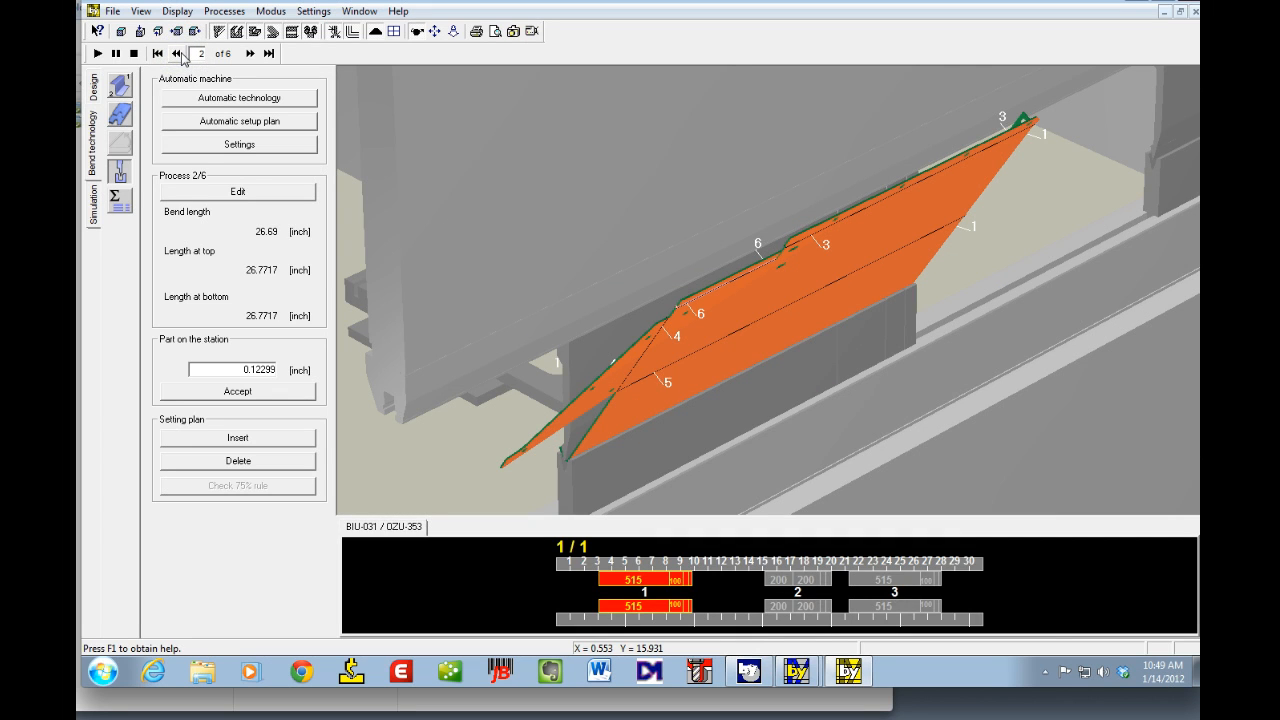
{"action": "left_click", "coordinate": [182, 57]}
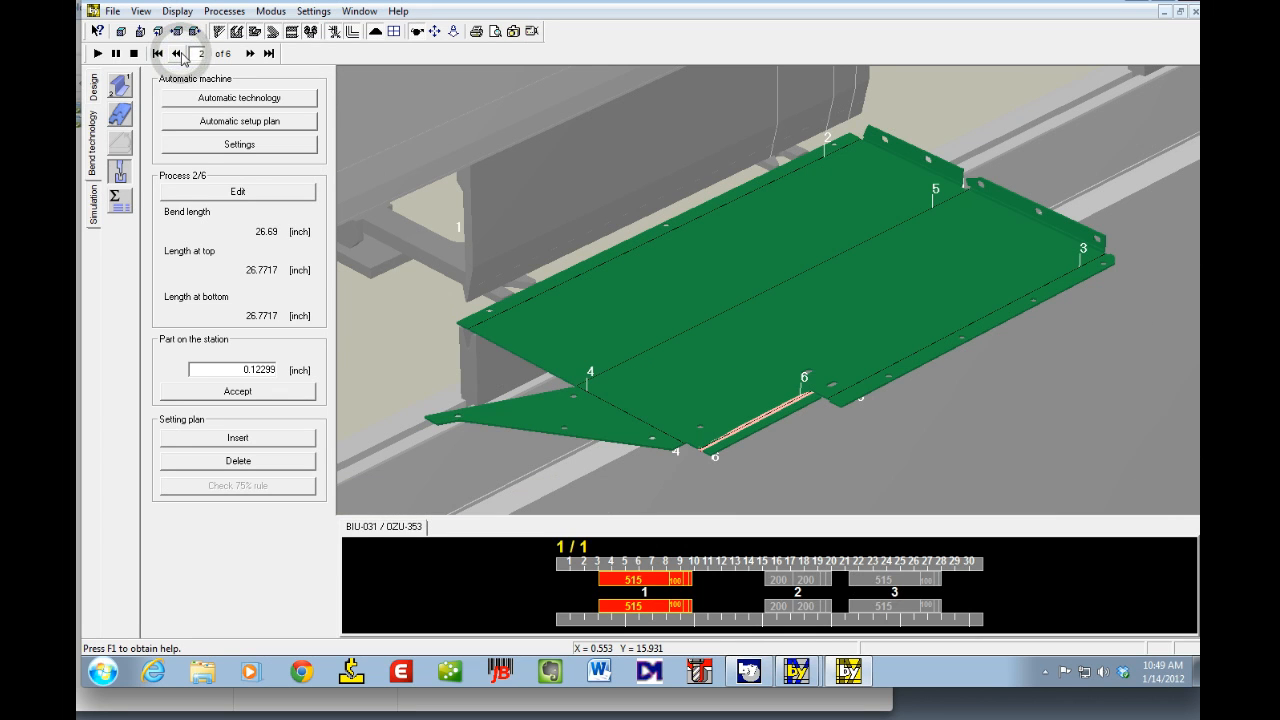
{"action": "left_click", "coordinate": [178, 53]}
{"action": "left_click", "coordinate": [178, 53]}
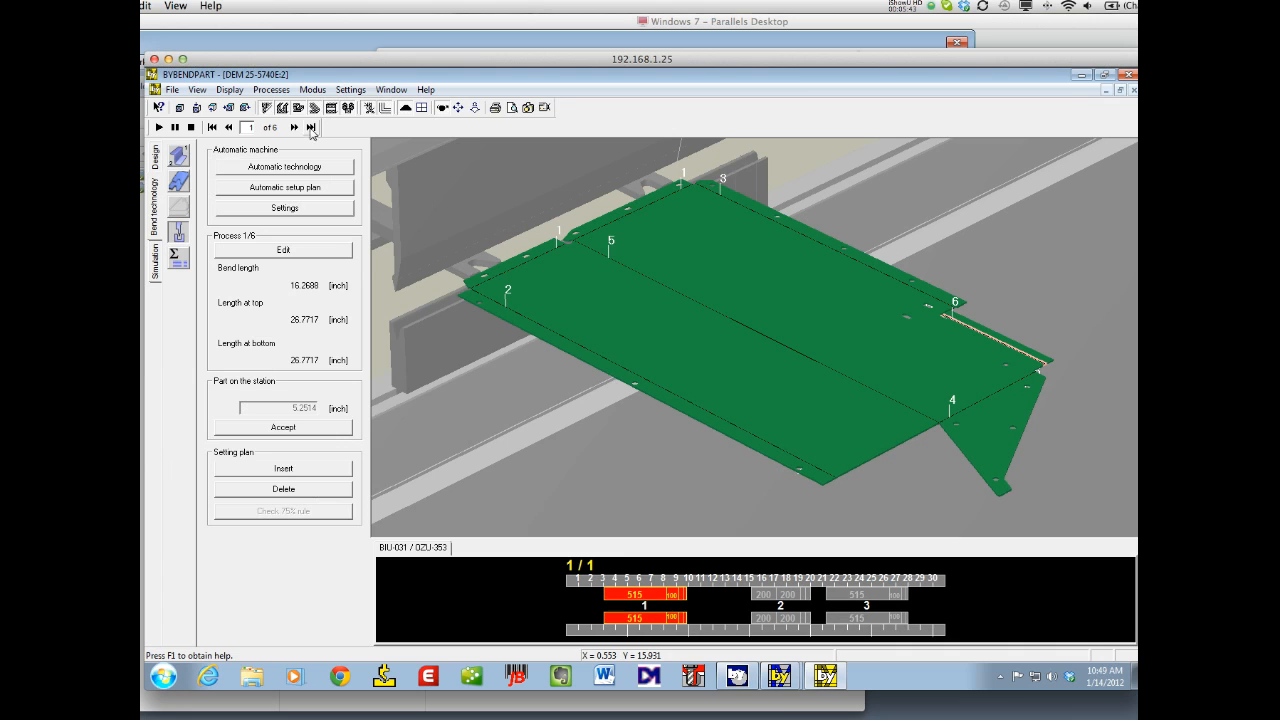
Step: Go to process 3, delete its current station assignment and assign it to station 1
{"action": "left_click", "coordinate": [294, 127]}
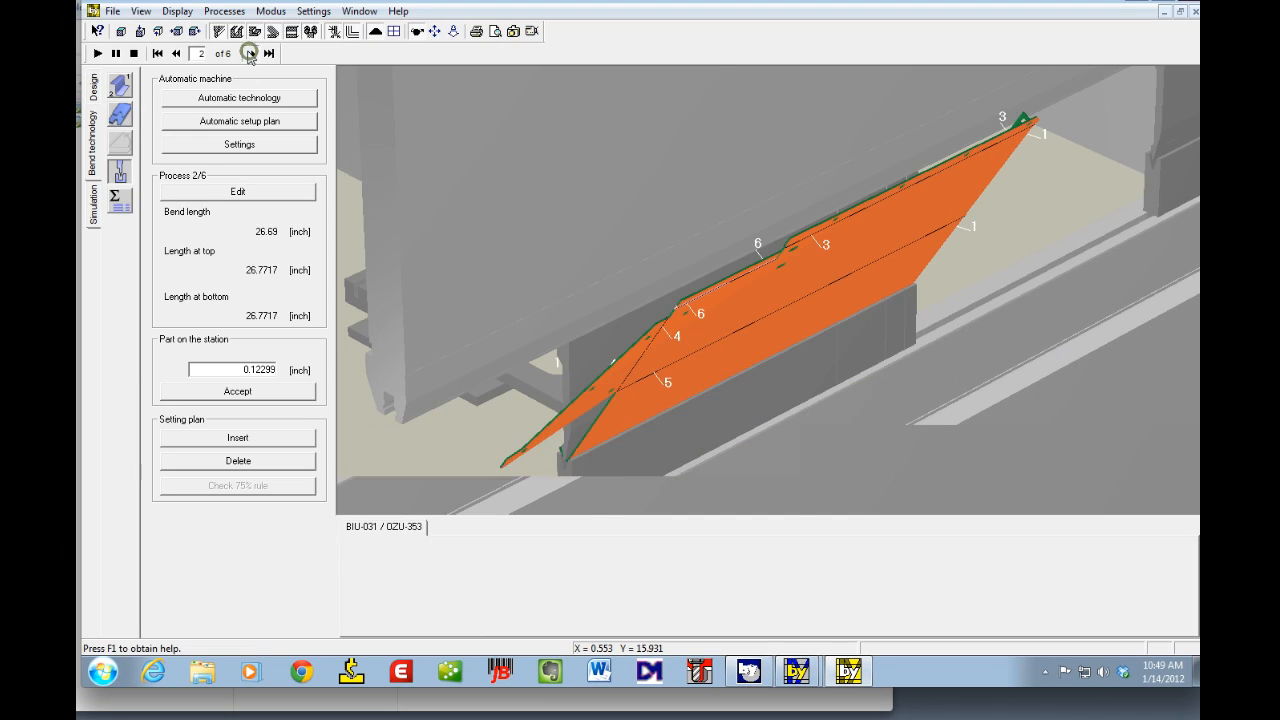
{"action": "left_click", "coordinate": [294, 127]}
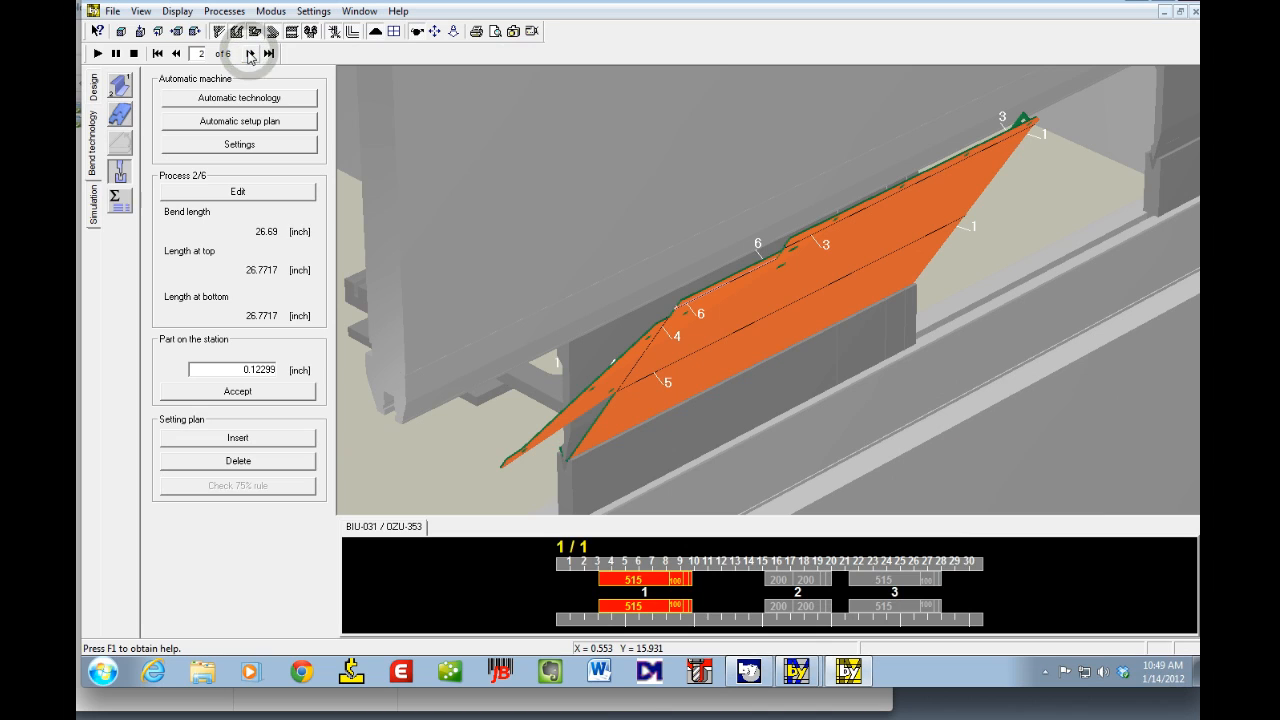
{"action": "left_click", "coordinate": [250, 54]}
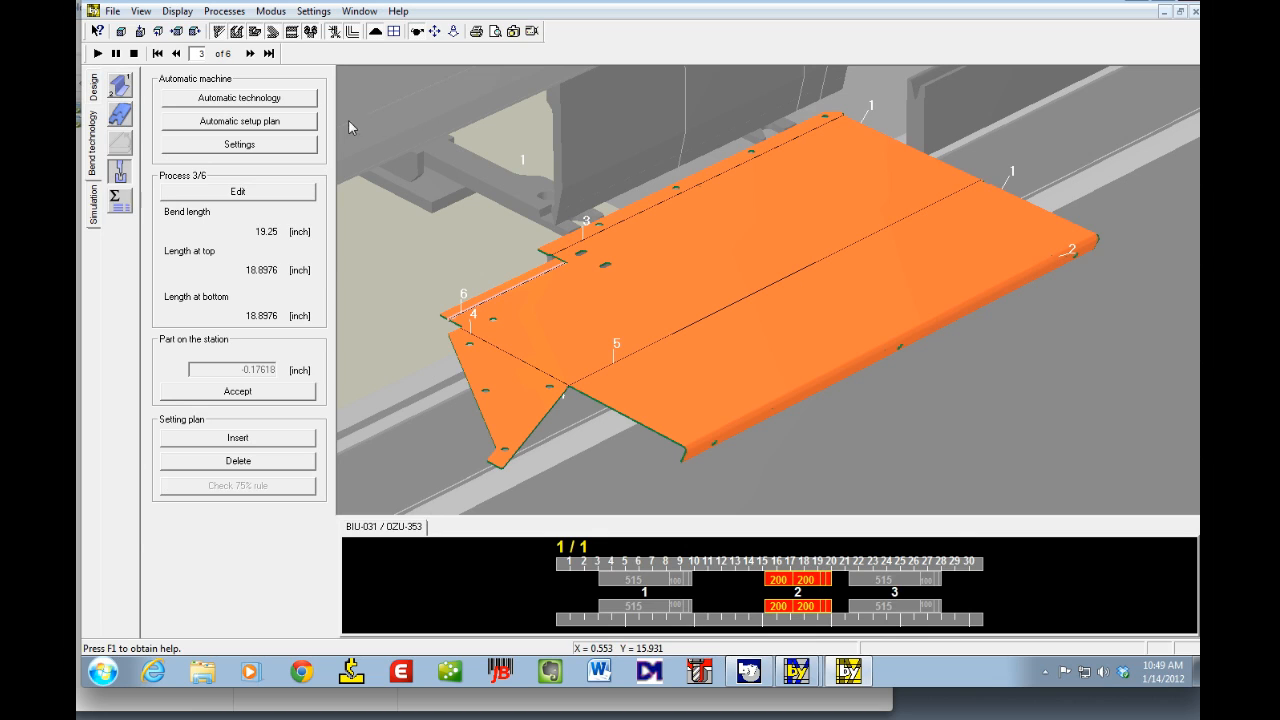
{"action": "left_click", "coordinate": [236, 199]}
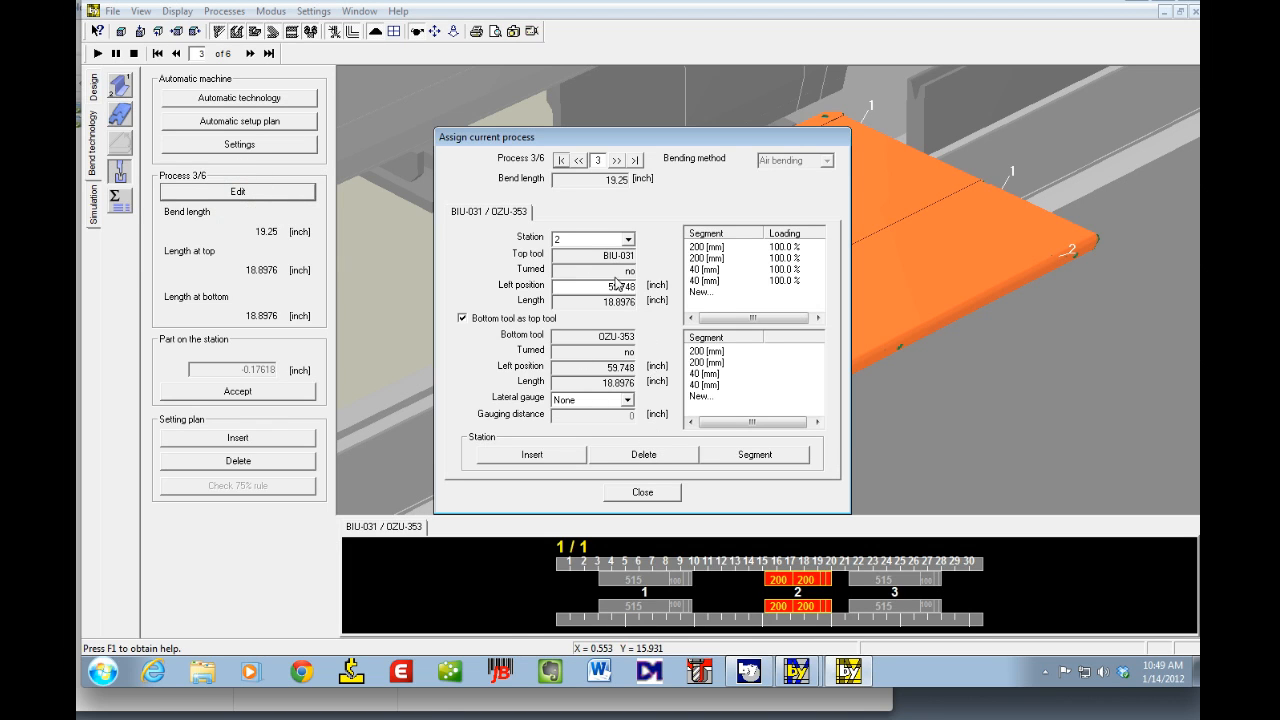
{"action": "left_click", "coordinate": [643, 455]}
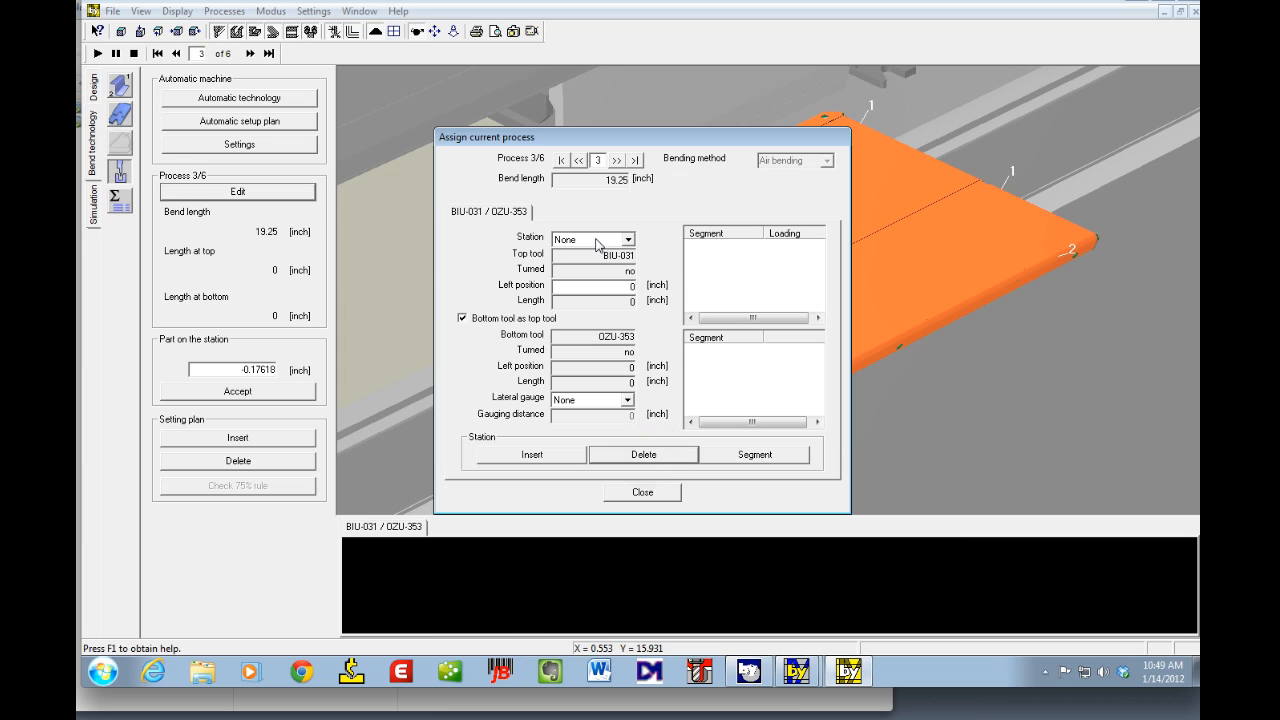
{"action": "left_click", "coordinate": [629, 242]}
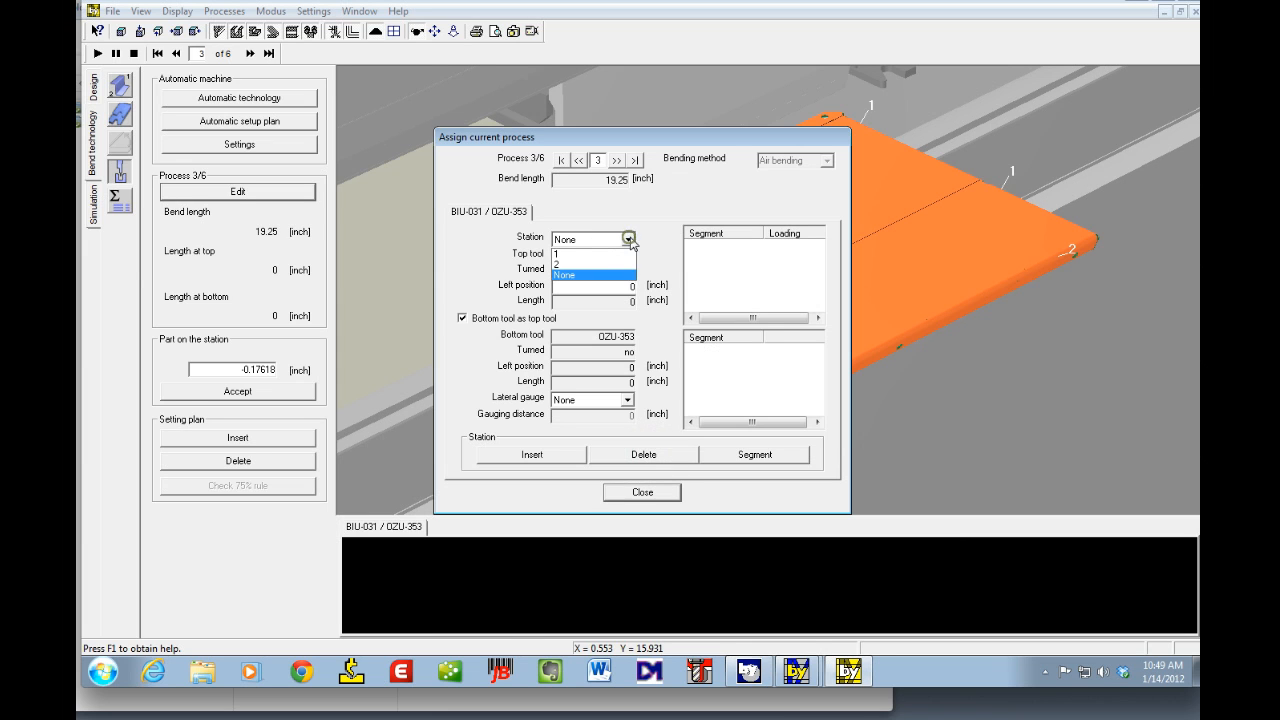
{"action": "left_click", "coordinate": [583, 252]}
{"action": "left_click", "coordinate": [642, 492]}
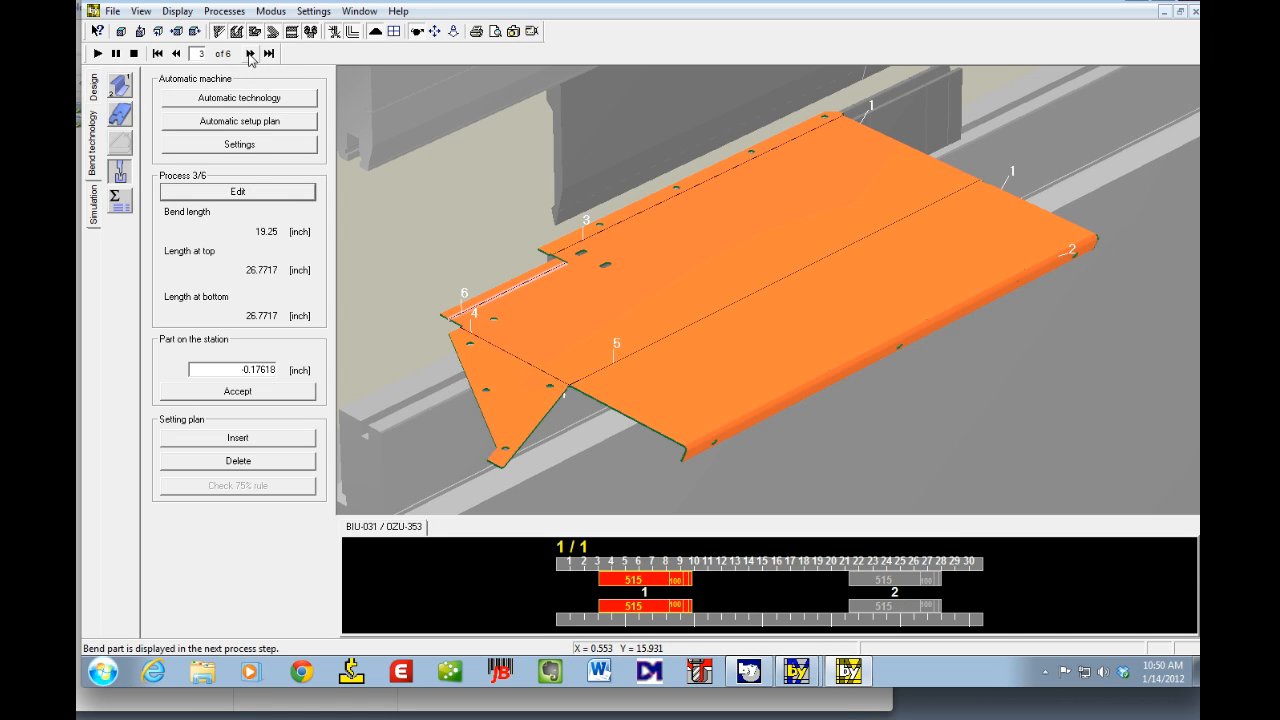
Step: Go to process 5, delete its current station assignment and assign it to station 1
{"action": "left_click", "coordinate": [250, 55]}
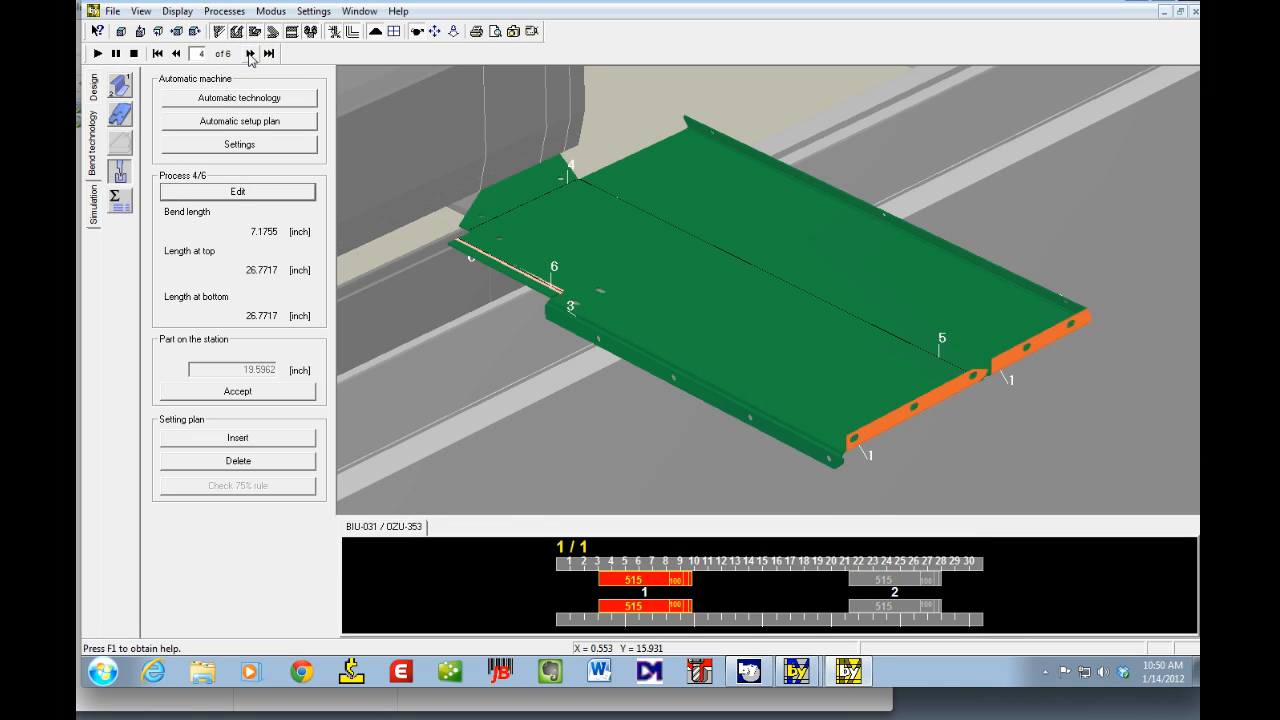
{"action": "left_click", "coordinate": [250, 56]}
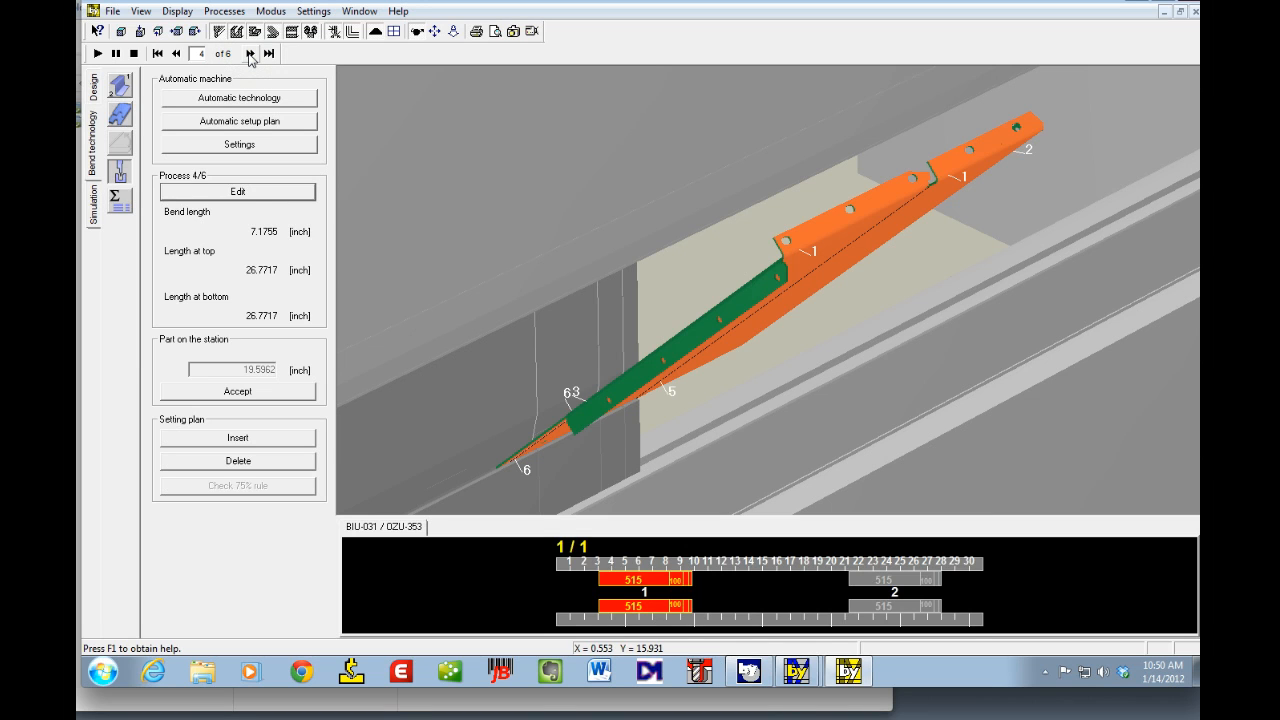
{"action": "left_click", "coordinate": [250, 55]}
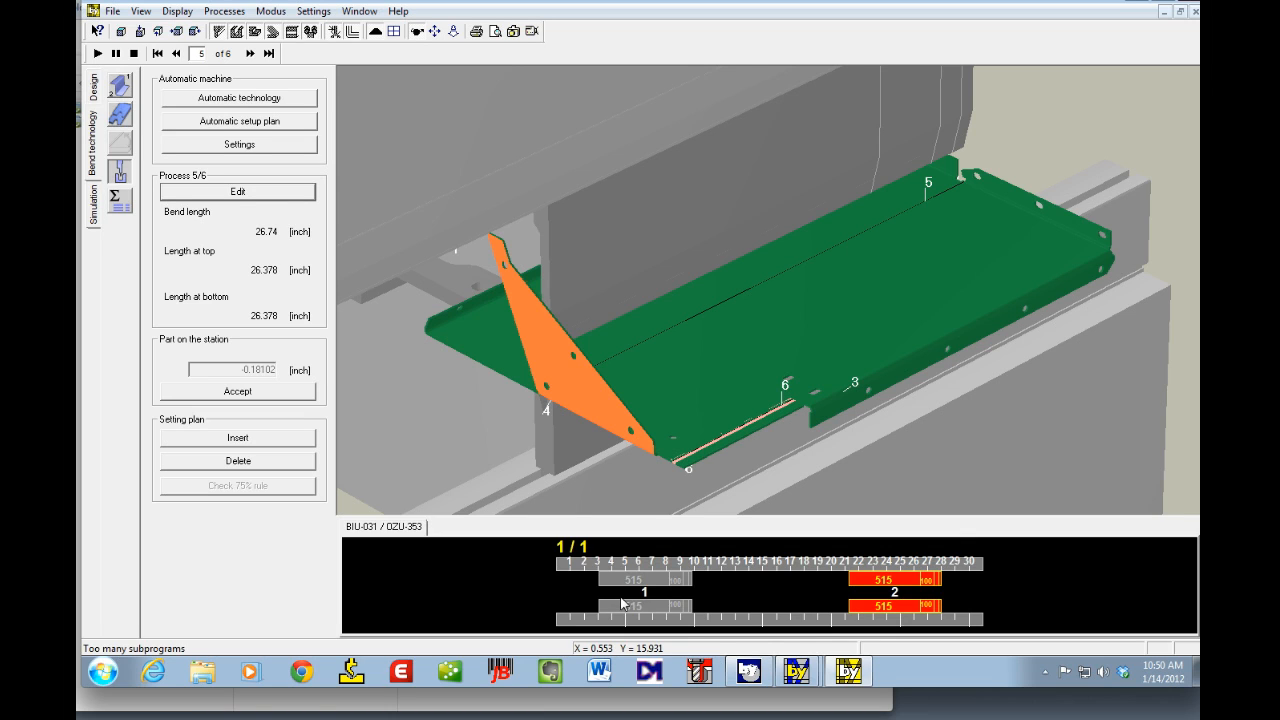
{"action": "left_click", "coordinate": [206, 194]}
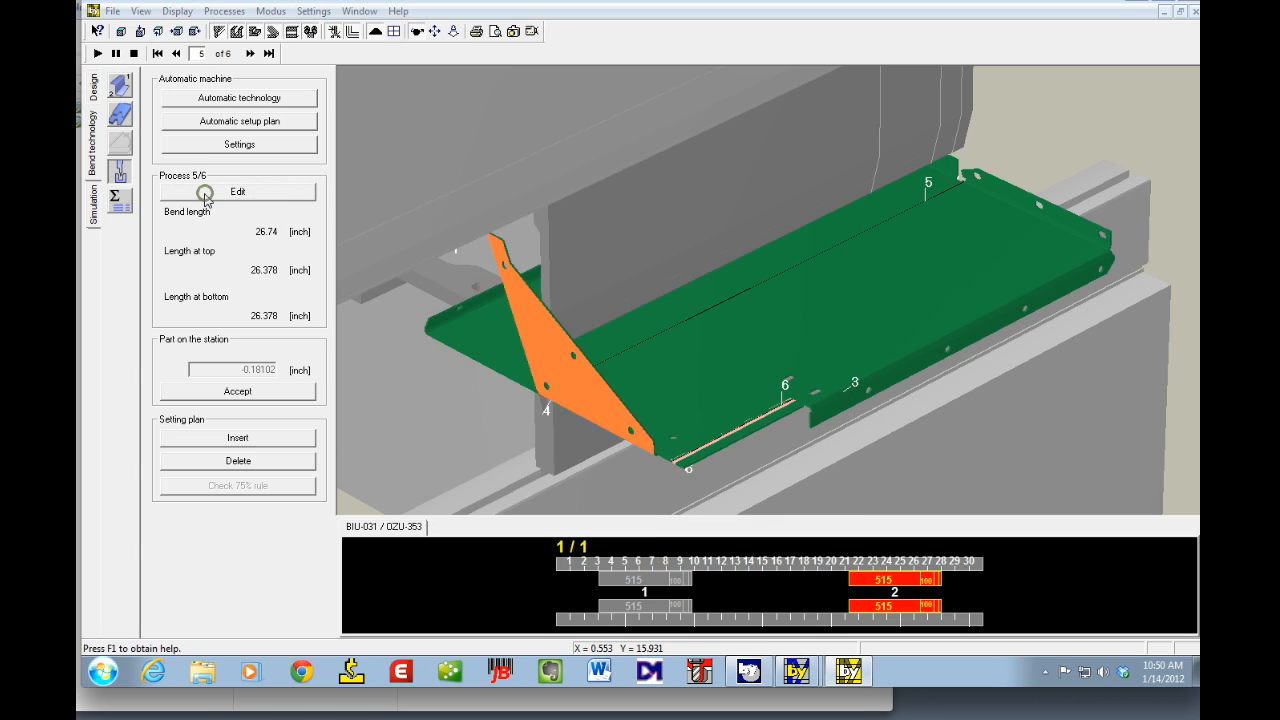
{"action": "left_click", "coordinate": [620, 454]}
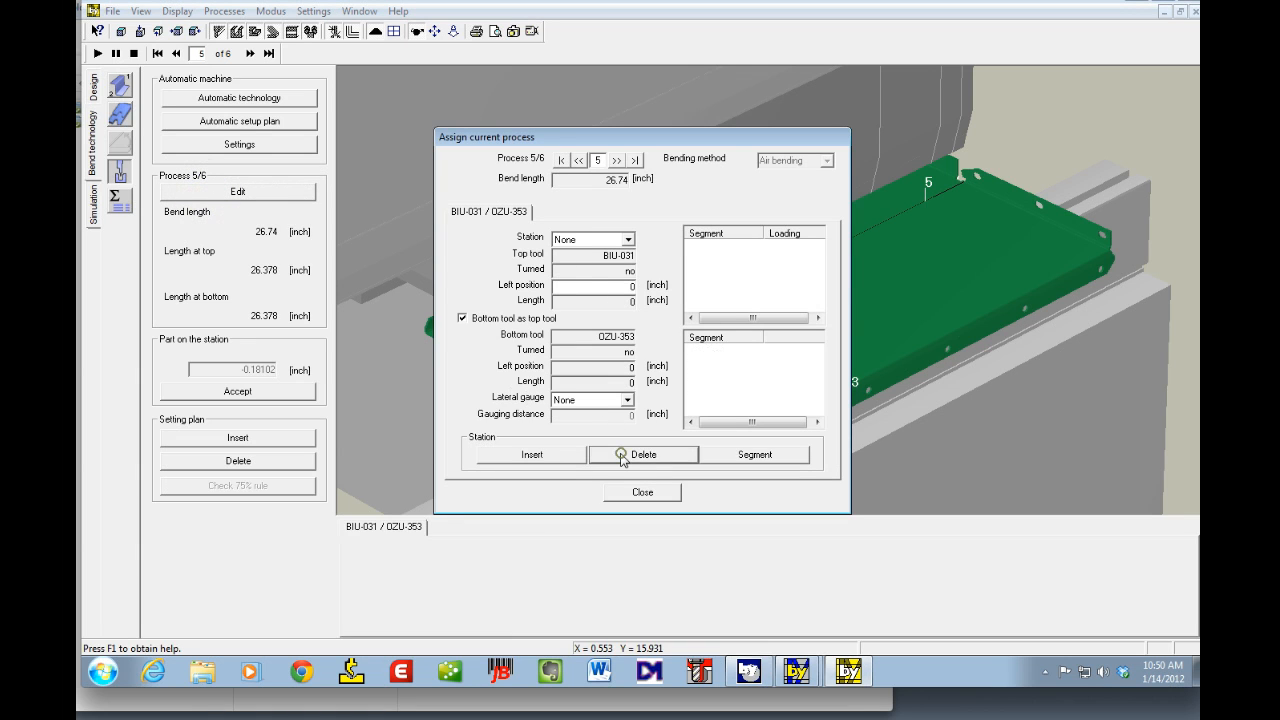
{"action": "left_click", "coordinate": [626, 238]}
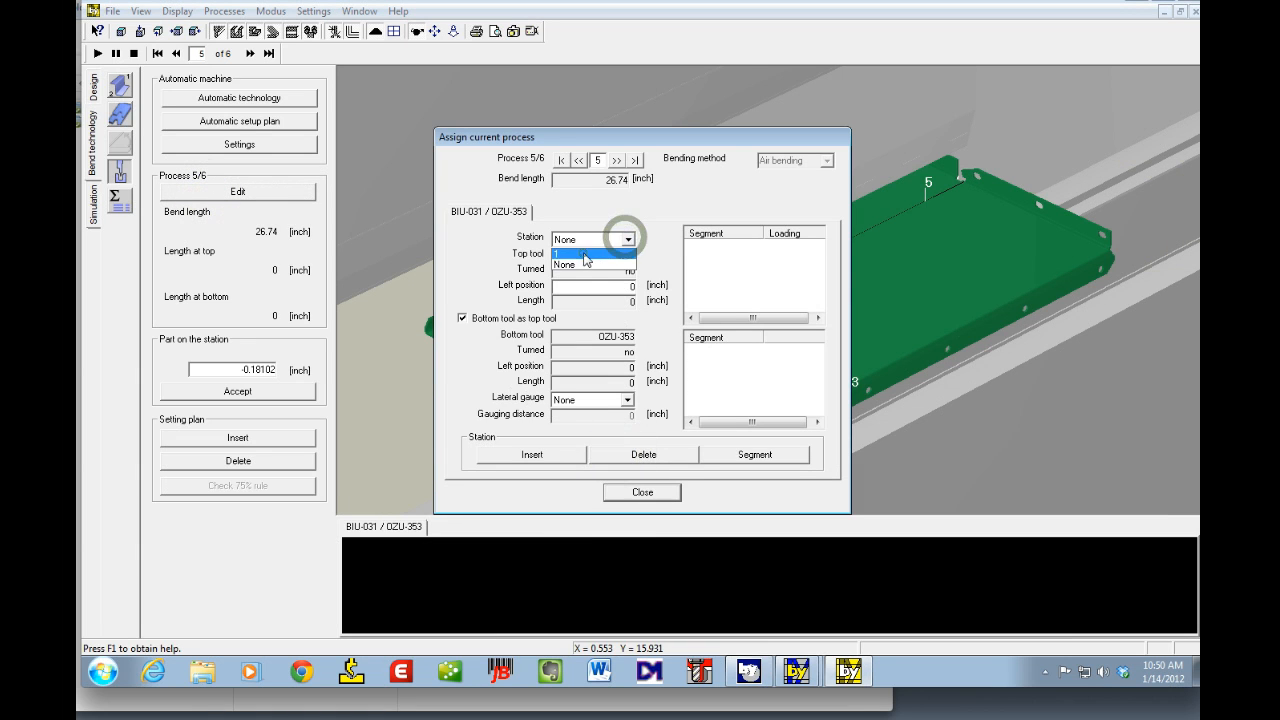
{"action": "left_click", "coordinate": [583, 253]}
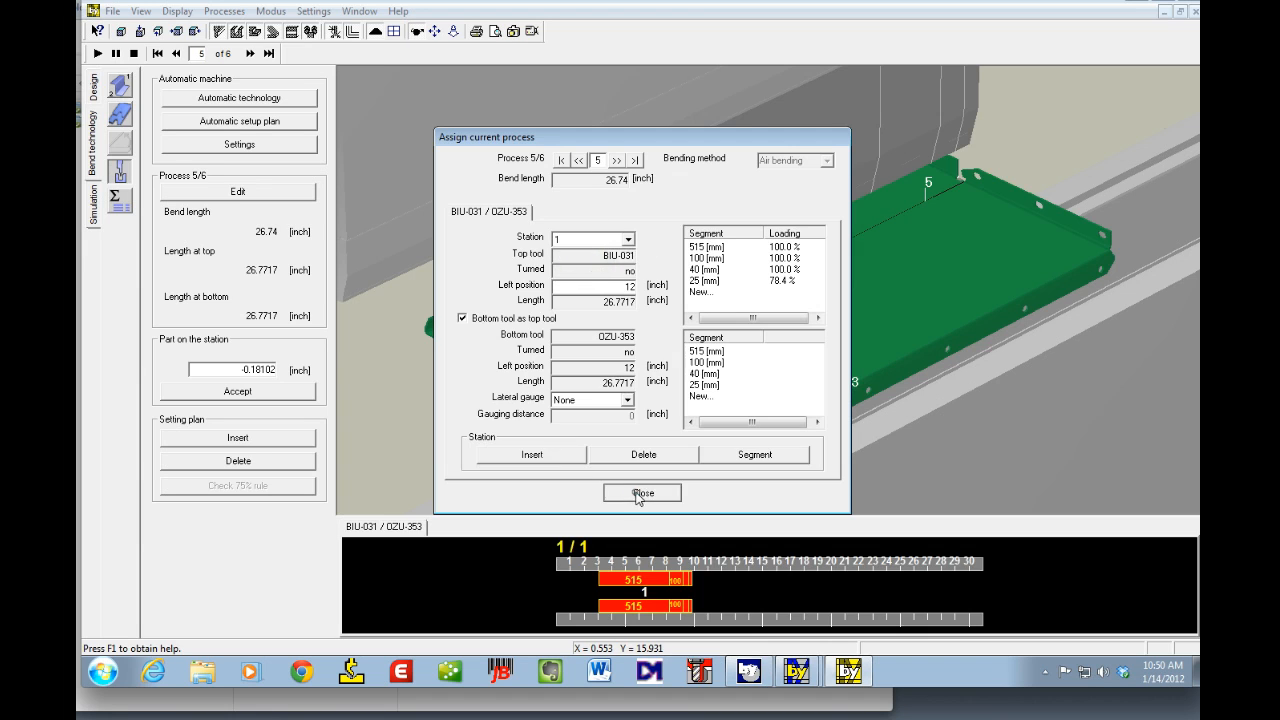
Step: Regenerate the automatic setup plan, replacing the existing one
{"action": "left_click", "coordinate": [638, 493]}
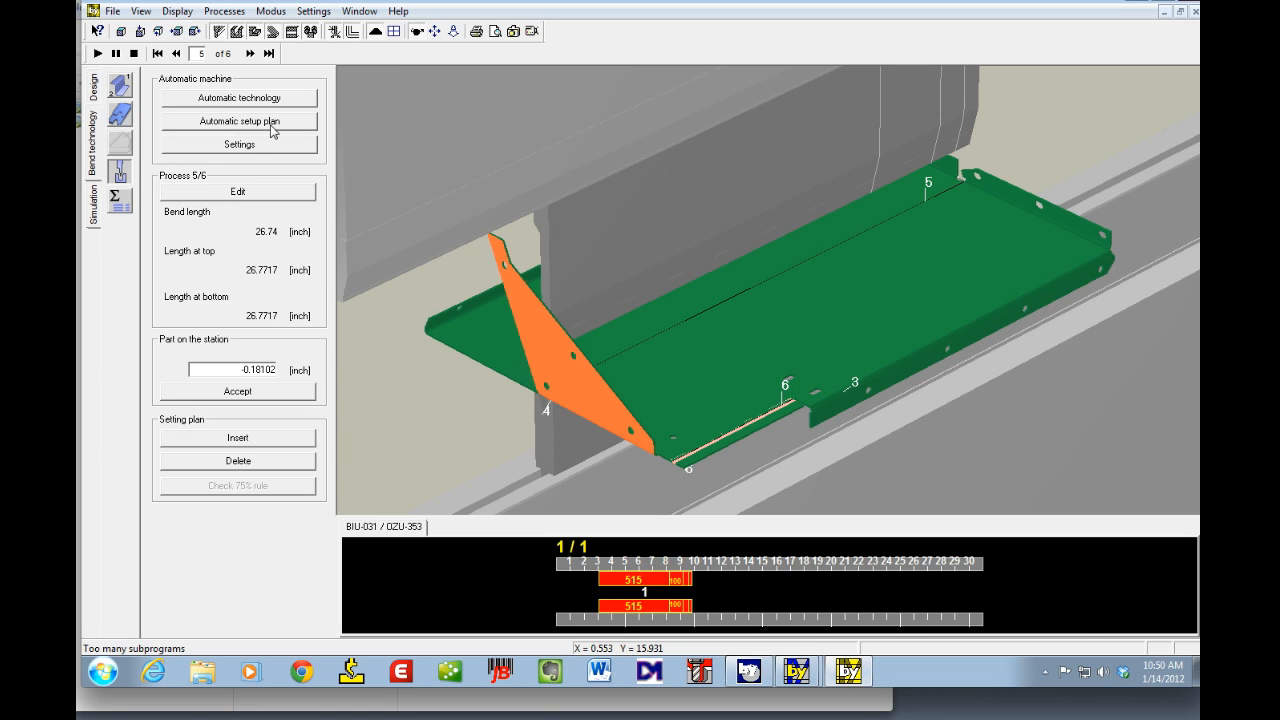
{"action": "left_click", "coordinate": [271, 126]}
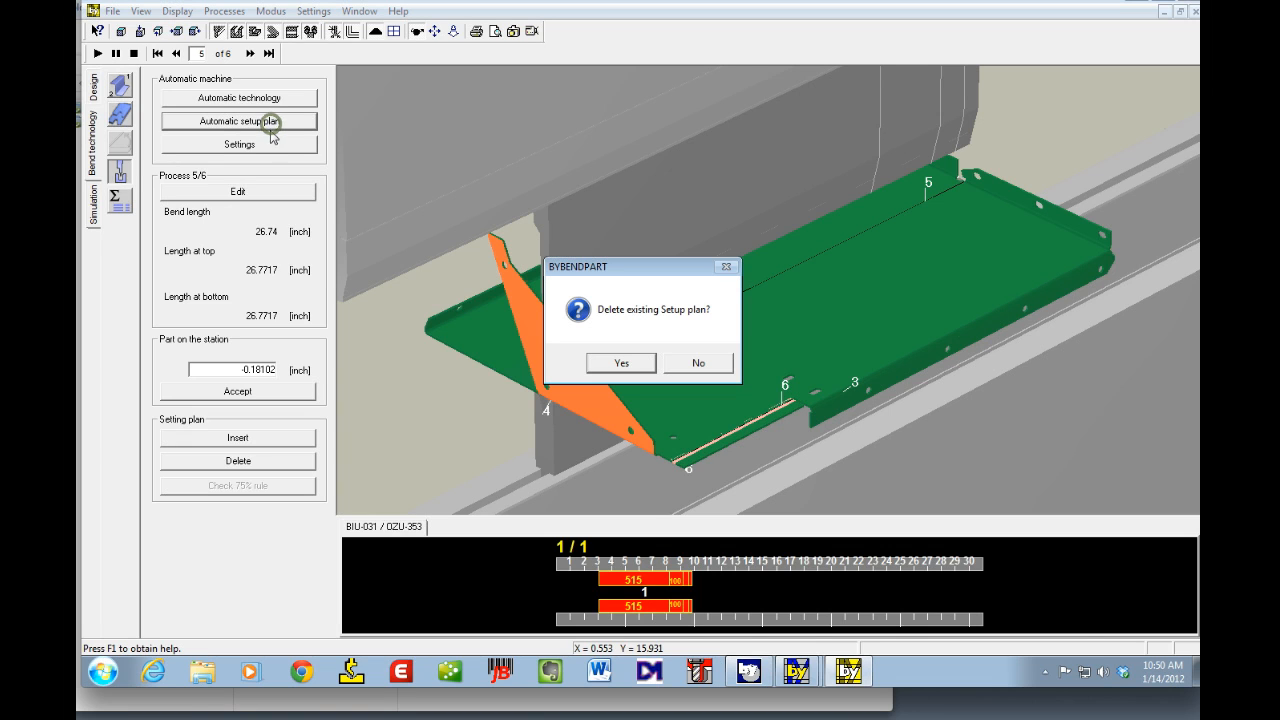
{"action": "left_click", "coordinate": [625, 364]}
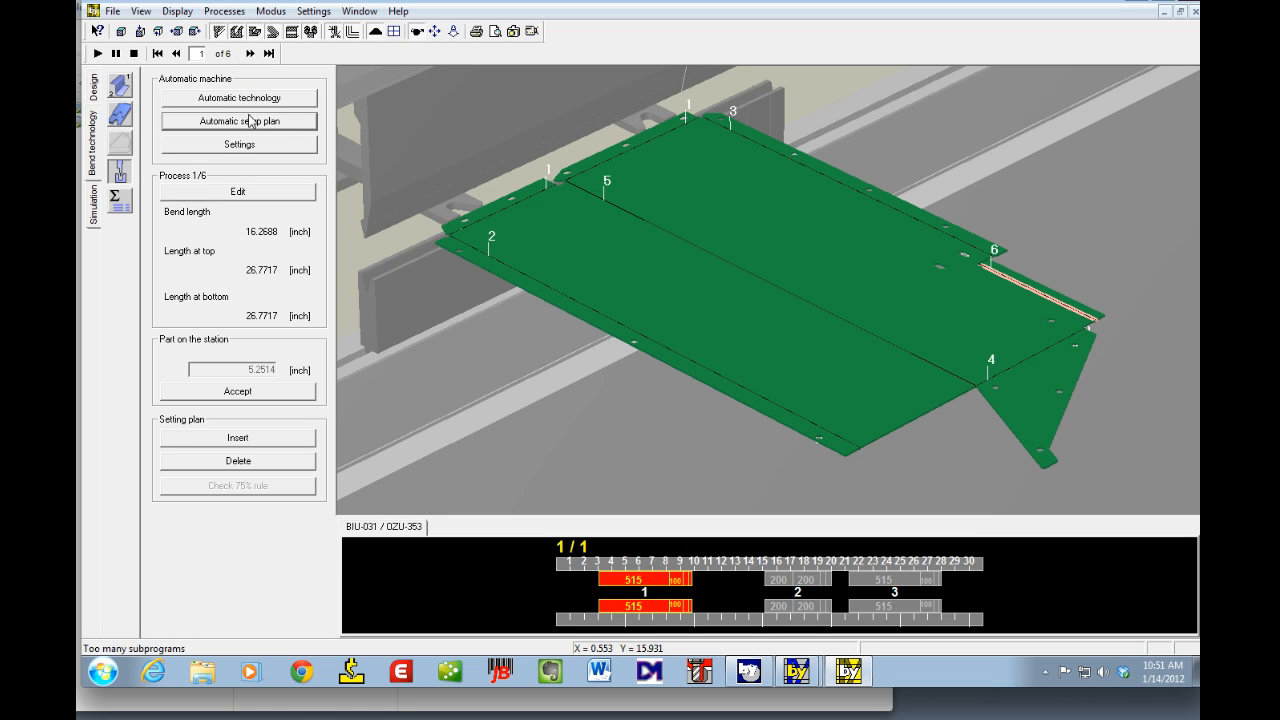
Step: Go to process 3, delete its station assignment and assign it to station 1
{"action": "left_click", "coordinate": [251, 54]}
{"action": "left_click", "coordinate": [251, 54]}
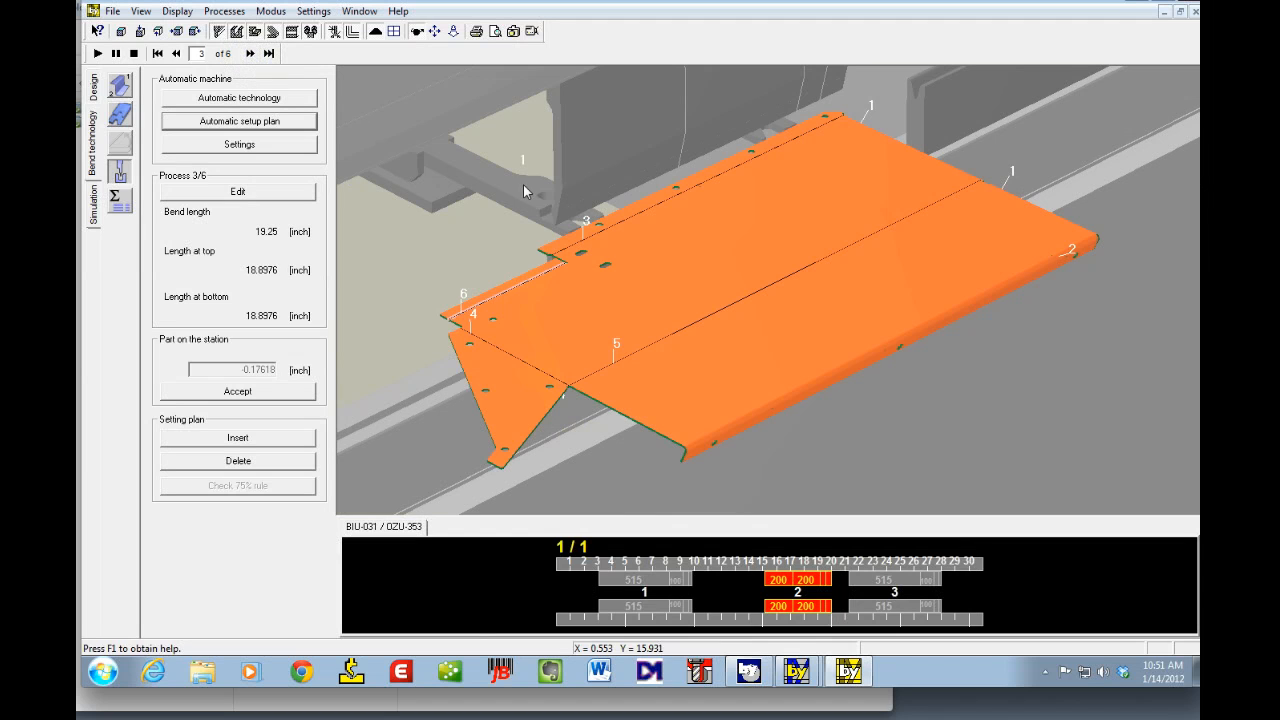
{"action": "left_click", "coordinate": [240, 192]}
{"action": "left_click", "coordinate": [643, 454]}
{"action": "left_click", "coordinate": [587, 246]}
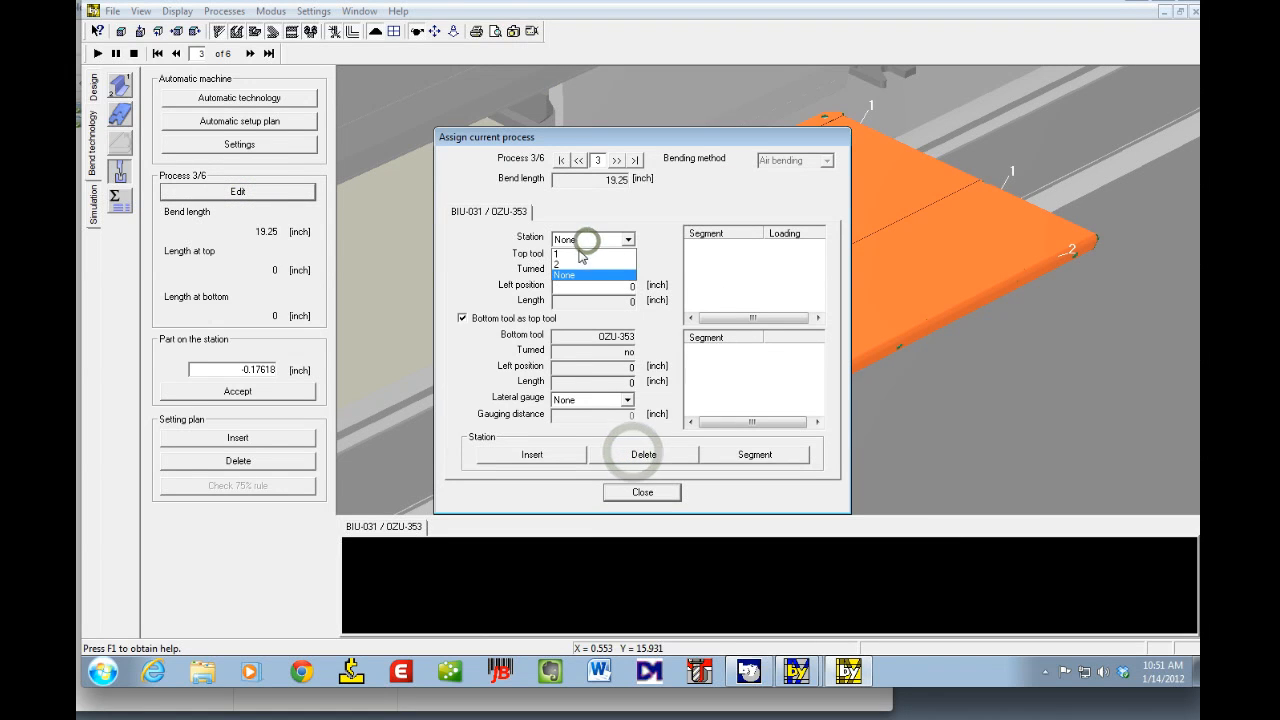
{"action": "left_click", "coordinate": [572, 254]}
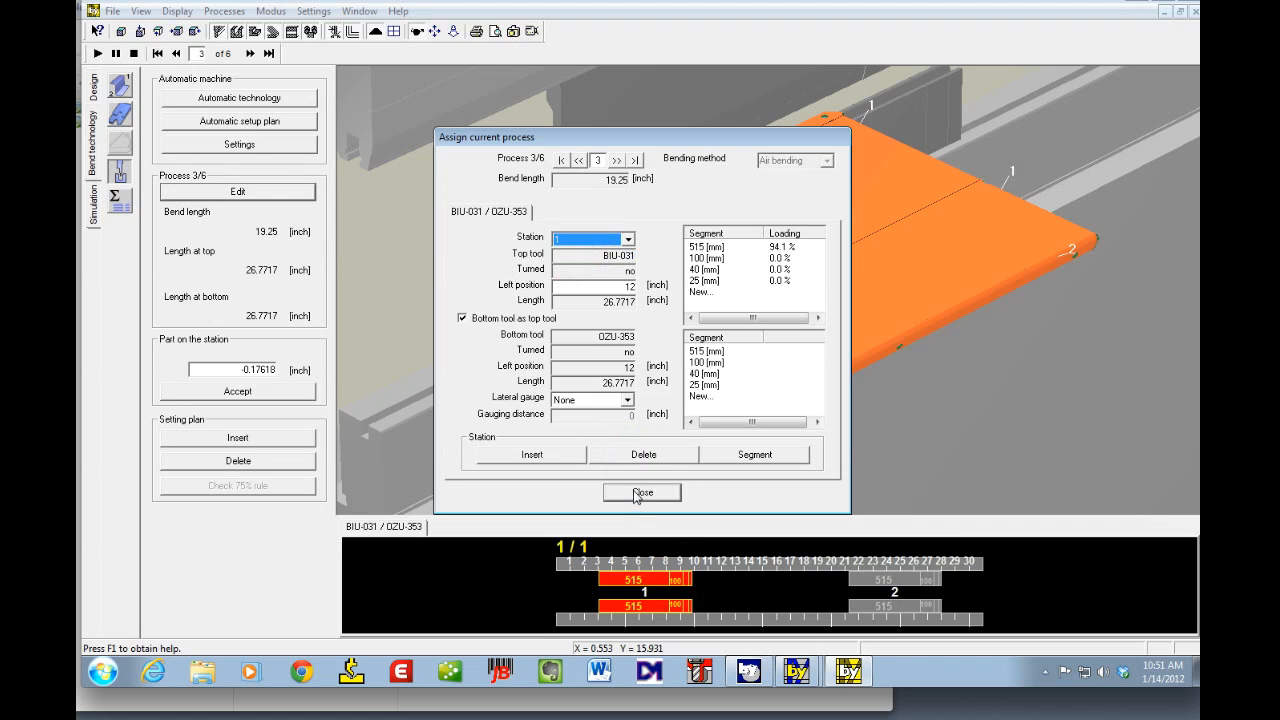
Step: Move process 5 from its current station to station 1 and close the assignment dialog
{"action": "left_click", "coordinate": [616, 161]}
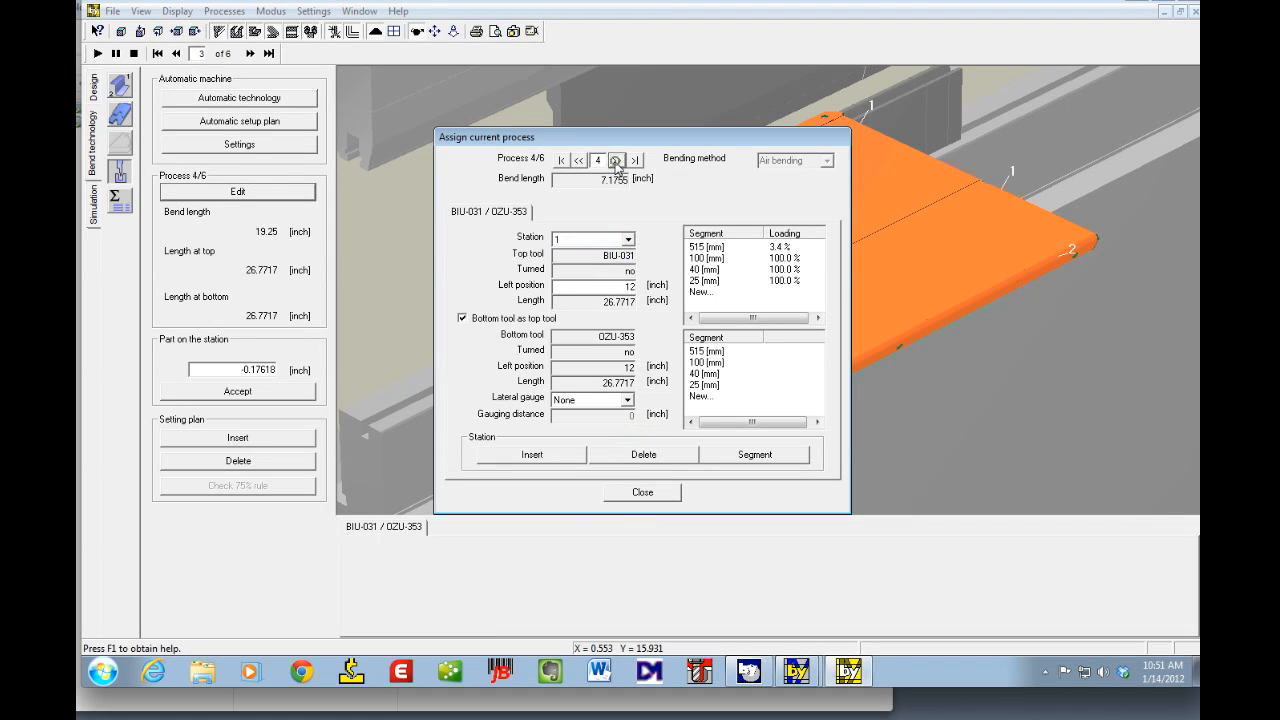
{"action": "left_click", "coordinate": [616, 161]}
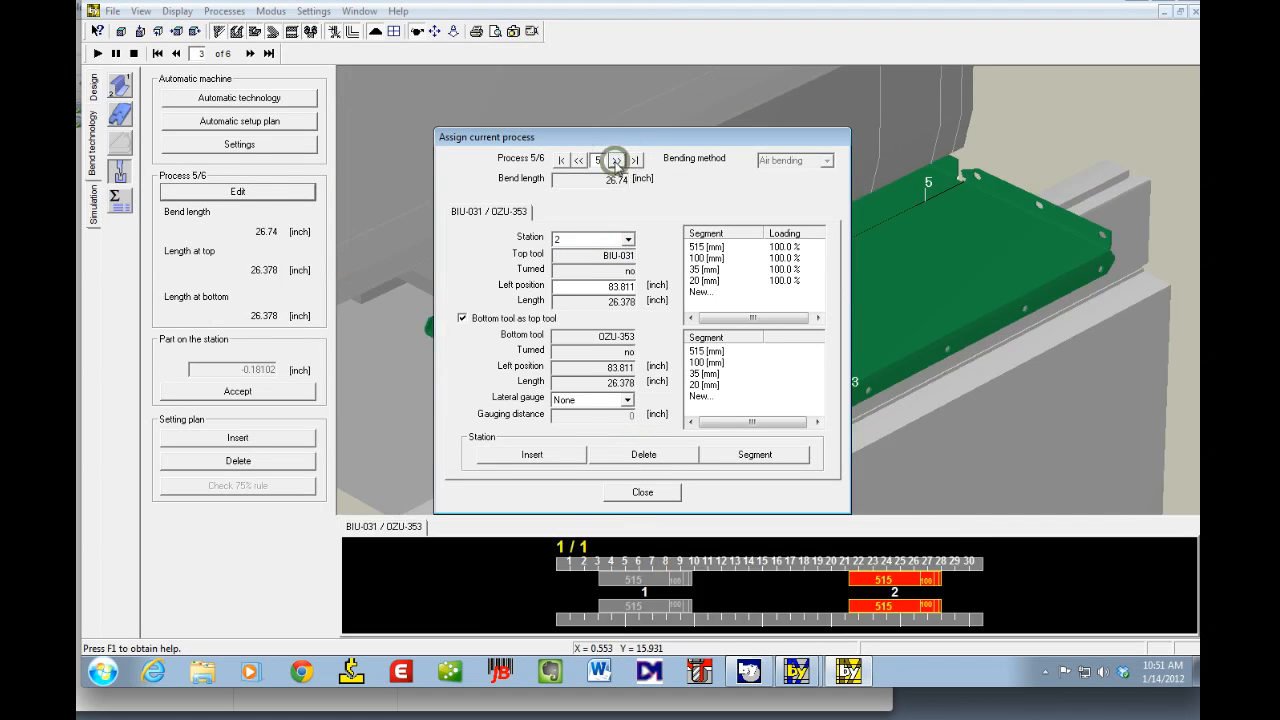
{"action": "left_click", "coordinate": [655, 458]}
{"action": "left_click", "coordinate": [626, 240]}
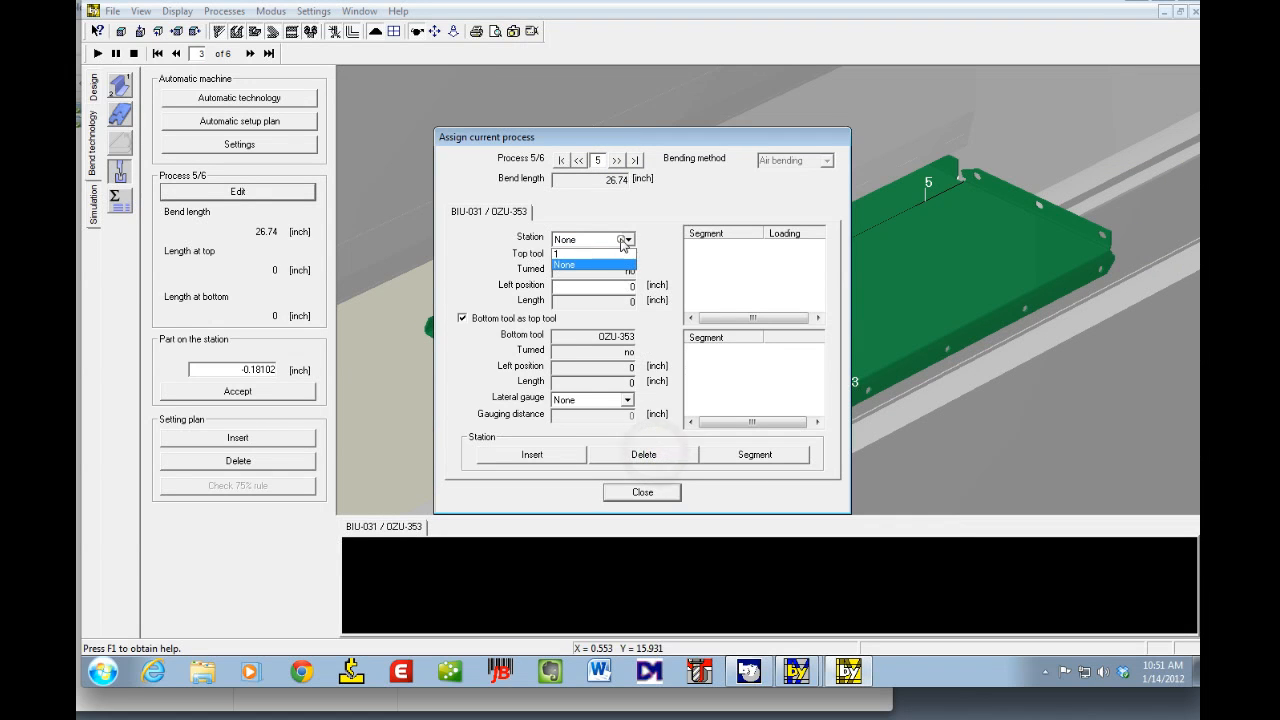
{"action": "left_click", "coordinate": [578, 253]}
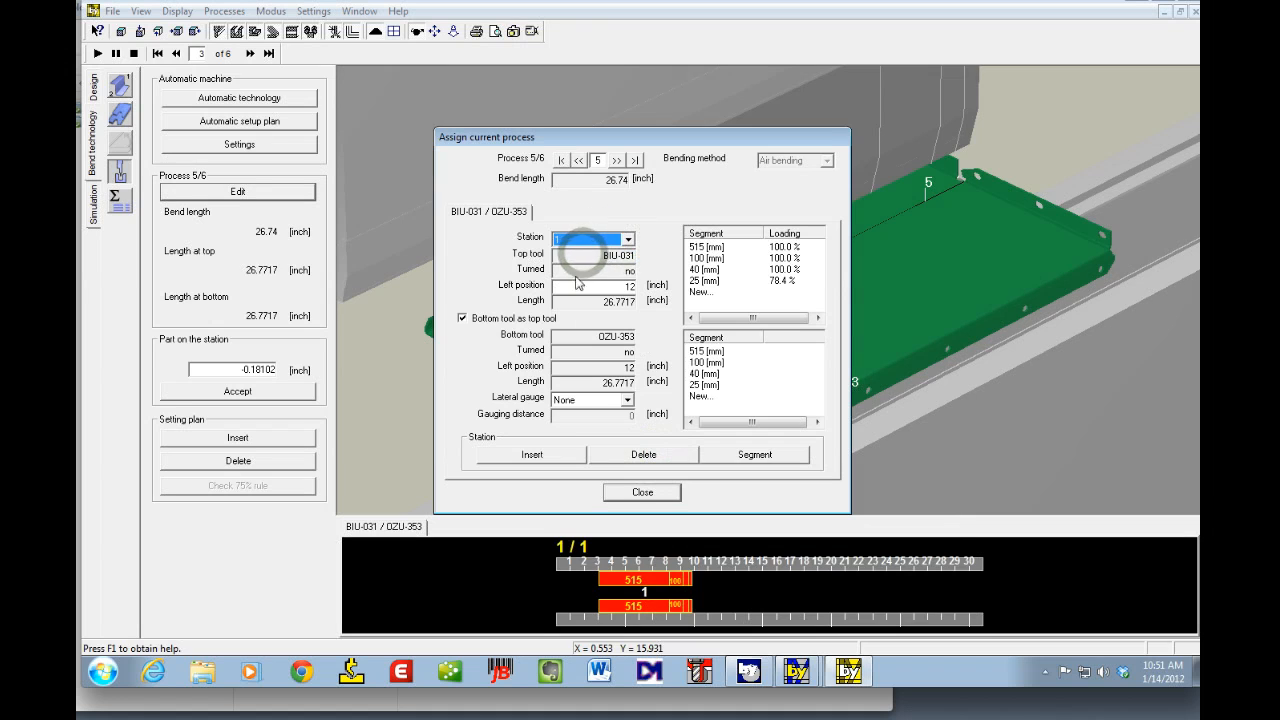
{"action": "left_click", "coordinate": [641, 493]}
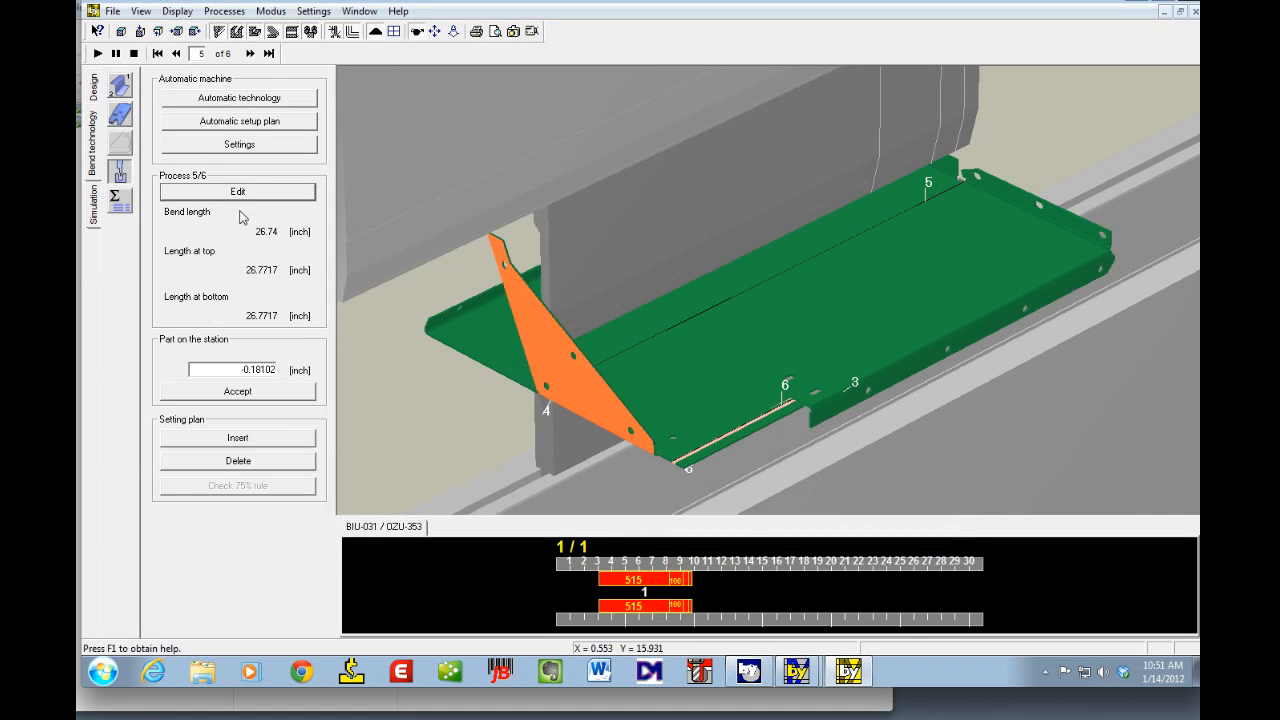
Step: Run the automatic calculation of all process data, continuing the calculation when asked
{"action": "left_click", "coordinate": [118, 200]}
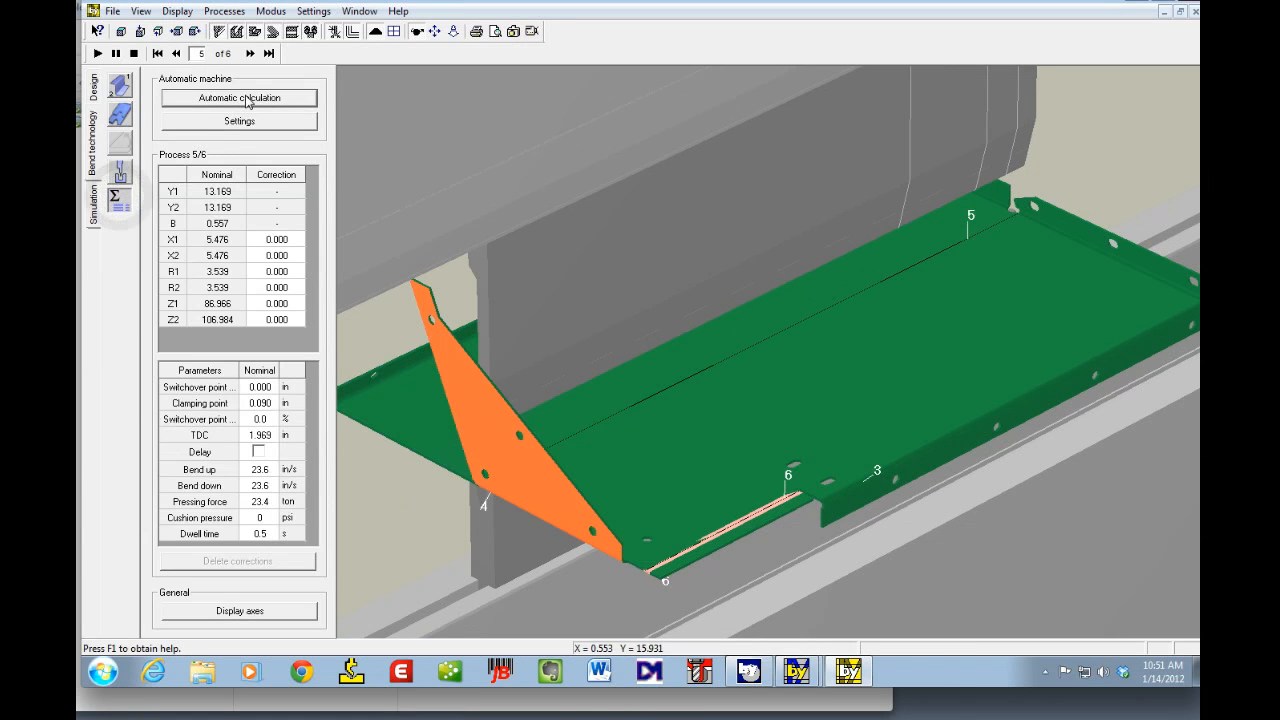
{"action": "left_click", "coordinate": [247, 98]}
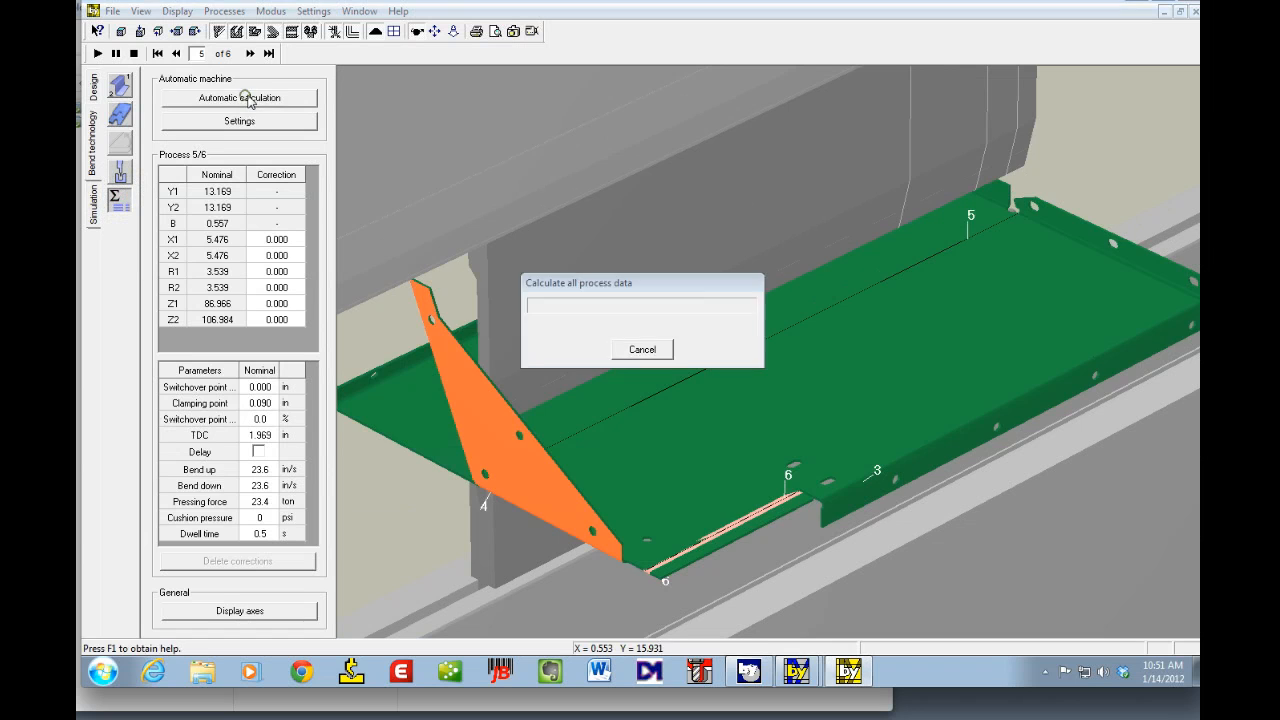
{"action": "left_click", "coordinate": [669, 368]}
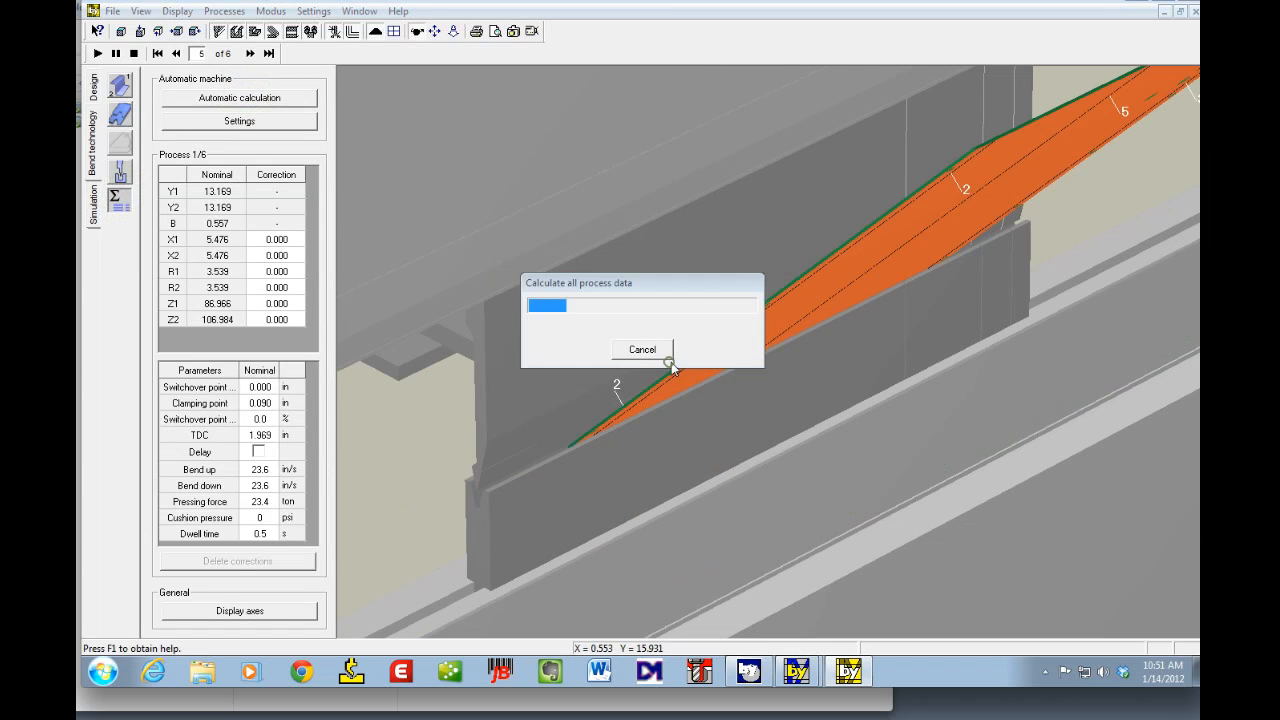
{"action": "left_click", "coordinate": [669, 368]}
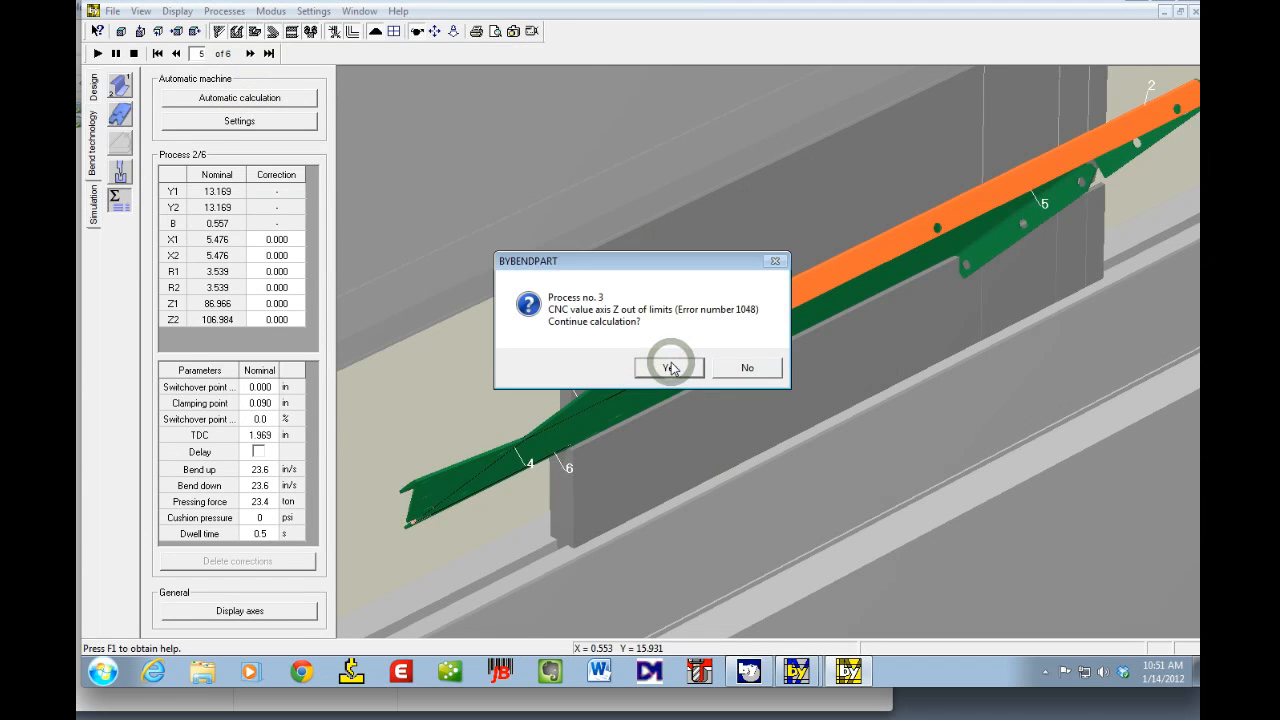
{"action": "left_click", "coordinate": [669, 368]}
{"action": "left_click", "coordinate": [669, 368]}
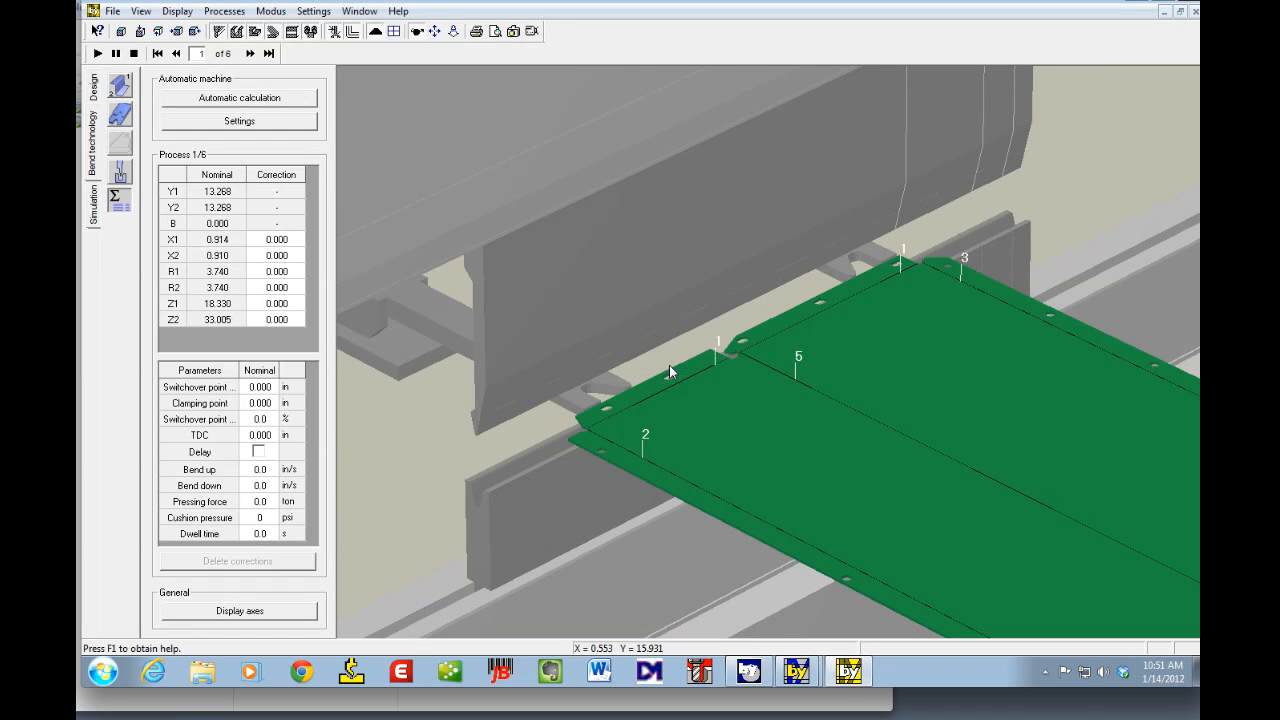
Step: Display the machine axes diagram and close it
{"action": "left_click", "coordinate": [120, 178]}
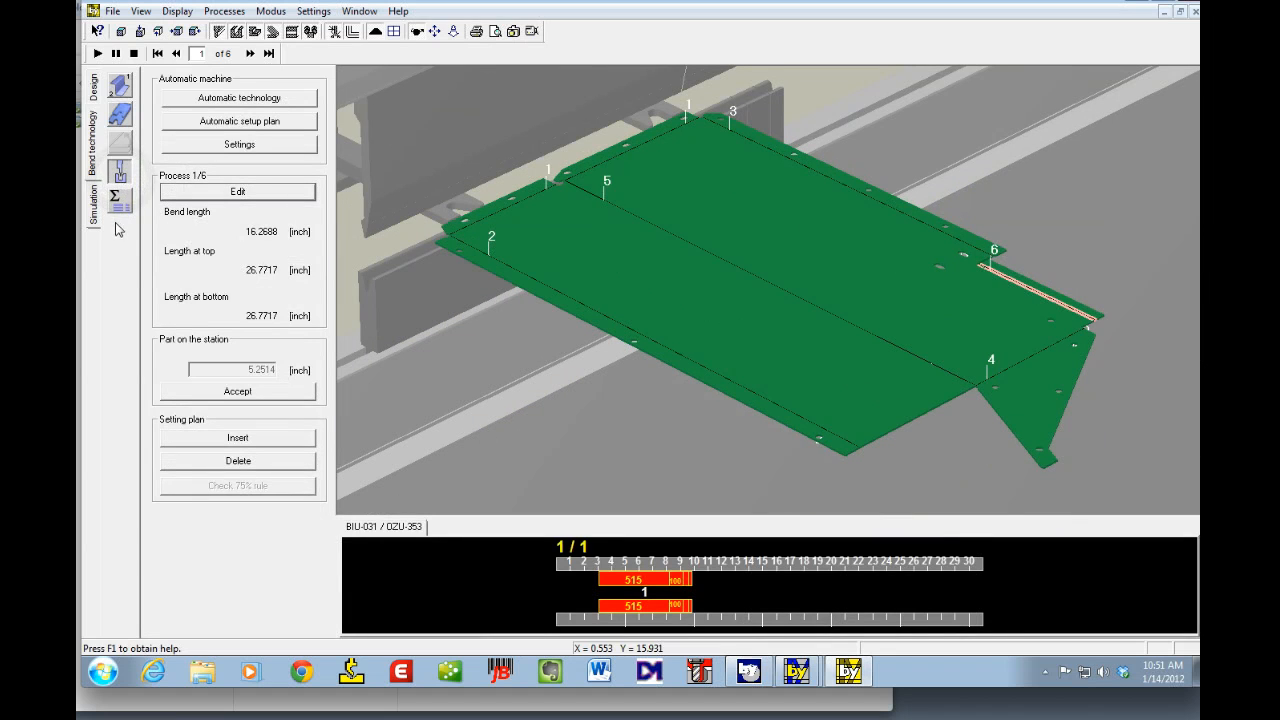
{"action": "left_click", "coordinate": [119, 203]}
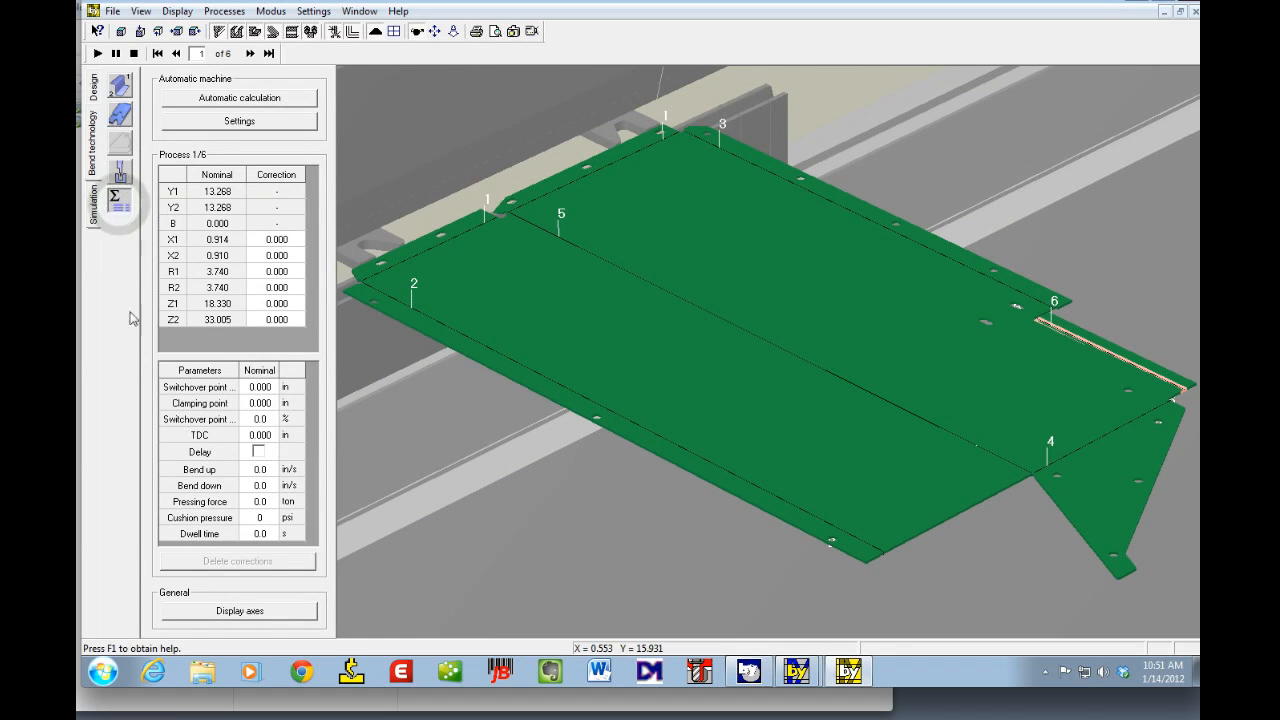
{"action": "left_click", "coordinate": [237, 611]}
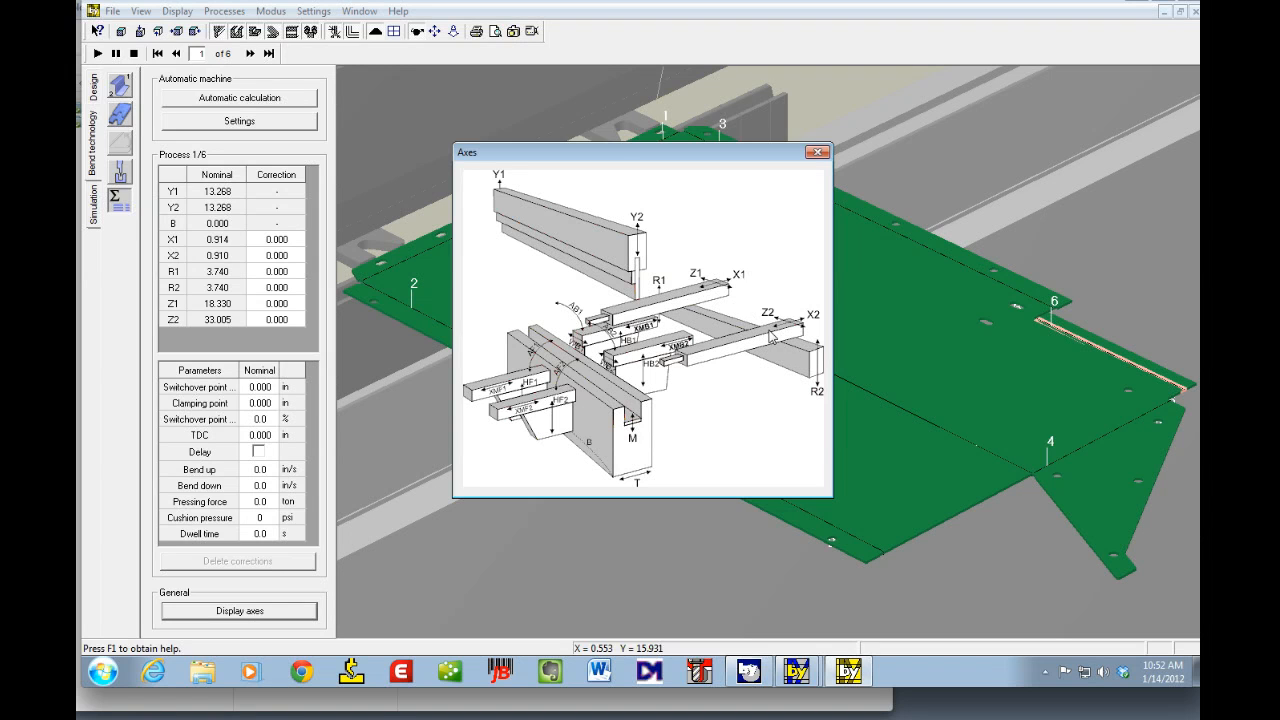
{"action": "left_click", "coordinate": [818, 153]}
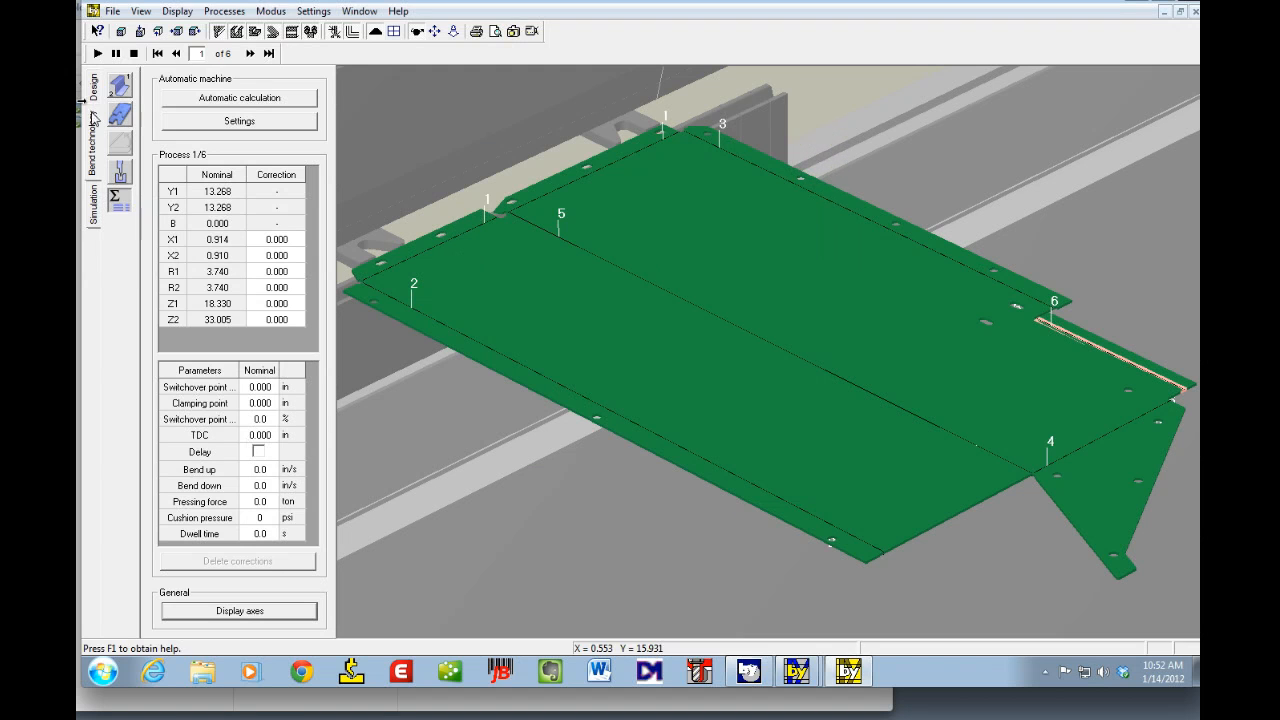
Step: Set the left position of process 1's tooling on station 1 to 50 inches
{"action": "left_click", "coordinate": [119, 174]}
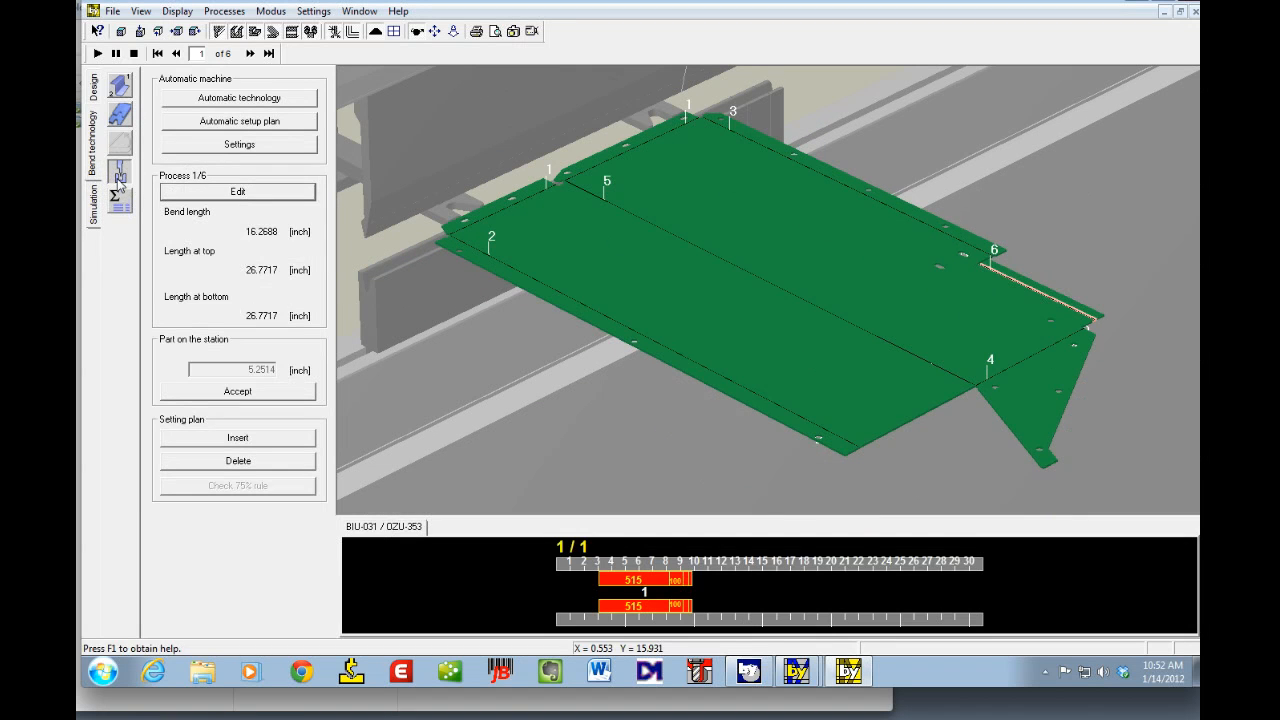
{"action": "left_click", "coordinate": [207, 191]}
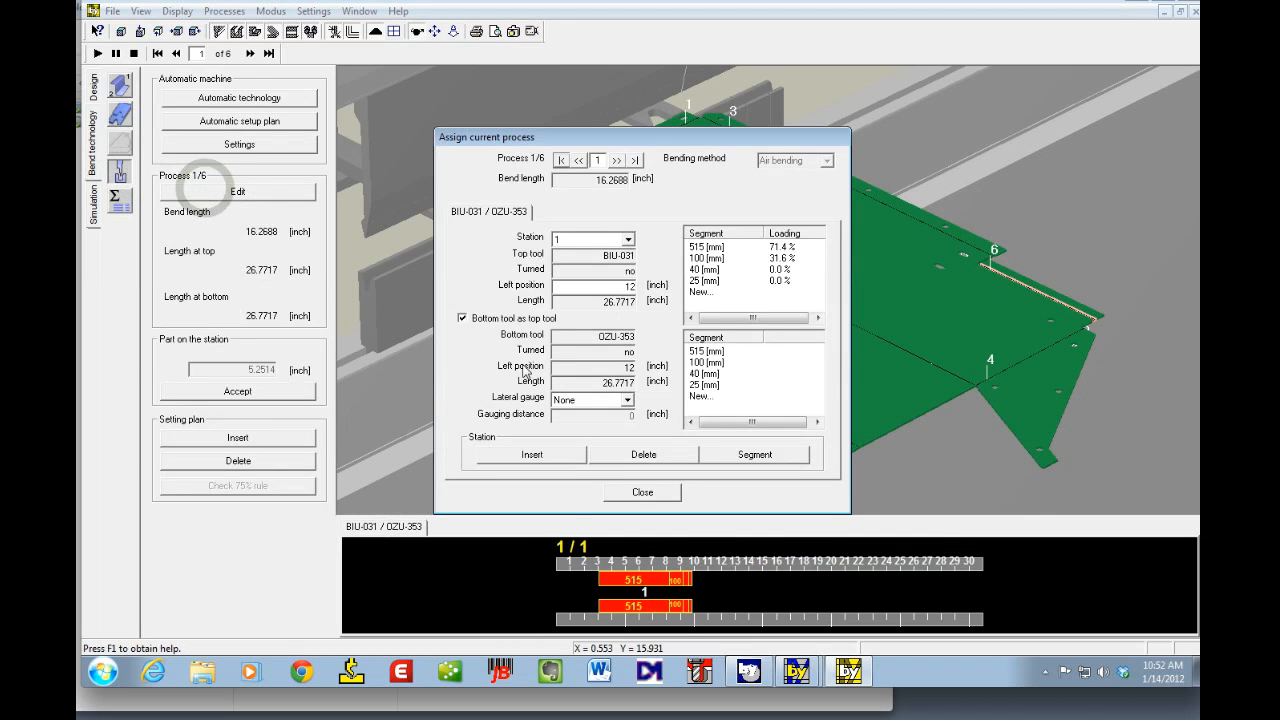
{"action": "double_click", "coordinate": [586, 287]}
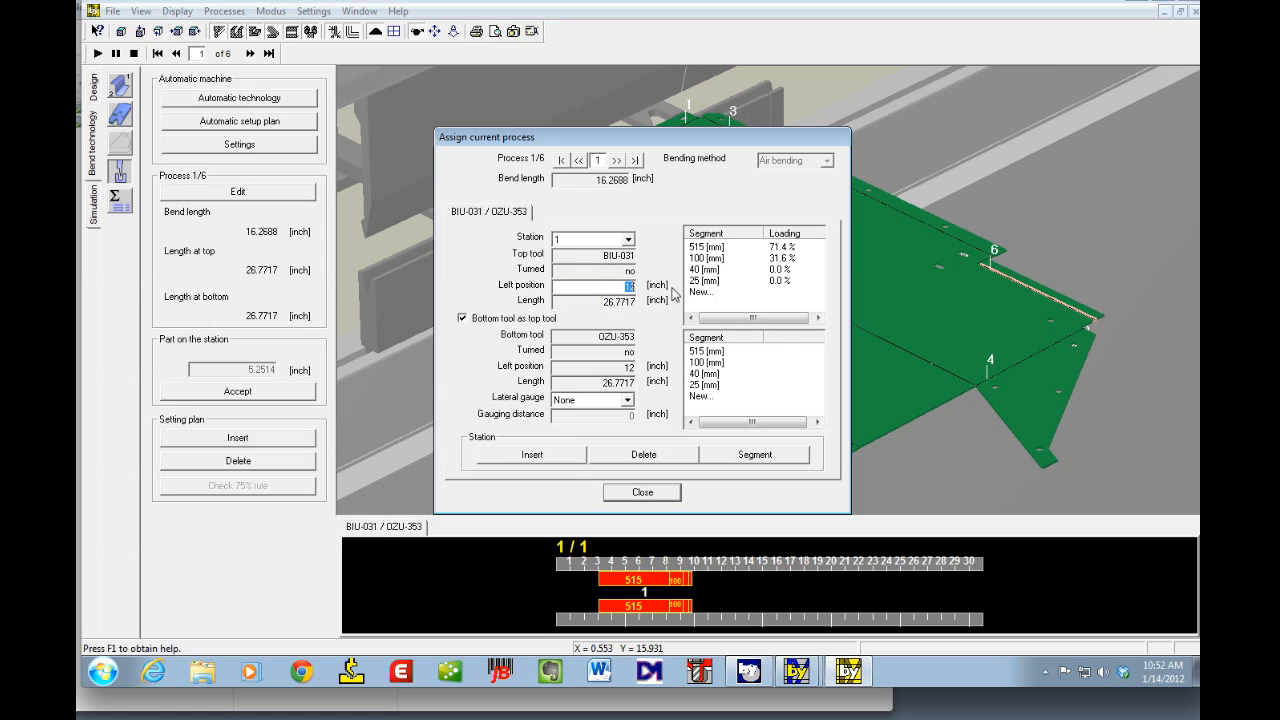
{"action": "type", "text": "5"}
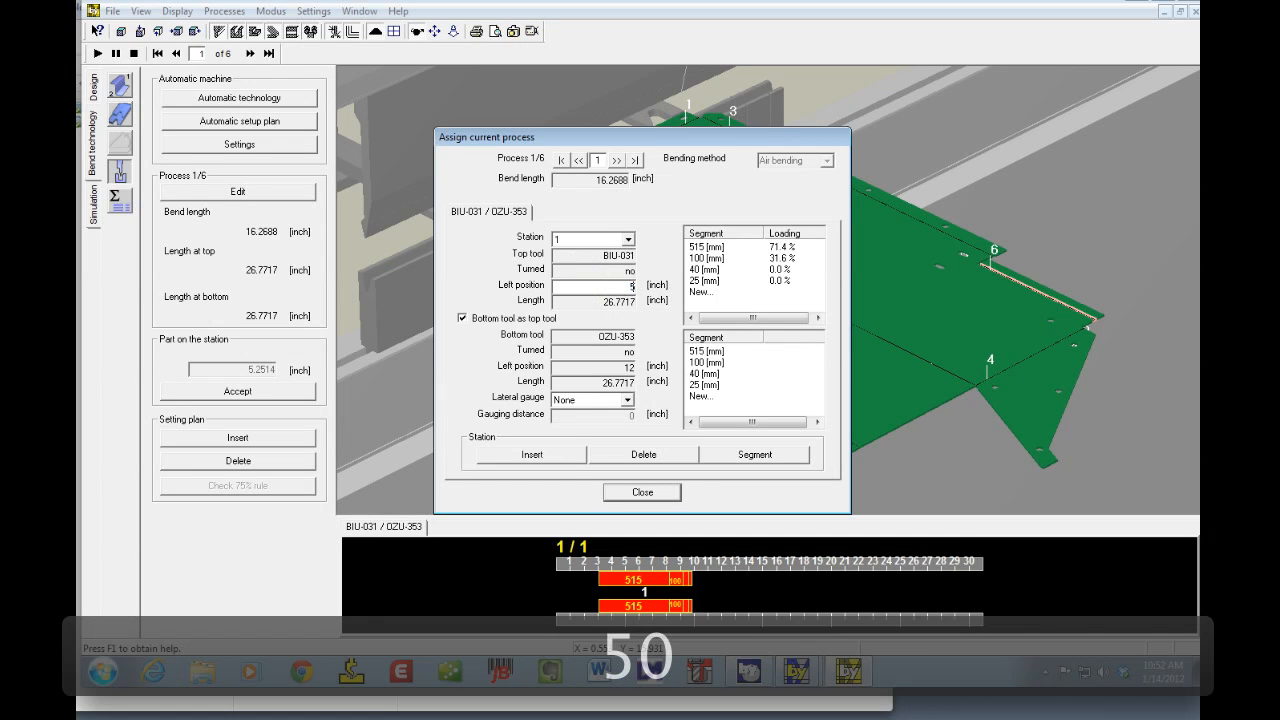
{"action": "type", "text": "0"}
{"action": "key", "text": "Tab"}
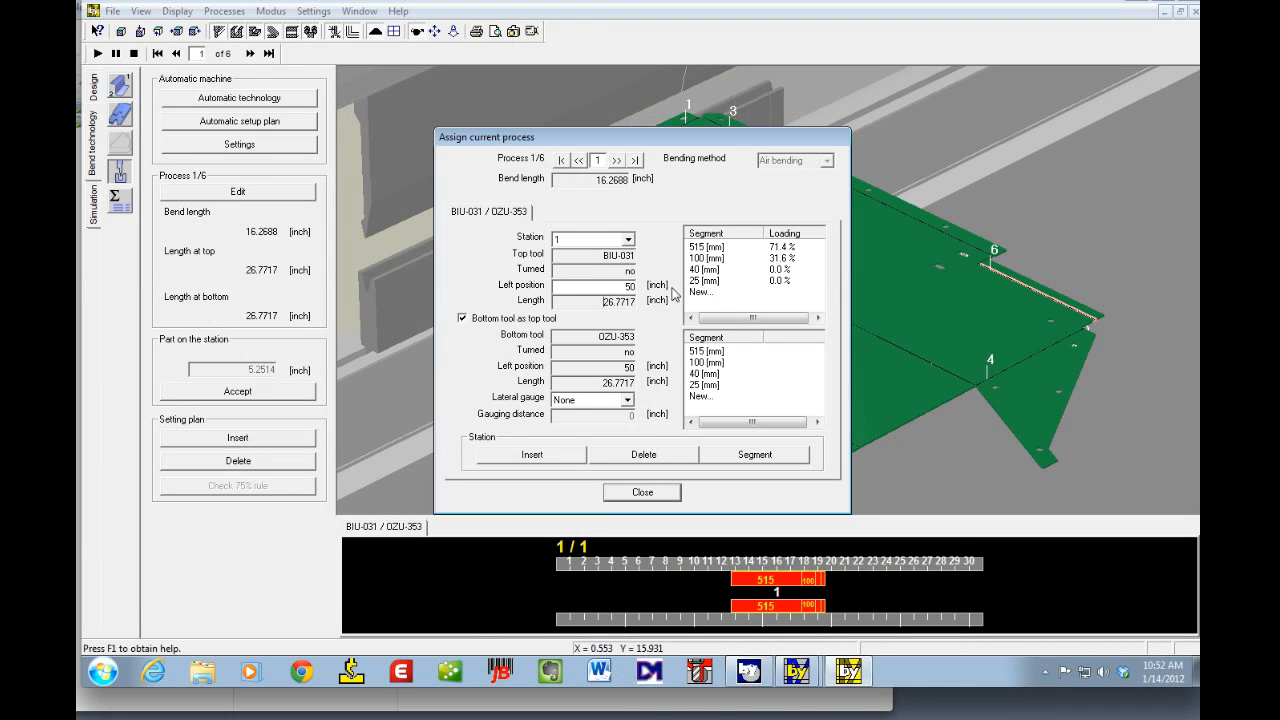
{"action": "left_click", "coordinate": [640, 492]}
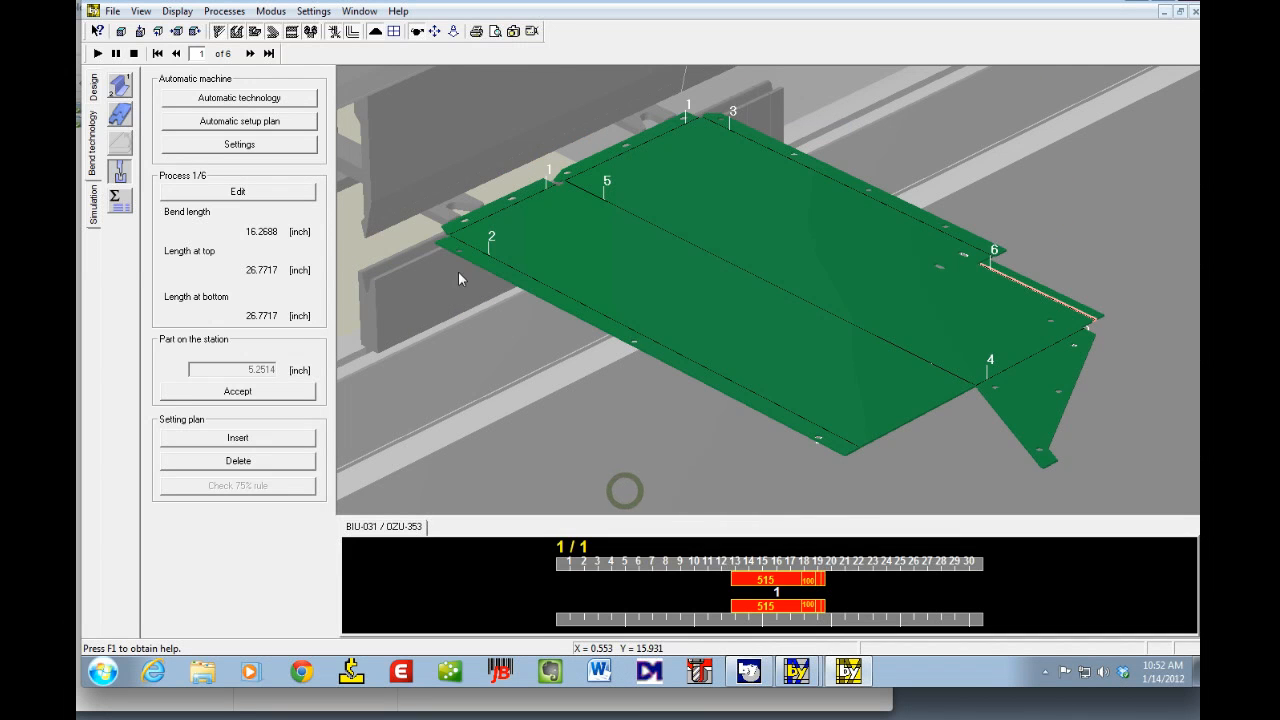
Step: Generate the backgauge positions automatically and recalculate all process data
{"action": "left_click", "coordinate": [120, 117]}
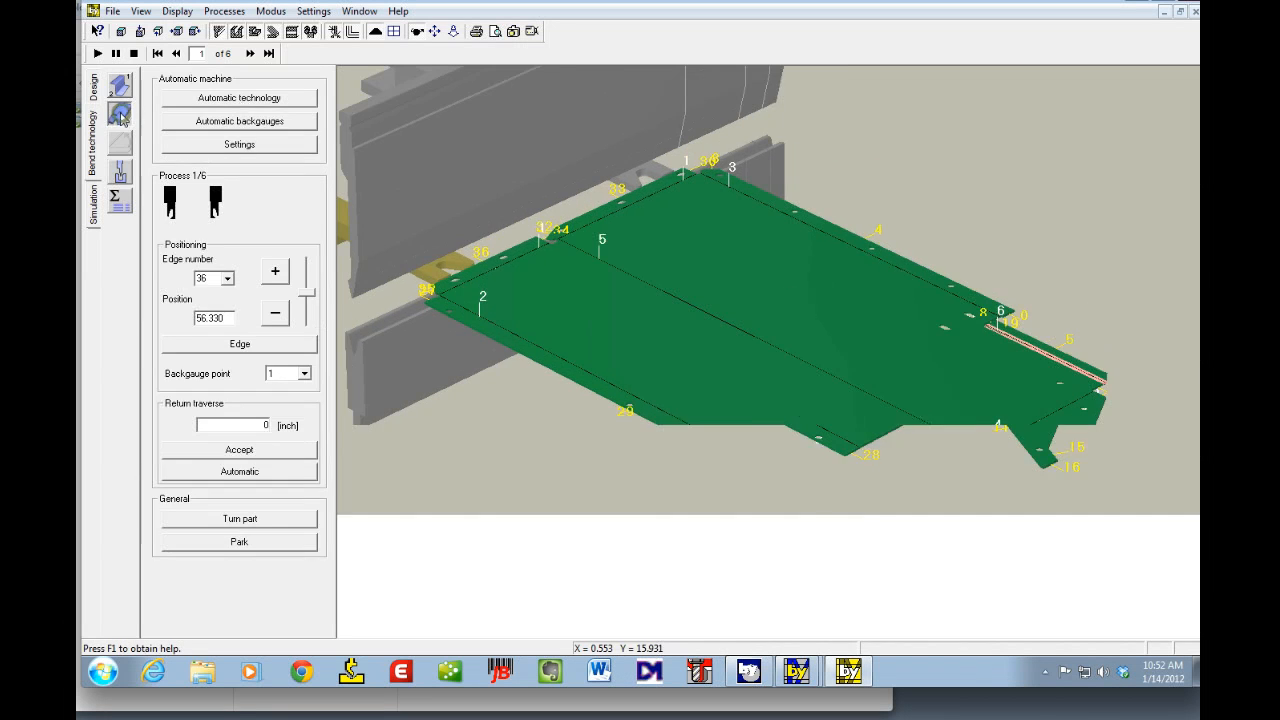
{"action": "left_click", "coordinate": [224, 126]}
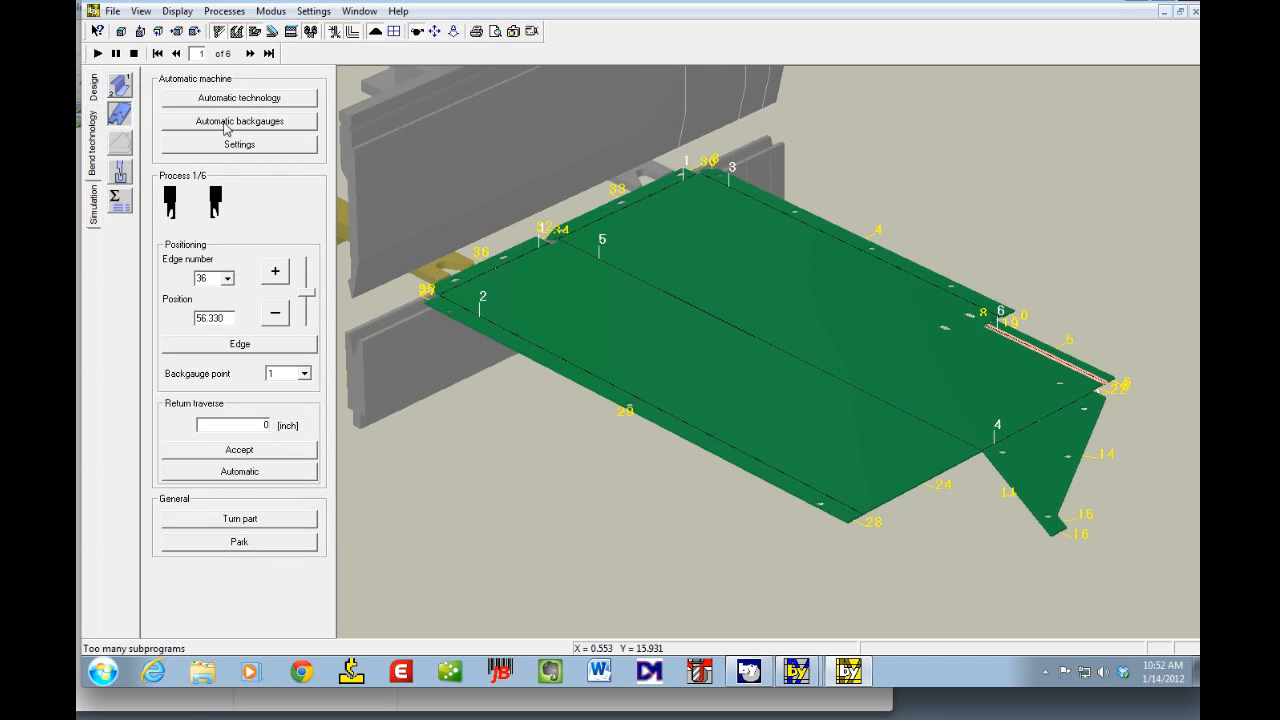
{"action": "left_click", "coordinate": [224, 126]}
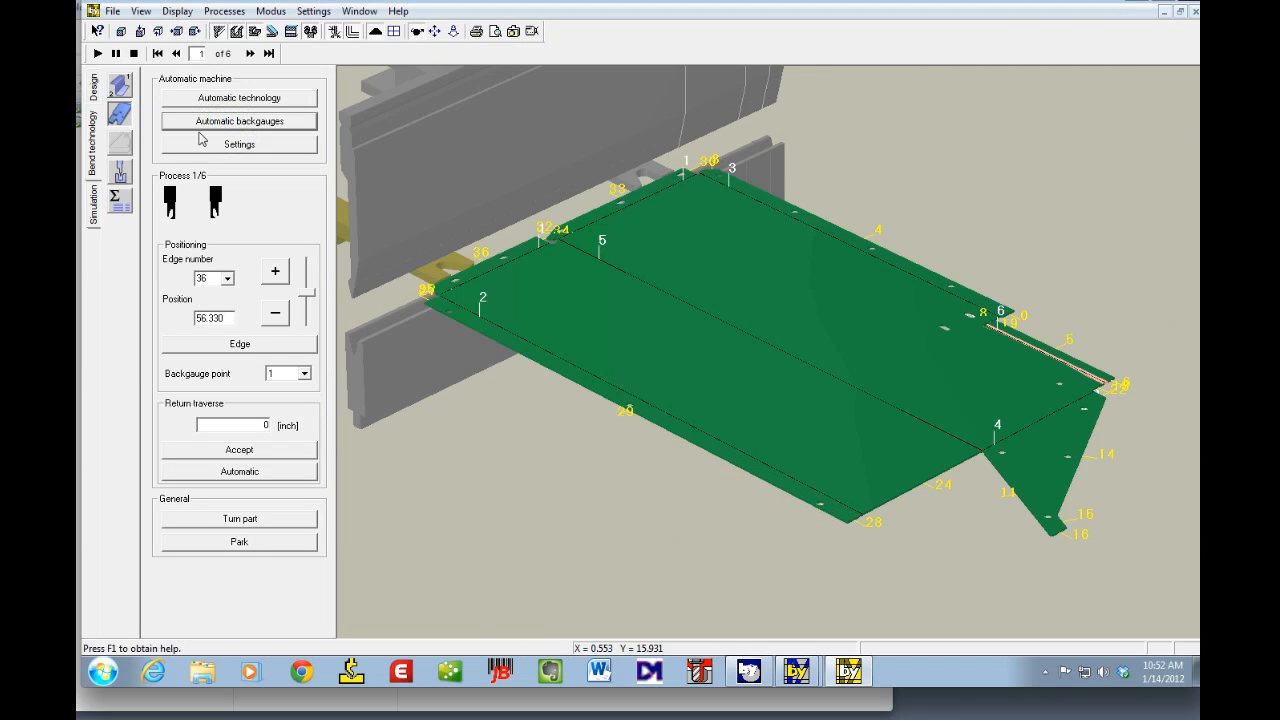
{"action": "left_click", "coordinate": [120, 199]}
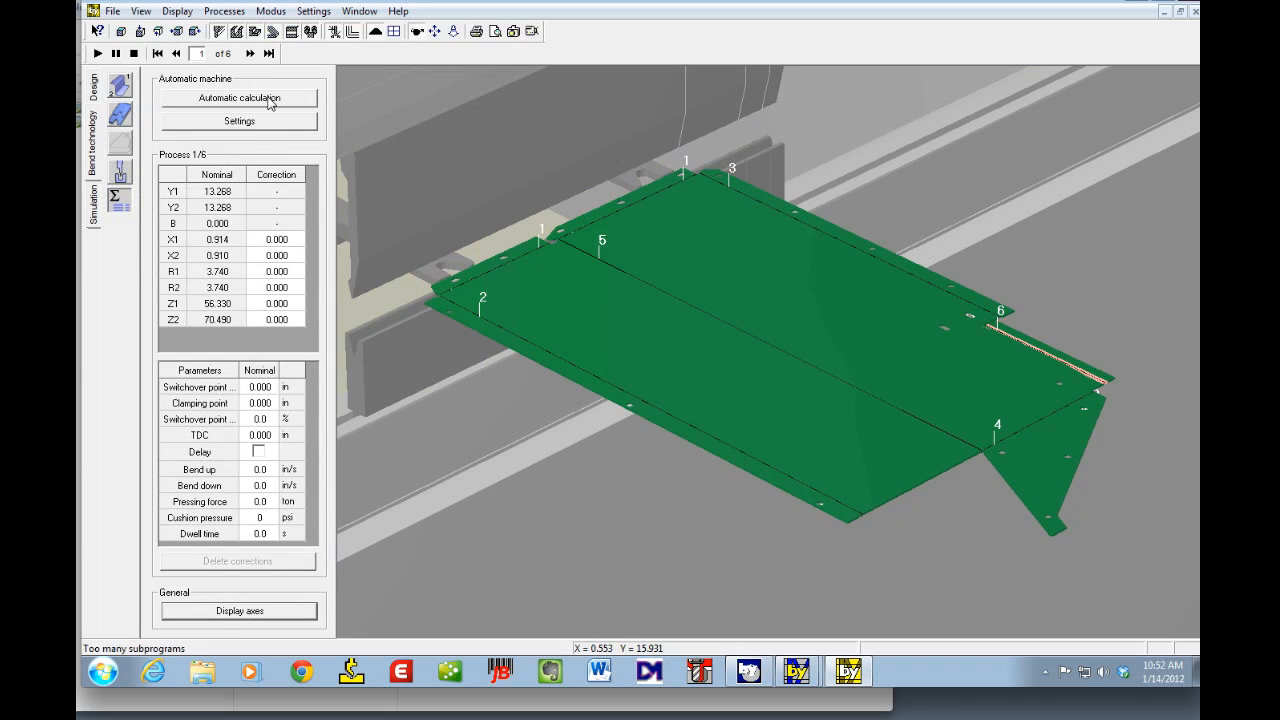
{"action": "left_click", "coordinate": [268, 103]}
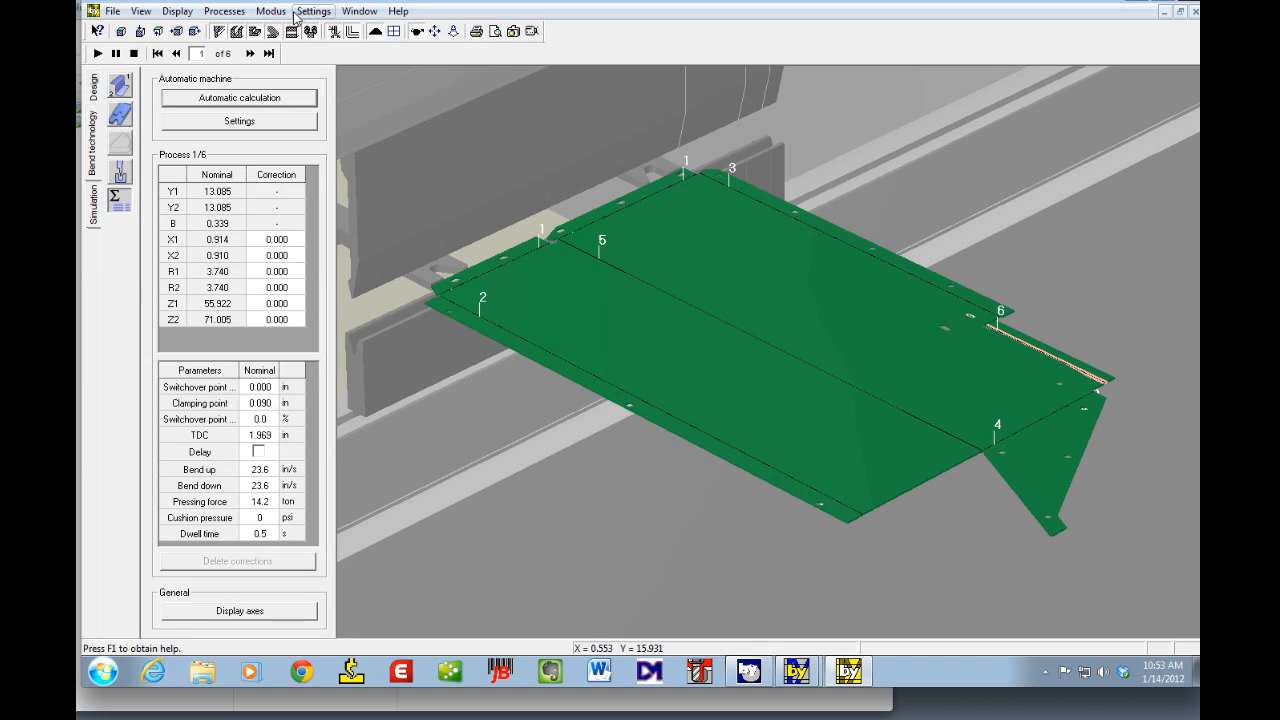
{"action": "left_click", "coordinate": [232, 13]}
{"action": "mouse_move", "coordinate": [180, 12]}
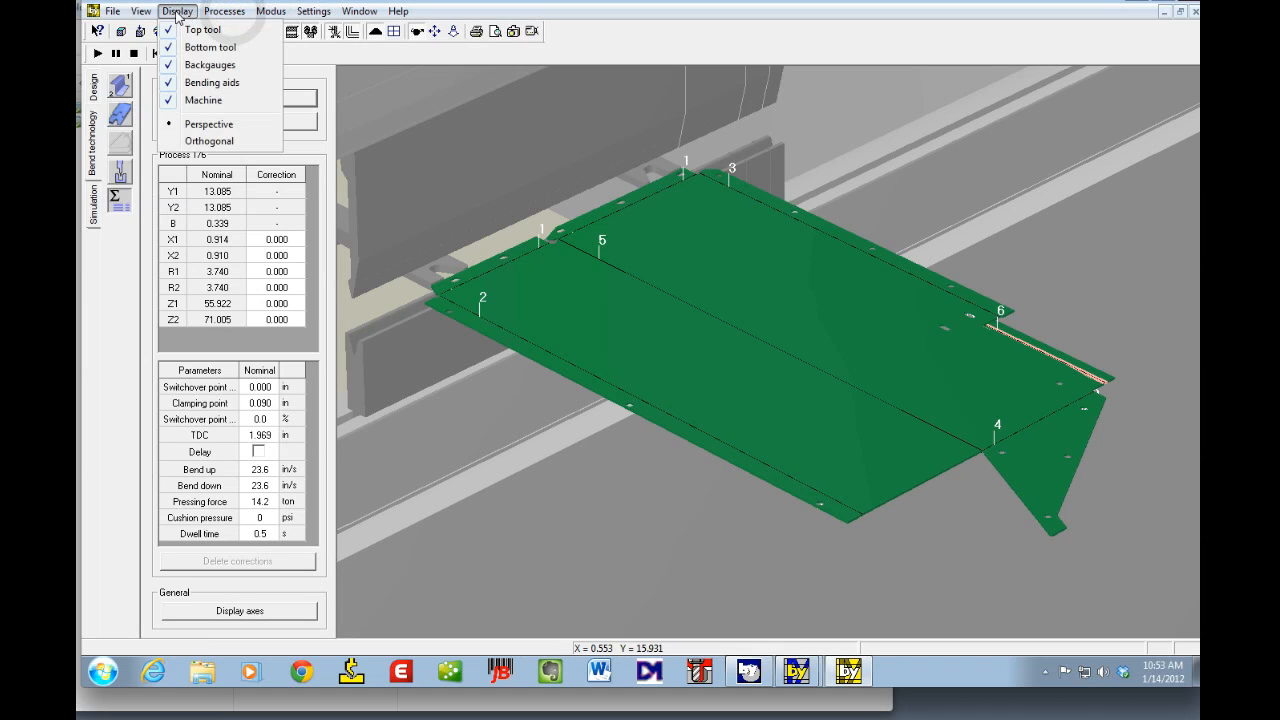
{"action": "mouse_move", "coordinate": [141, 15]}
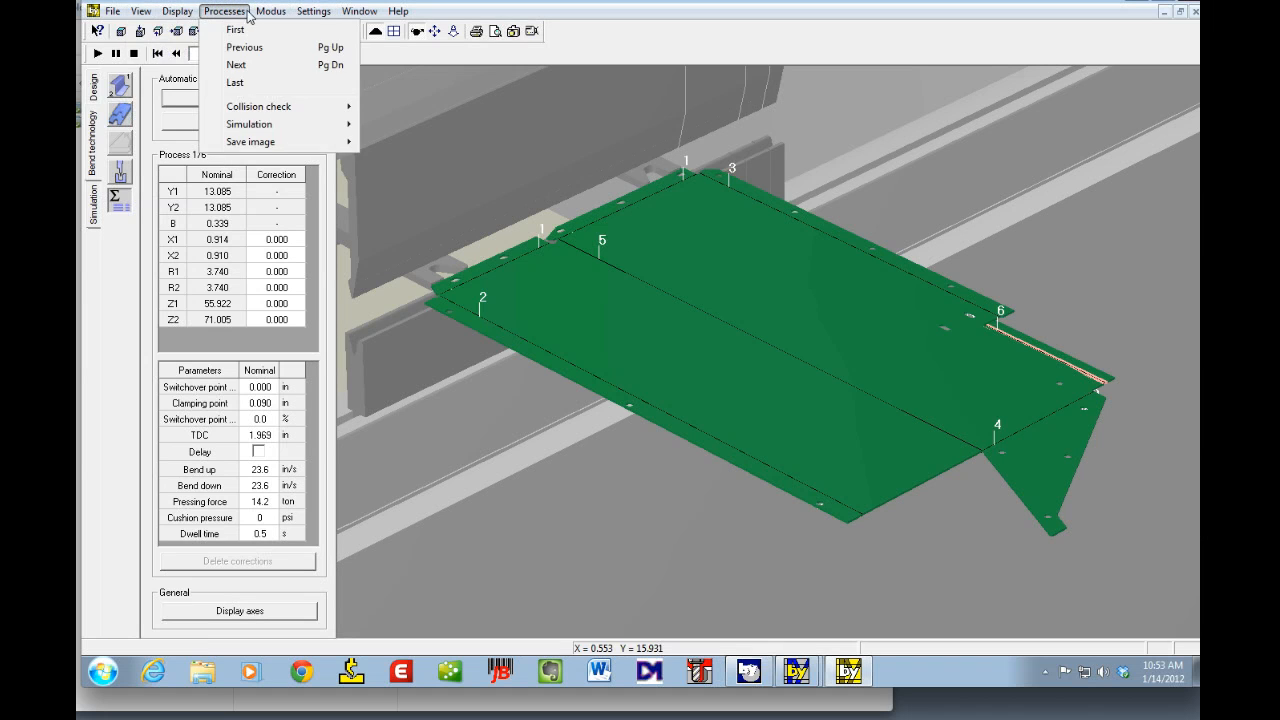
{"action": "mouse_move", "coordinate": [268, 13]}
{"action": "mouse_move", "coordinate": [313, 14]}
{"action": "mouse_move", "coordinate": [261, 110]}
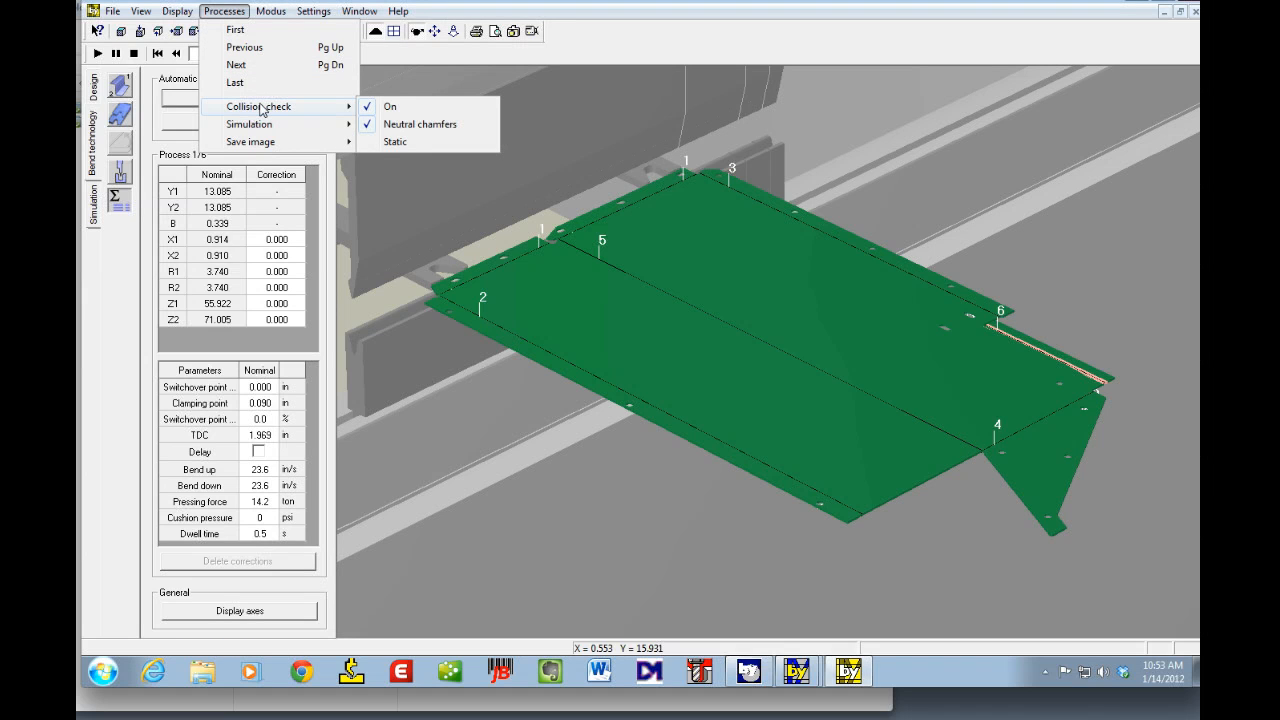
{"action": "left_click", "coordinate": [118, 280]}
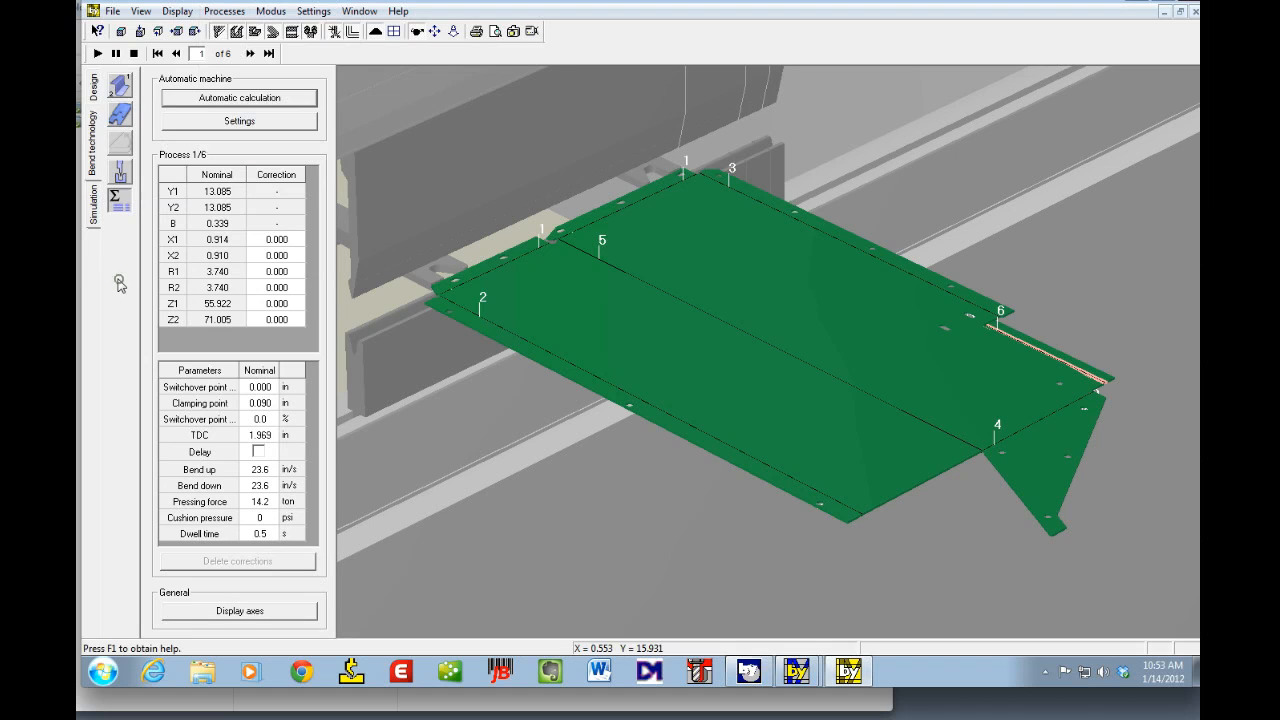
Step: Run the bending simulation, ignoring the collision warning, and advance to process step 3
{"action": "left_click", "coordinate": [102, 34]}
{"action": "key", "text": "Escape"}
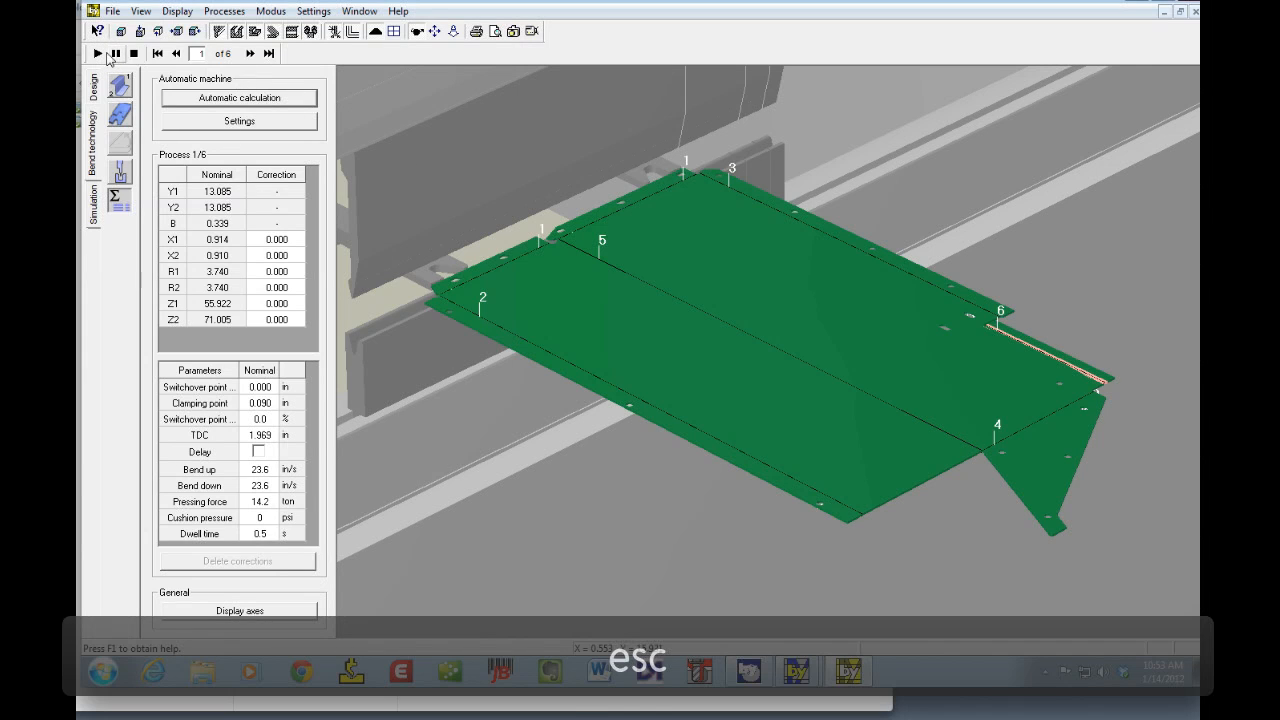
{"action": "left_click", "coordinate": [96, 53]}
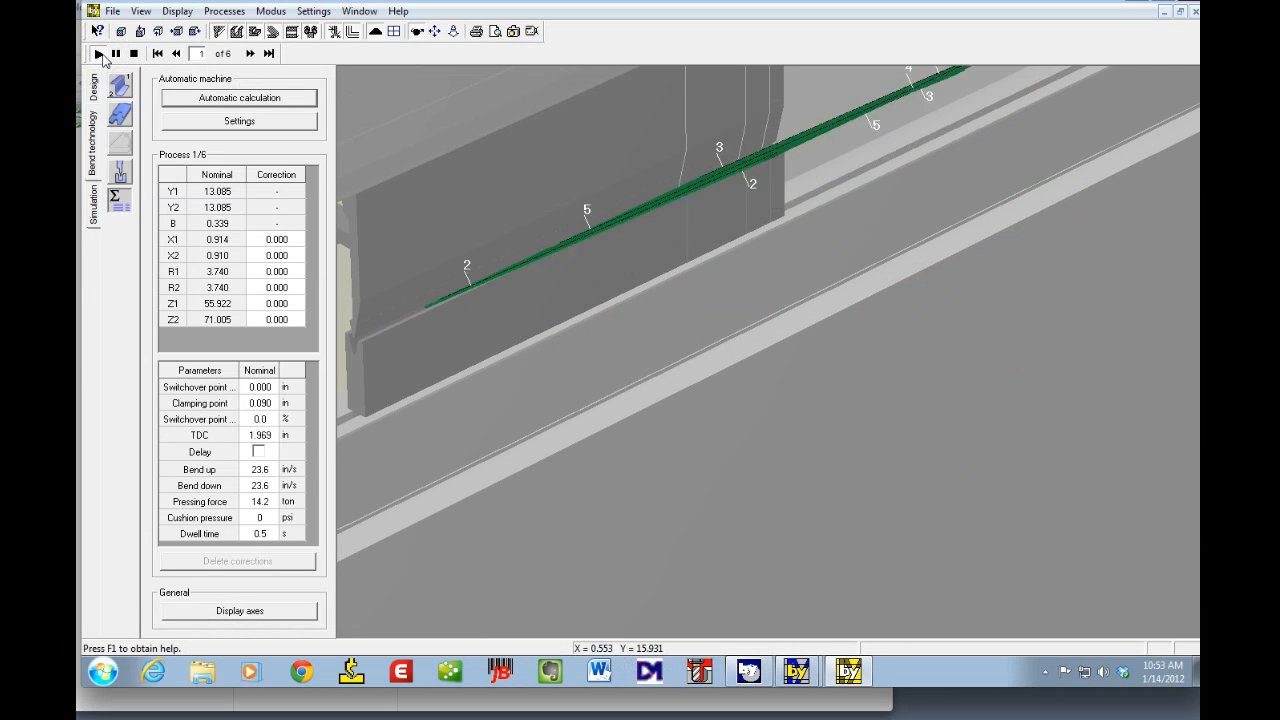
{"action": "left_click", "coordinate": [120, 32]}
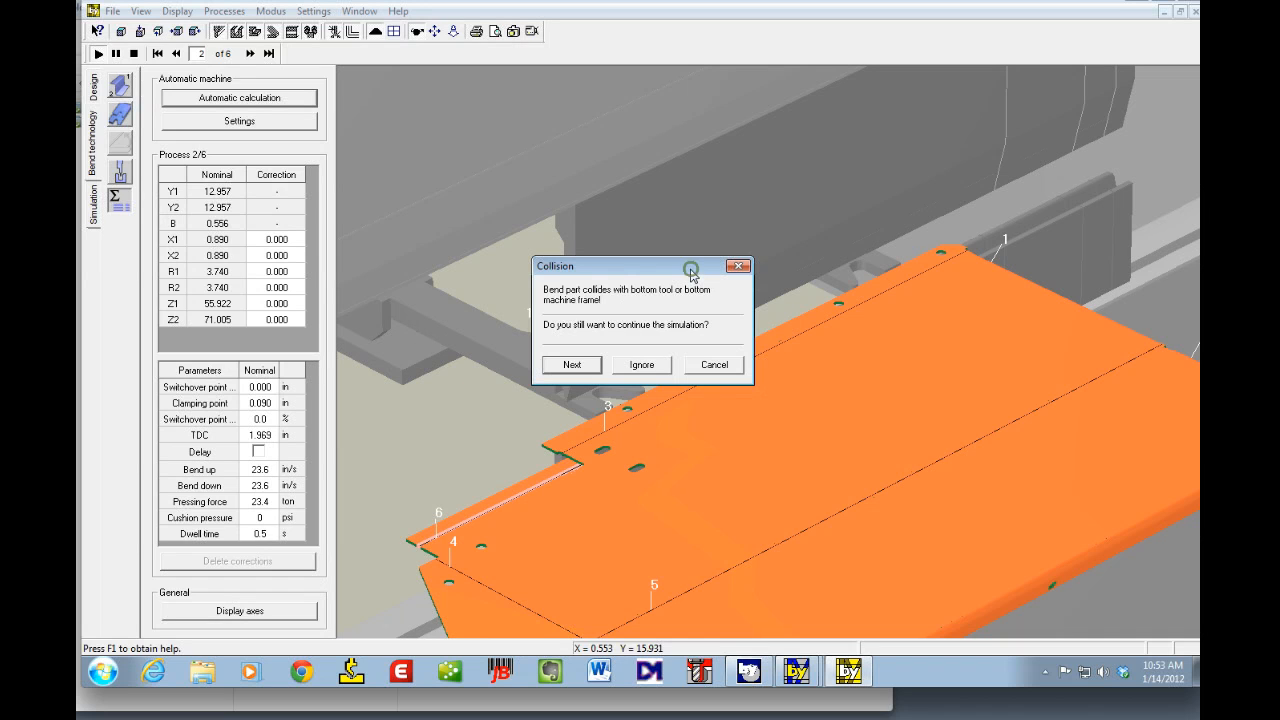
{"action": "left_click_drag", "start_coordinate": [690, 268], "coordinate": [687, 278]}
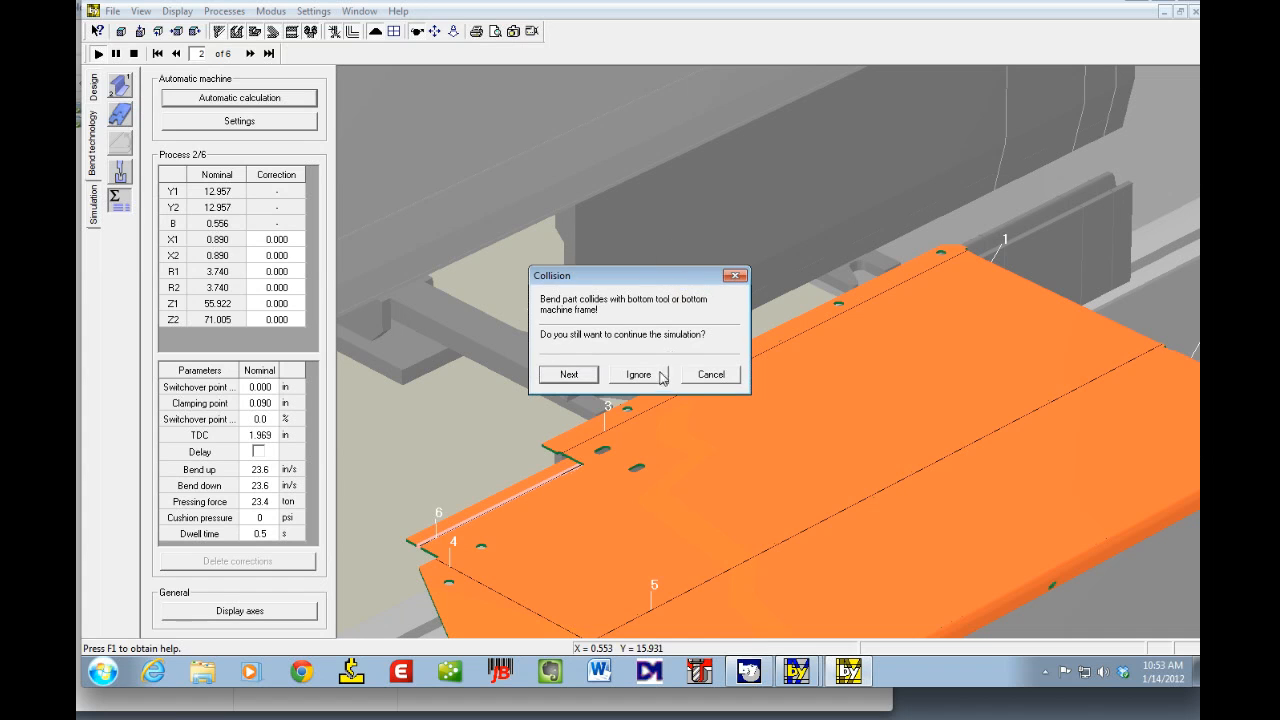
{"action": "left_click", "coordinate": [705, 376]}
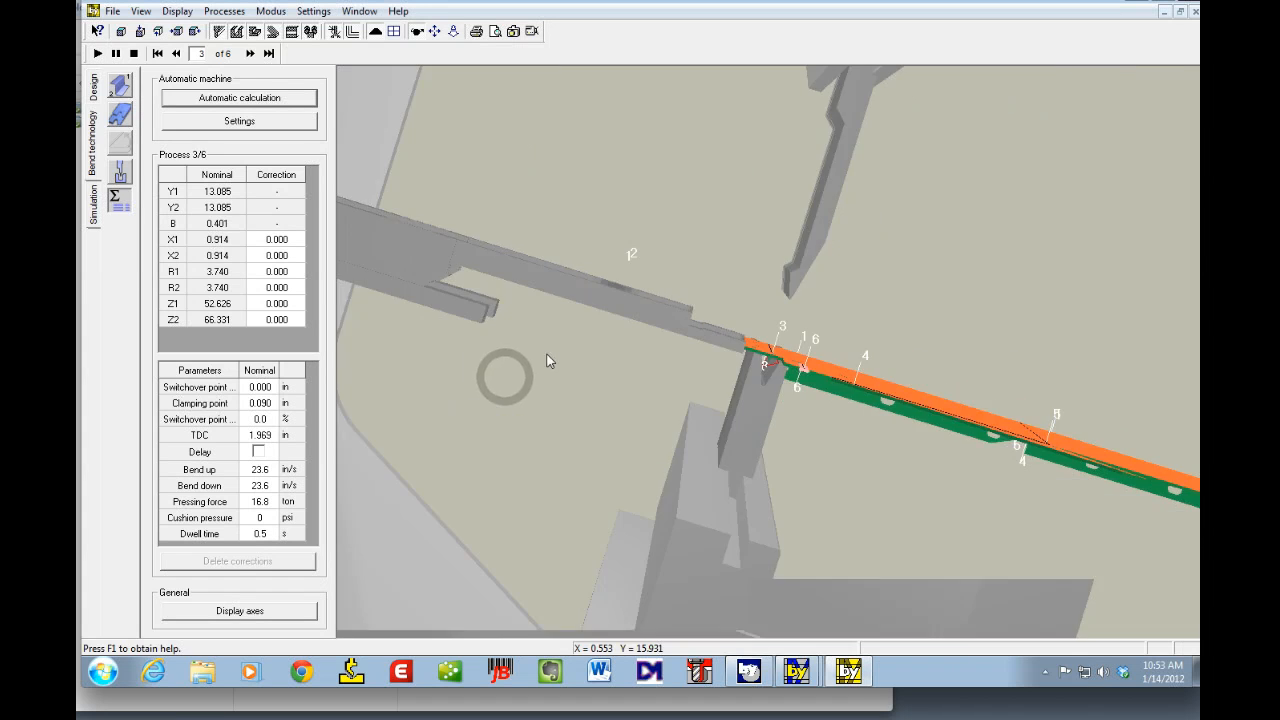
{"action": "left_click_drag", "start_coordinate": [546, 352], "coordinate": [539, 350]}
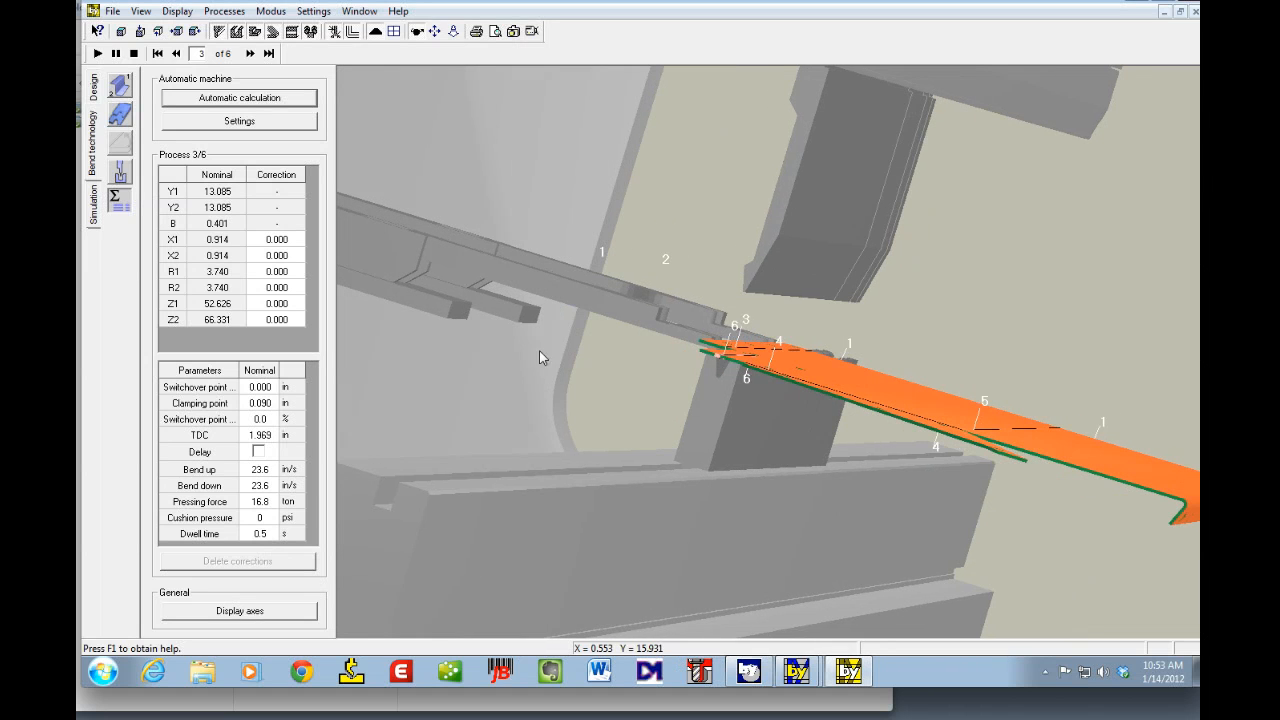
{"action": "left_click", "coordinate": [251, 55]}
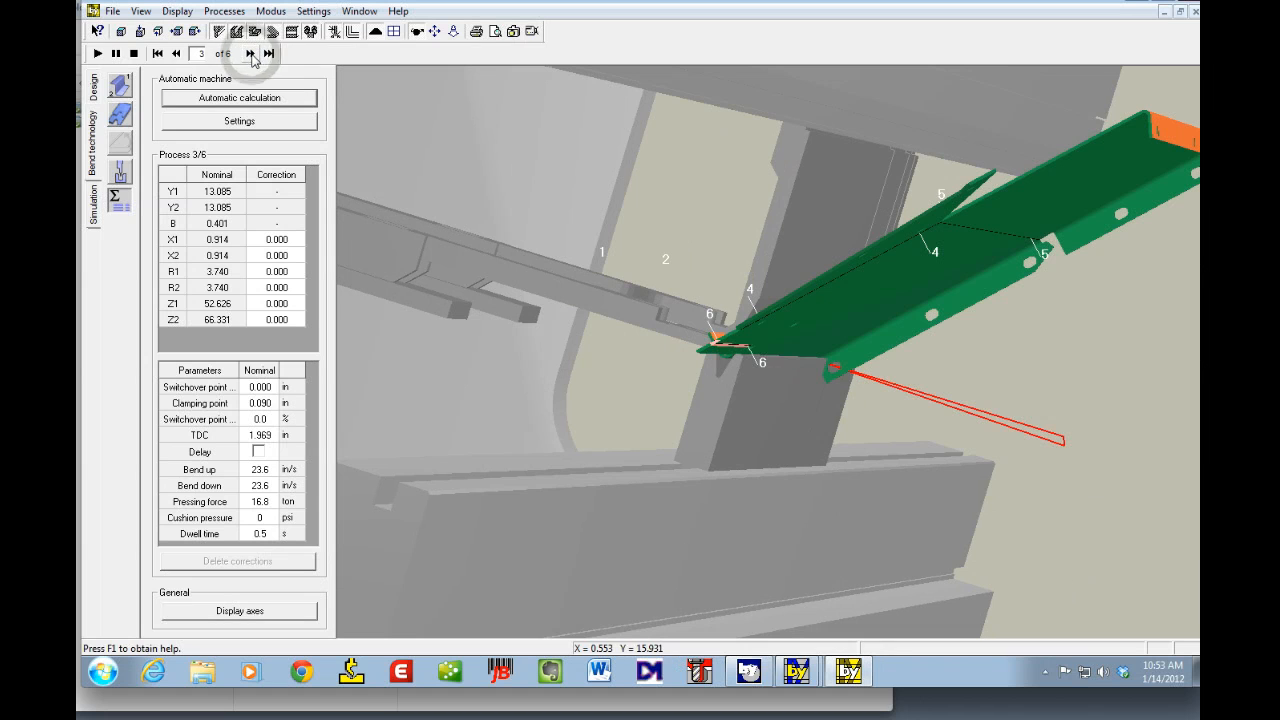
Step: Set the part's position on the station to 2 inches for process 3 and accept it
{"action": "left_click_drag", "start_coordinate": [612, 258], "coordinate": [698, 218]}
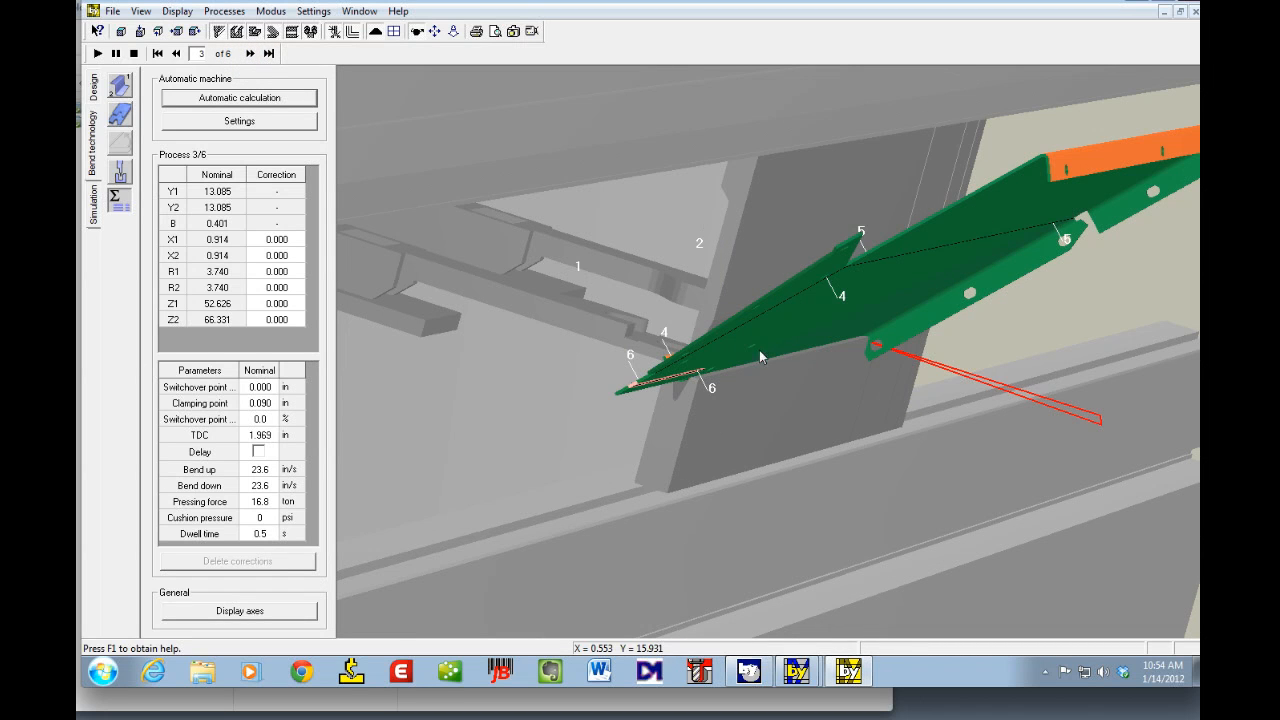
{"action": "left_click_drag", "start_coordinate": [765, 376], "coordinate": [774, 426]}
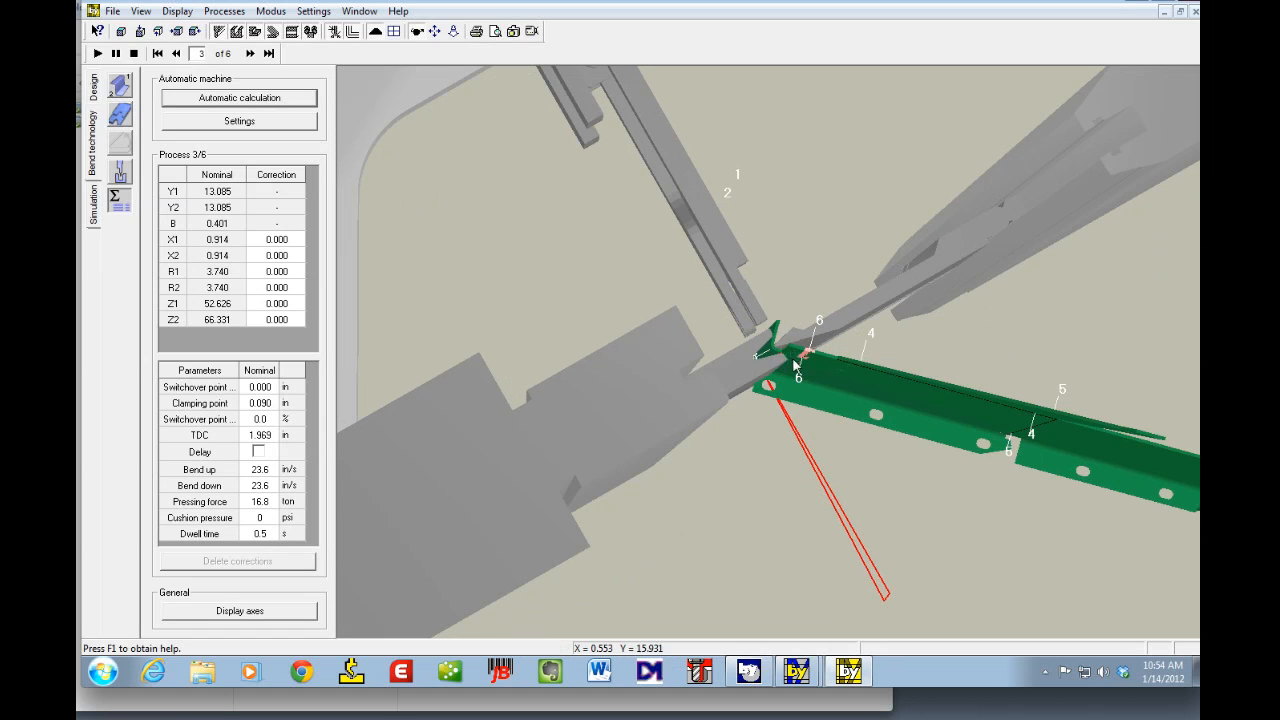
{"action": "left_click_drag", "start_coordinate": [859, 444], "coordinate": [699, 445]}
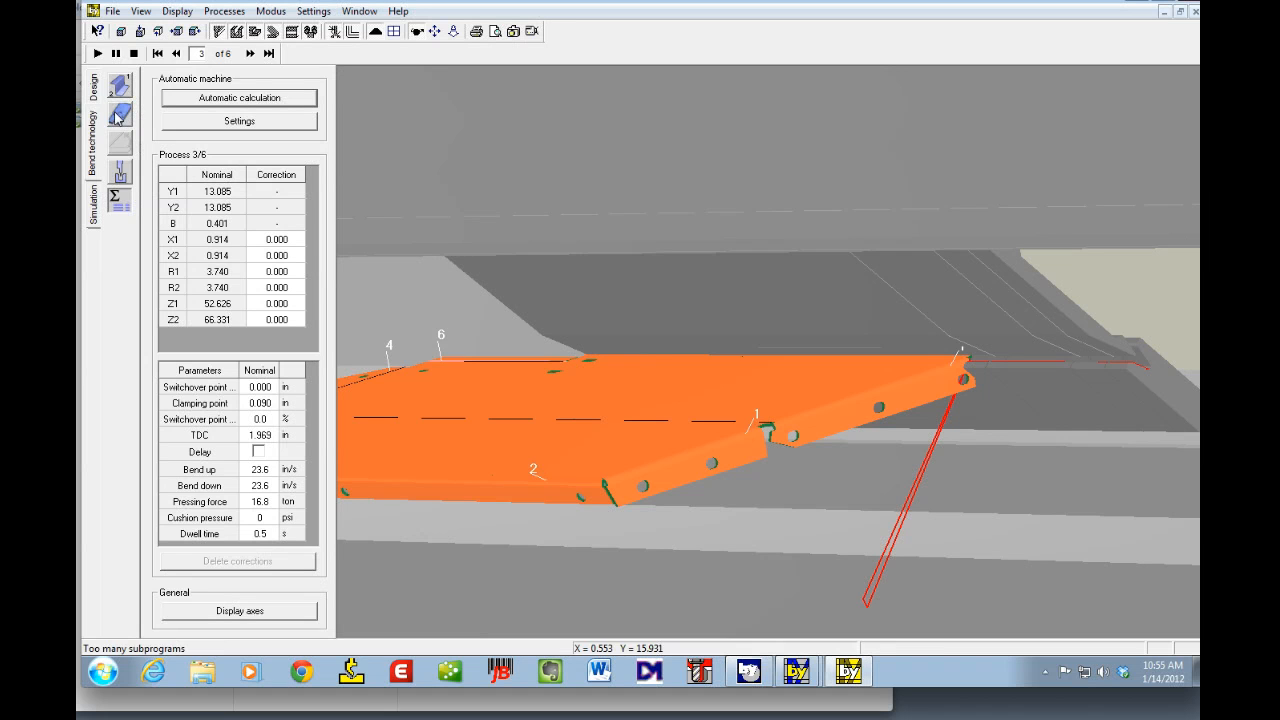
{"action": "left_click", "coordinate": [118, 177]}
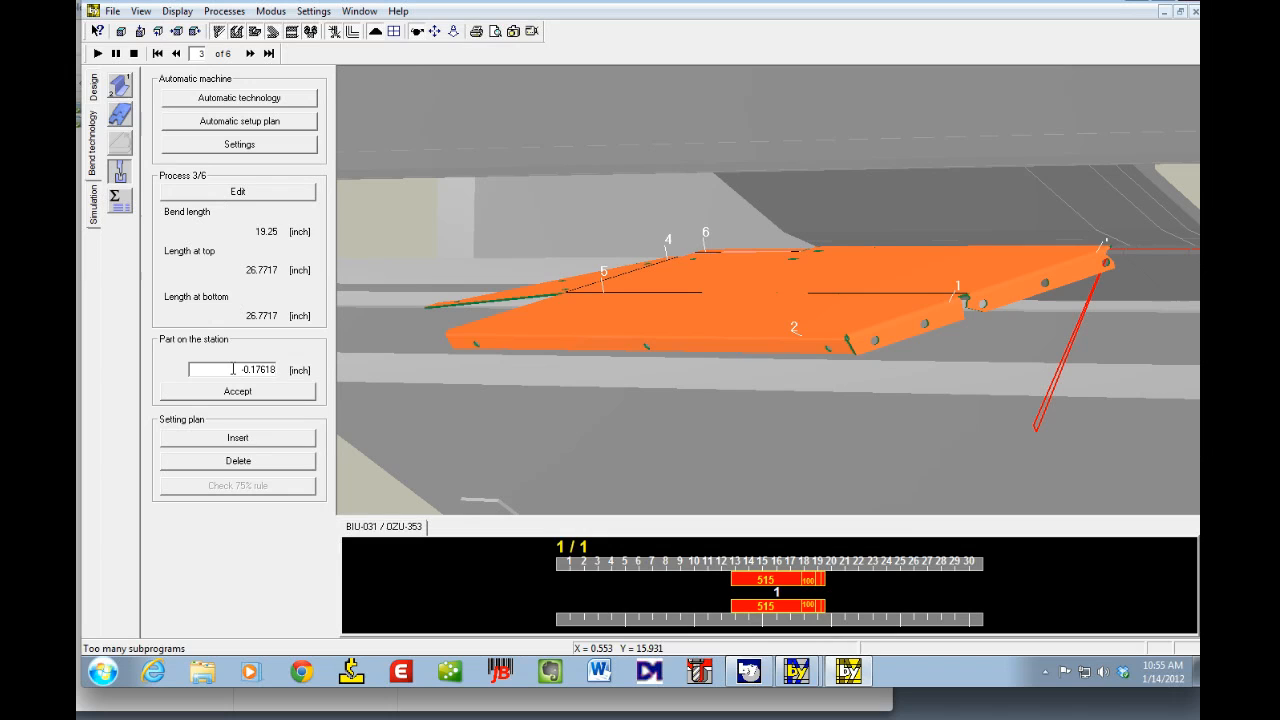
{"action": "left_click_drag", "start_coordinate": [233, 369], "coordinate": [322, 375]}
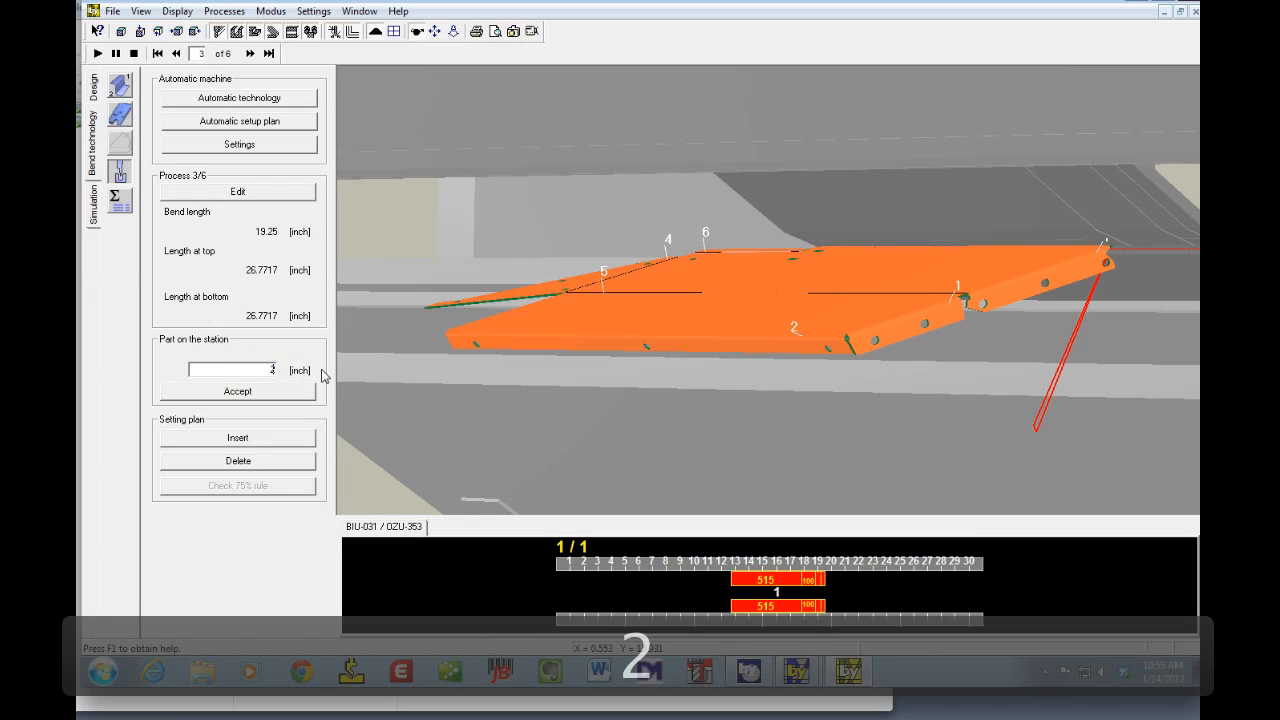
{"action": "key", "text": "Tab"}
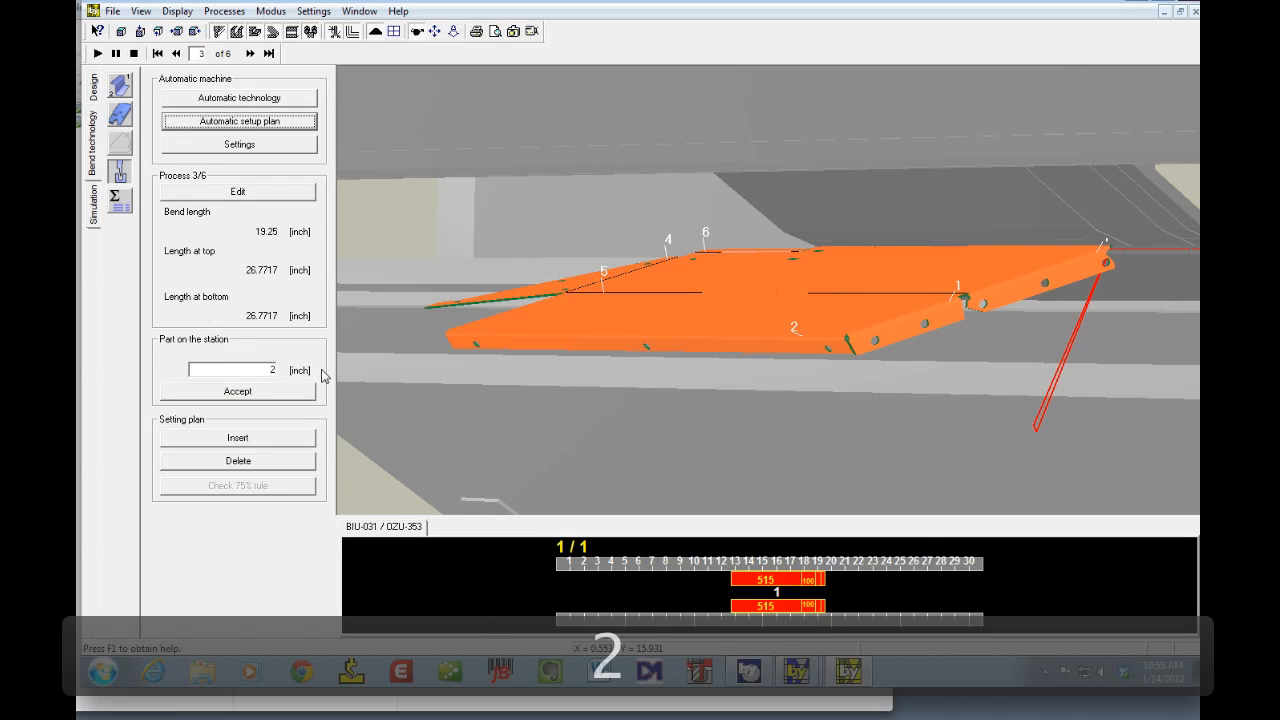
{"action": "left_click", "coordinate": [289, 392]}
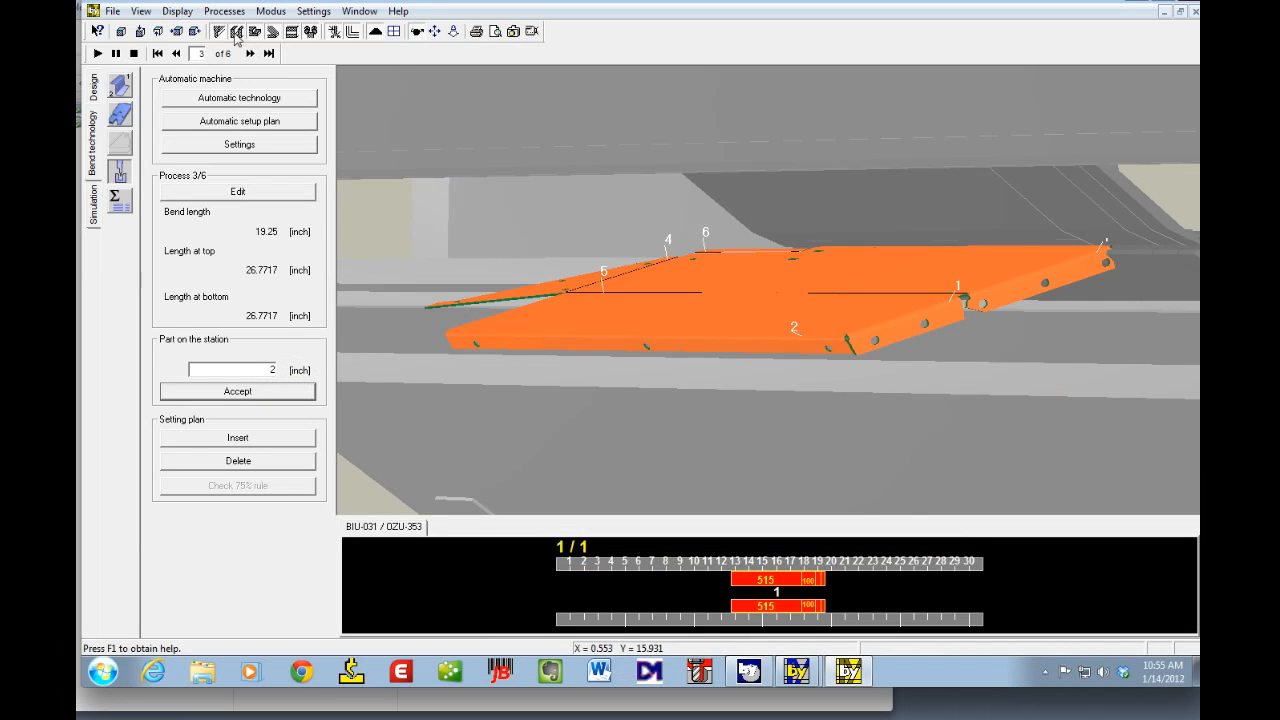
Step: Set the part's position on the station to 5 inches and accept it
{"action": "left_click", "coordinate": [119, 33]}
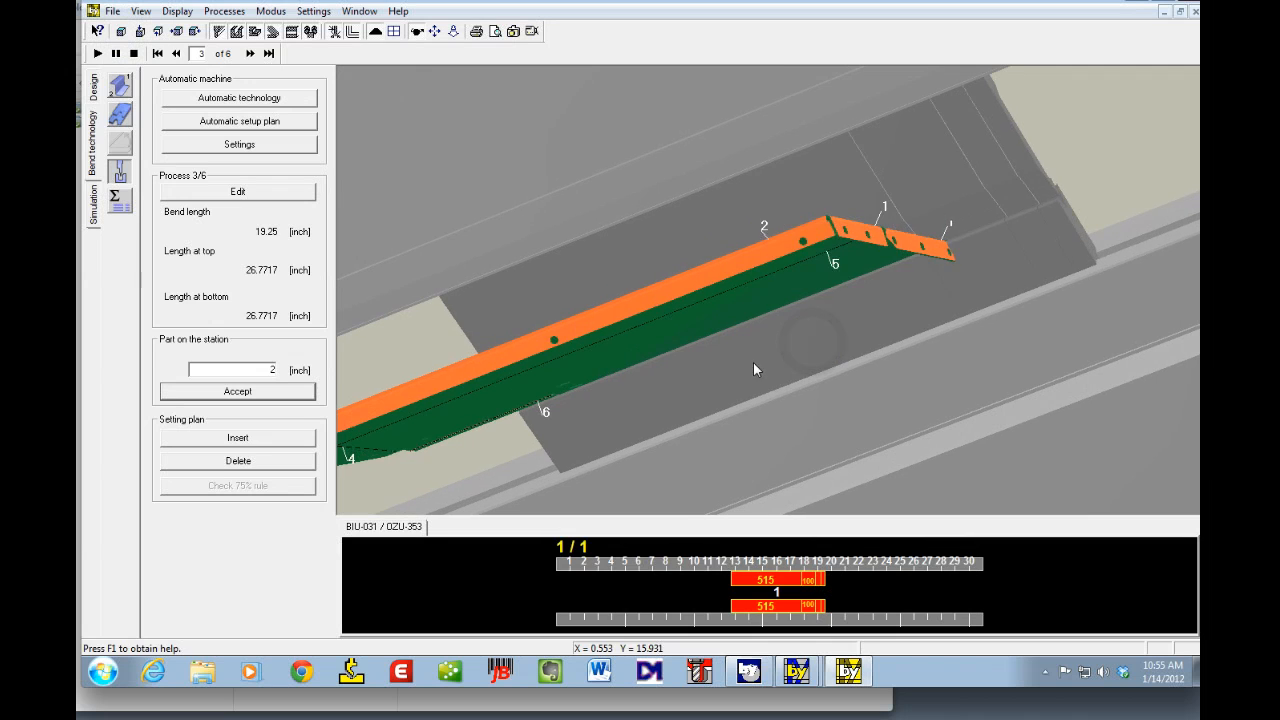
{"action": "left_click", "coordinate": [239, 370]}
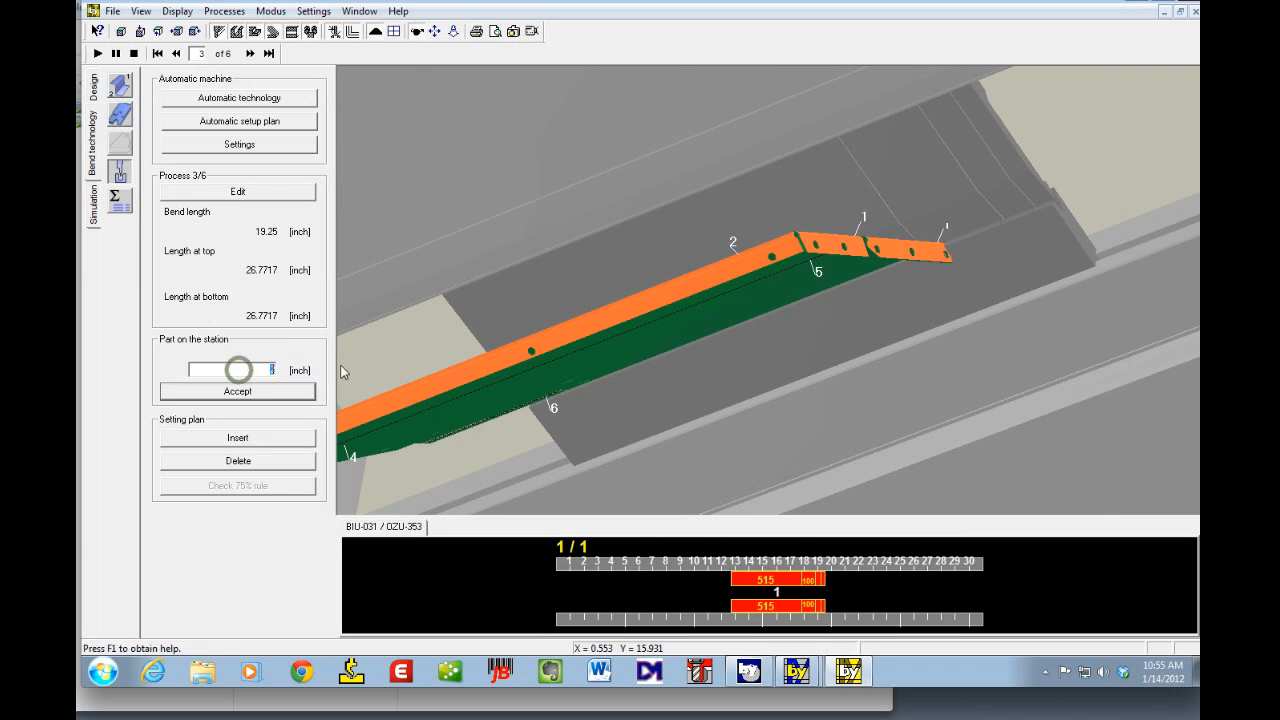
{"action": "type", "text": "5"}
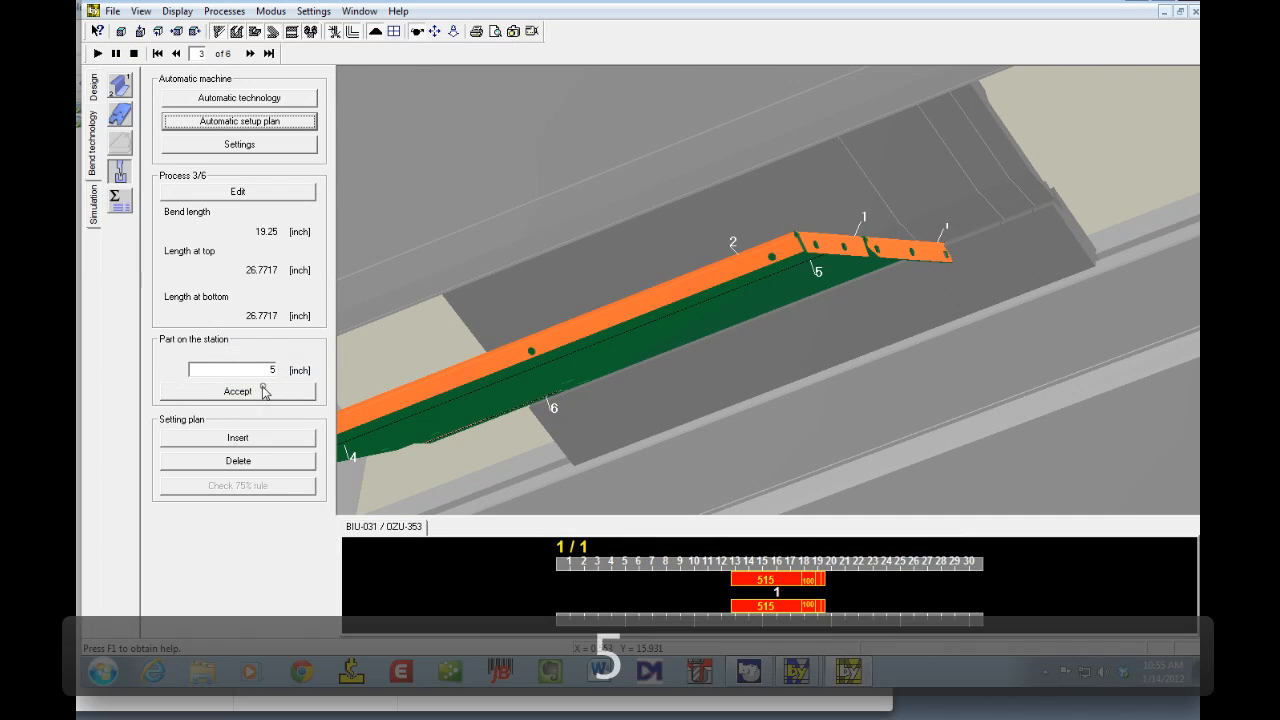
{"action": "left_click", "coordinate": [263, 391]}
Step: Set the part's position on the station to 8 inches and accept it
{"action": "left_click", "coordinate": [239, 371]}
{"action": "type", "text": "8"}
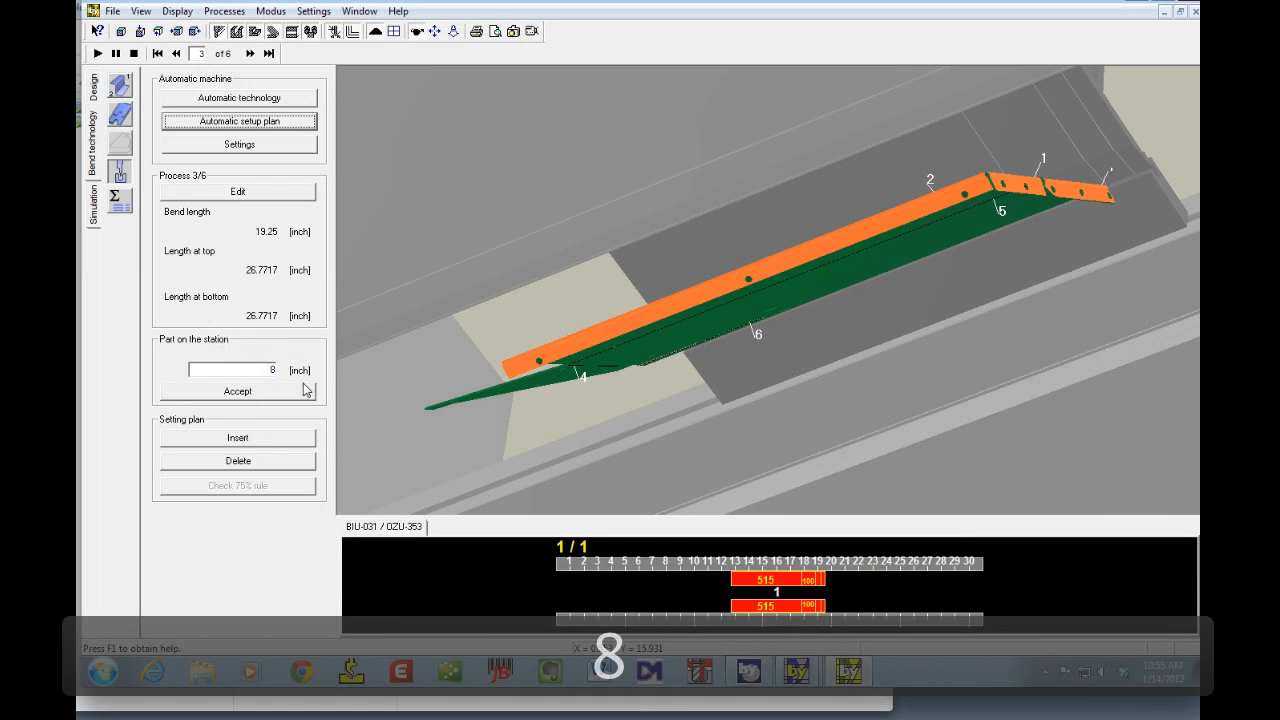
{"action": "left_click", "coordinate": [306, 390]}
Step: Set the part's position on the station to 7 inches and accept it
{"action": "left_click_drag", "start_coordinate": [1096, 299], "coordinate": [991, 327]}
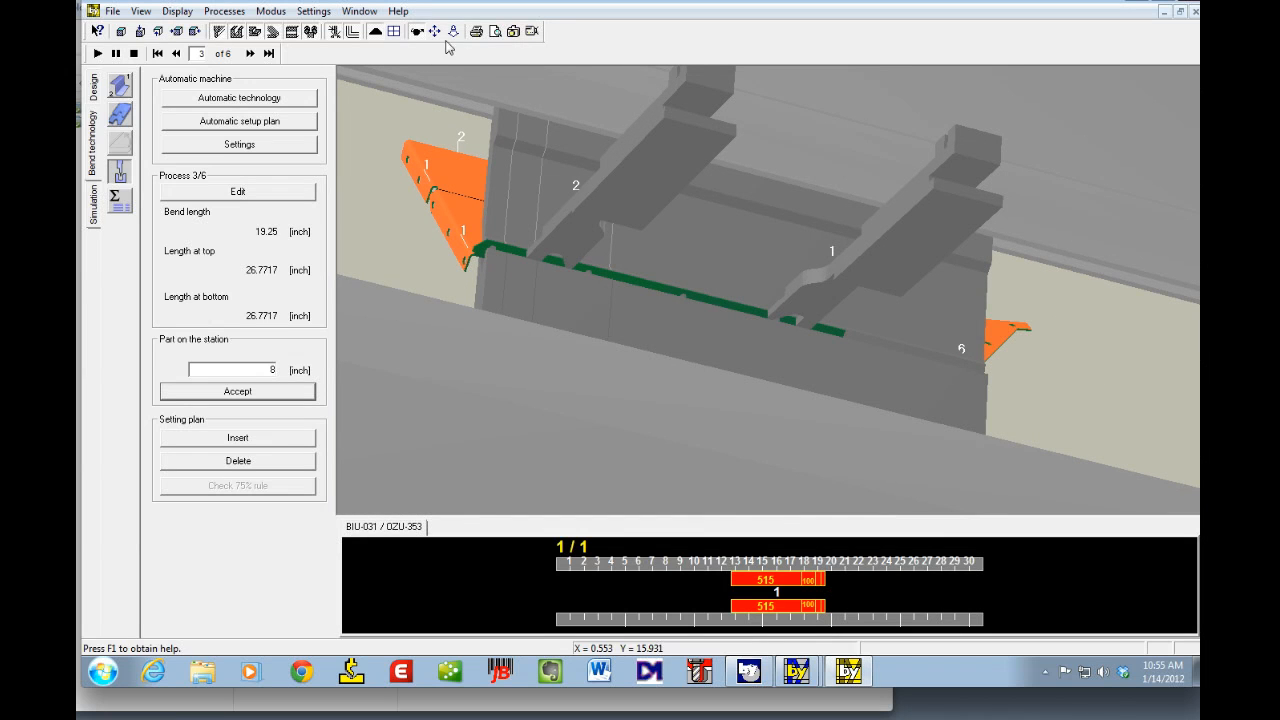
{"action": "left_click_drag", "start_coordinate": [469, 250], "coordinate": [503, 232]}
{"action": "scroll", "coordinate": [502, 186], "scroll_direction": "up", "scroll_amount": 10}
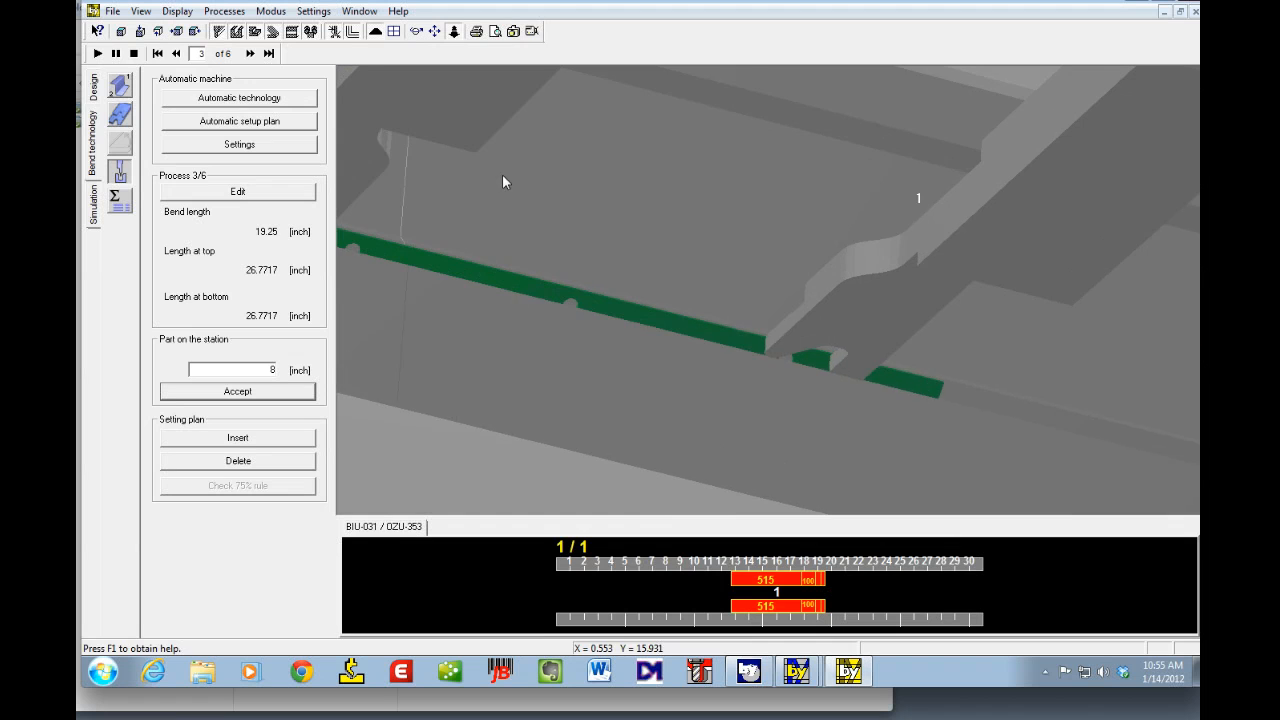
{"action": "left_click_drag", "start_coordinate": [408, 180], "coordinate": [663, 234]}
{"action": "left_click", "coordinate": [426, 58]}
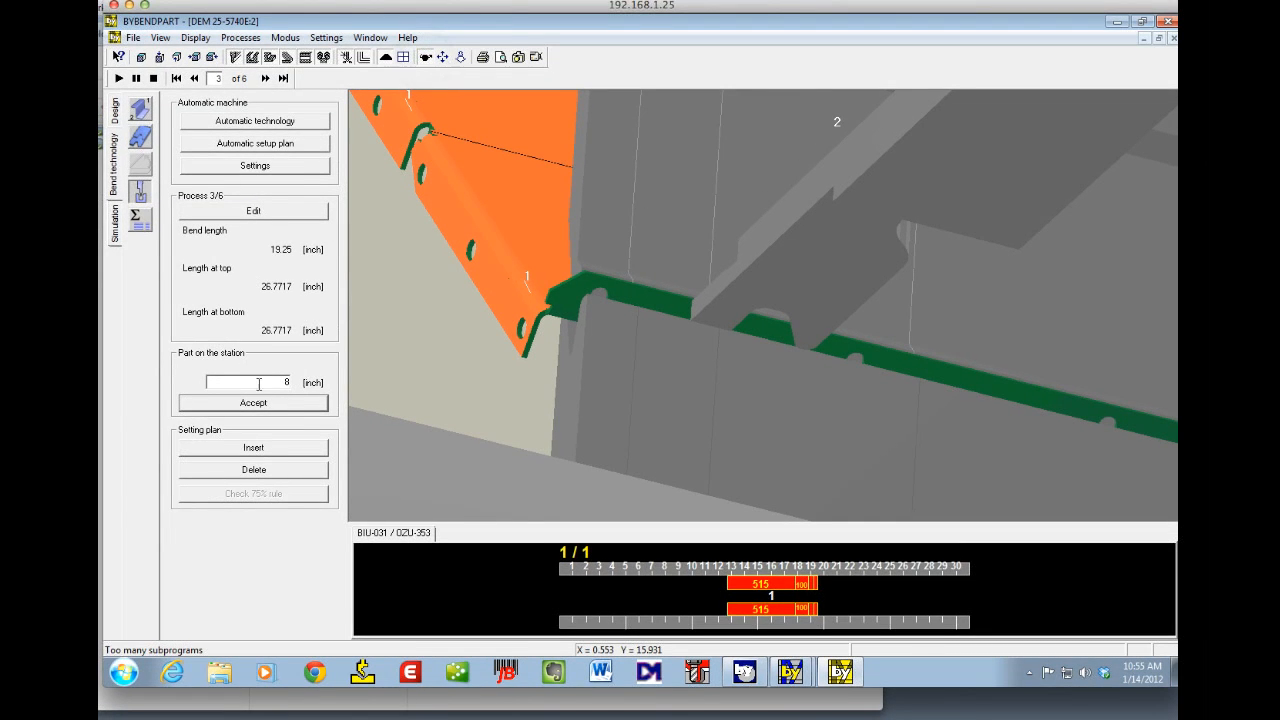
{"action": "left_click_drag", "start_coordinate": [259, 381], "coordinate": [333, 381]}
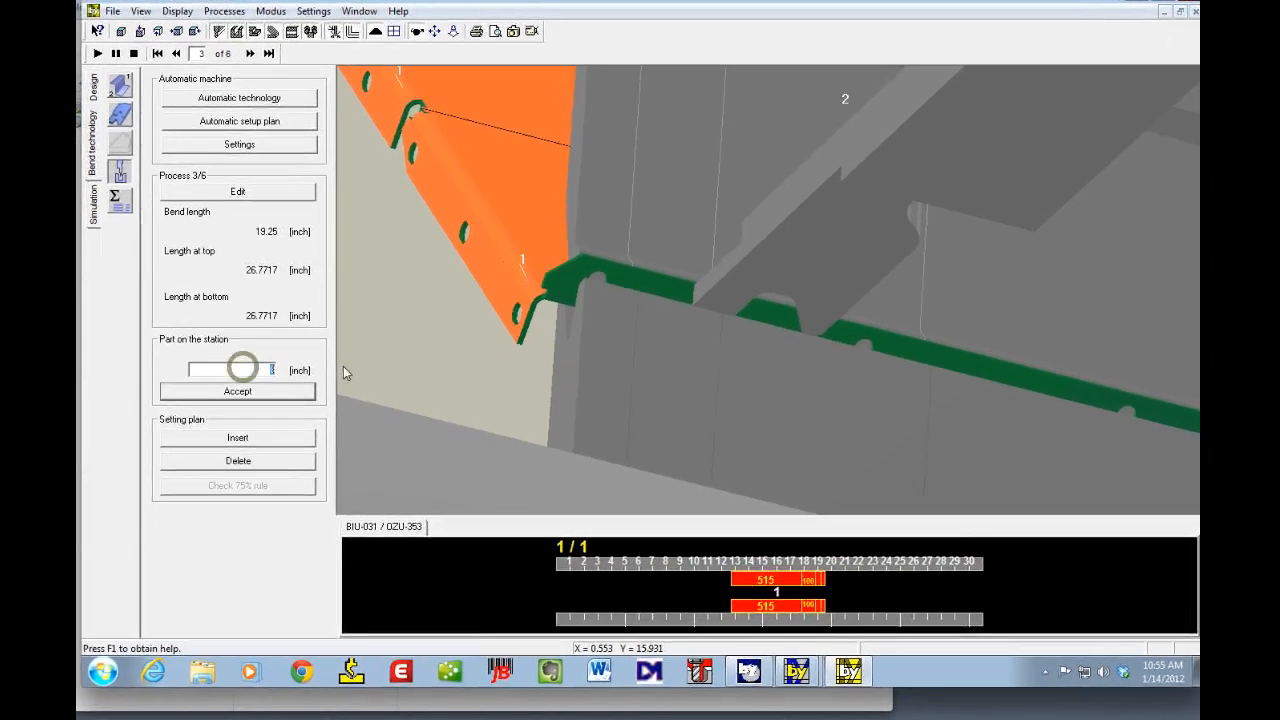
{"action": "type", "text": "7"}
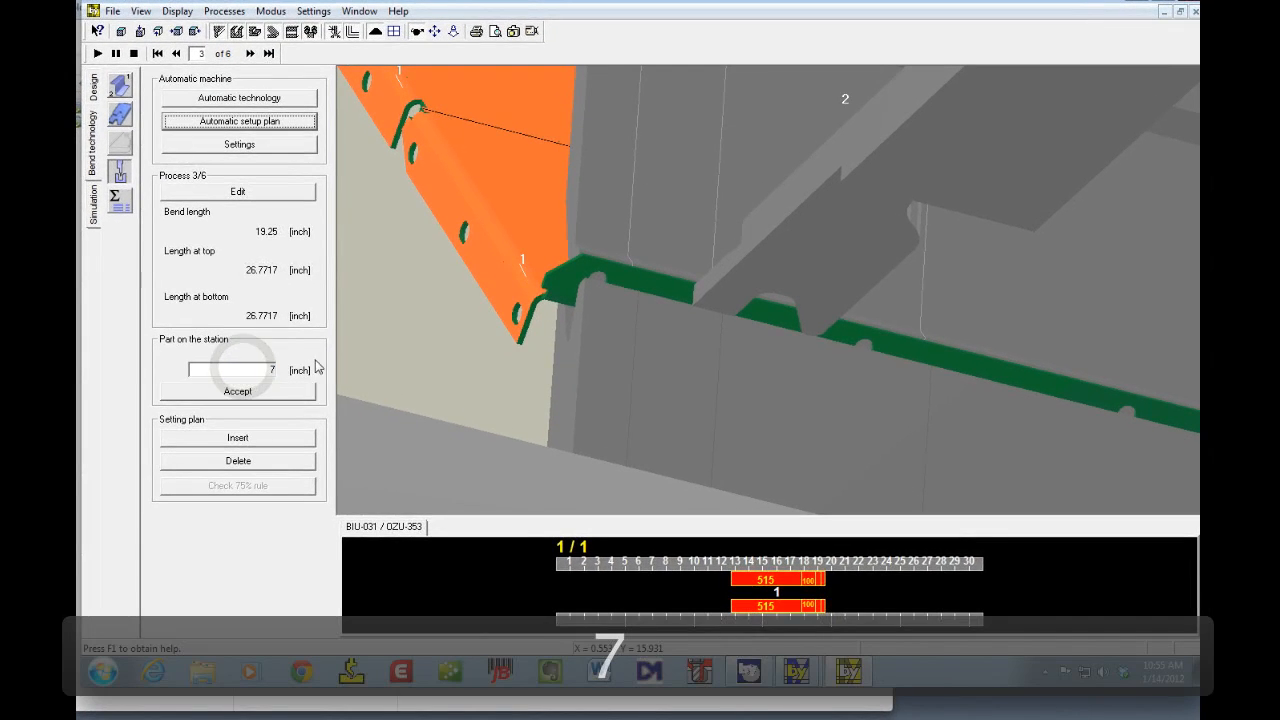
{"action": "left_click", "coordinate": [271, 391]}
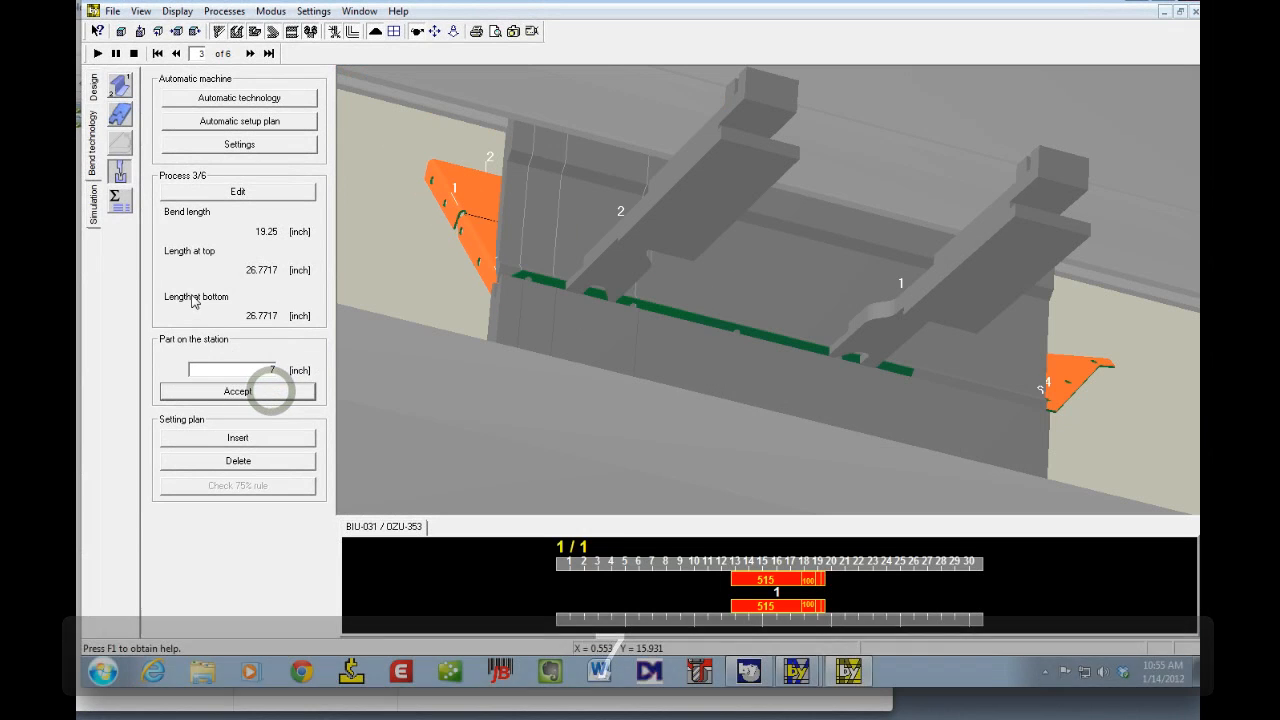
Step: Set the part's position on the station to 7.5 inches and accept it
{"action": "left_click", "coordinate": [241, 368]}
{"action": "type", "text": "7.5"}
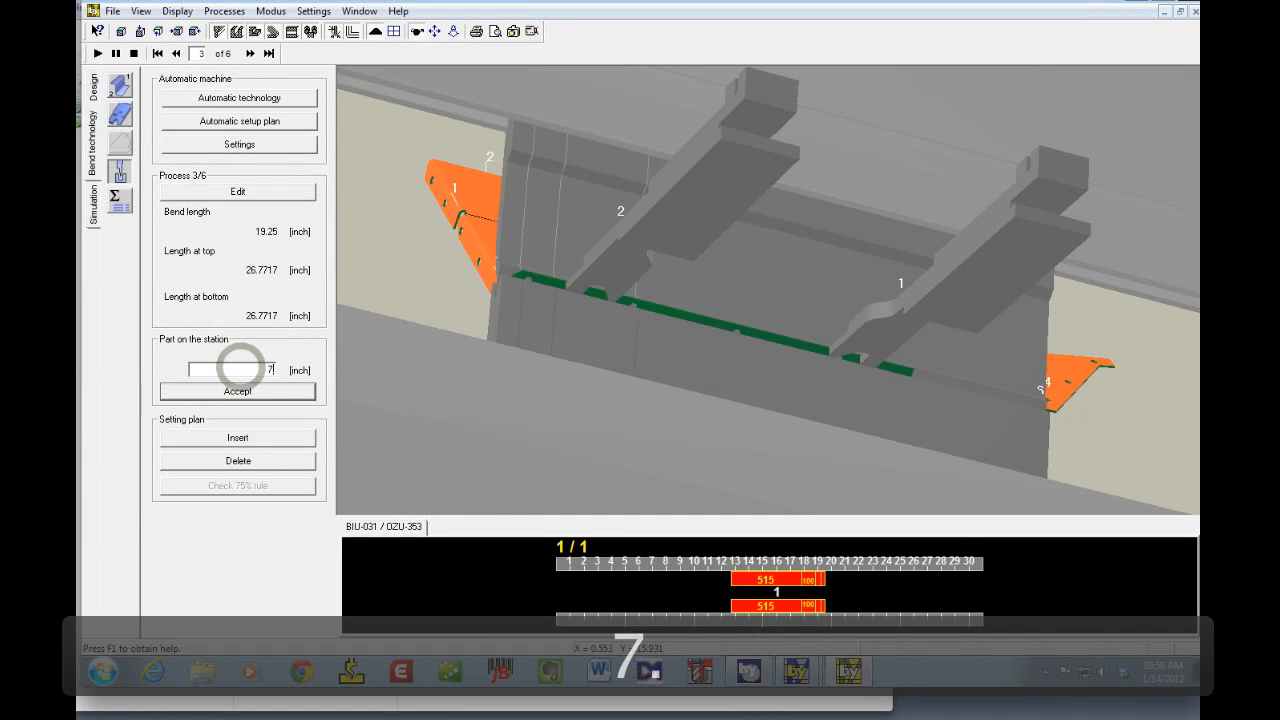
{"action": "left_click", "coordinate": [297, 391]}
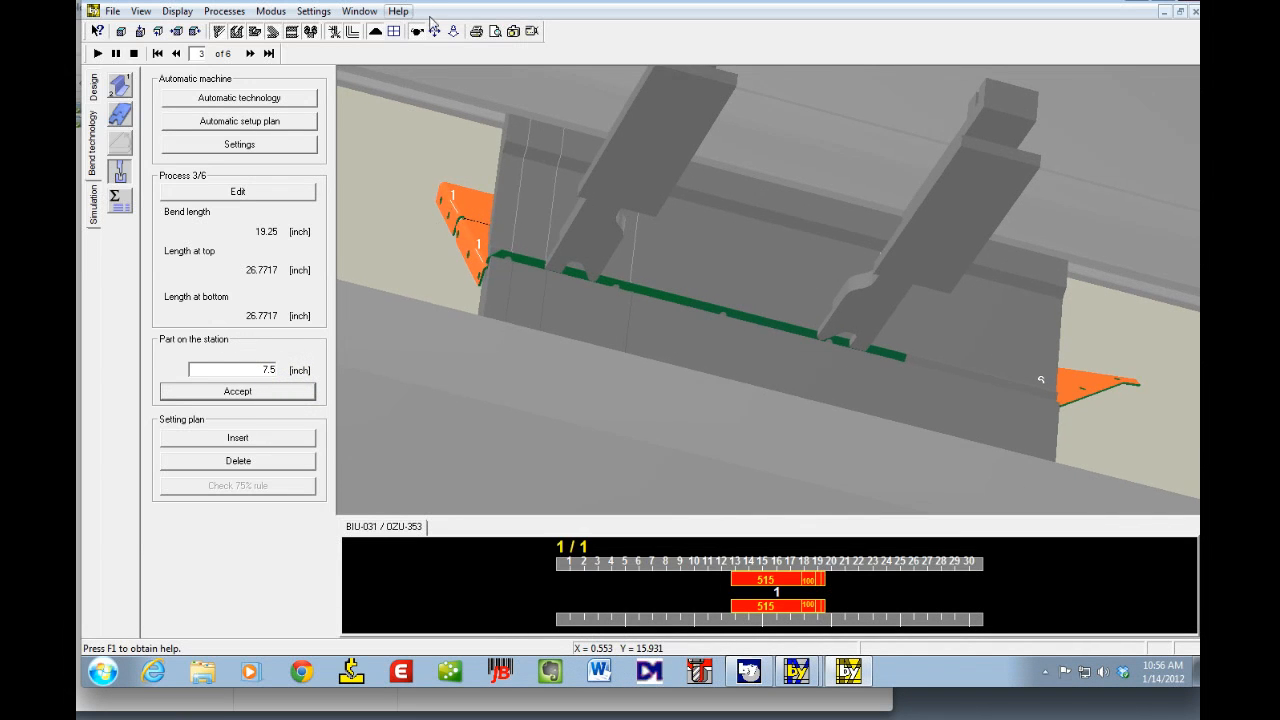
Step: Set the part's position on the station to 7.4 inches and accept it
{"action": "left_click", "coordinate": [466, 248]}
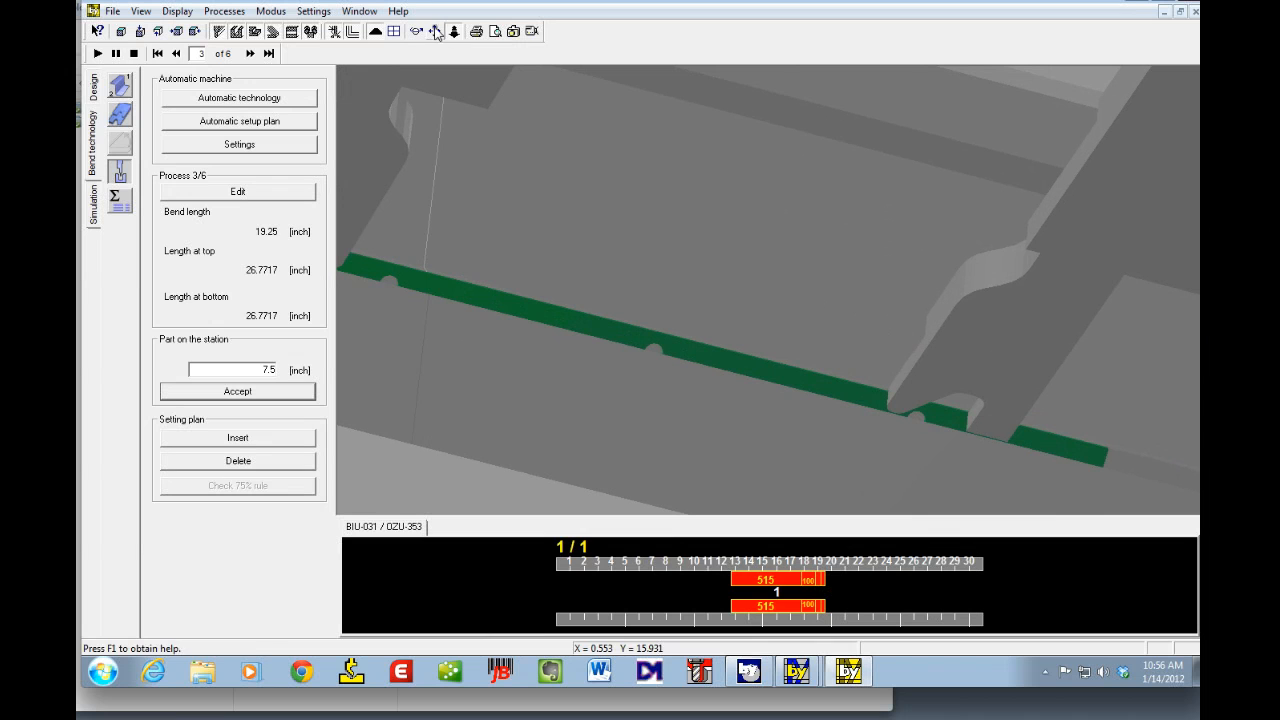
{"action": "left_click_drag", "start_coordinate": [434, 208], "coordinate": [619, 240]}
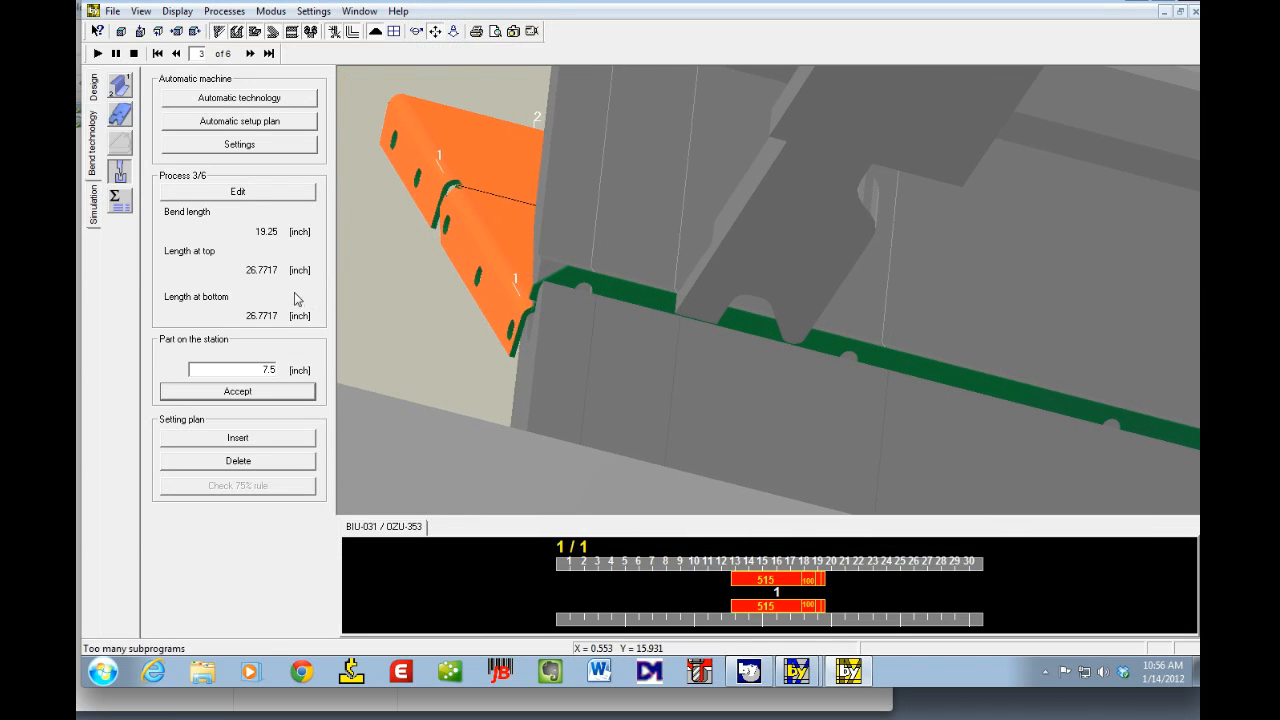
{"action": "left_click", "coordinate": [419, 44]}
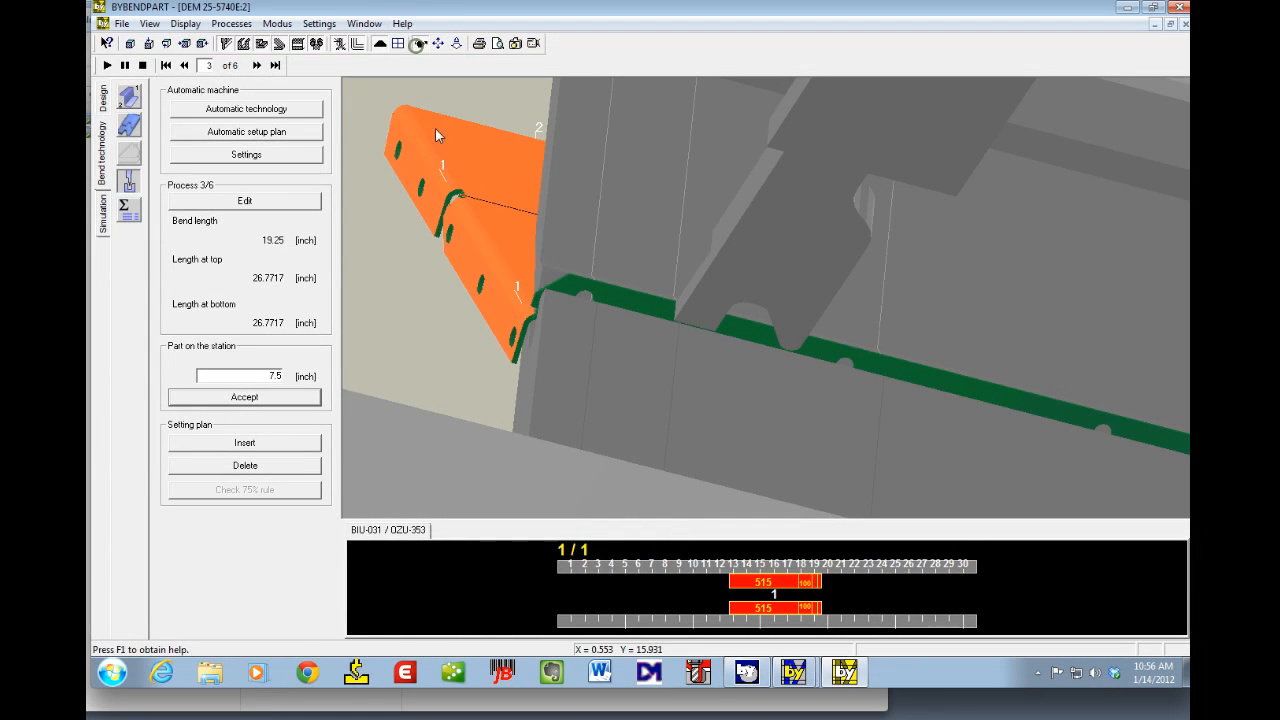
{"action": "left_click_drag", "start_coordinate": [583, 326], "coordinate": [573, 304]}
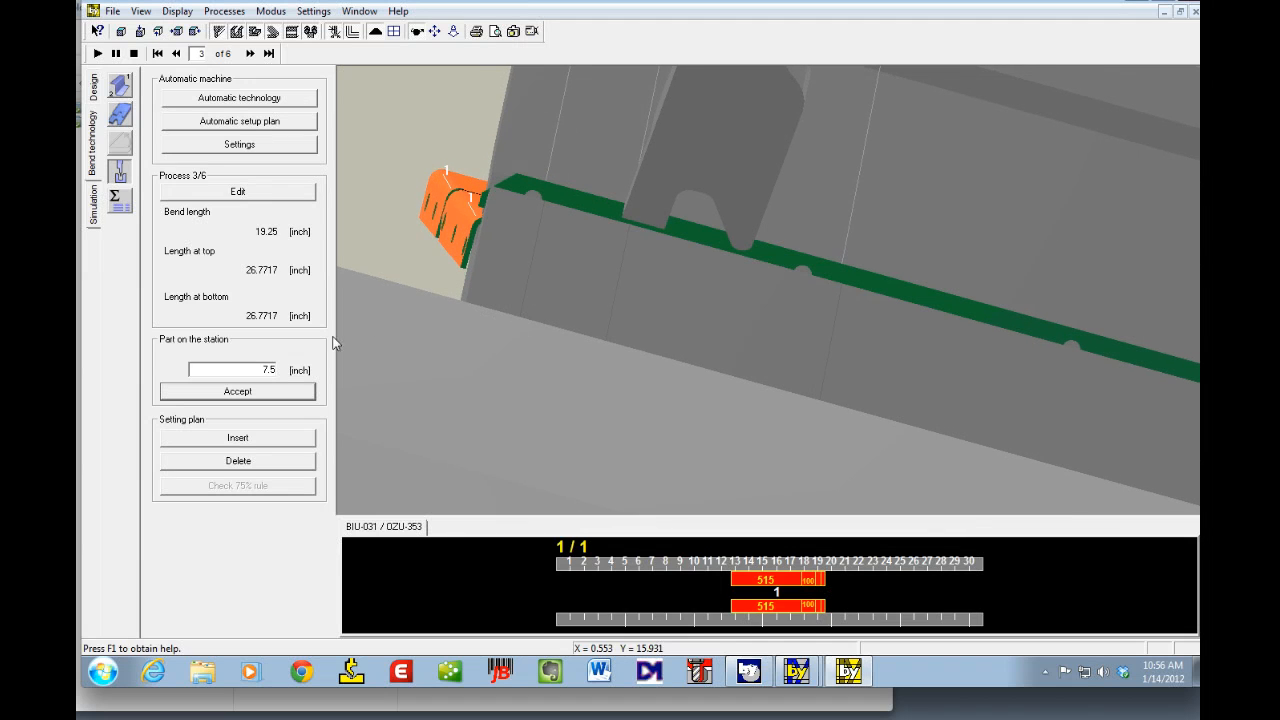
{"action": "double_click", "coordinate": [252, 367]}
{"action": "type", "text": "7.4"}
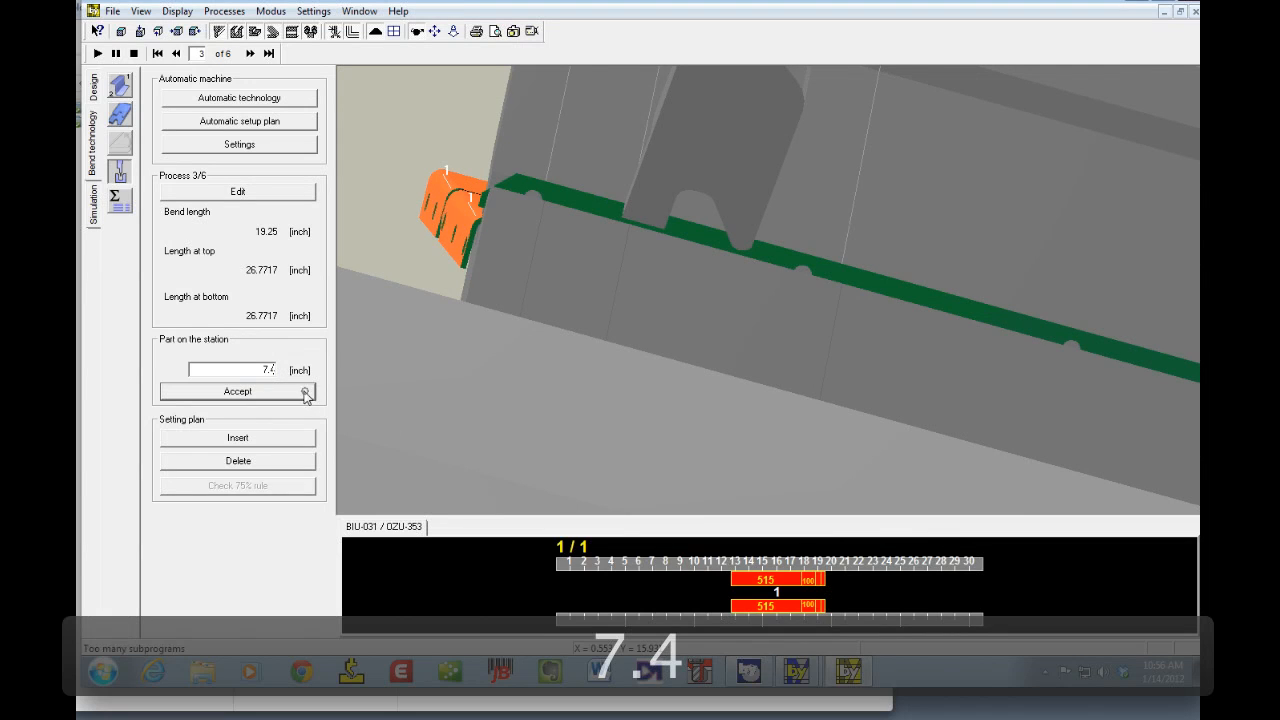
{"action": "left_click", "coordinate": [305, 393]}
Step: Set the part's position on the station to 7.6 inches and accept it
{"action": "double_click", "coordinate": [253, 370]}
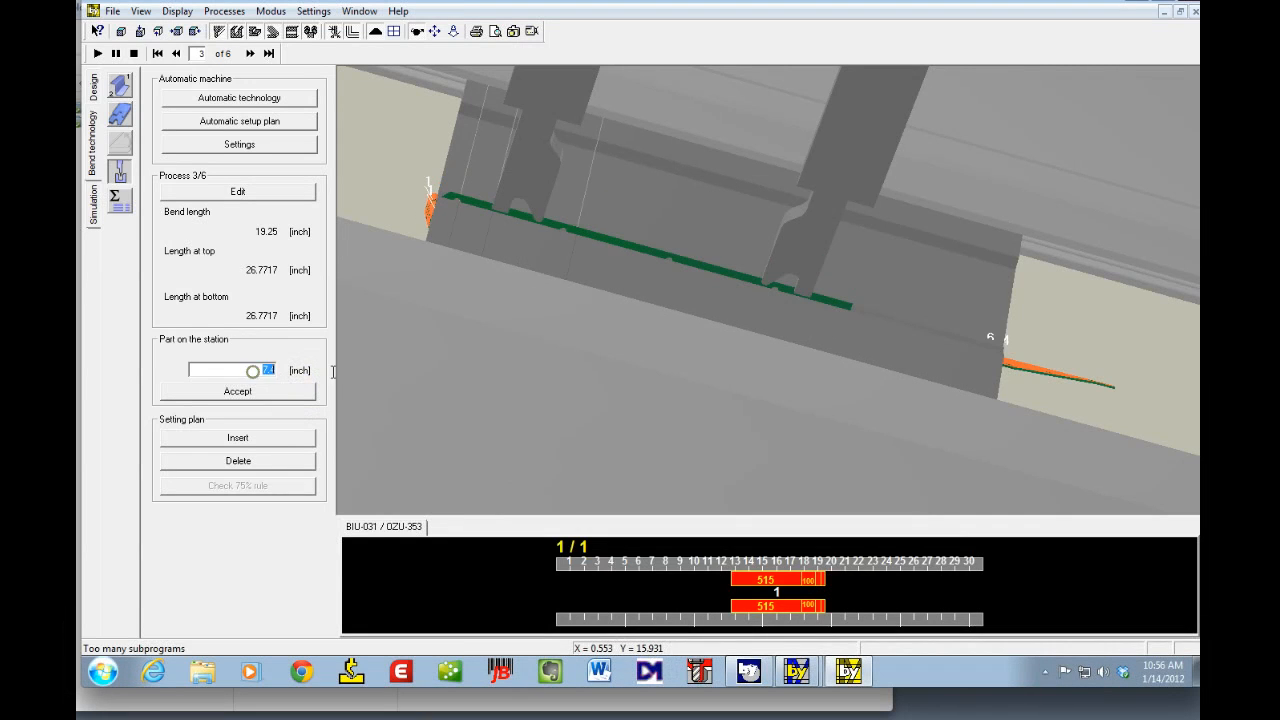
{"action": "type", "text": "7.6"}
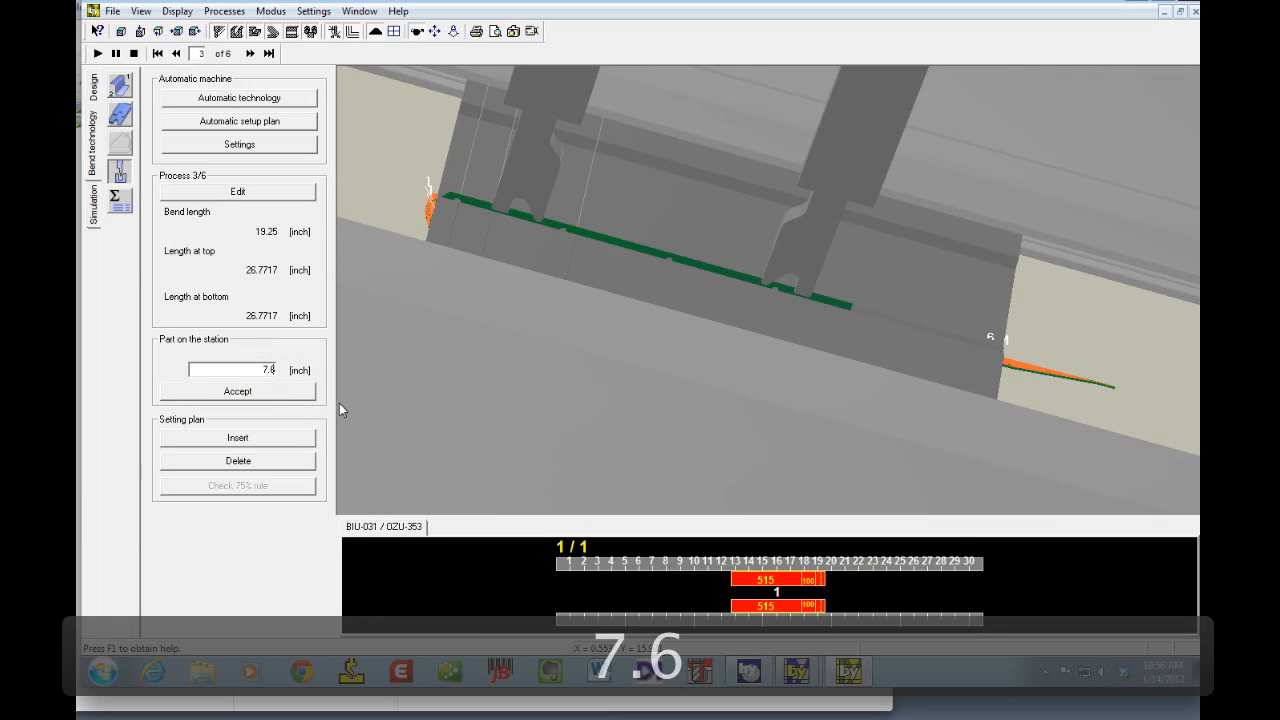
{"action": "left_click", "coordinate": [277, 393]}
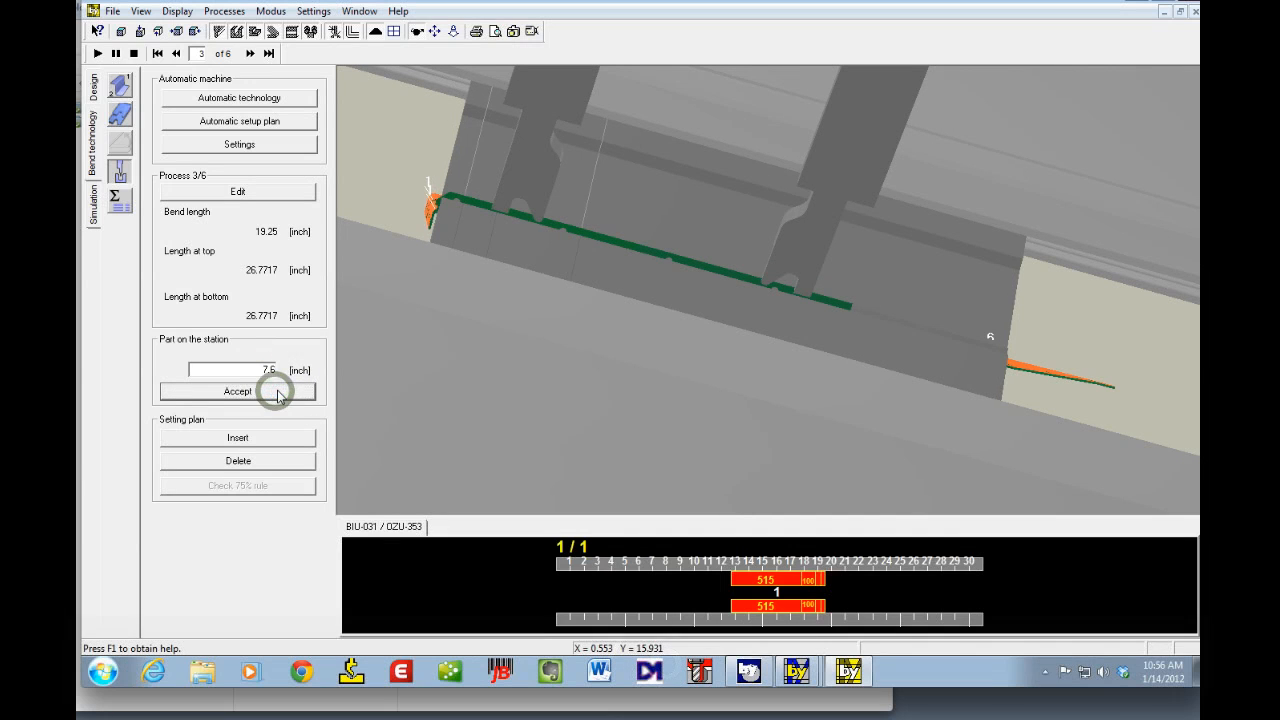
{"action": "left_click", "coordinate": [453, 31]}
{"action": "left_click_drag", "start_coordinate": [401, 229], "coordinate": [563, 180]}
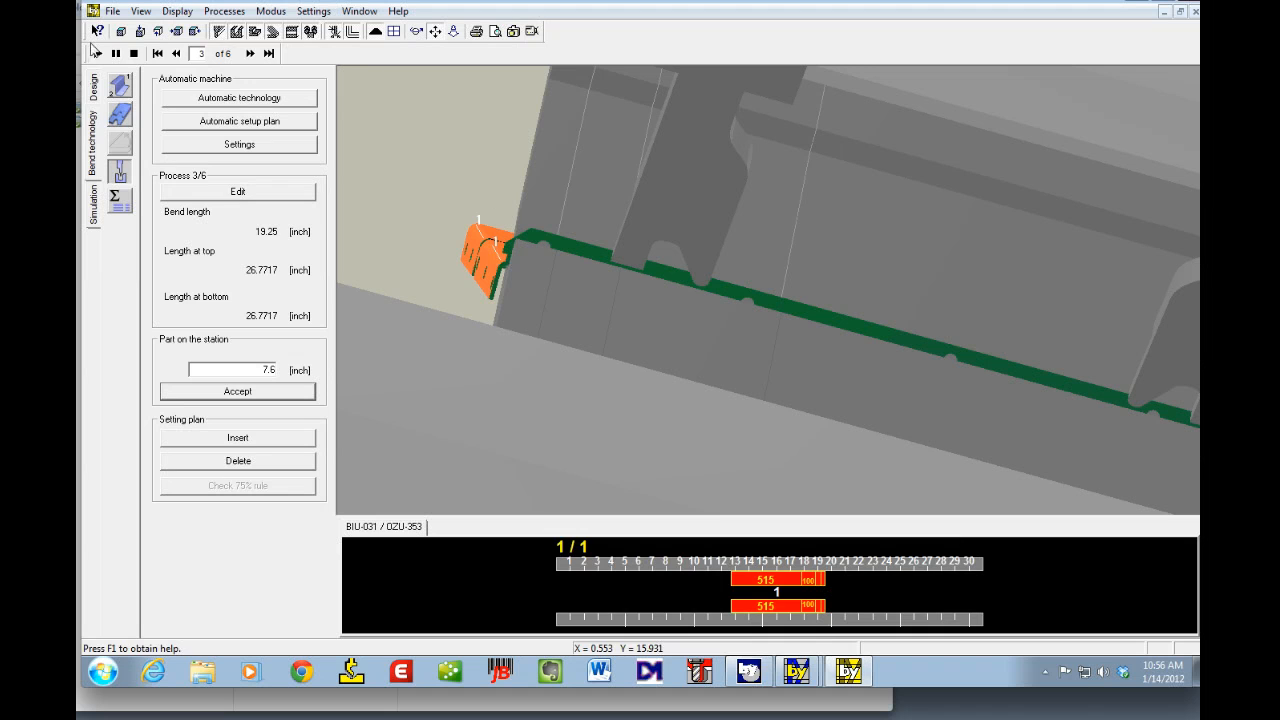
{"action": "left_click", "coordinate": [122, 33]}
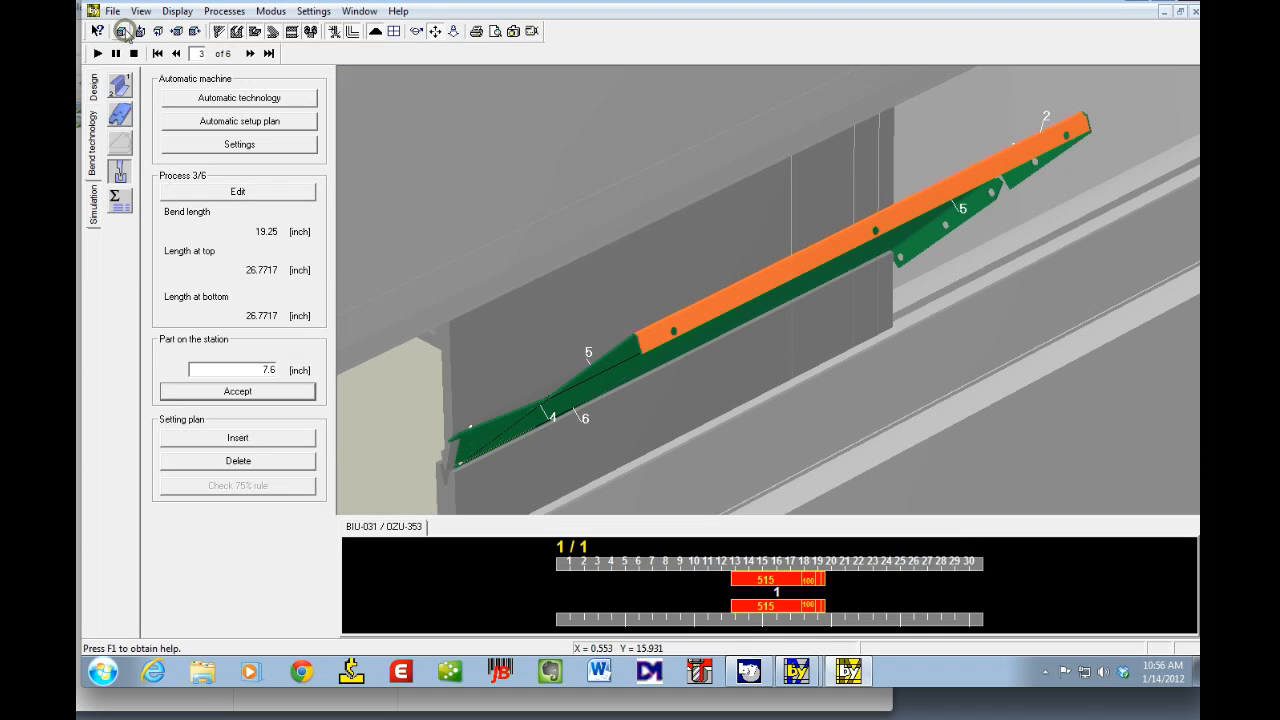
Step: Step back one bend and run the bending simulation, cancelling it at the collision warning
{"action": "left_click", "coordinate": [176, 53]}
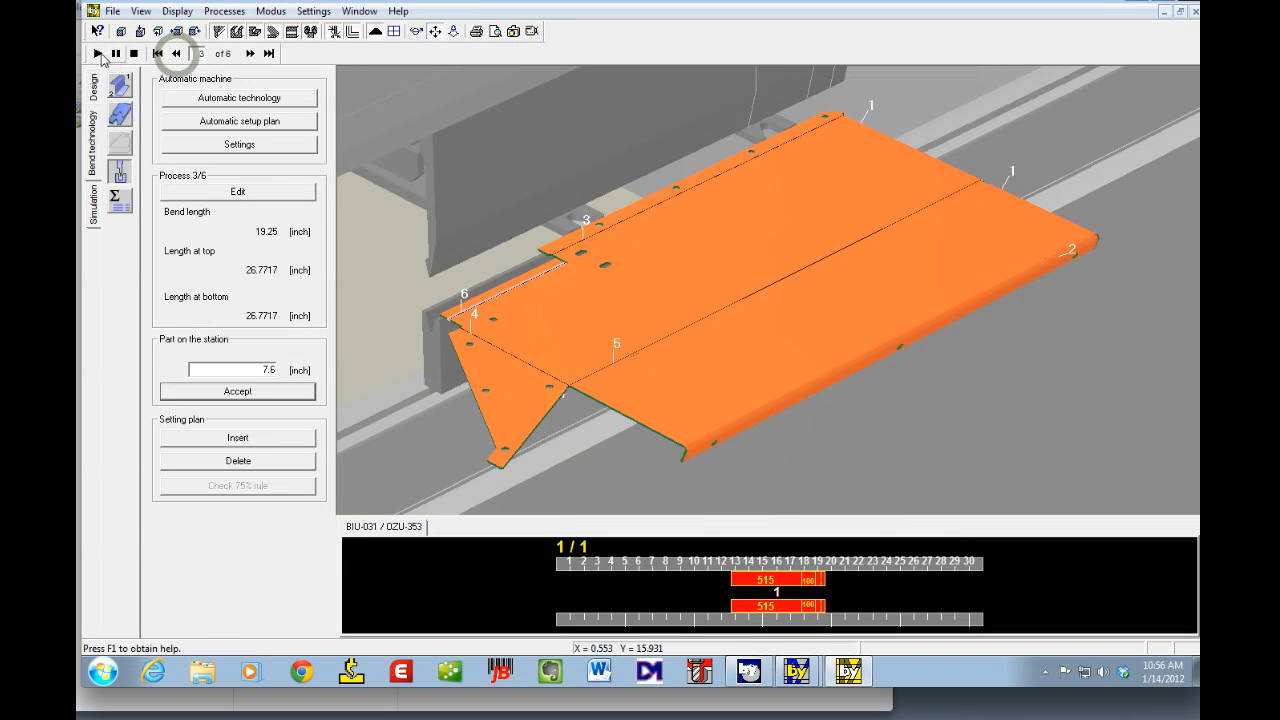
{"action": "left_click", "coordinate": [98, 54]}
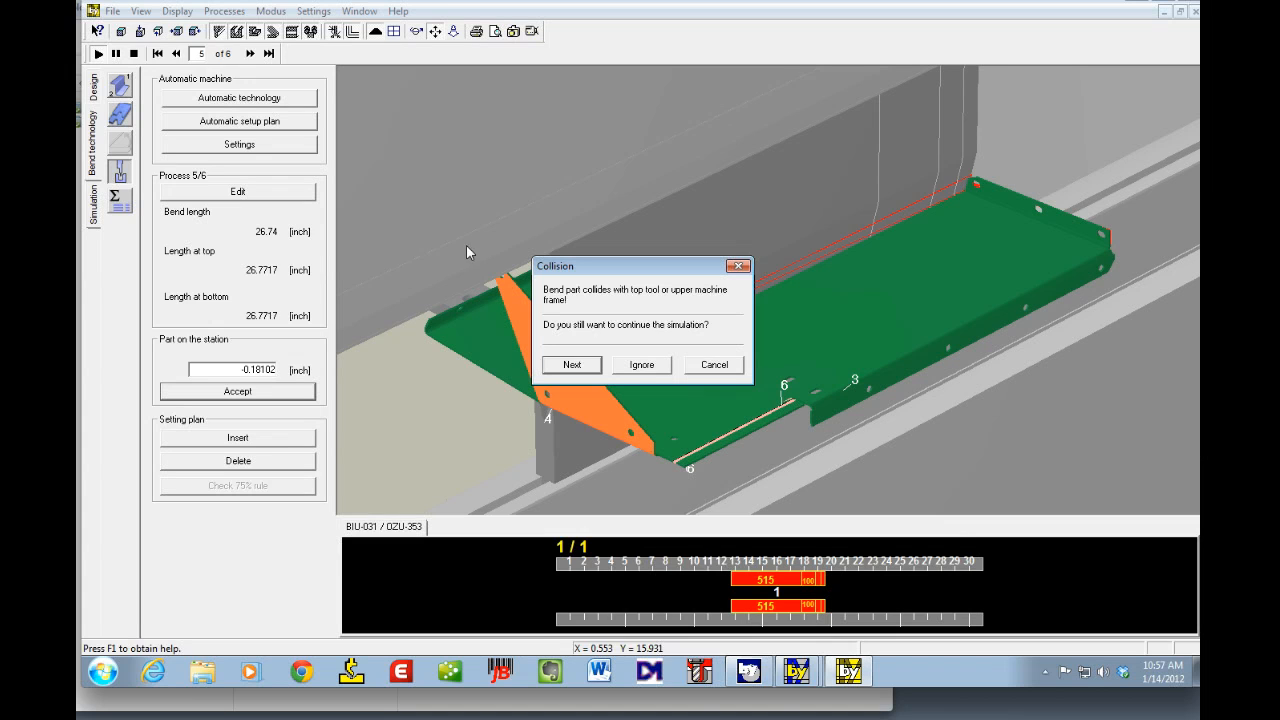
{"action": "left_click", "coordinate": [722, 364]}
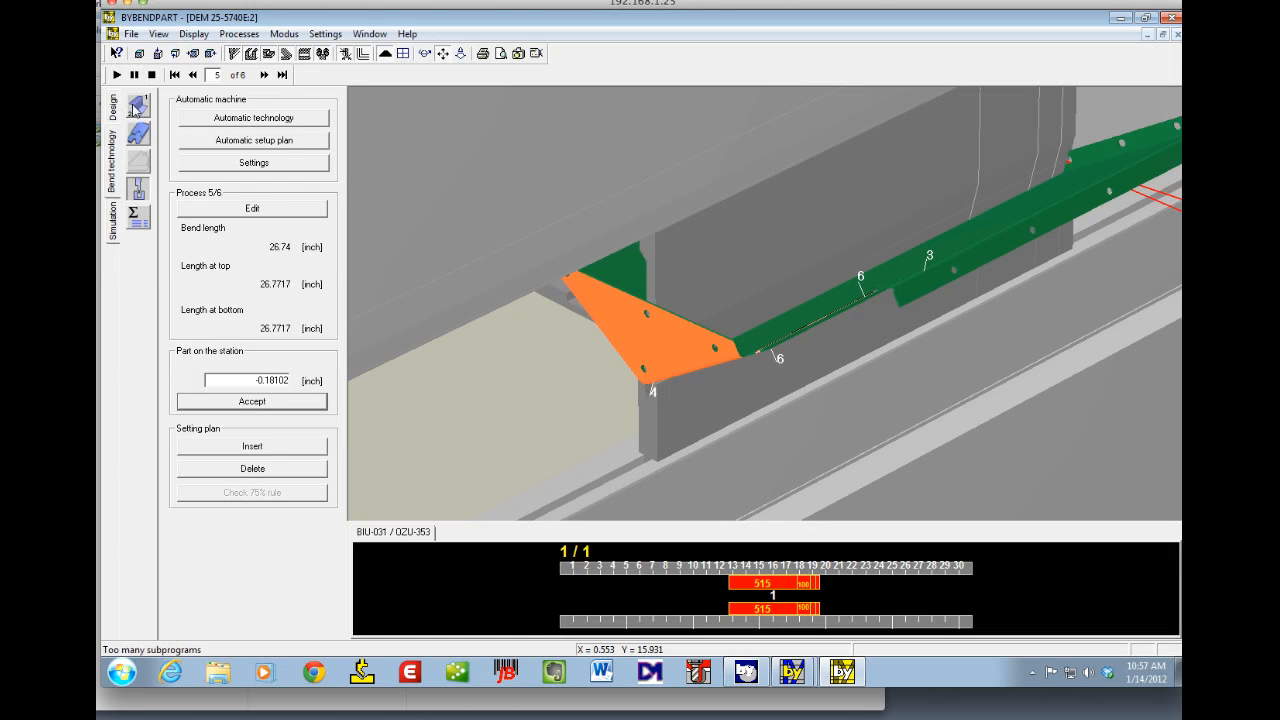
Step: Open the bending sequence list, step back a bend and rerun the simulation, cancelling at the collision warning
{"action": "left_click", "coordinate": [138, 106]}
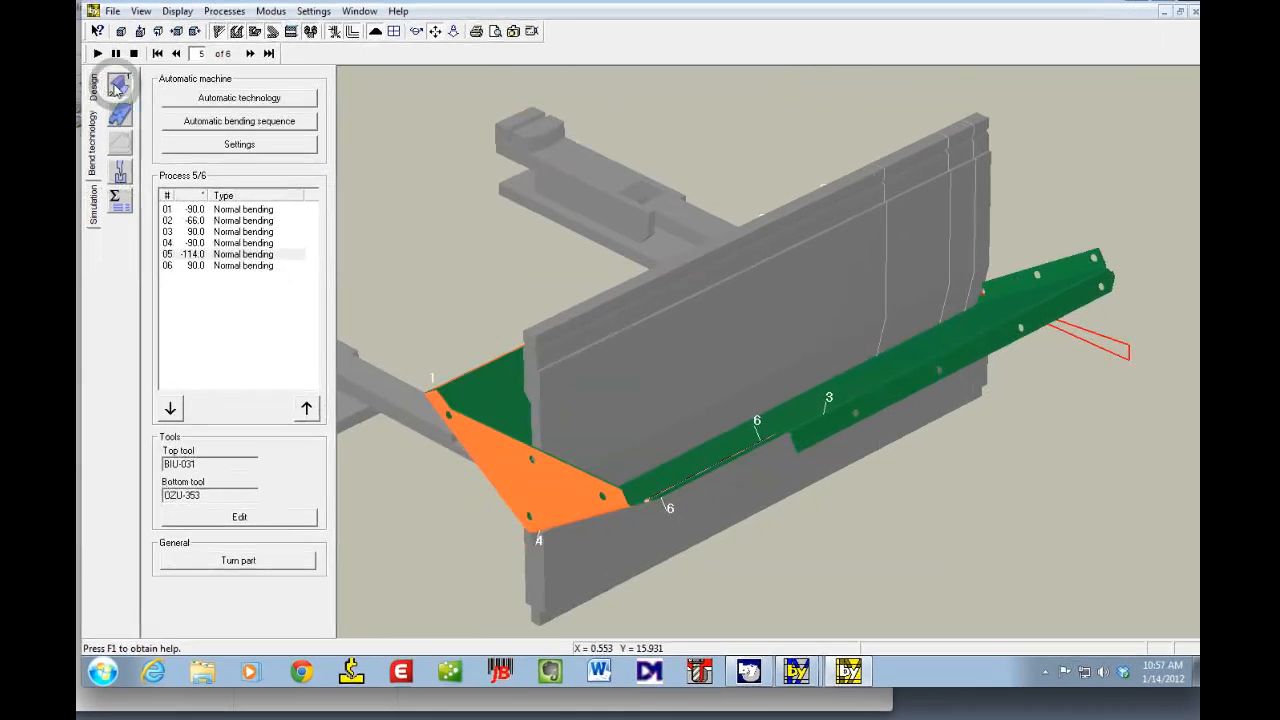
{"action": "left_click", "coordinate": [177, 54]}
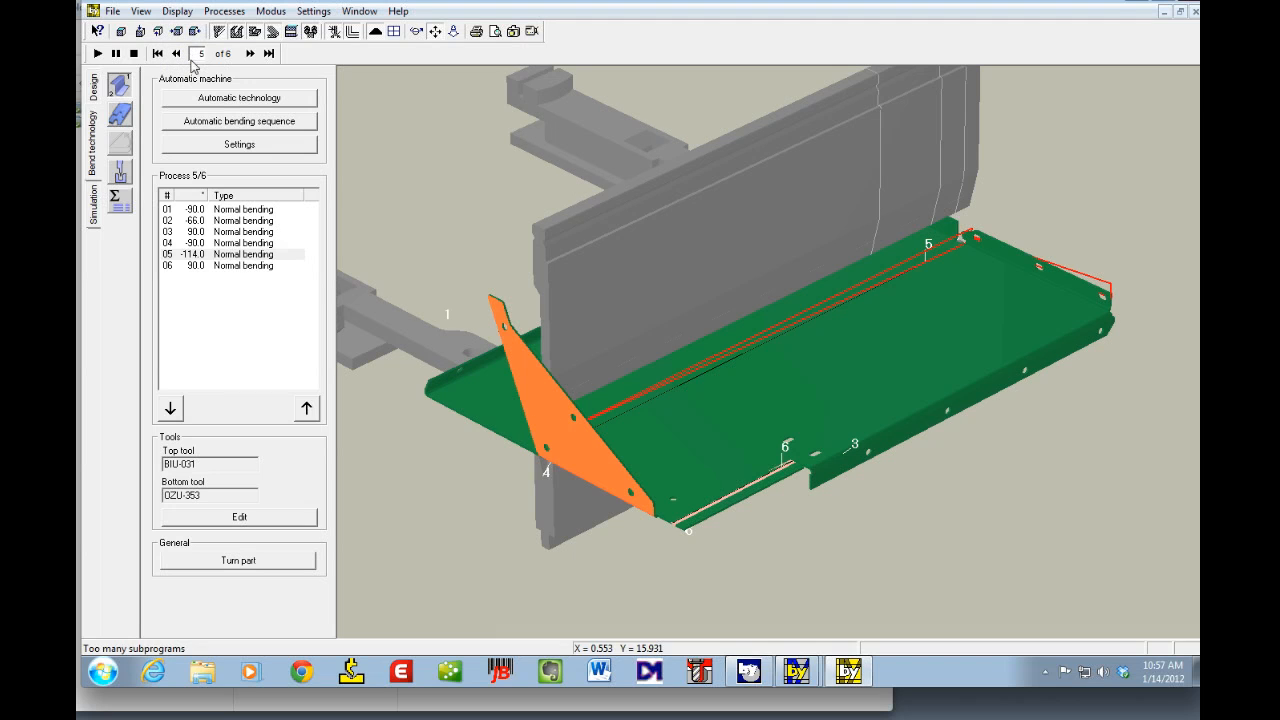
{"action": "left_click_drag", "start_coordinate": [493, 501], "coordinate": [527, 499]}
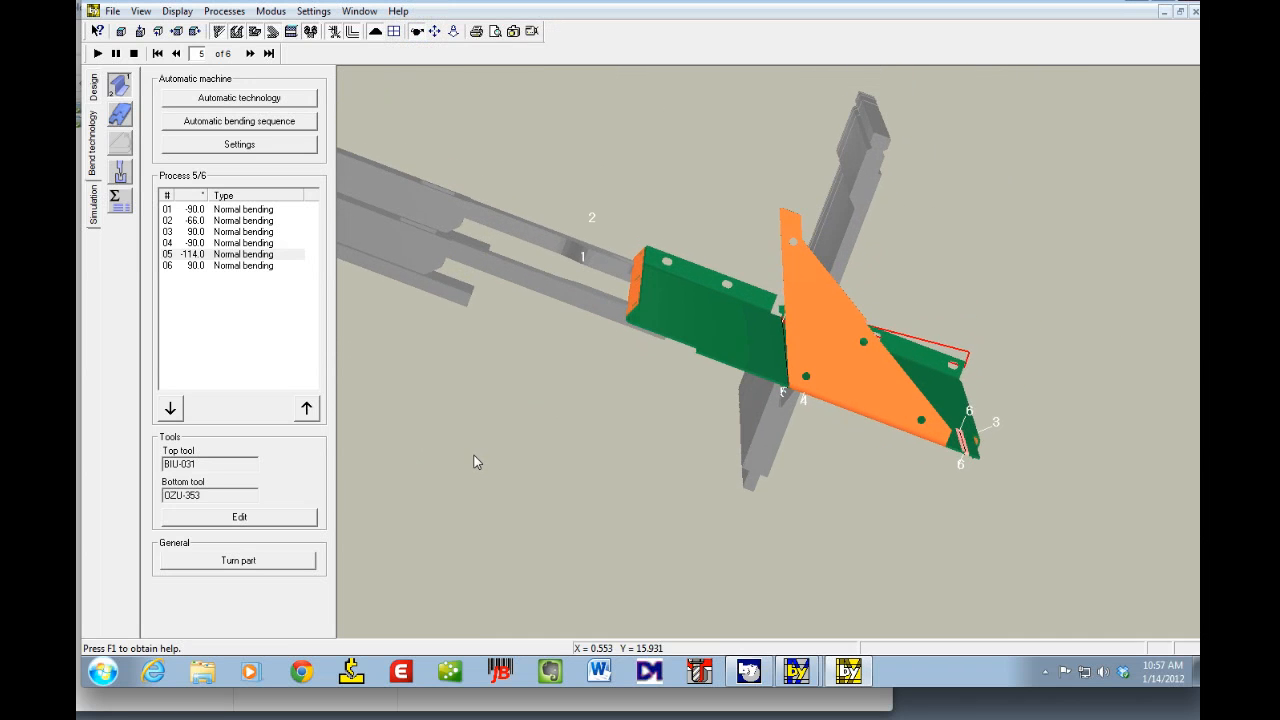
{"action": "left_click", "coordinate": [99, 54]}
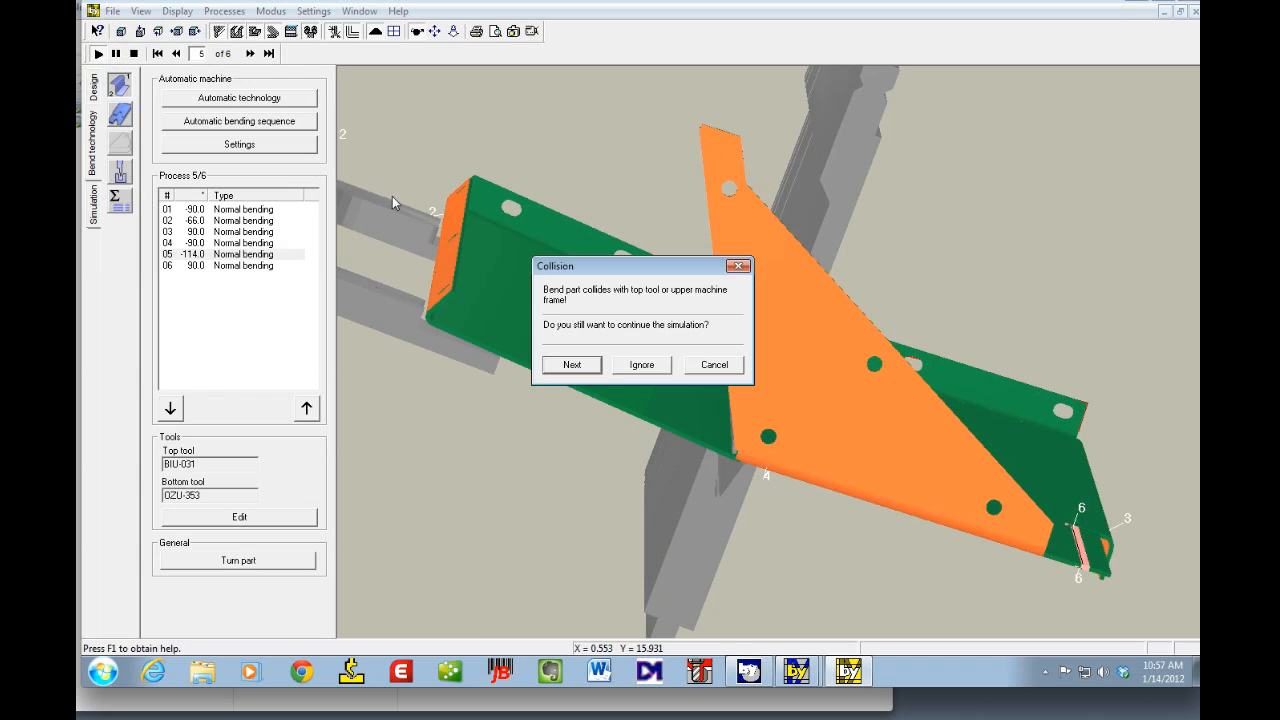
{"action": "left_click", "coordinate": [715, 365]}
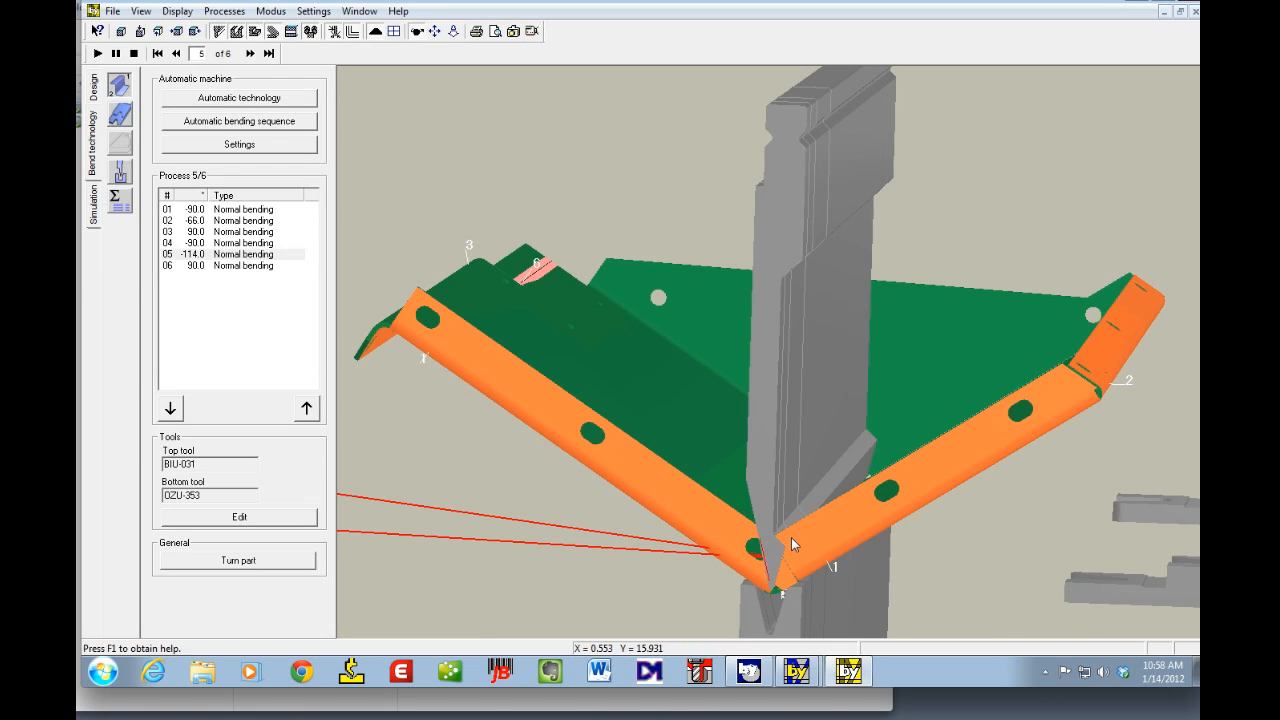
Step: Insert a second tool station for bend 5 in the setup plan
{"action": "left_click", "coordinate": [117, 172]}
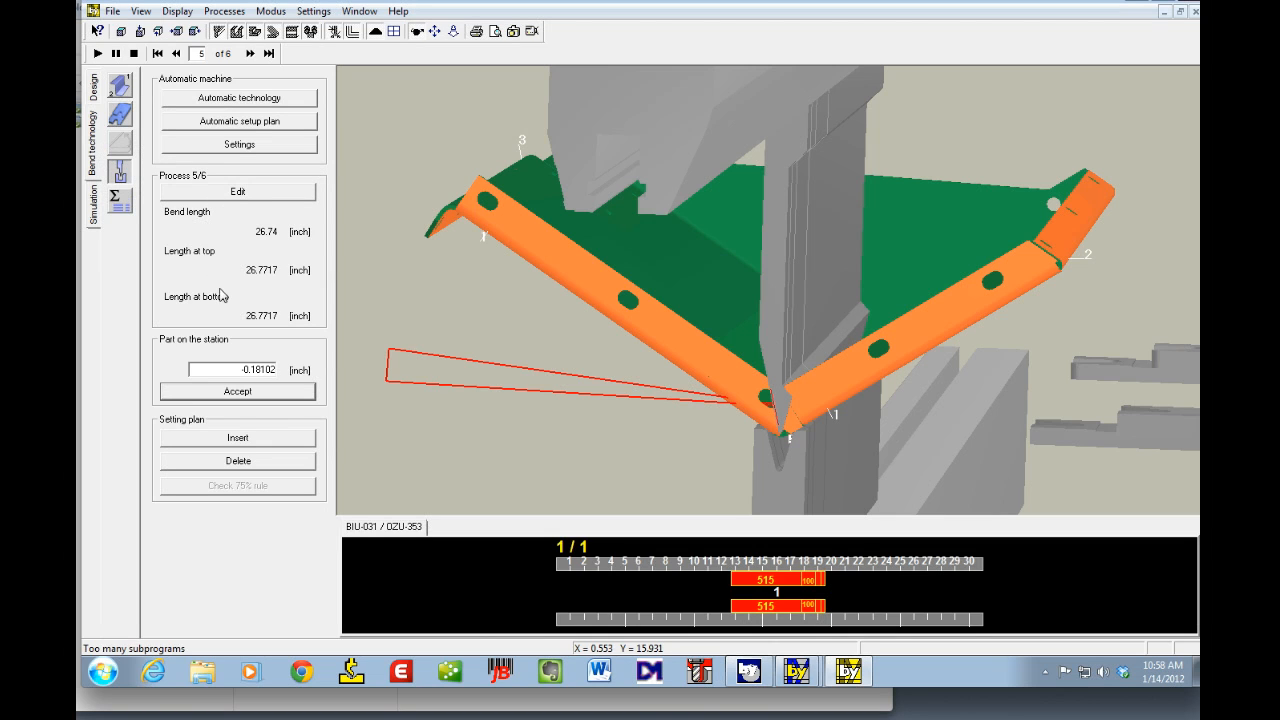
{"action": "left_click", "coordinate": [239, 193]}
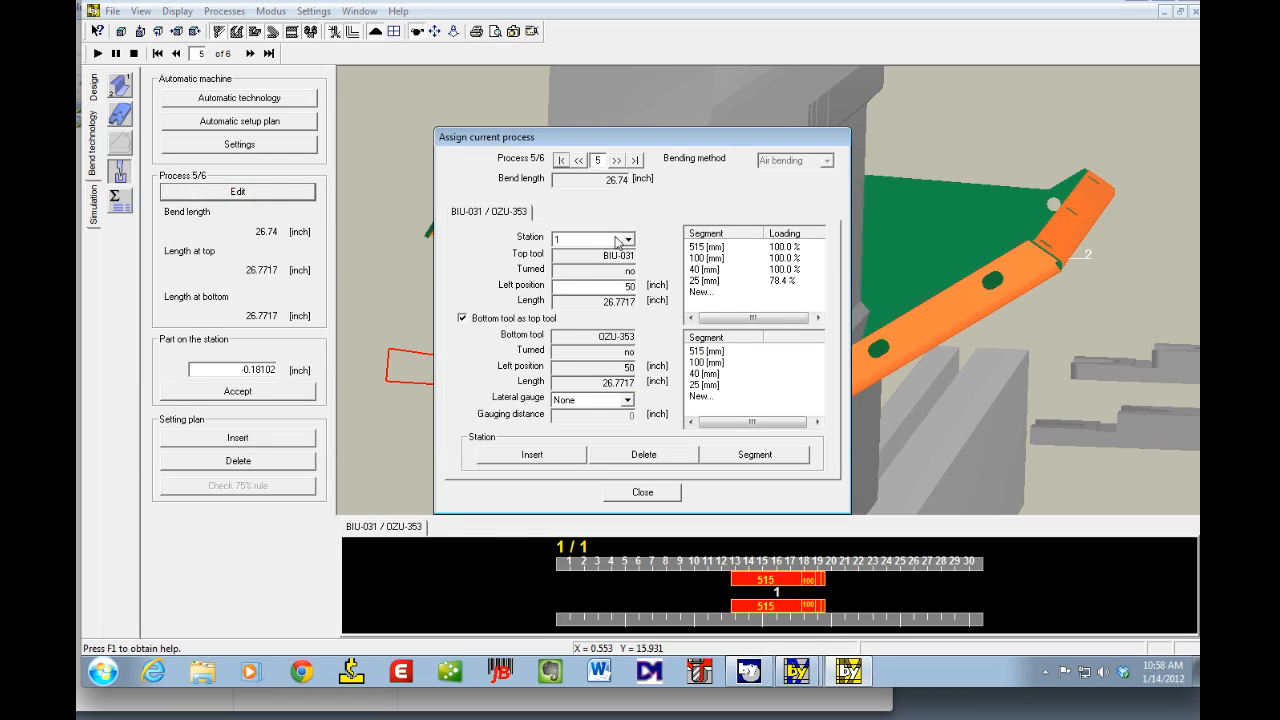
{"action": "left_click", "coordinate": [541, 457]}
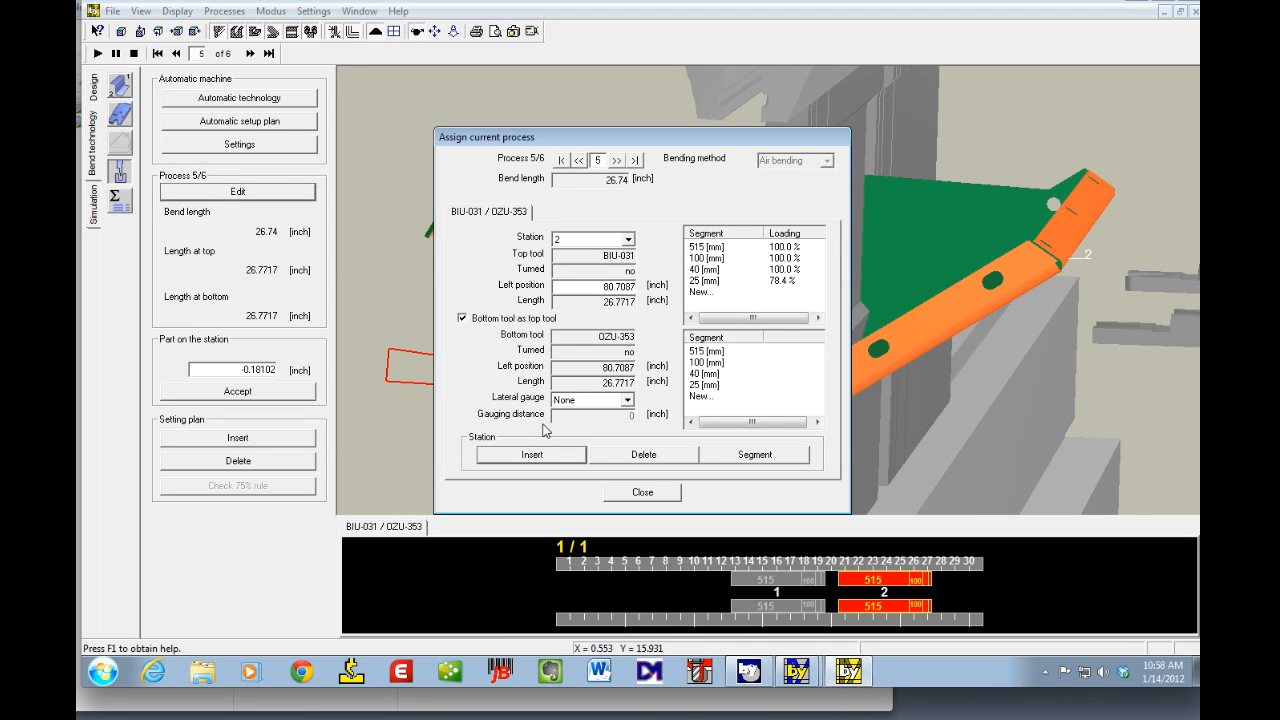
{"action": "left_click", "coordinate": [630, 493]}
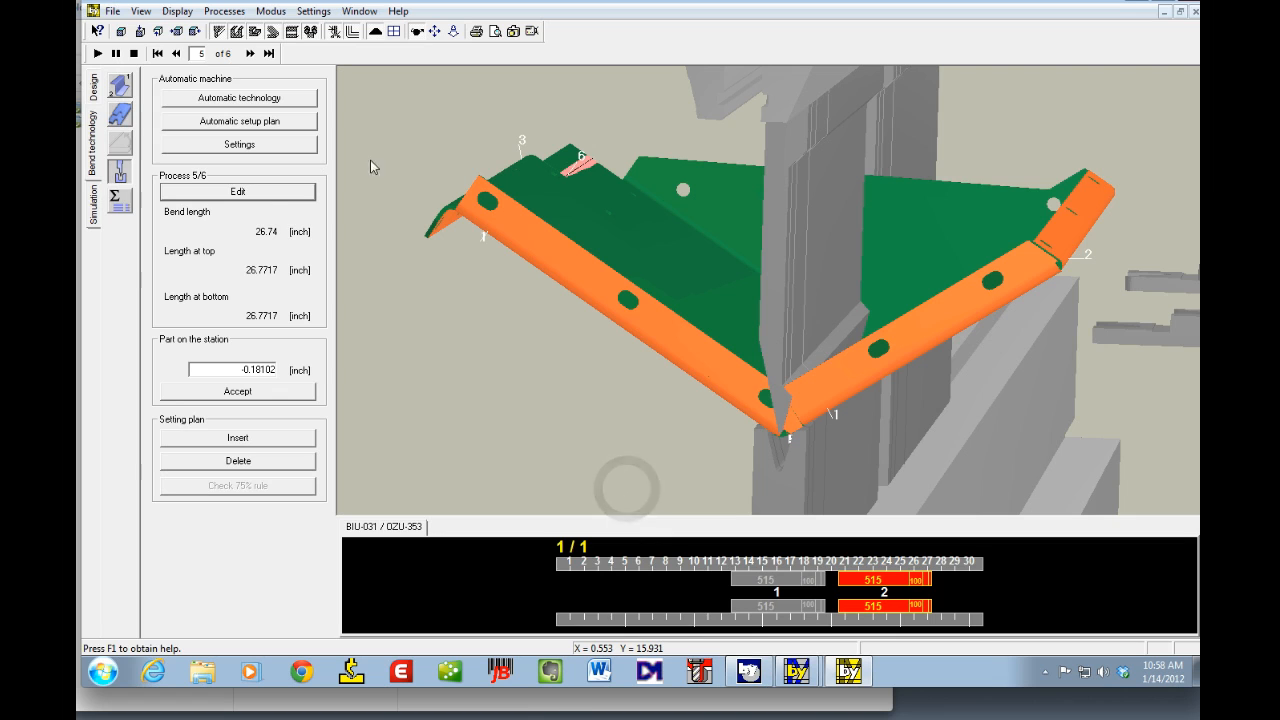
Step: Review bend 5's tool assignment and rerun the simulation from the previous bend, cancelling at the collision
{"action": "left_click", "coordinate": [275, 188]}
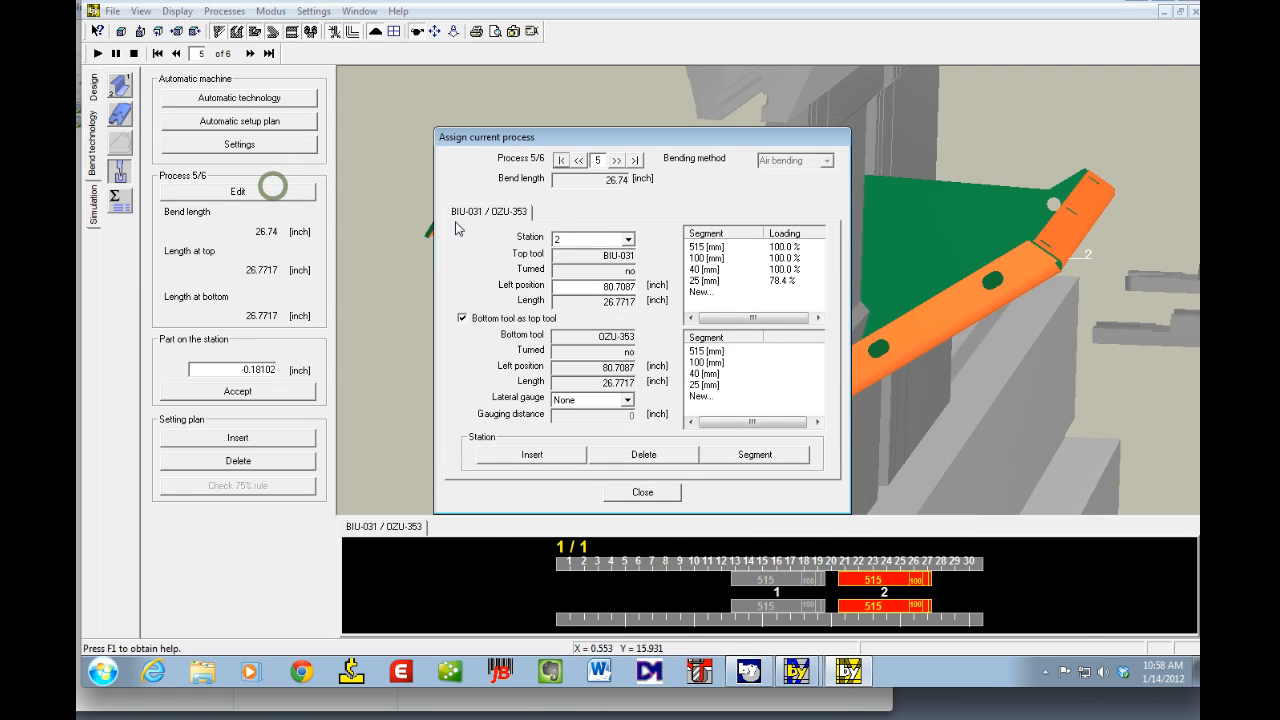
{"action": "left_click", "coordinate": [638, 492]}
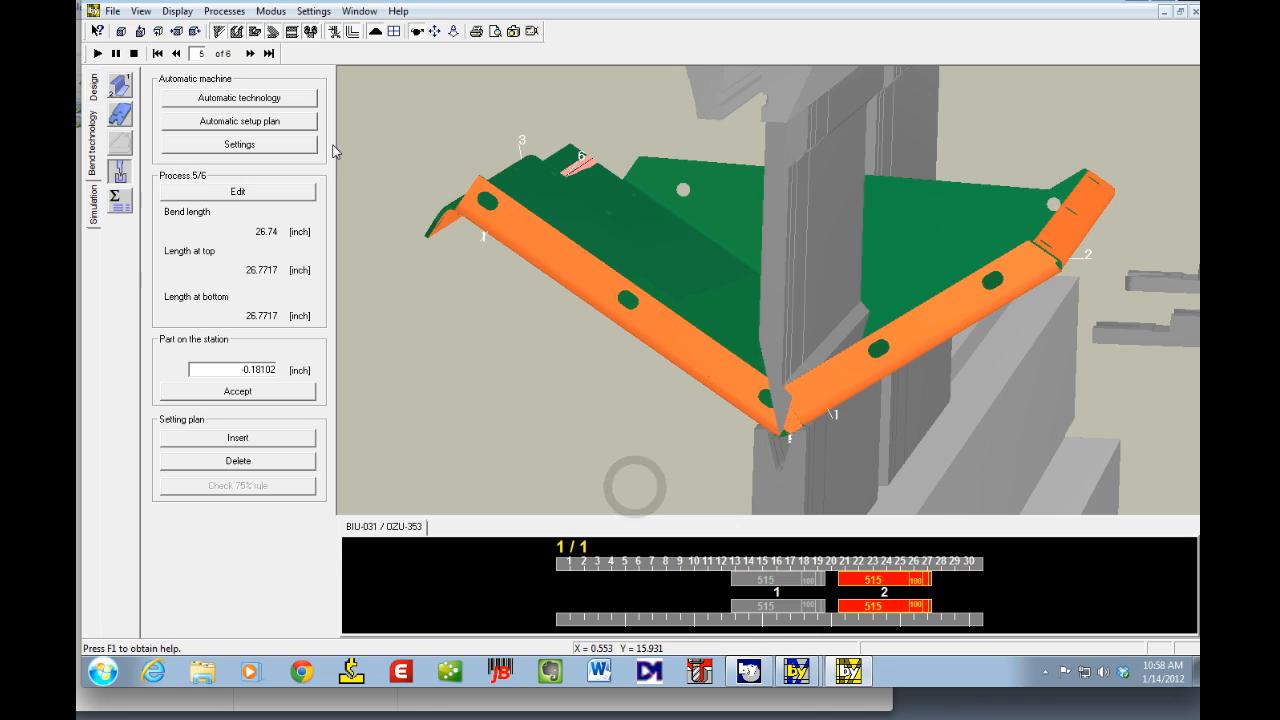
{"action": "left_click", "coordinate": [180, 54]}
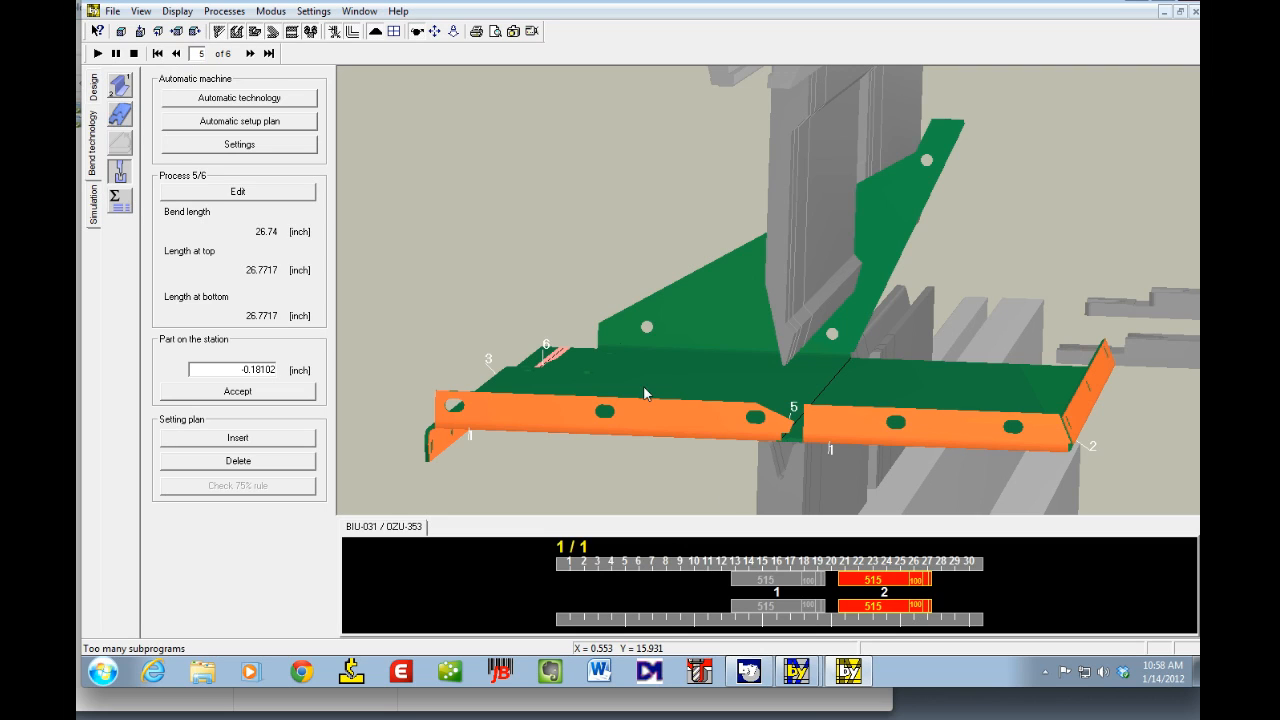
{"action": "left_click", "coordinate": [97, 55]}
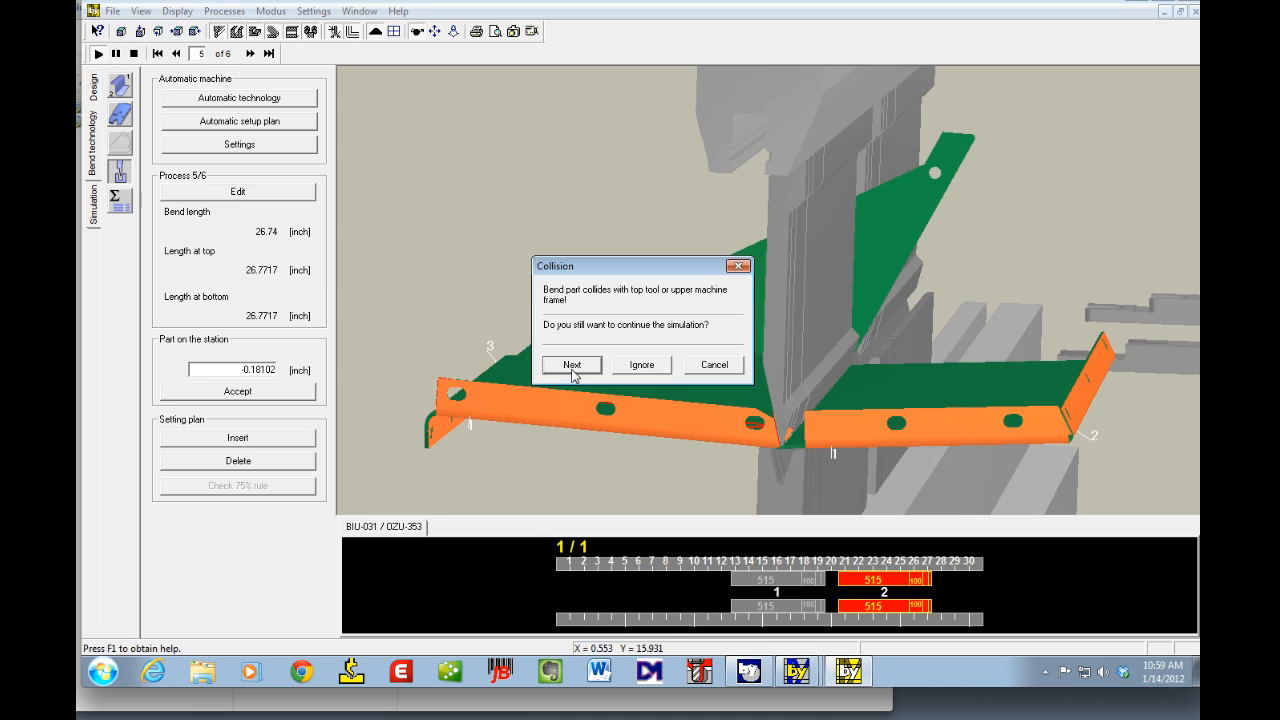
{"action": "left_click", "coordinate": [712, 365]}
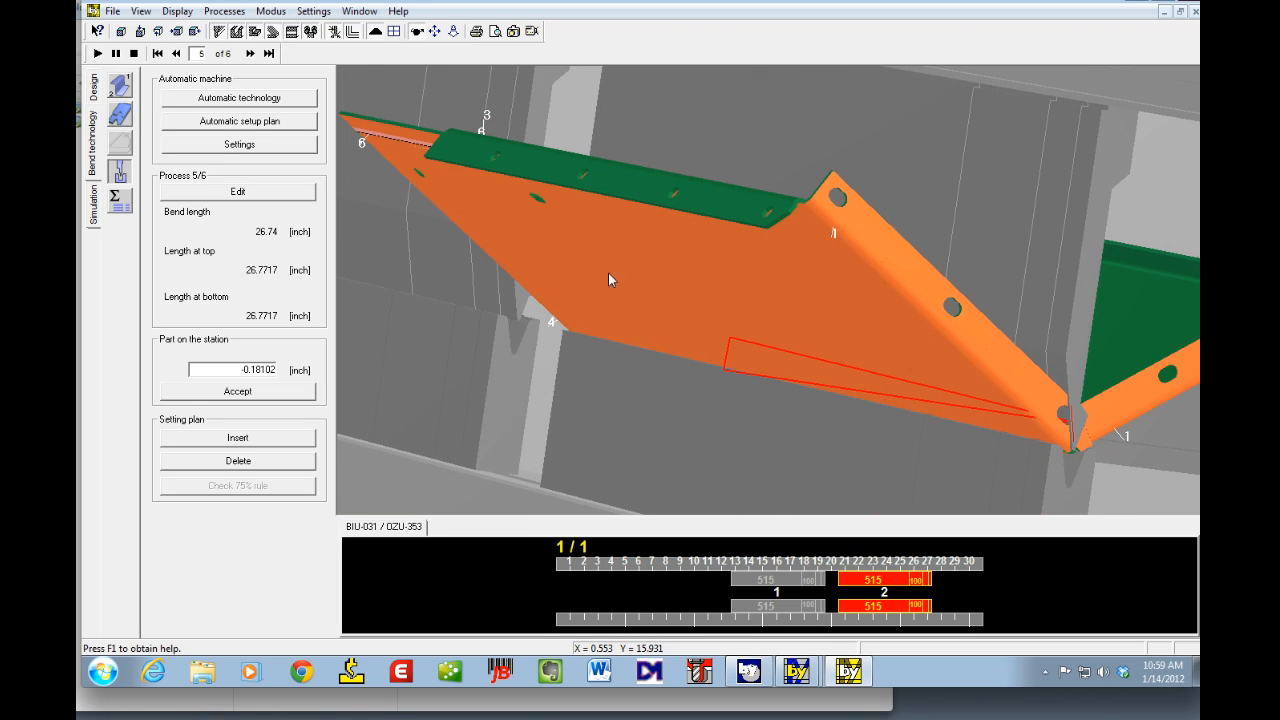
{"action": "left_click", "coordinate": [229, 192]}
{"action": "left_click", "coordinate": [222, 193]}
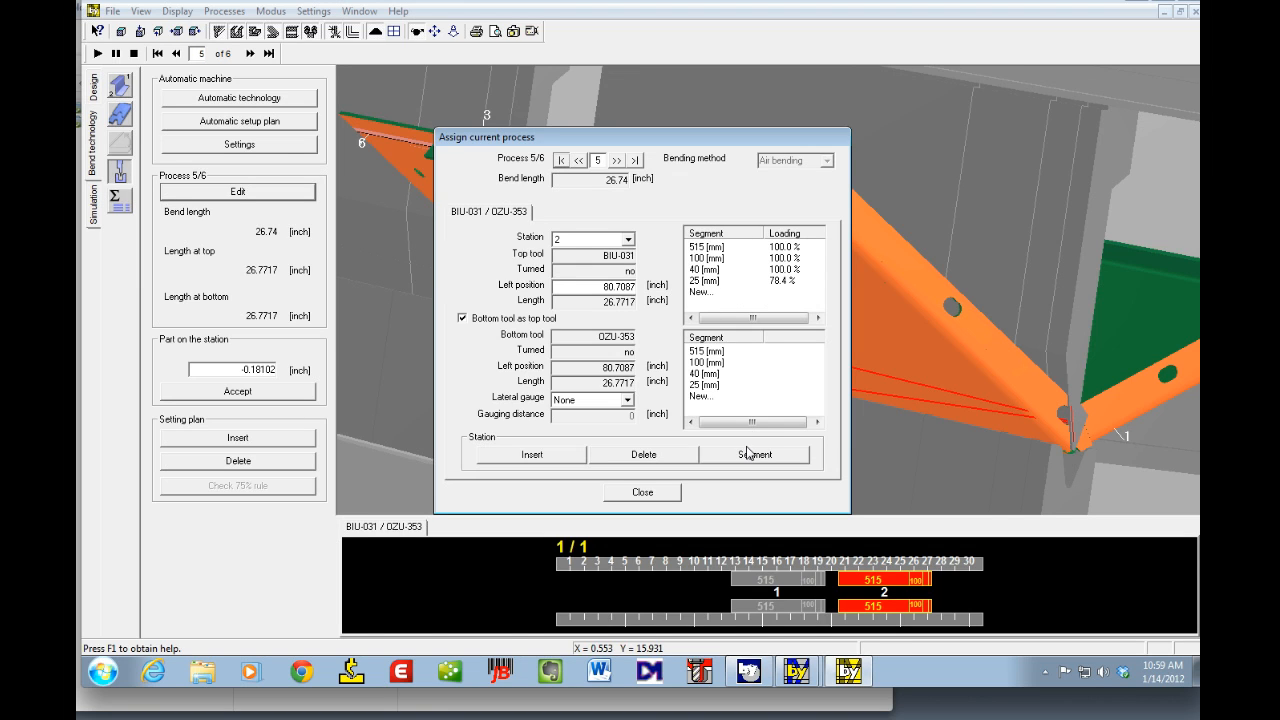
{"action": "left_click", "coordinate": [641, 493]}
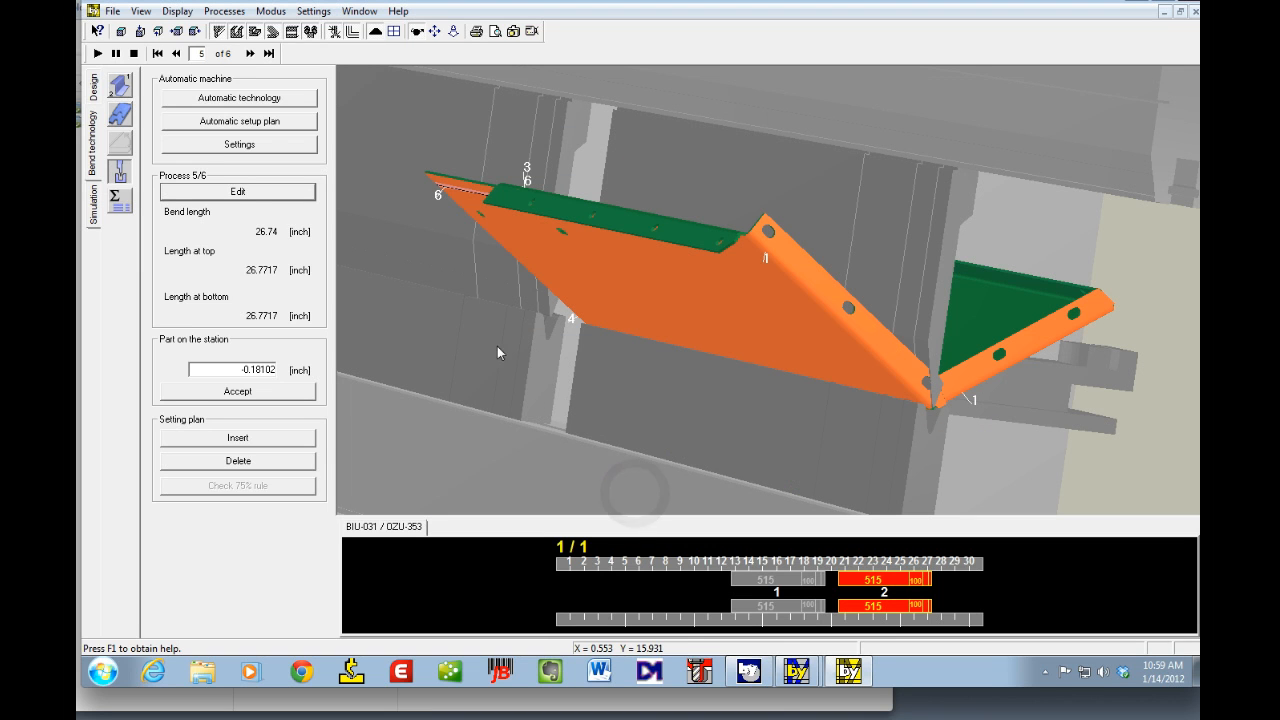
Step: Regenerate the setup plan automatically, deleting the existing setup plan
{"action": "left_click", "coordinate": [224, 122]}
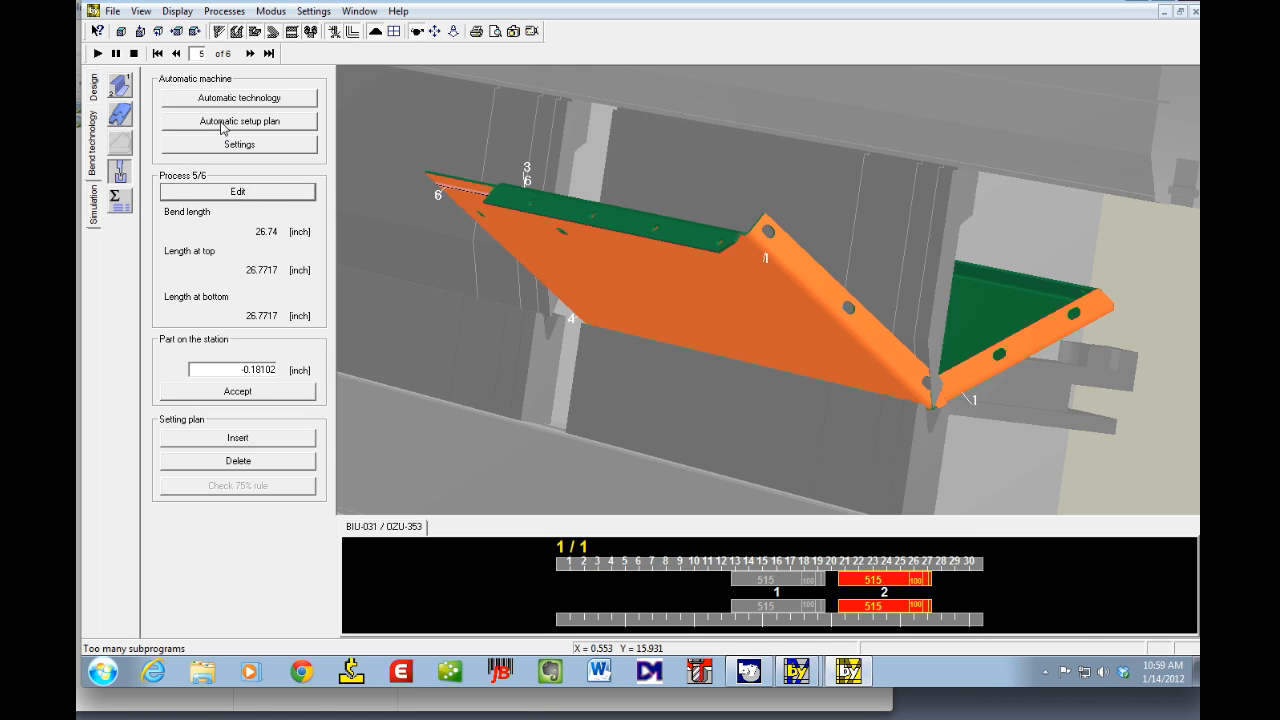
{"action": "left_click", "coordinate": [224, 122]}
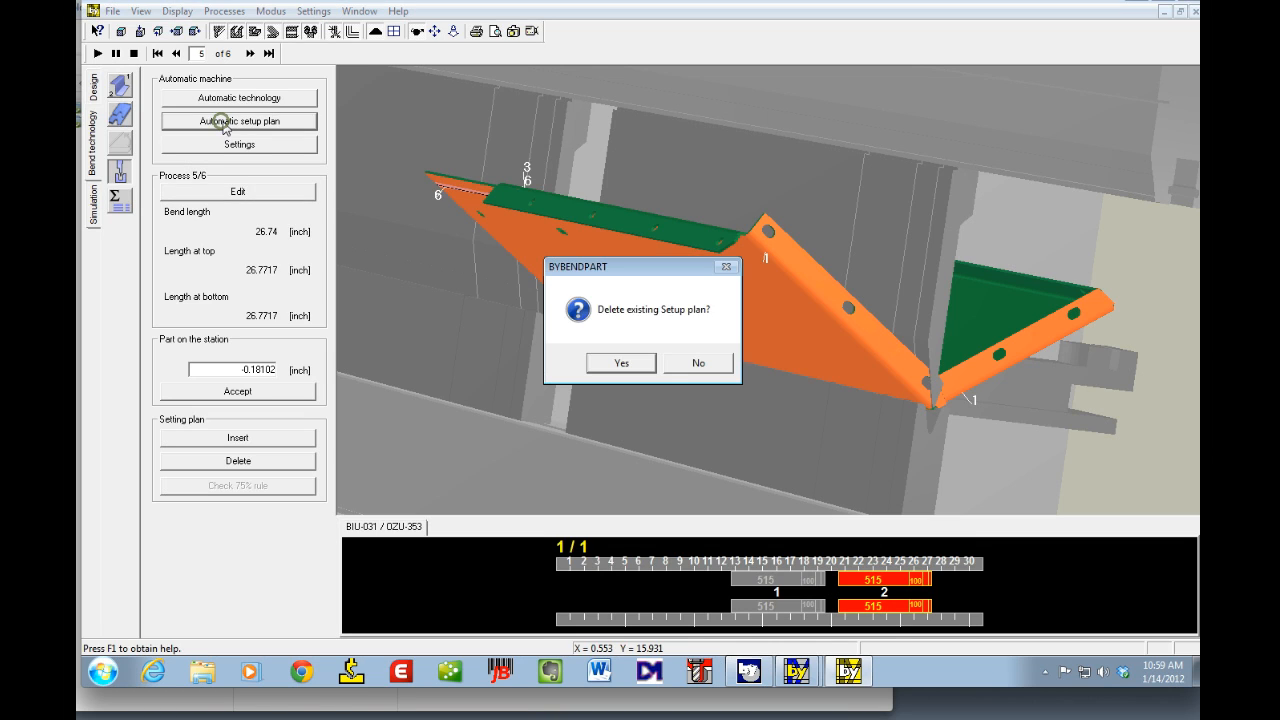
{"action": "left_click", "coordinate": [618, 365]}
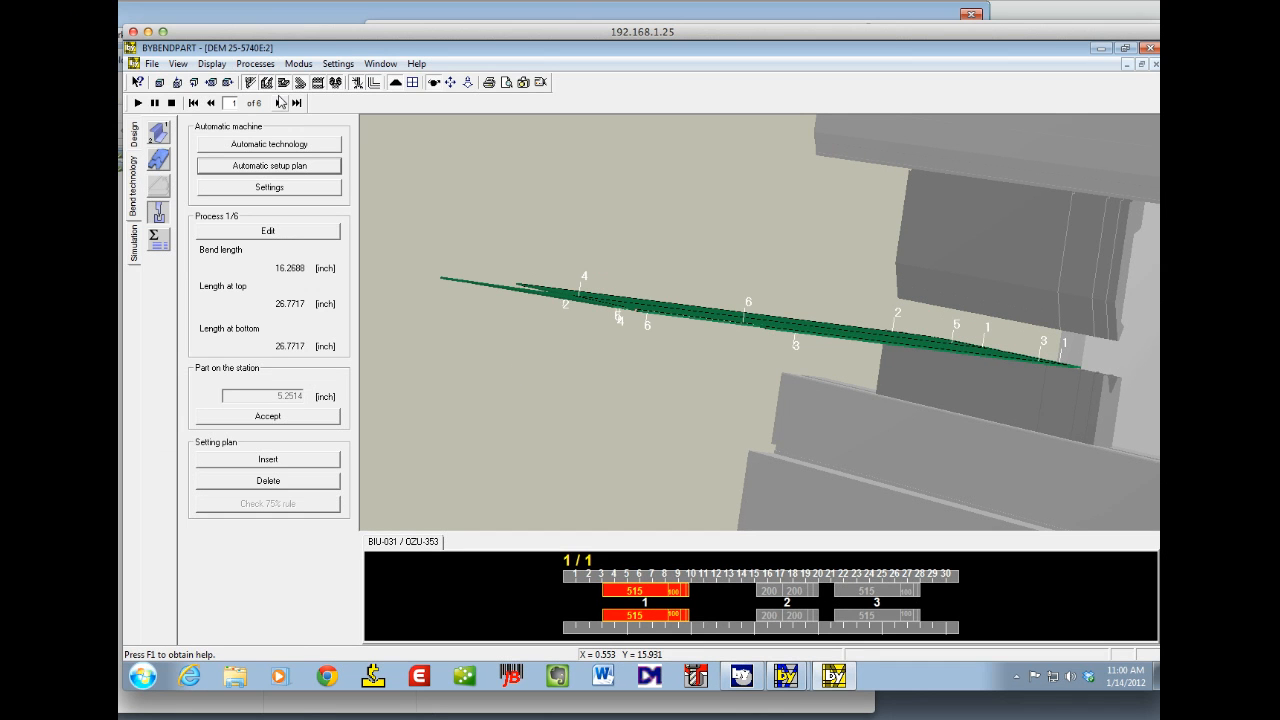
Step: Go to bend 3, delete the middle 200 mm station from the setup plan and assign the bend to station 1
{"action": "left_click", "coordinate": [280, 103]}
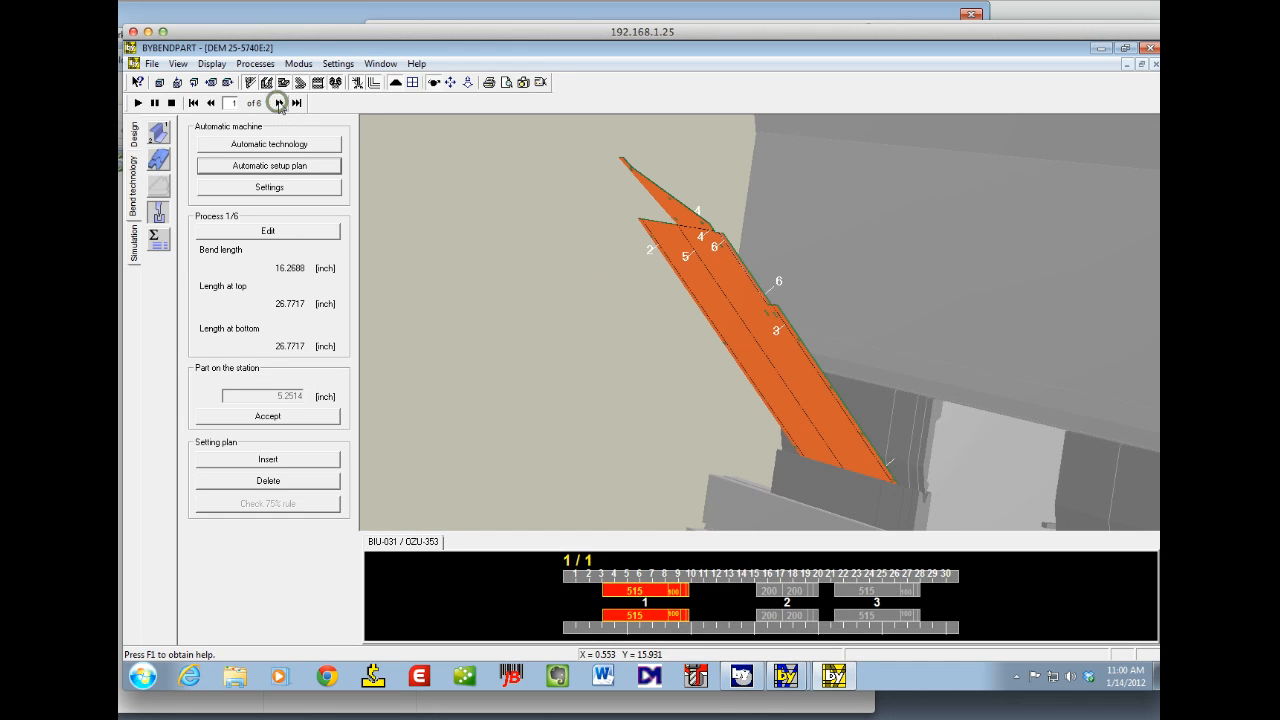
{"action": "left_click", "coordinate": [280, 103]}
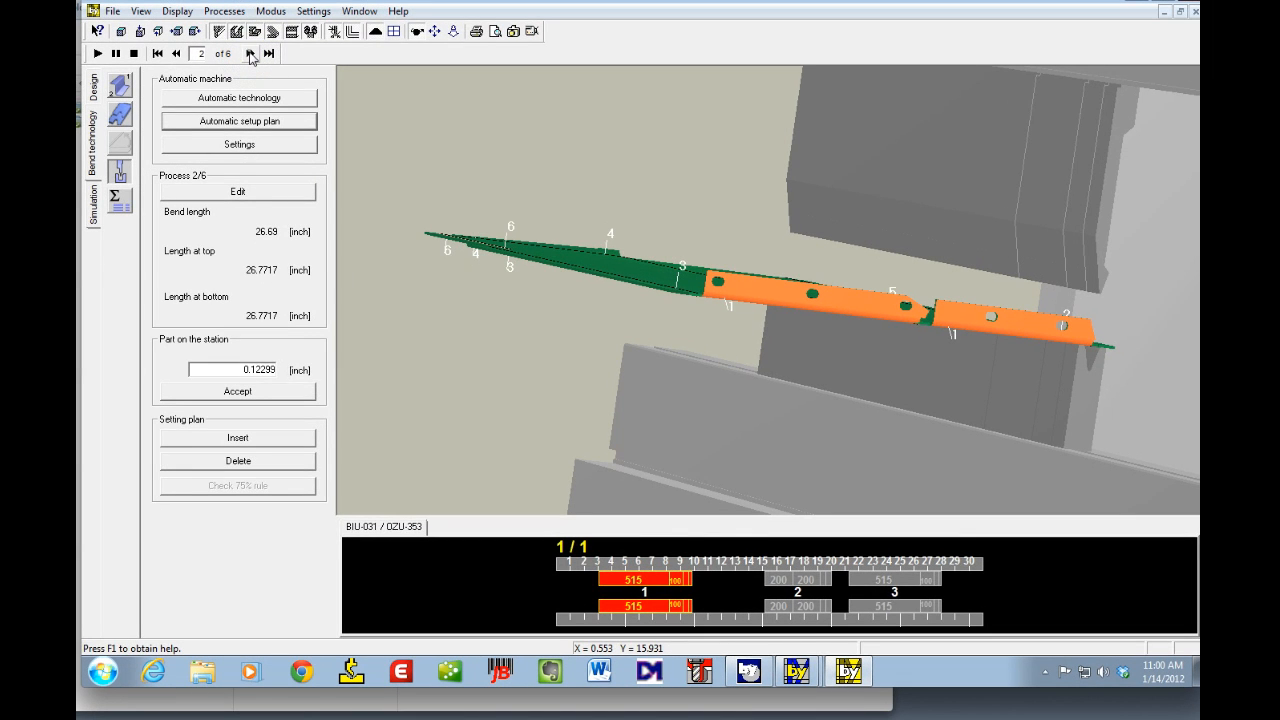
{"action": "left_click", "coordinate": [250, 54]}
{"action": "left_click", "coordinate": [250, 54]}
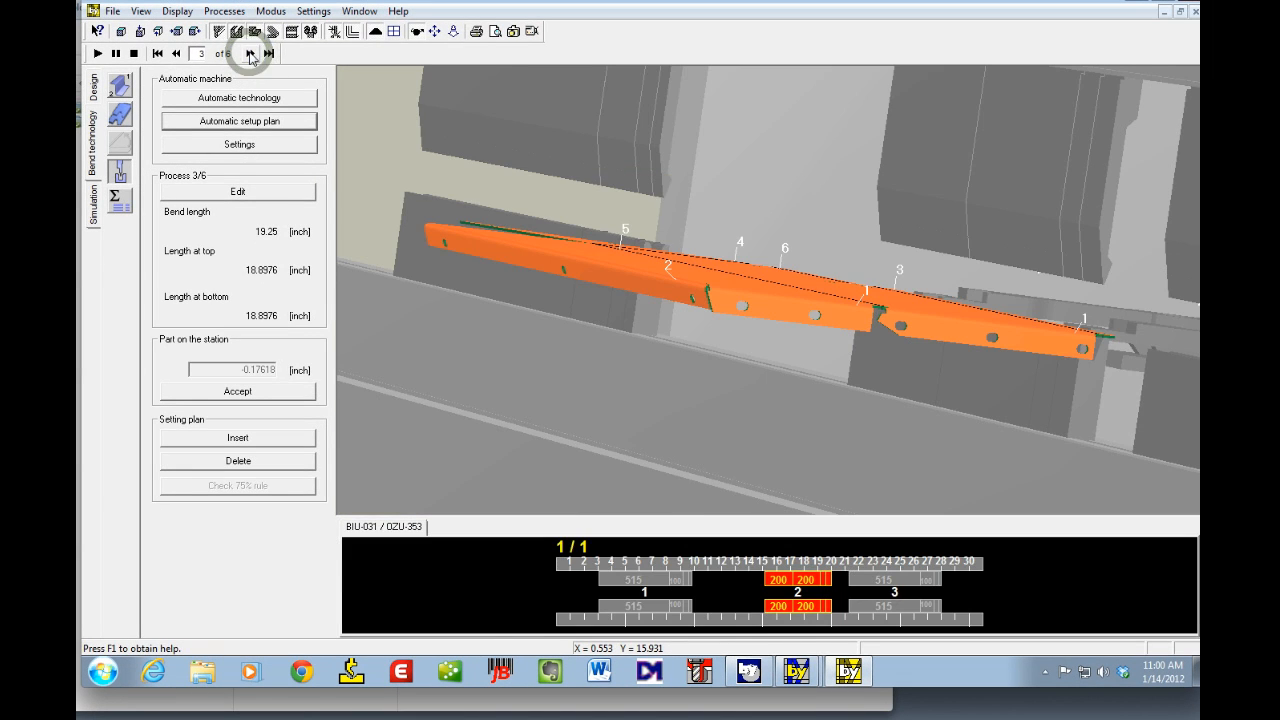
{"action": "left_click", "coordinate": [720, 258]}
{"action": "left_click_drag", "start_coordinate": [710, 288], "coordinate": [713, 283]}
{"action": "key", "text": "Up"}
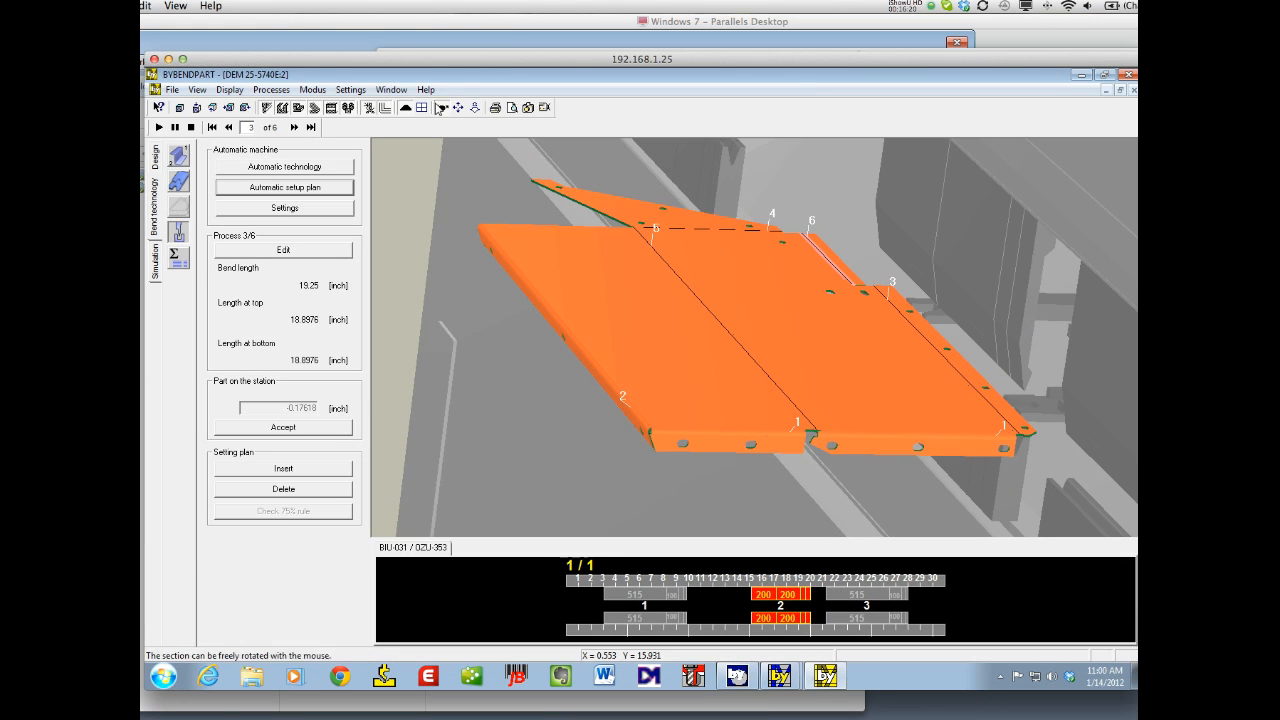
{"action": "left_click", "coordinate": [315, 168]}
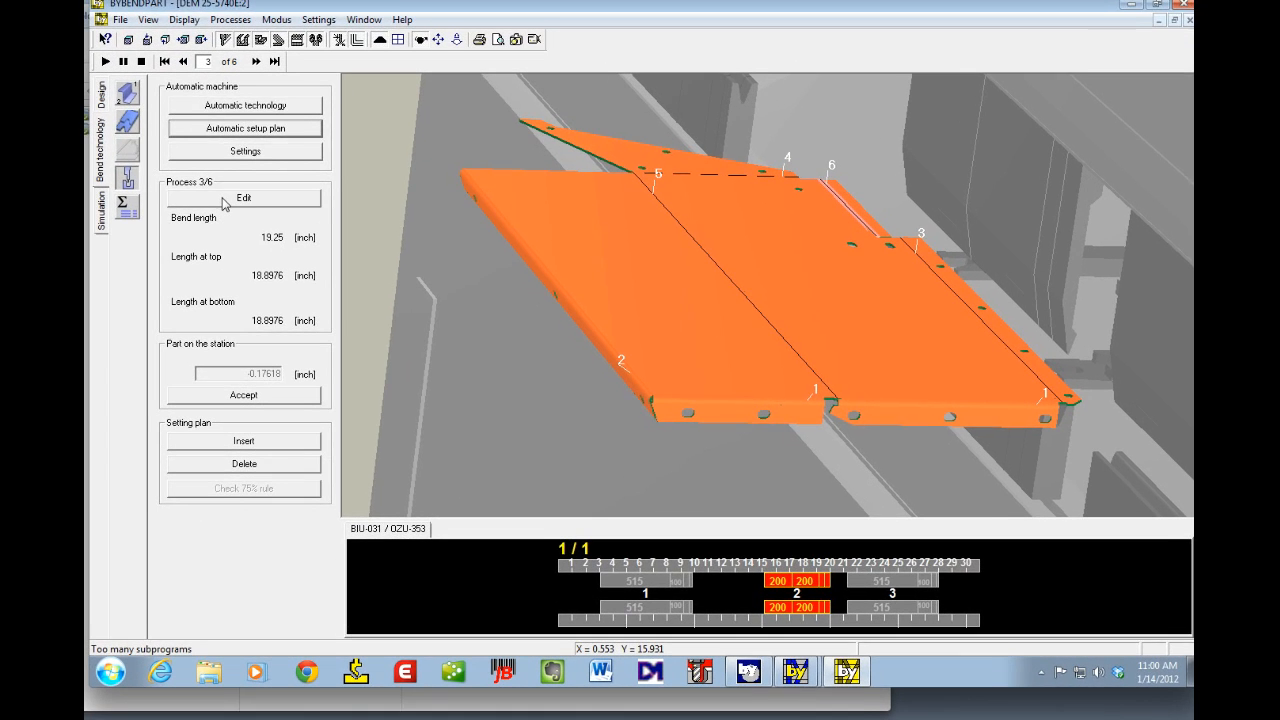
{"action": "left_click", "coordinate": [264, 249]}
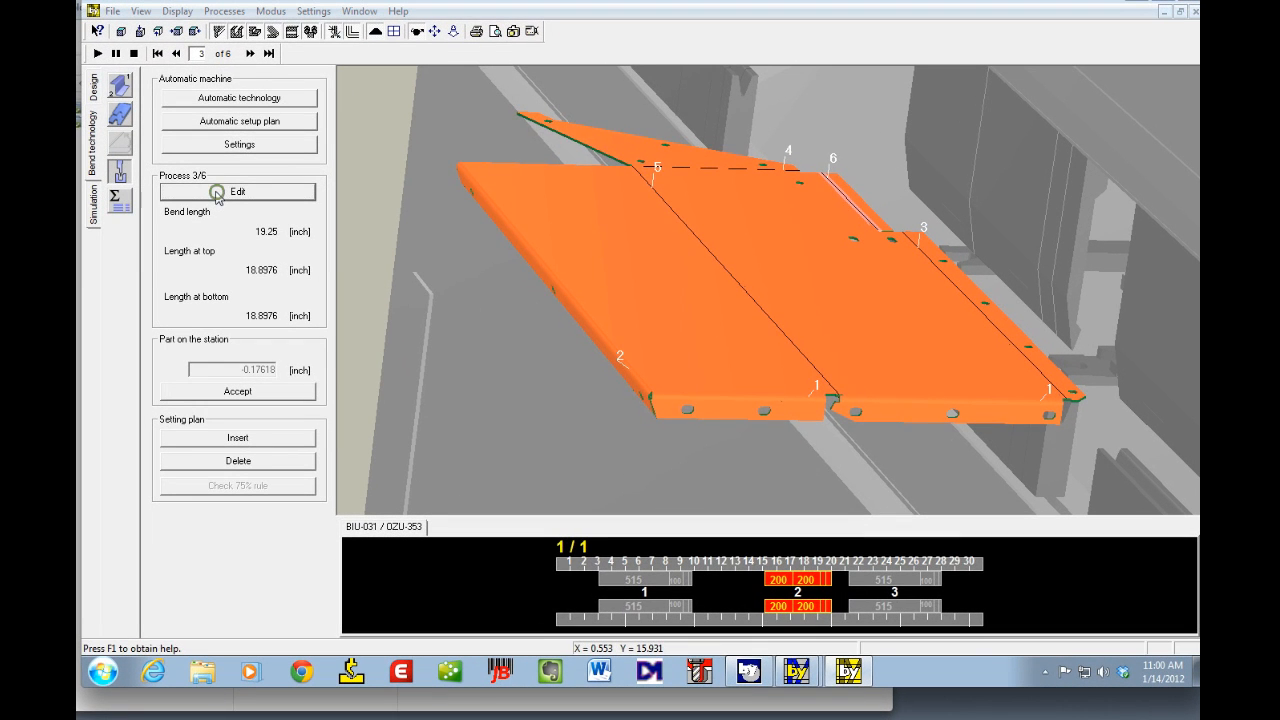
{"action": "left_click", "coordinate": [642, 455]}
{"action": "left_click", "coordinate": [627, 239]}
{"action": "left_click", "coordinate": [589, 253]}
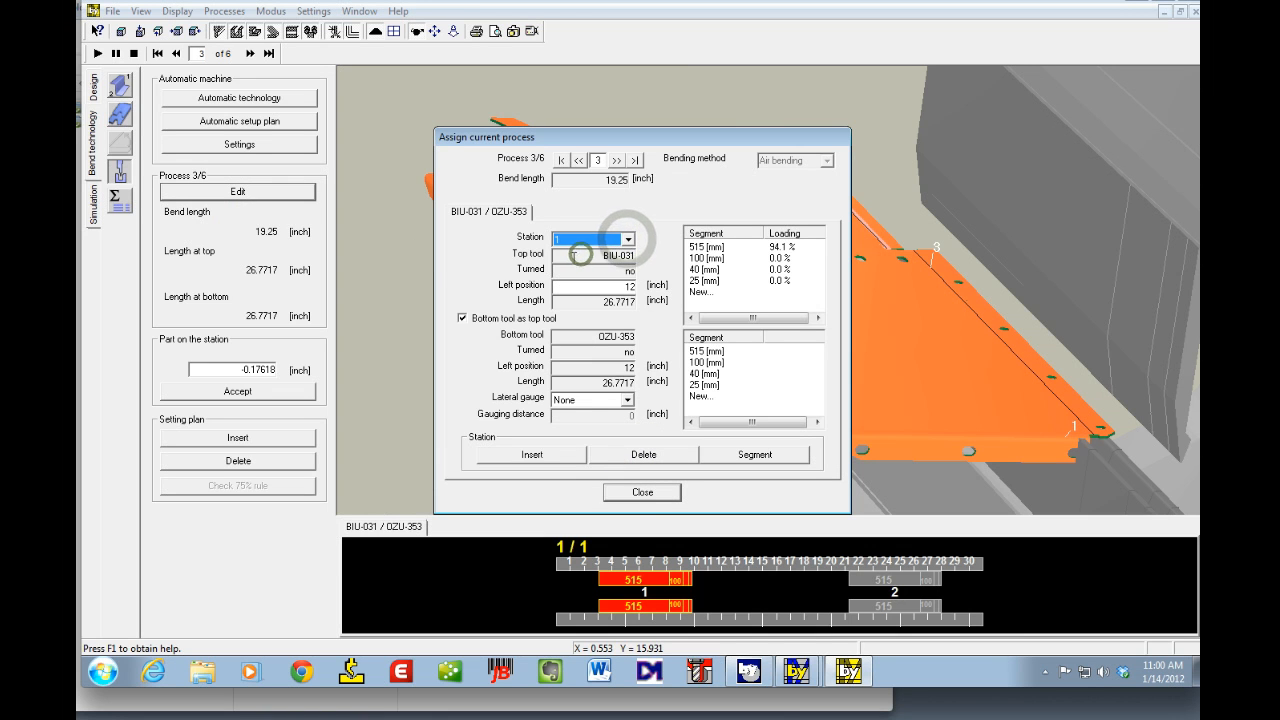
{"action": "left_click", "coordinate": [646, 495]}
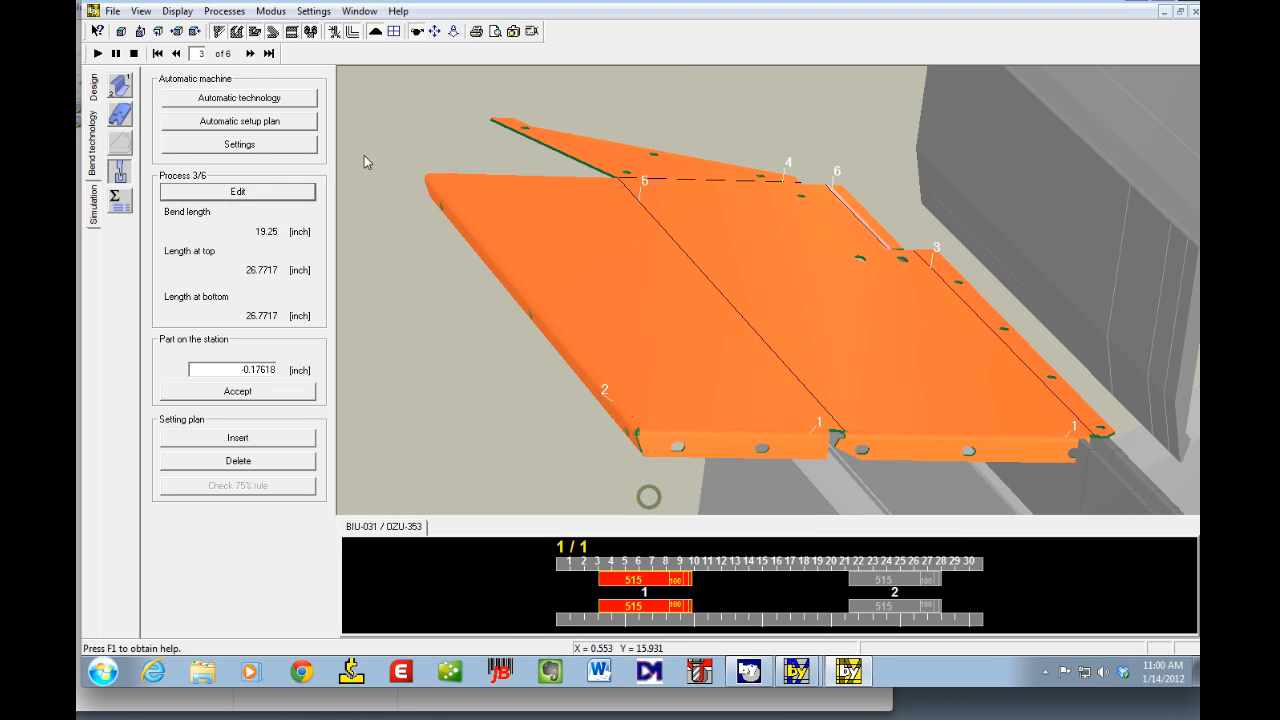
Step: Step through bends 4 to 6 to check their tool stations on the press brake
{"action": "left_click", "coordinate": [250, 53]}
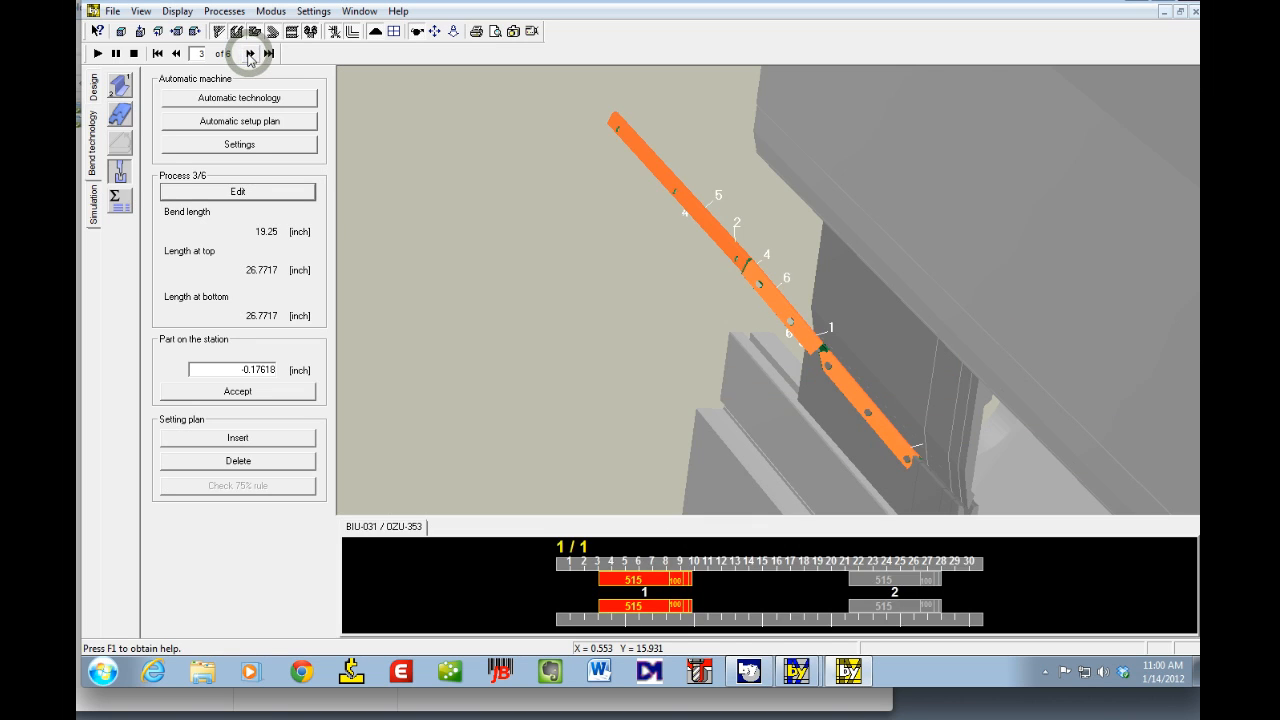
{"action": "left_click", "coordinate": [250, 53]}
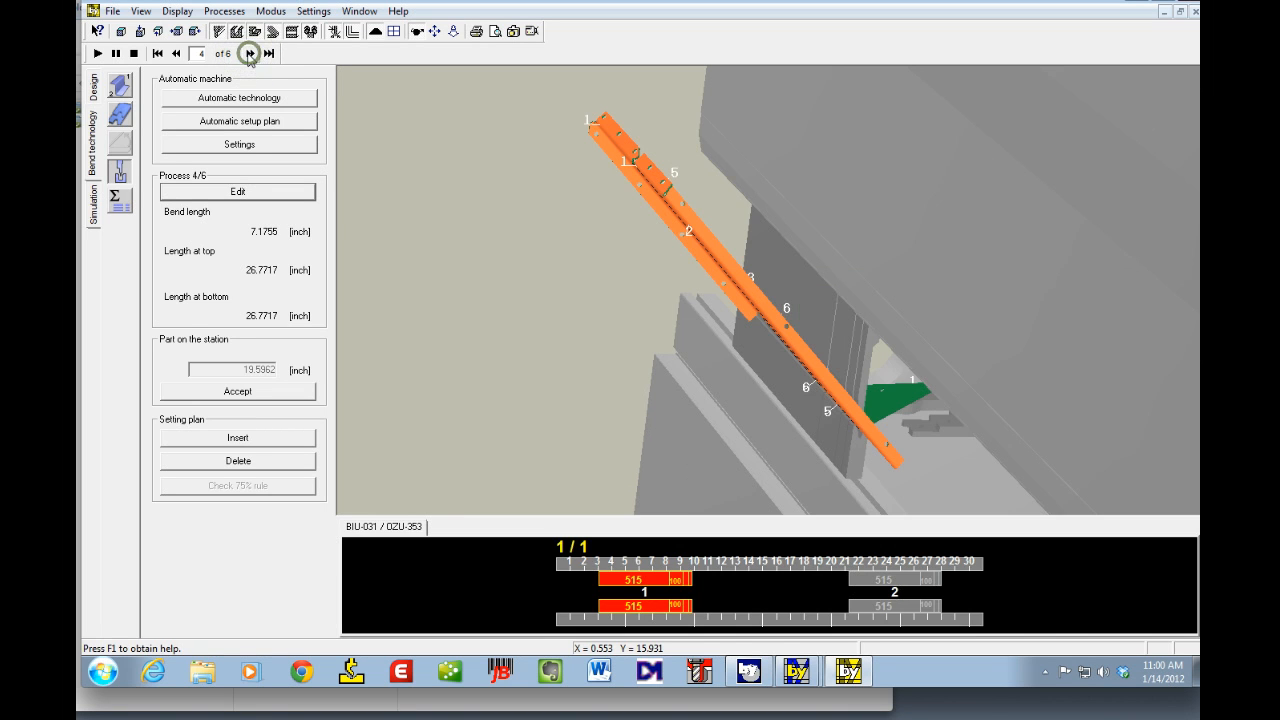
{"action": "left_click", "coordinate": [250, 53]}
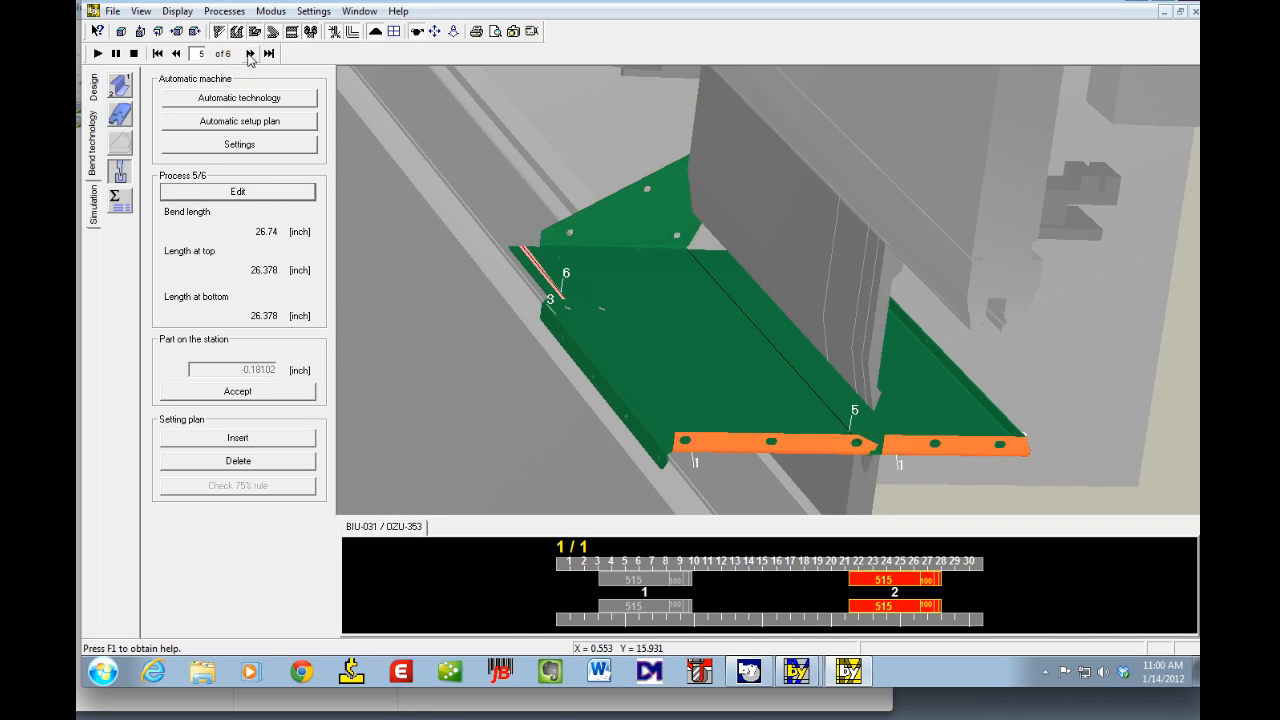
{"action": "left_click", "coordinate": [250, 53]}
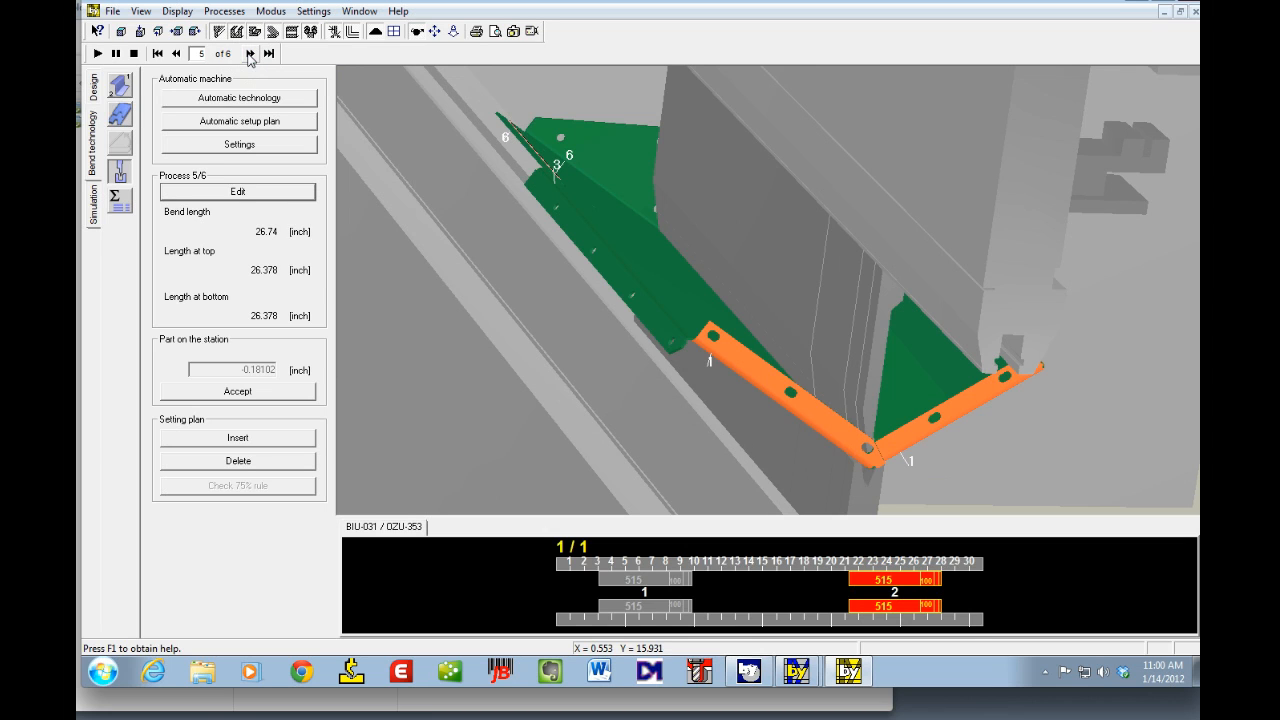
{"action": "left_click", "coordinate": [250, 53]}
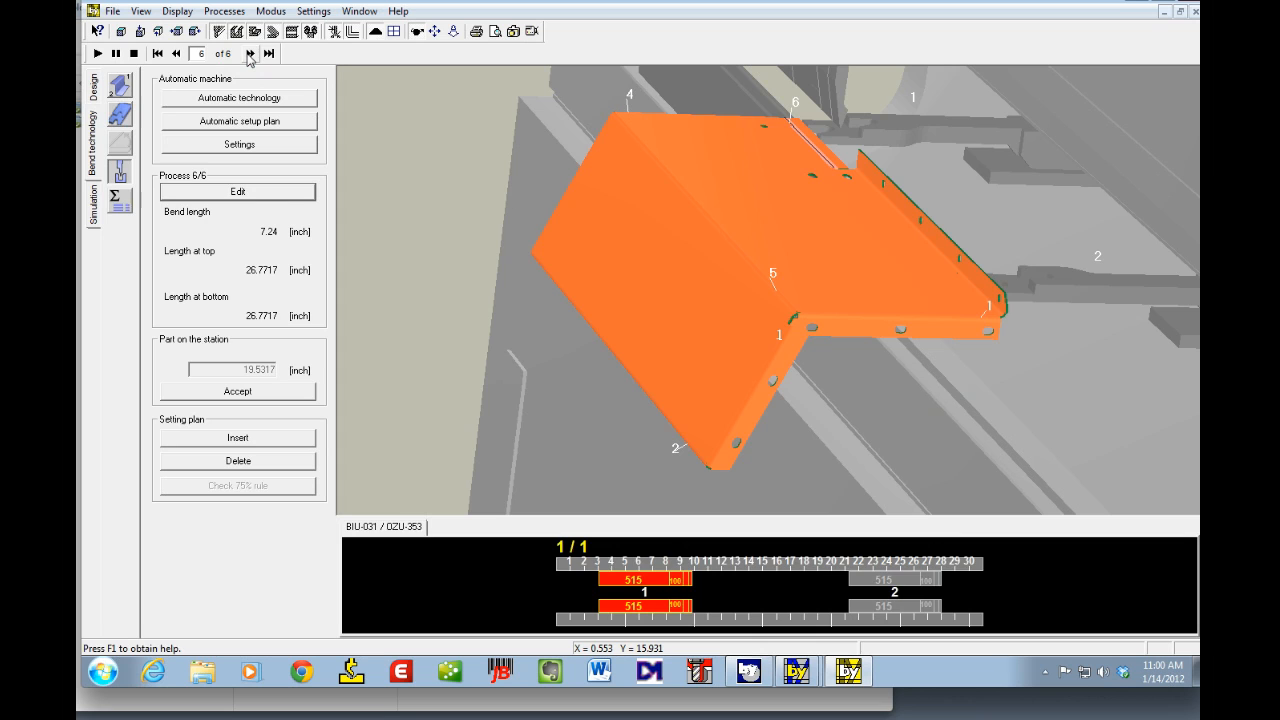
Step: Return to bend 1, open its process assignment, and set station 1's left position to 15 inches
{"action": "left_click", "coordinate": [249, 54]}
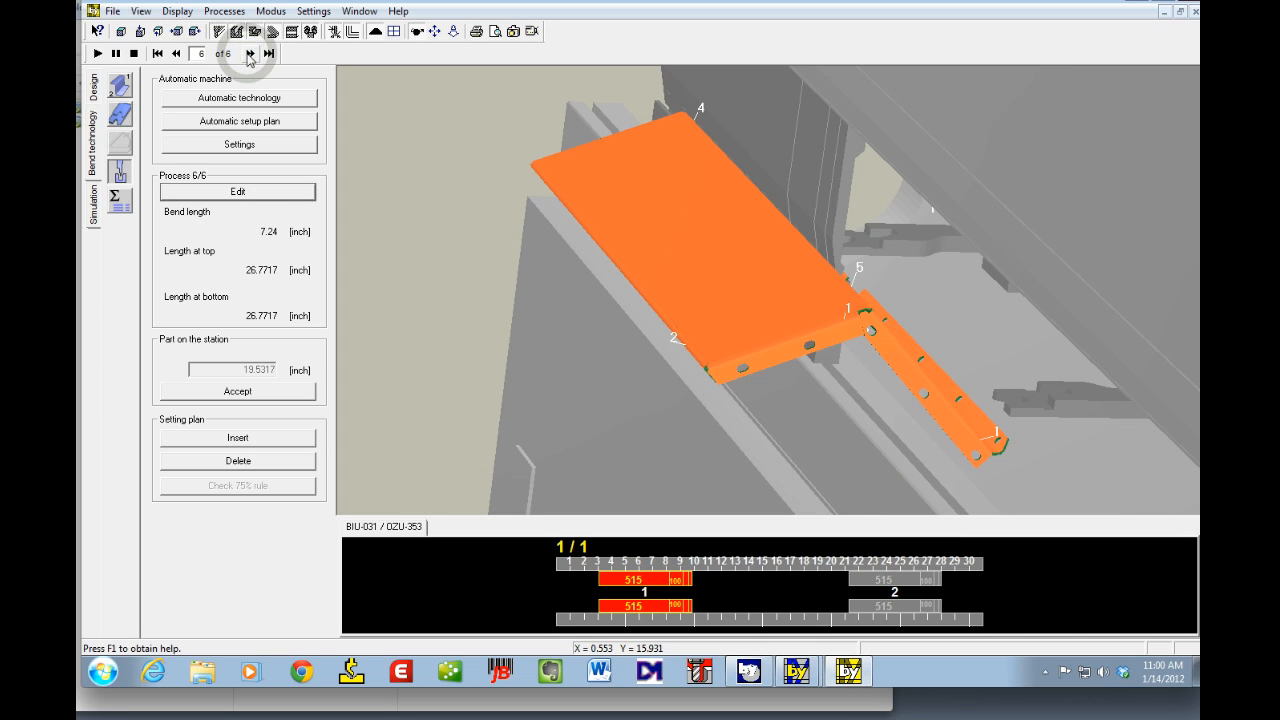
{"action": "left_click", "coordinate": [249, 53]}
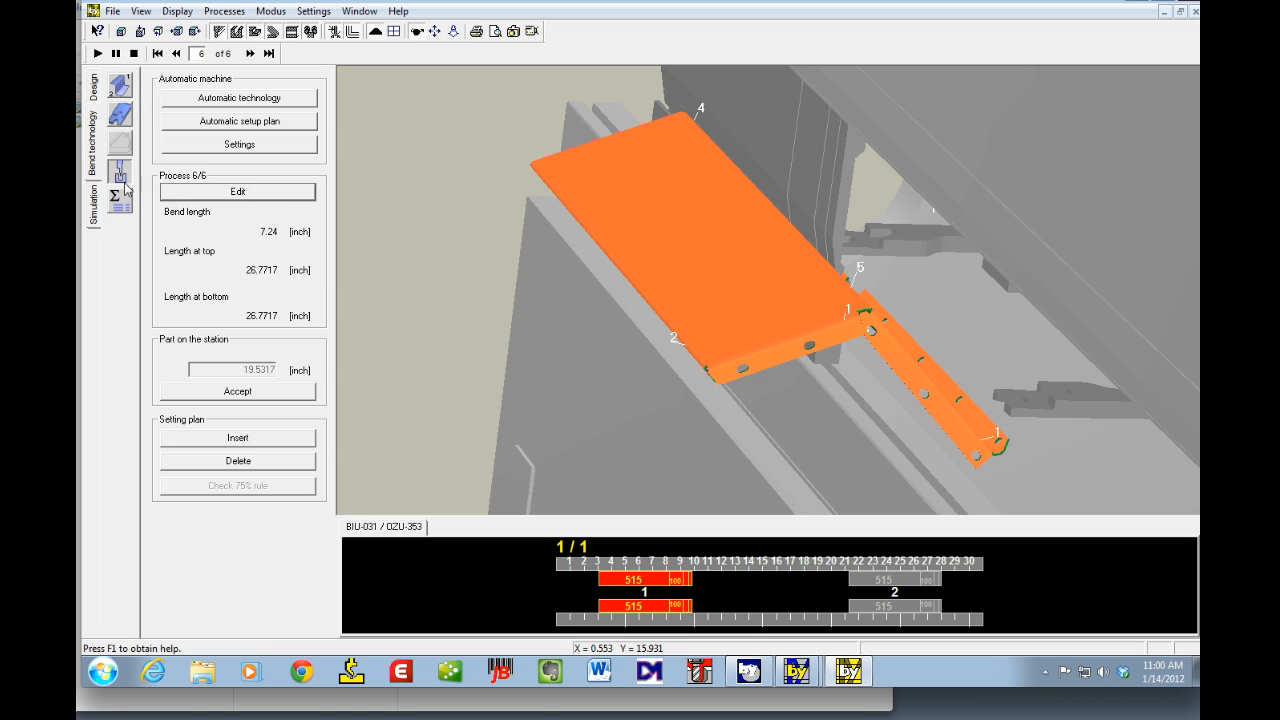
{"action": "left_click", "coordinate": [158, 54]}
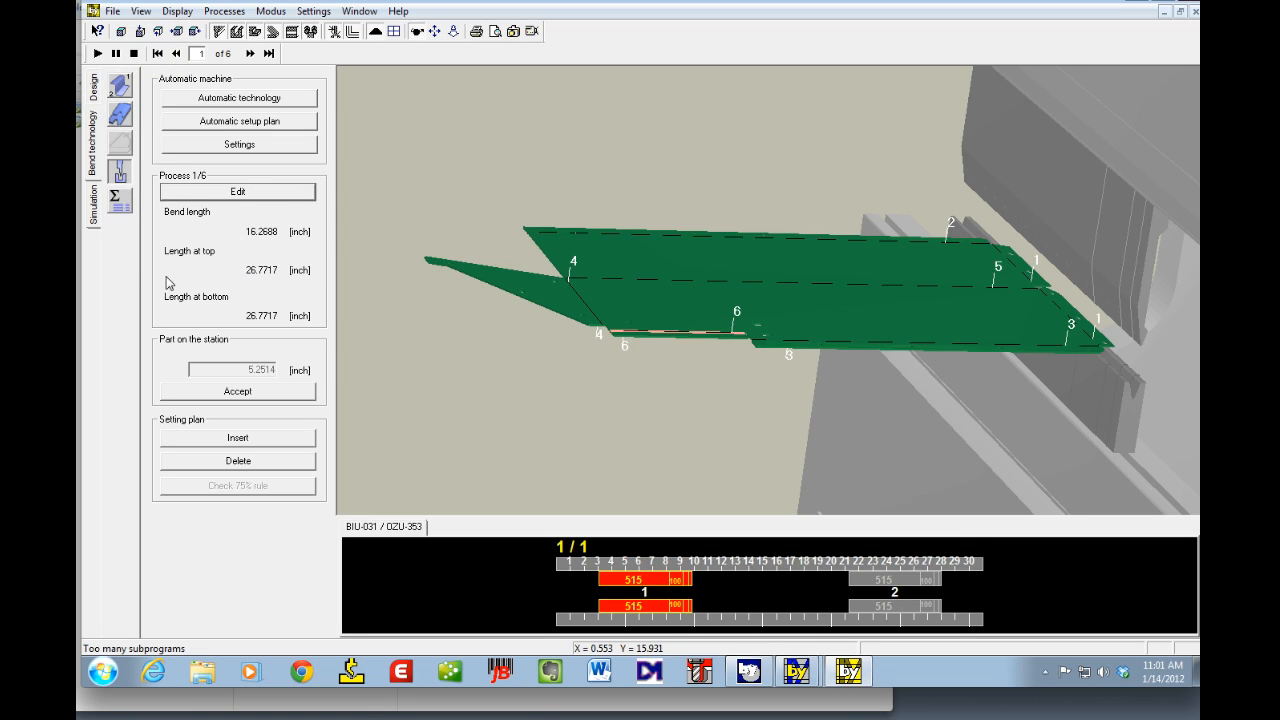
{"action": "left_click", "coordinate": [228, 192]}
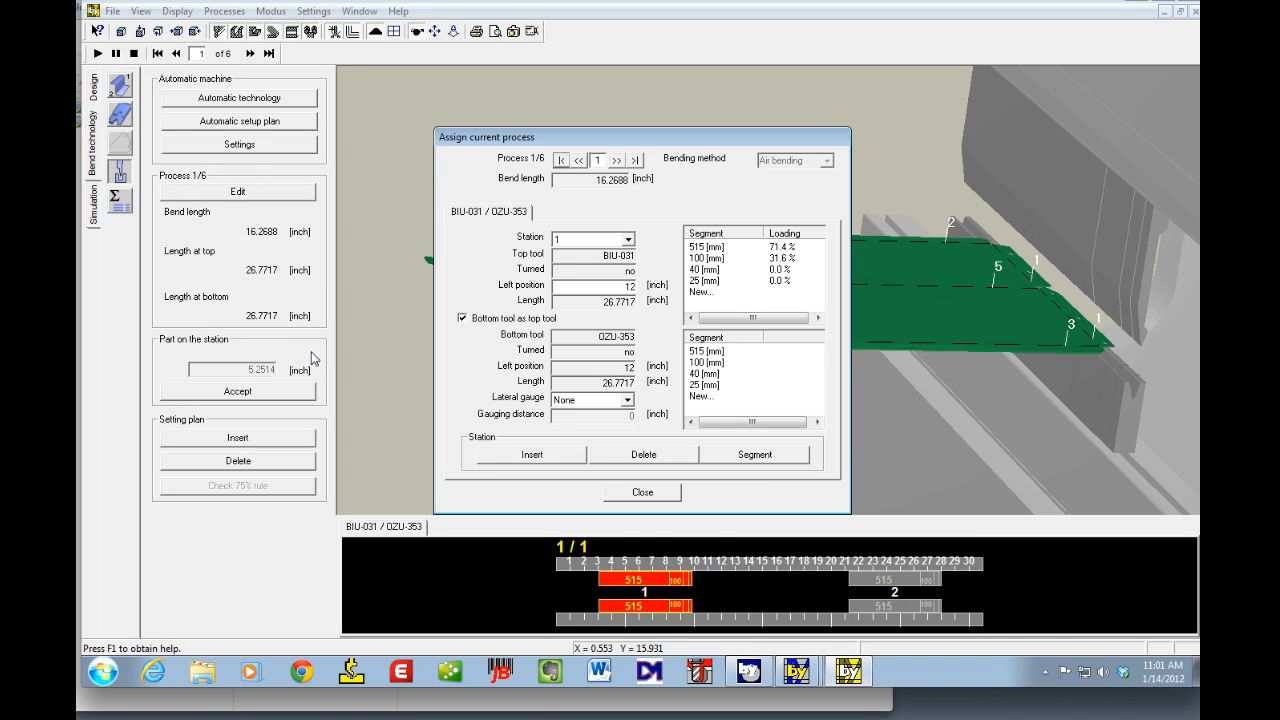
{"action": "double_click", "coordinate": [603, 287]}
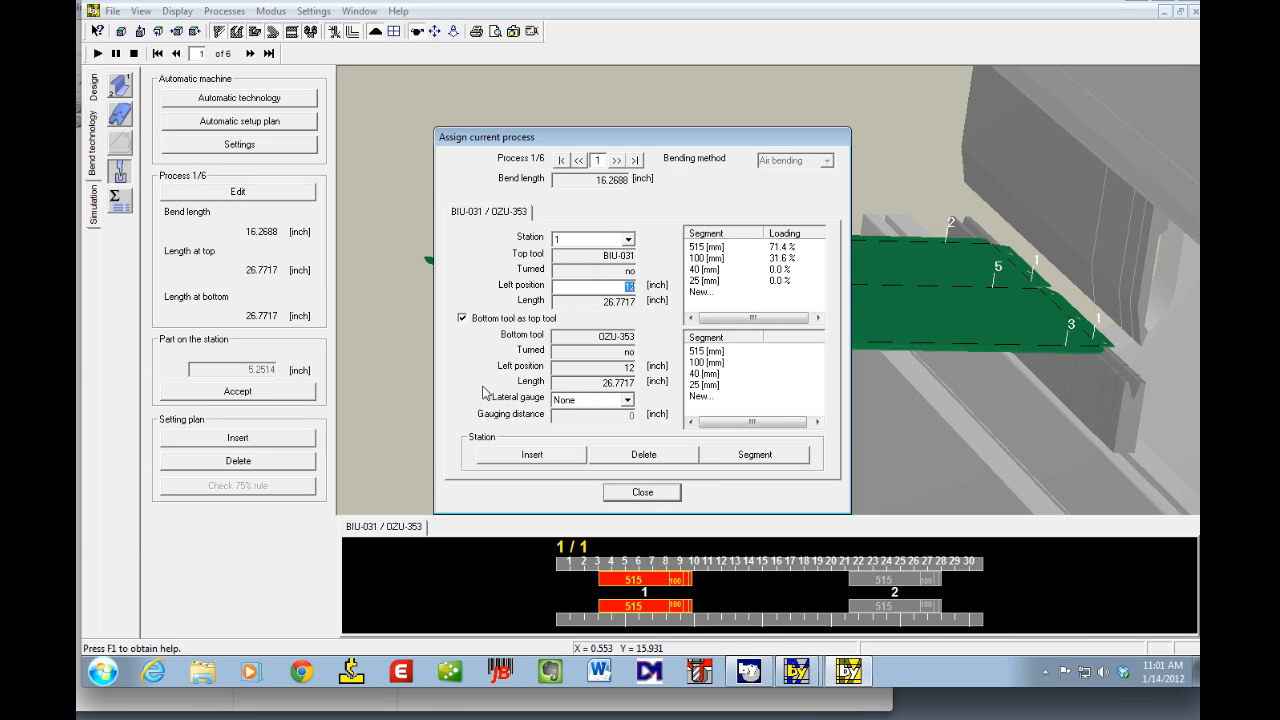
{"action": "type", "text": "1"}
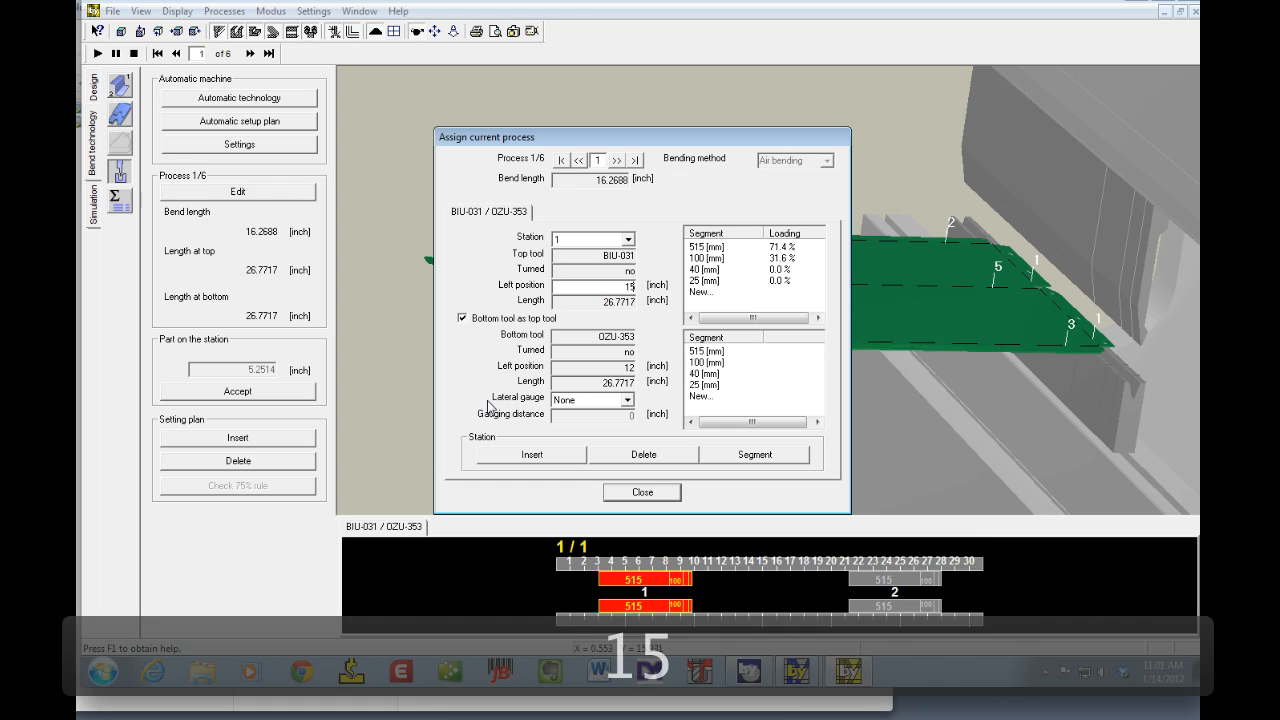
{"action": "type", "text": "5"}
{"action": "key", "text": "Tab"}
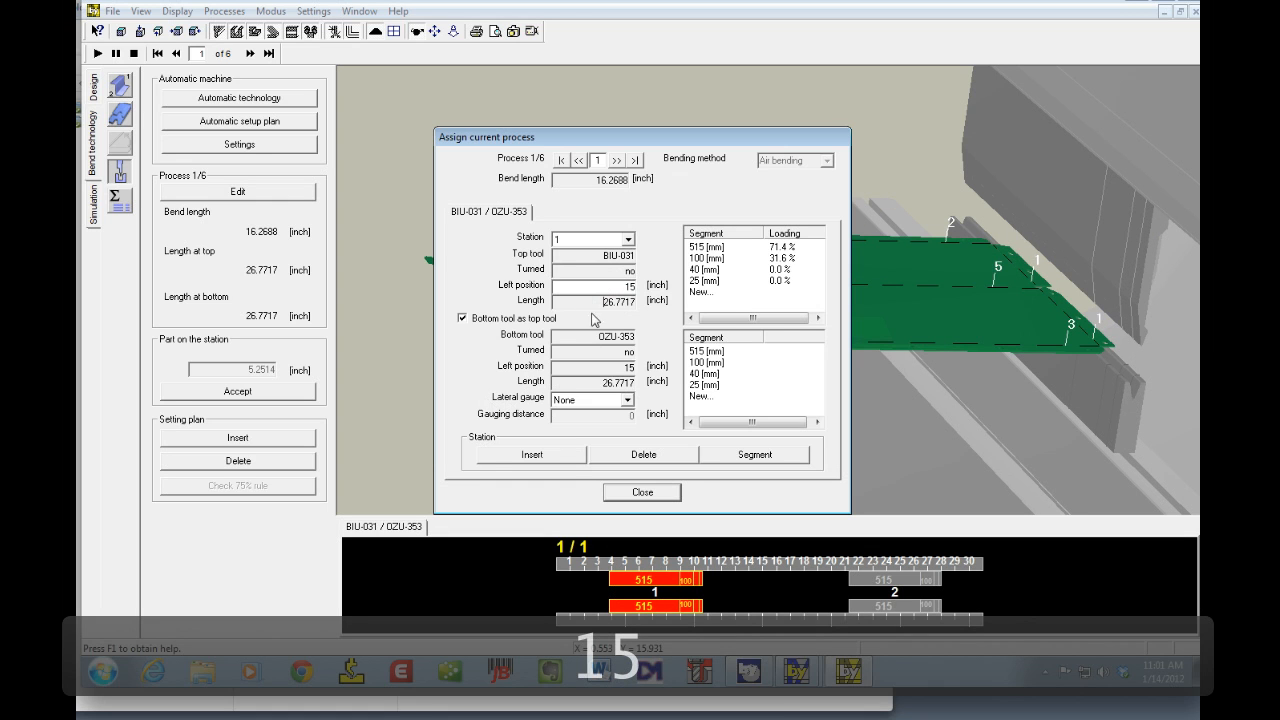
Step: Try station 1 left positions of 12 and then 20 inches for bend 1
{"action": "double_click", "coordinate": [603, 286]}
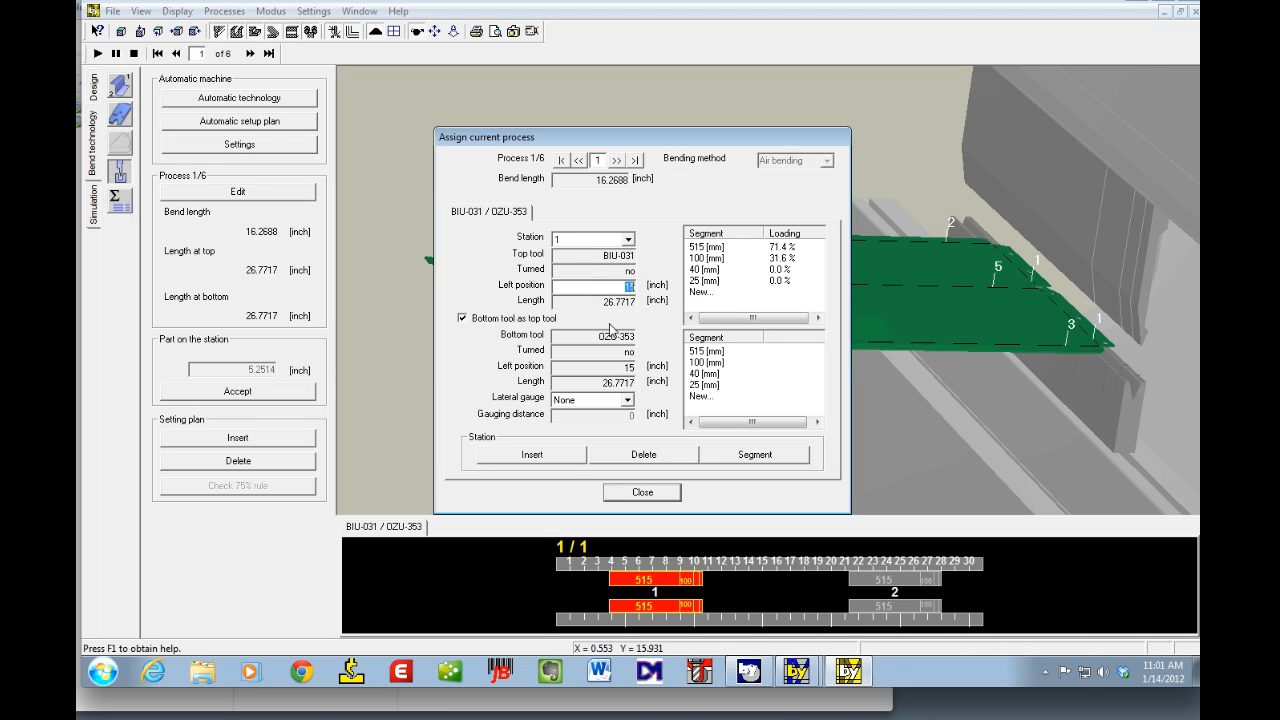
{"action": "type", "text": "12"}
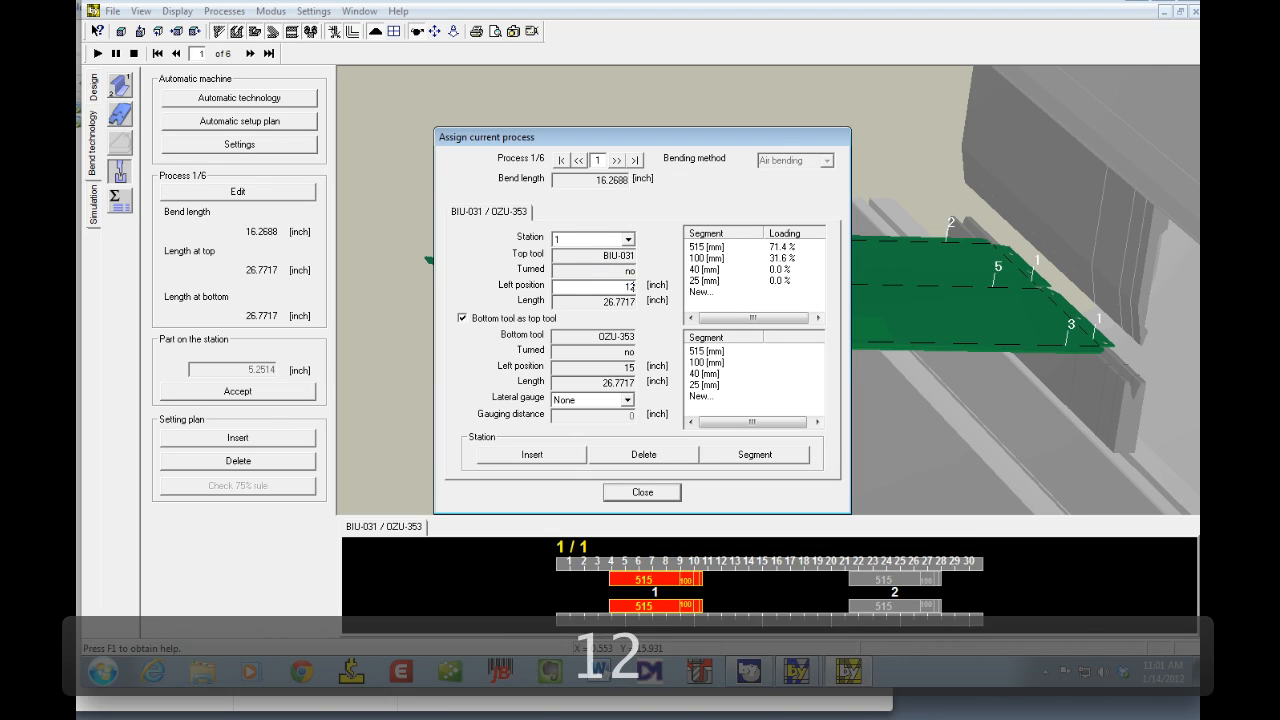
{"action": "key", "text": "Tab"}
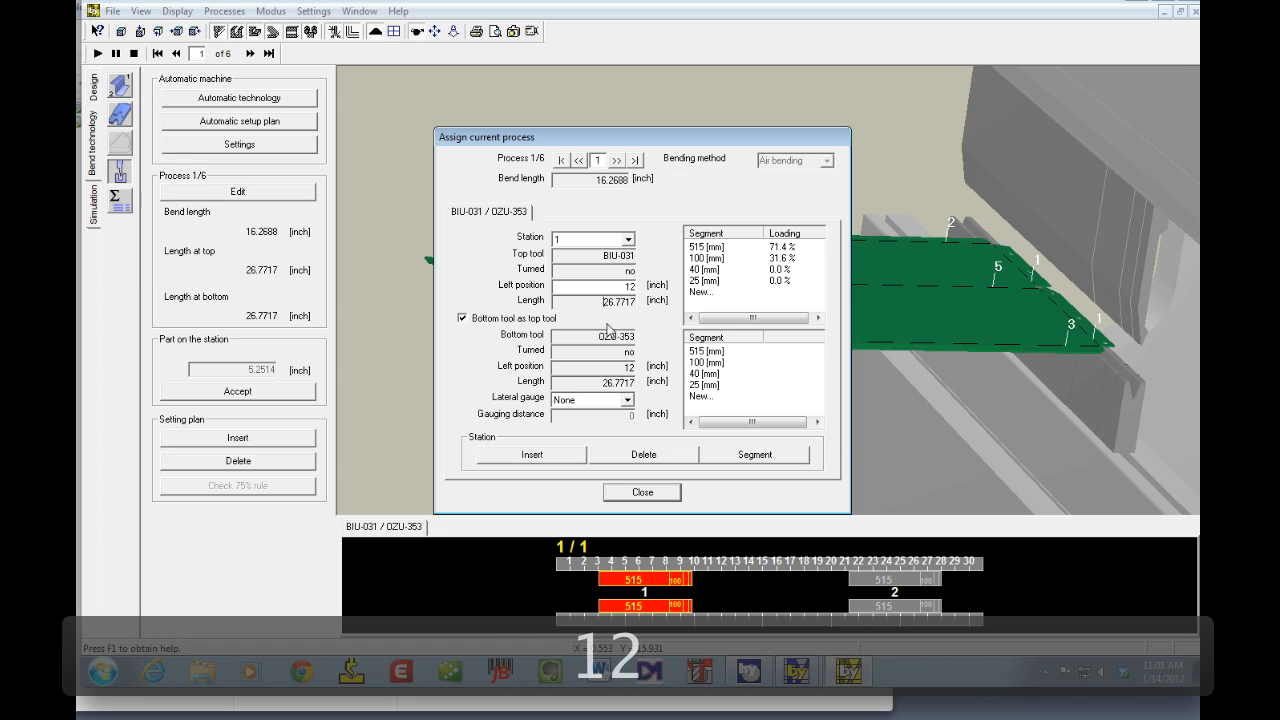
{"action": "double_click", "coordinate": [632, 287]}
{"action": "type", "text": "20"}
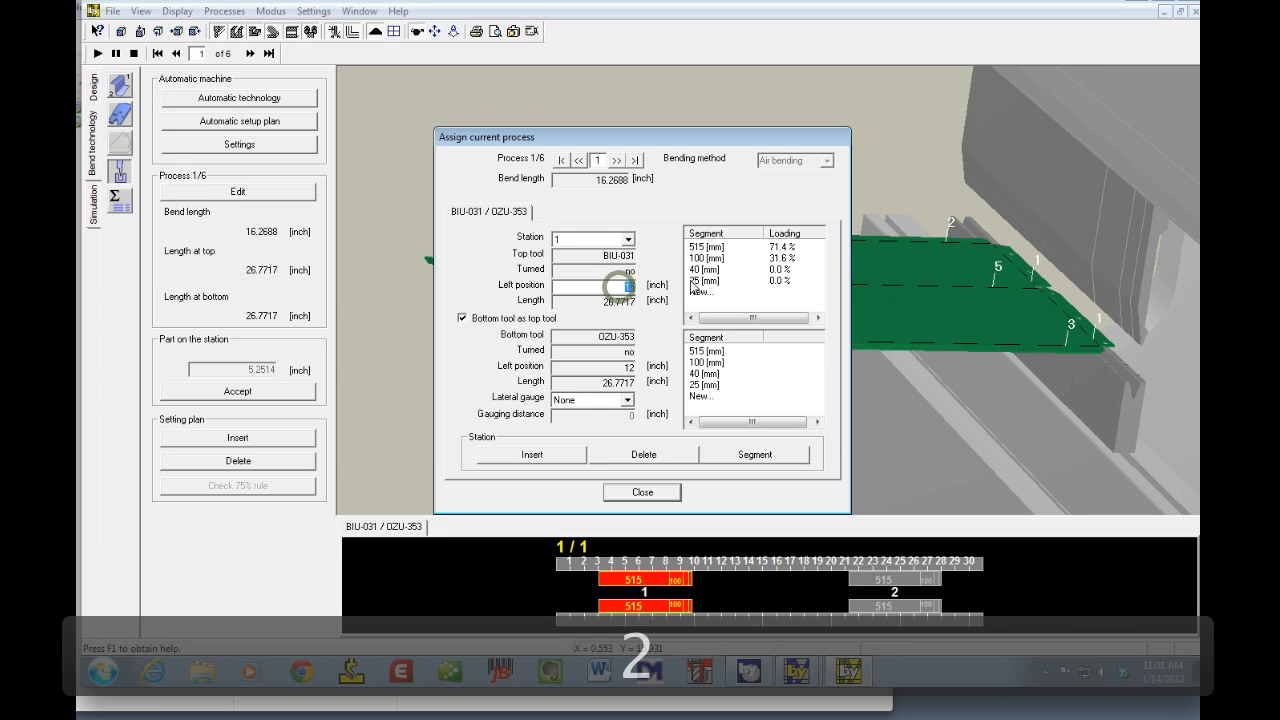
{"action": "key", "text": "Tab"}
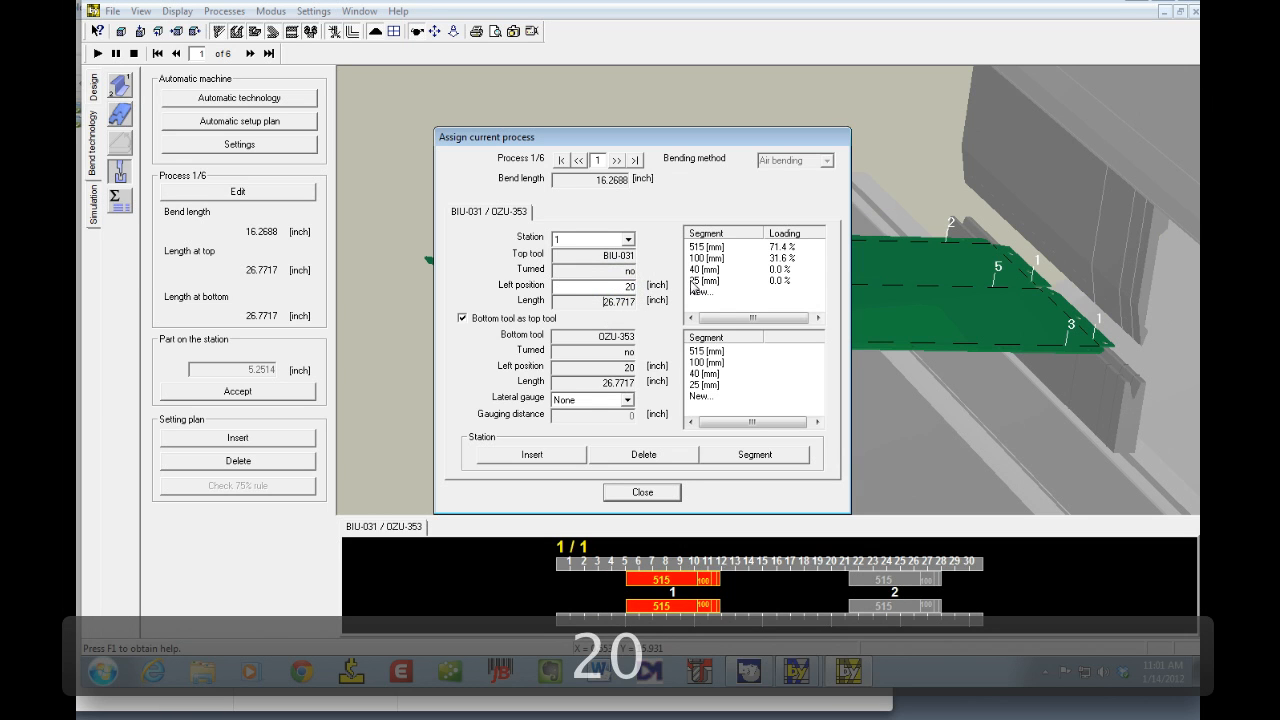
Step: Set station 1's left position to 25 inches for bend 1
{"action": "double_click", "coordinate": [603, 285]}
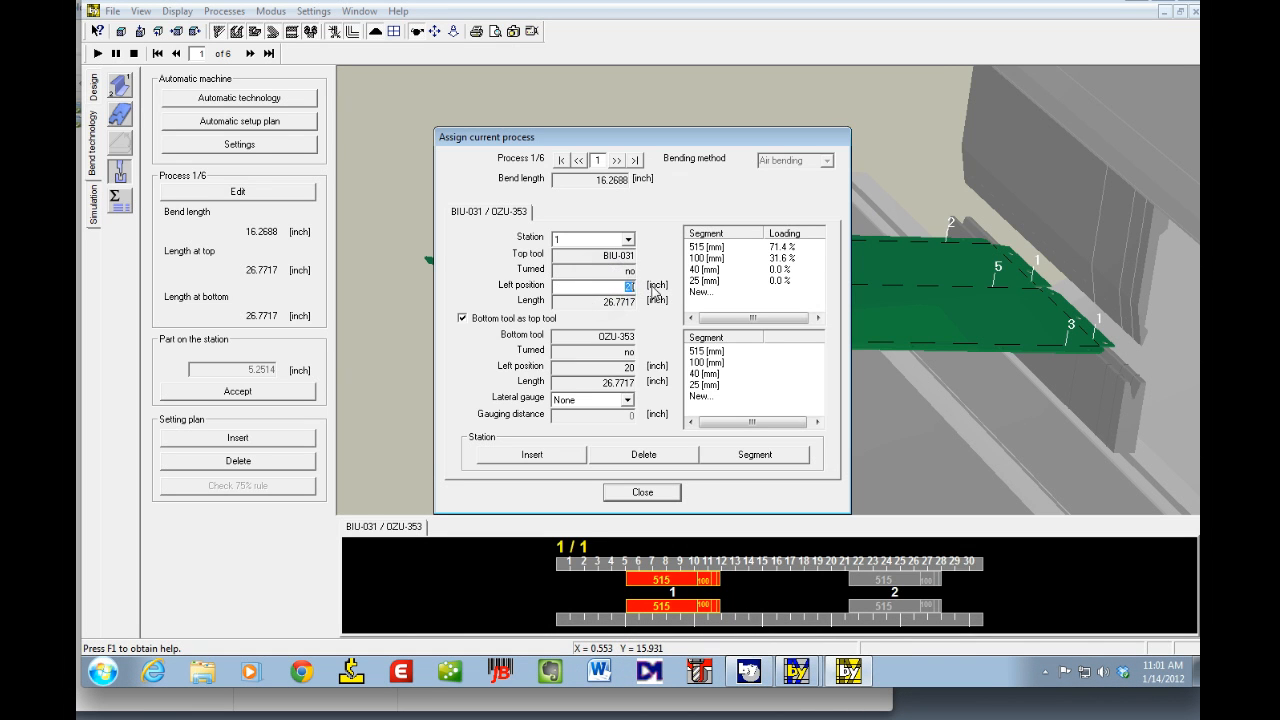
{"action": "type", "text": "25"}
{"action": "key", "text": "Tab"}
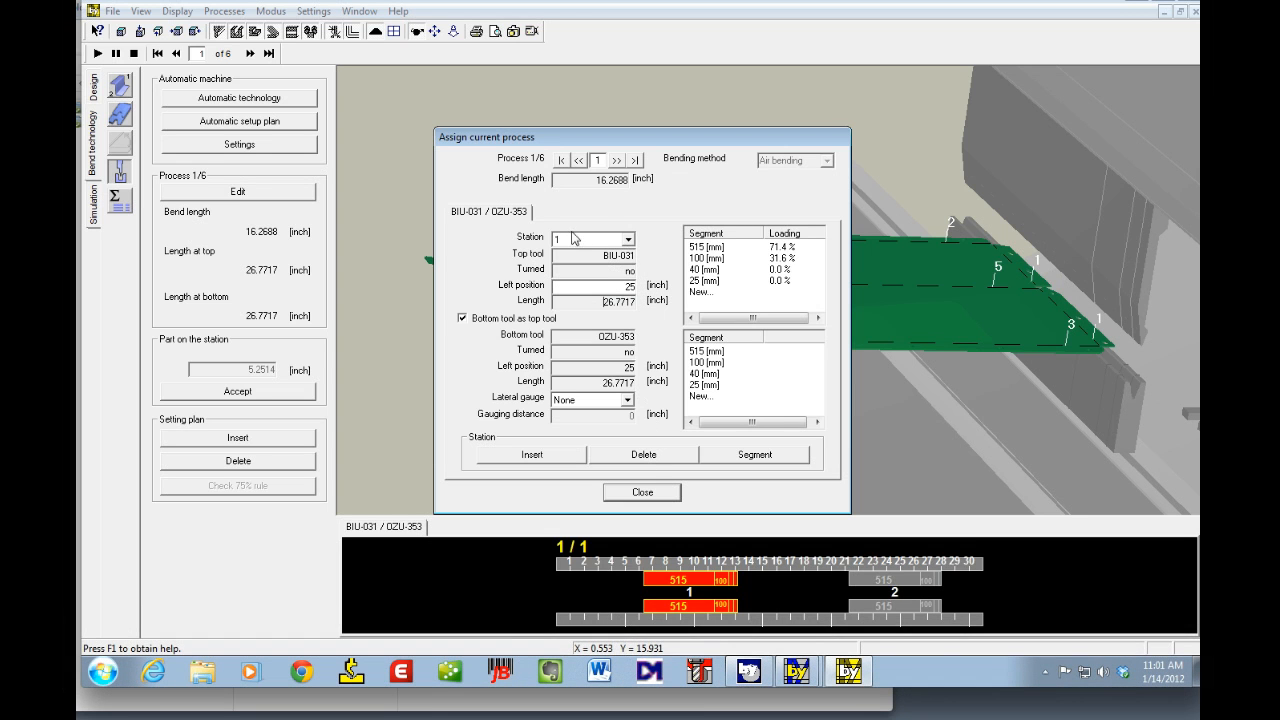
Step: Step to bend 5 in the assignment dialog and set its station left position to 50 inches
{"action": "left_click", "coordinate": [617, 160]}
{"action": "left_click", "coordinate": [617, 160]}
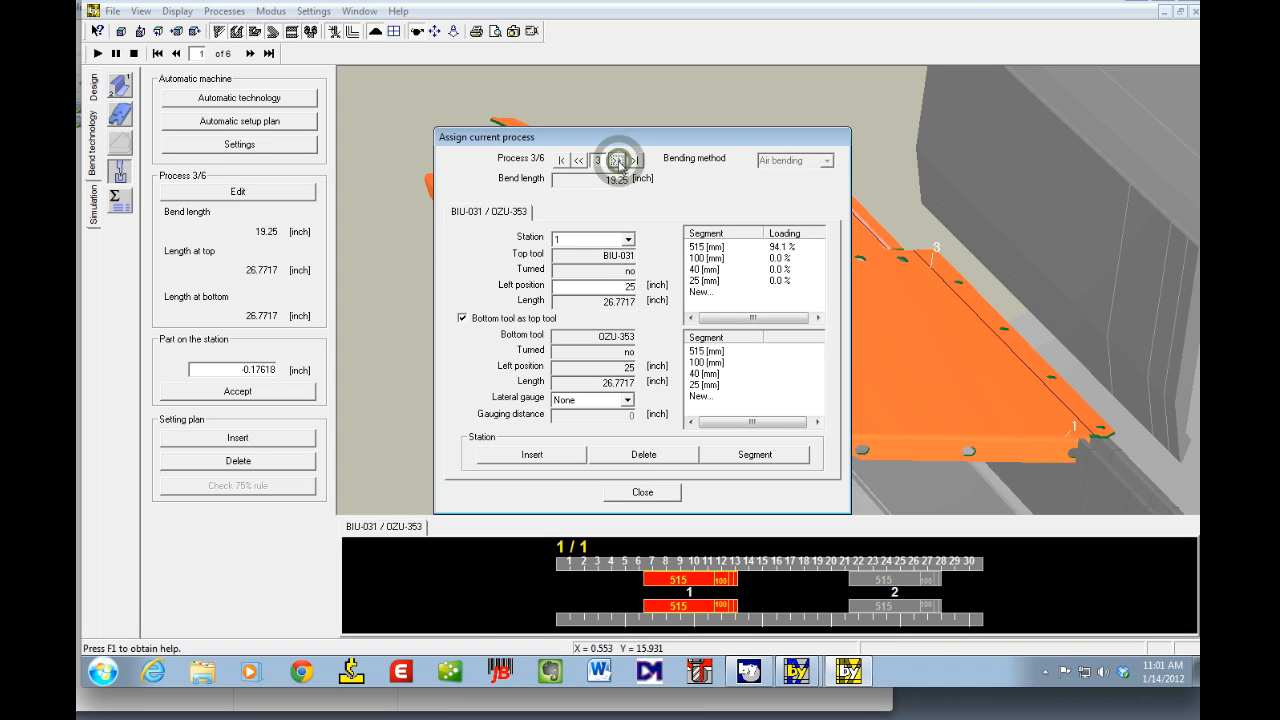
{"action": "left_click", "coordinate": [617, 160]}
{"action": "left_click", "coordinate": [617, 160]}
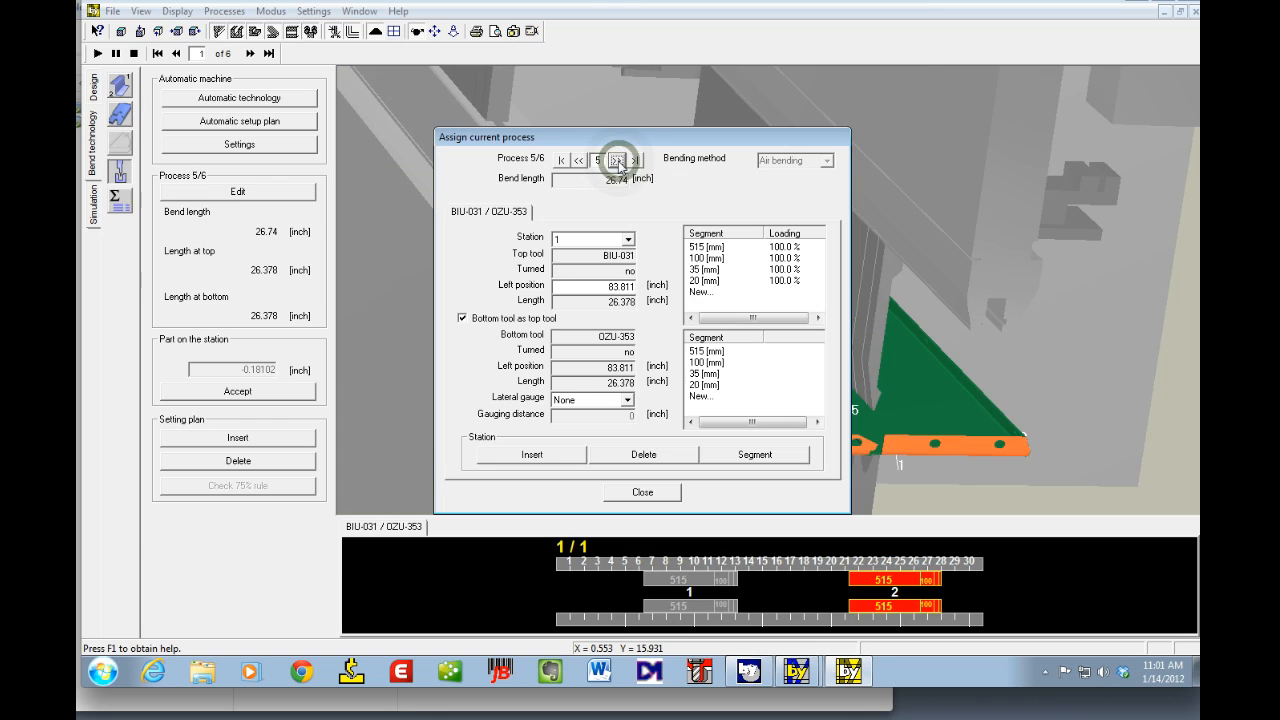
{"action": "double_click", "coordinate": [584, 286]}
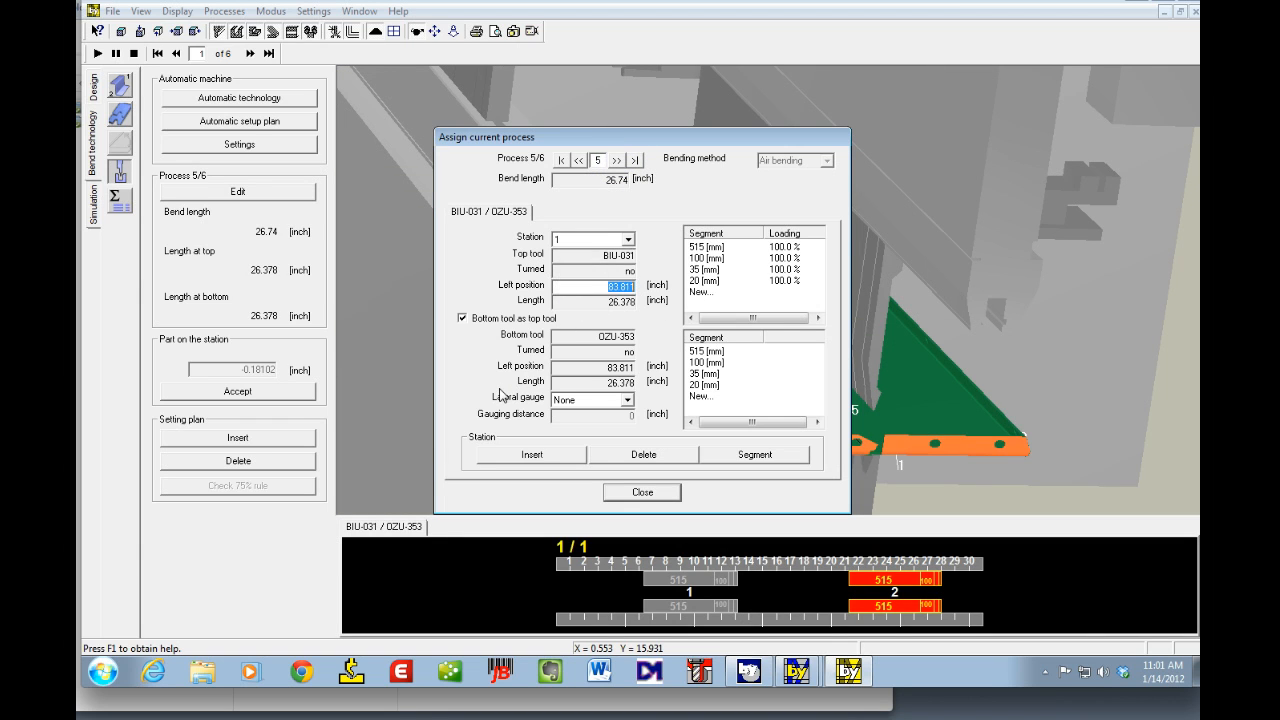
{"action": "type", "text": "50"}
{"action": "key", "text": "Tab"}
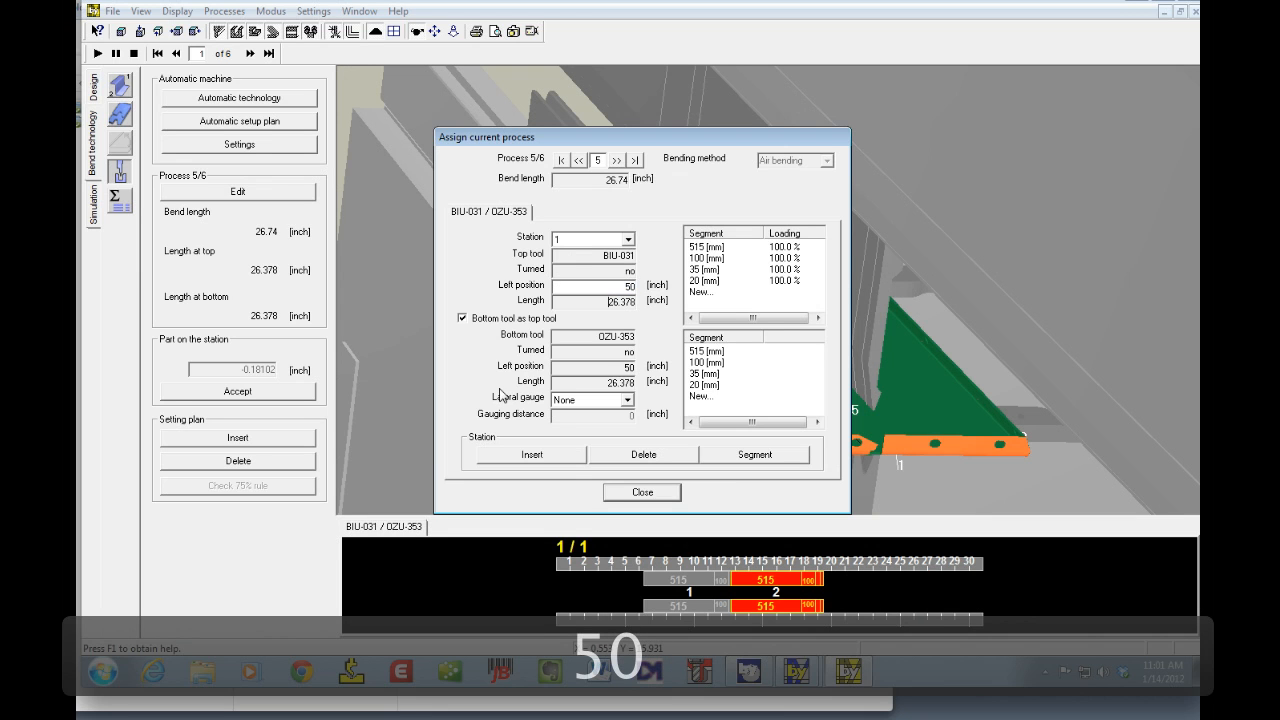
Step: Try bend 5's station left positions of 60 and then 70 inches
{"action": "double_click", "coordinate": [588, 285]}
{"action": "type", "text": "60"}
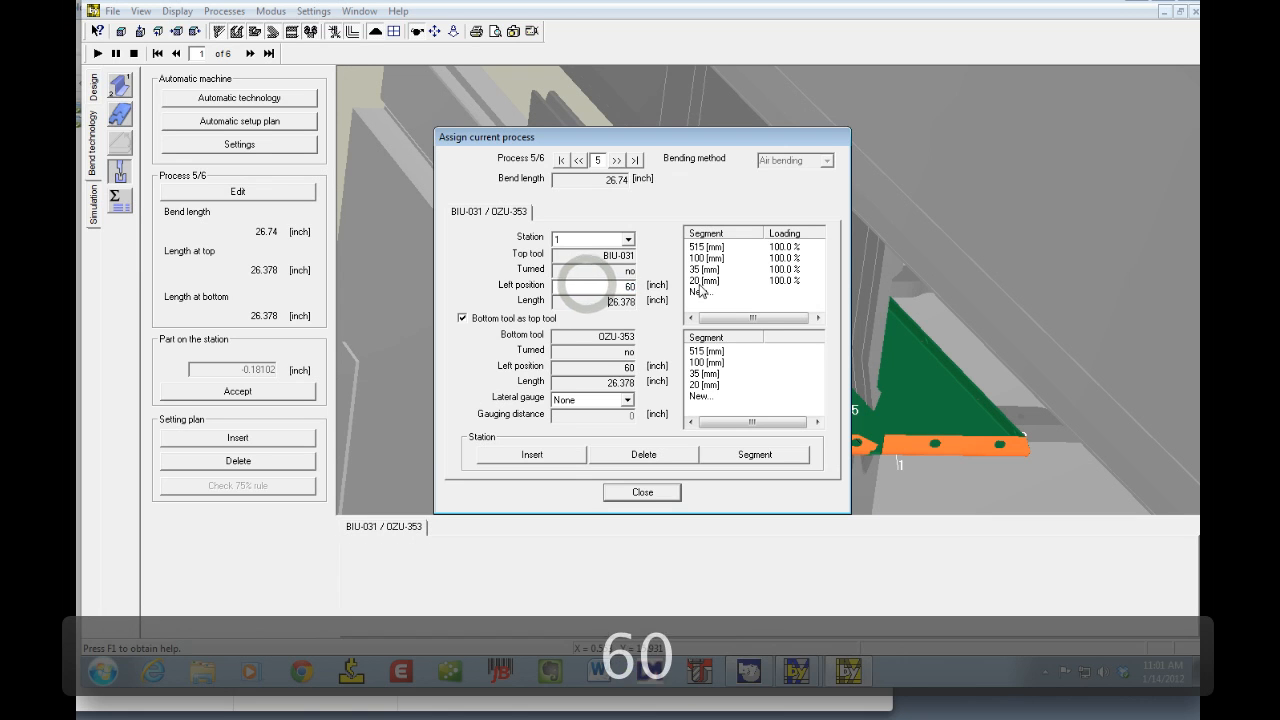
{"action": "key", "text": "Tab"}
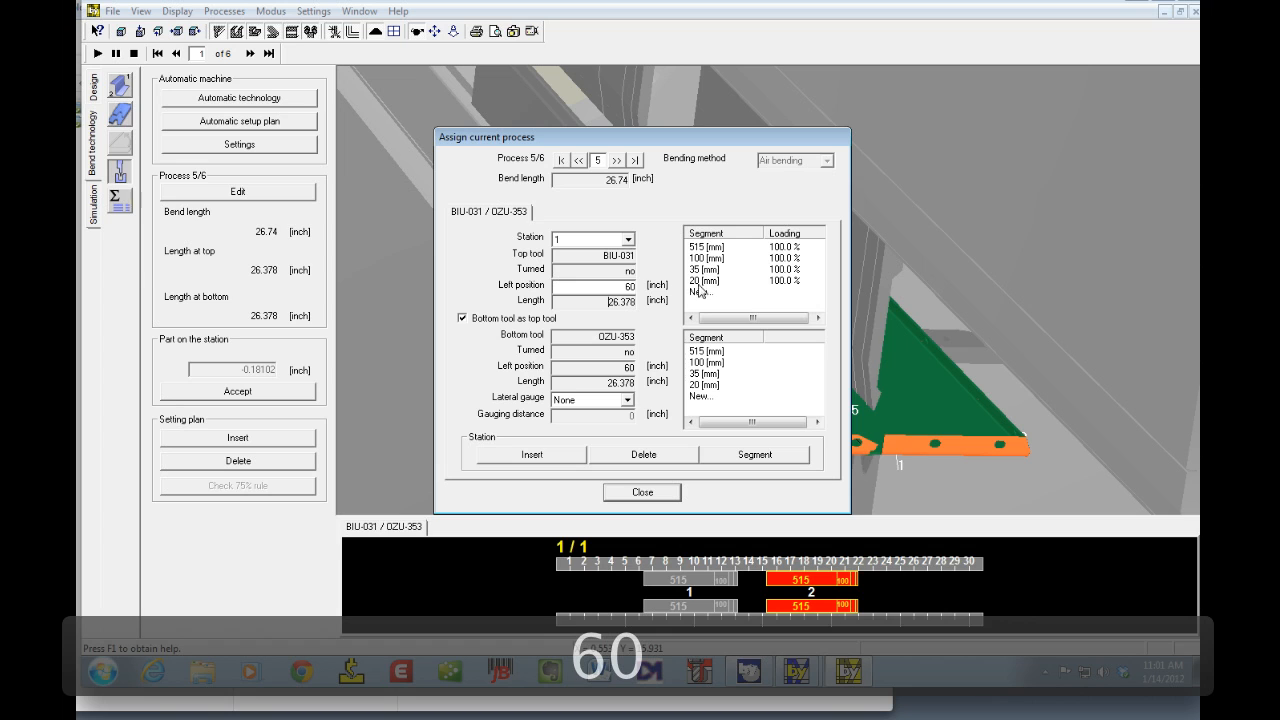
{"action": "double_click", "coordinate": [612, 286]}
{"action": "type", "text": "70"}
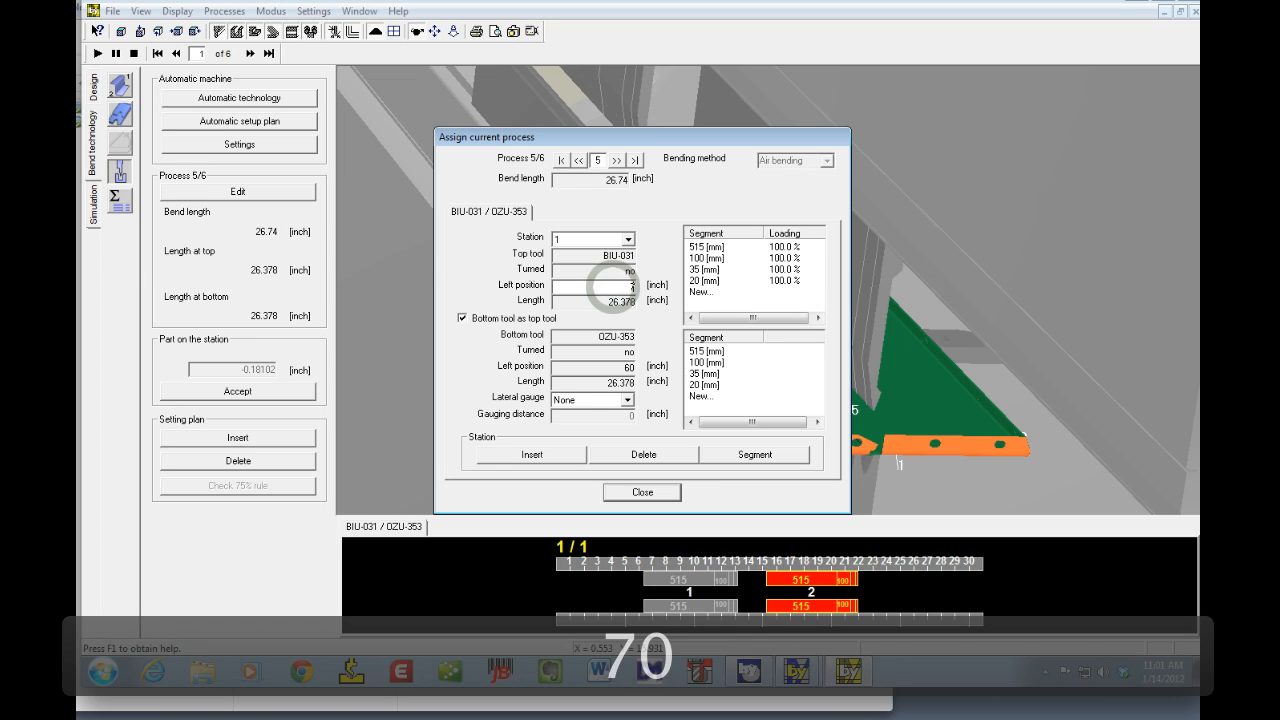
{"action": "key", "text": "Tab"}
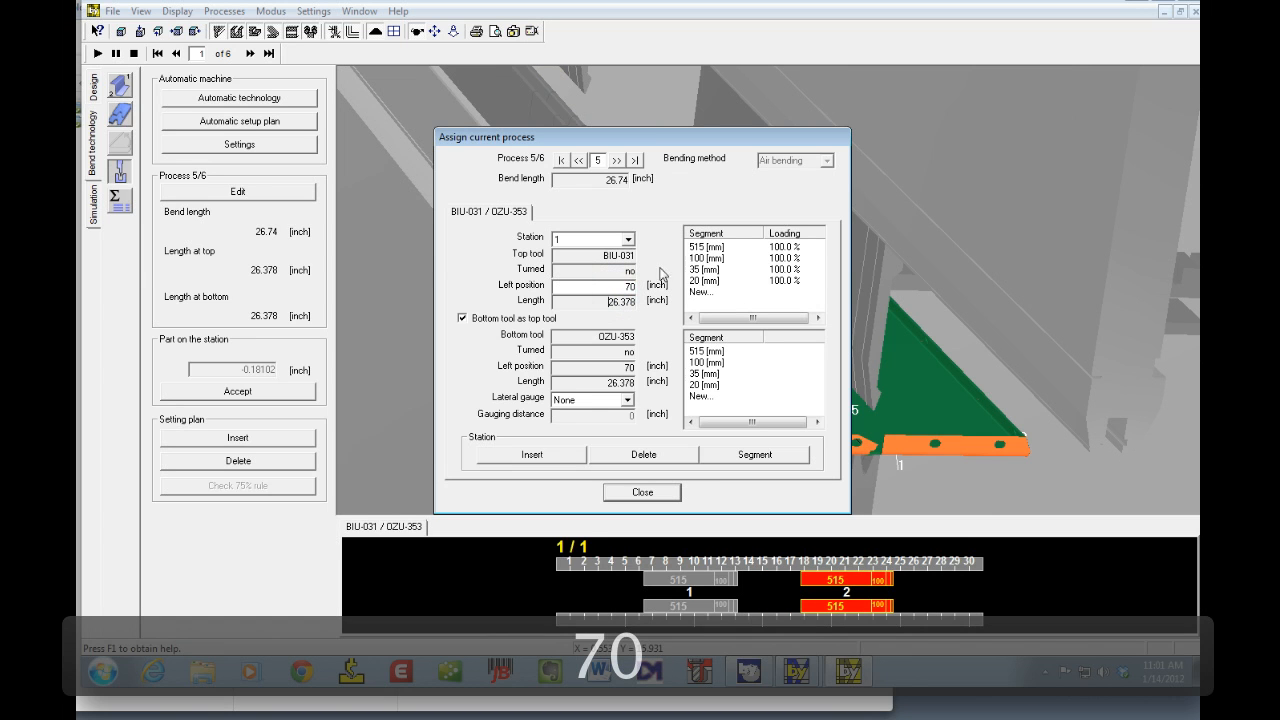
Step: Set bend 5's station left position to 65 inches and close the assignment dialog
{"action": "double_click", "coordinate": [611, 286]}
{"action": "type", "text": "65"}
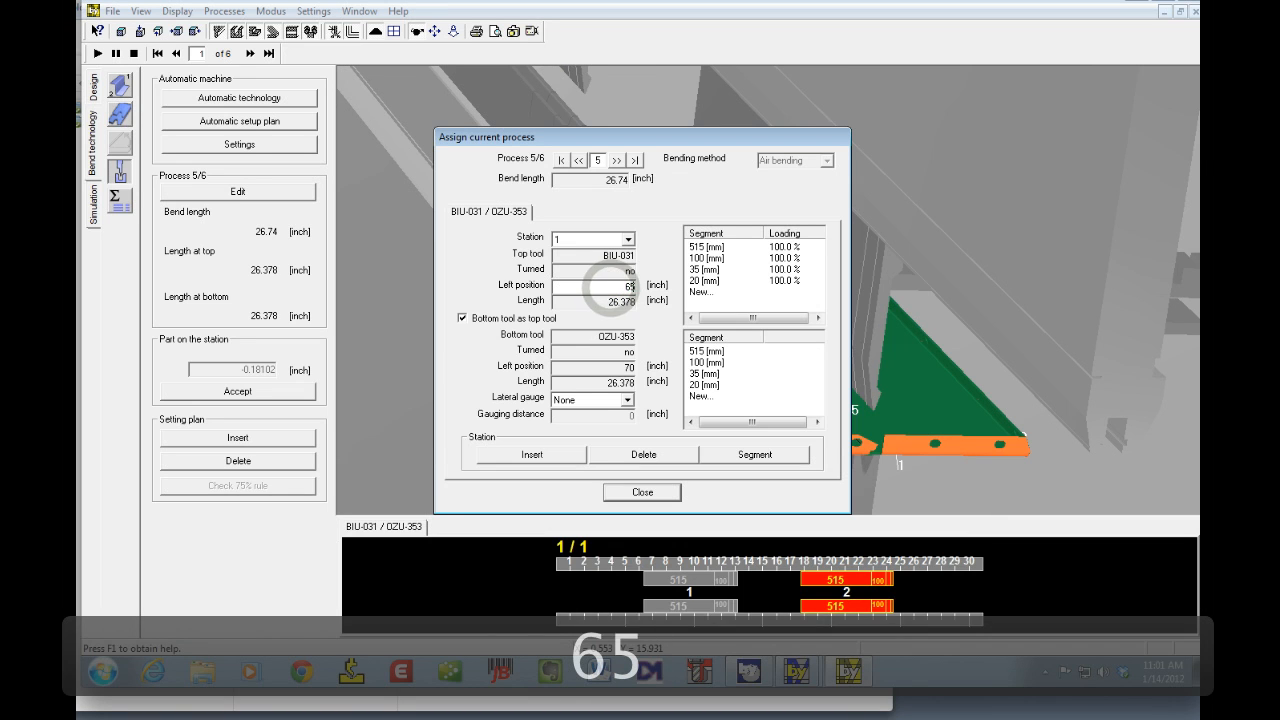
{"action": "key", "text": "Tab"}
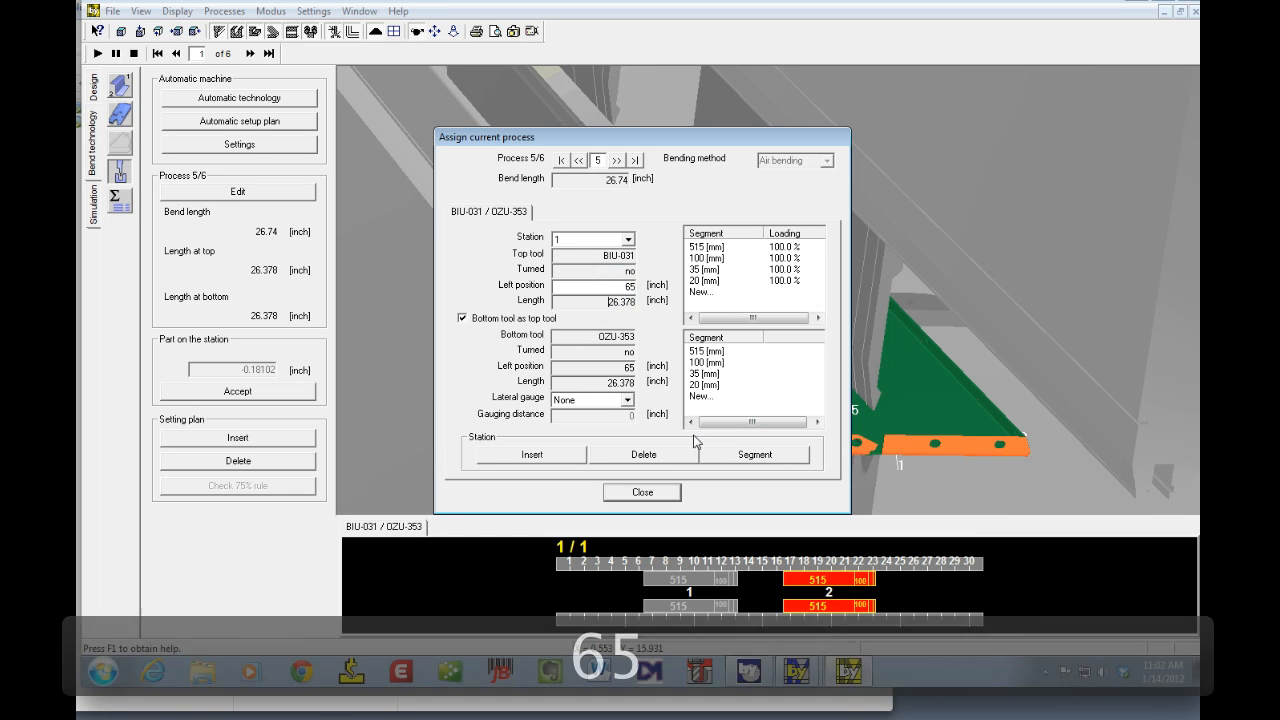
{"action": "left_click", "coordinate": [638, 494]}
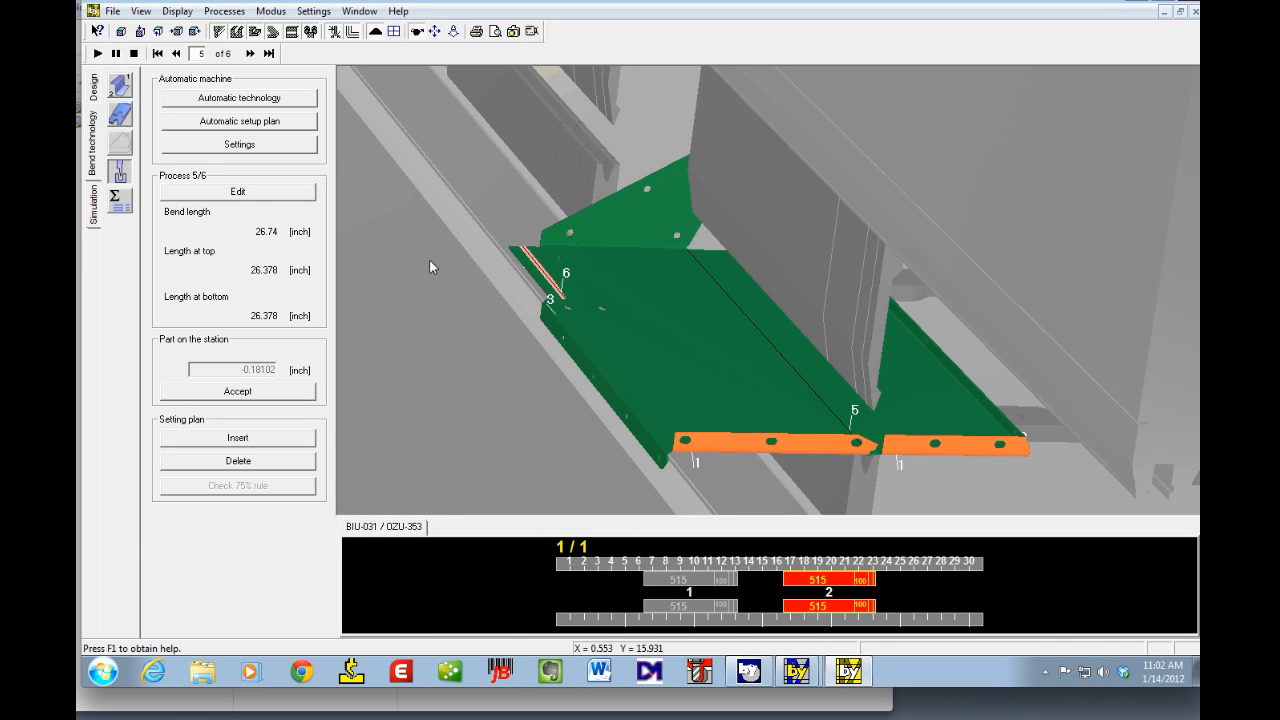
Step: Return to bend 1 and run the bending simulation, cancelling at the collision
{"action": "left_click", "coordinate": [157, 53]}
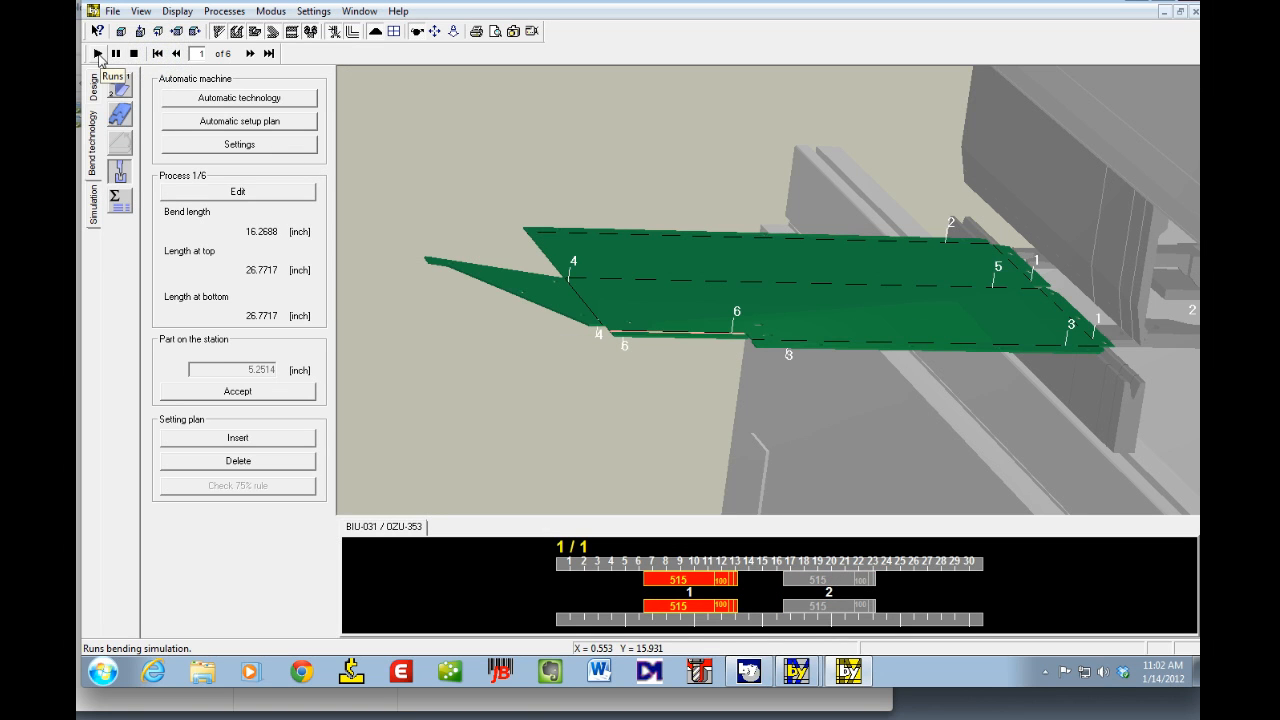
{"action": "left_click", "coordinate": [98, 54]}
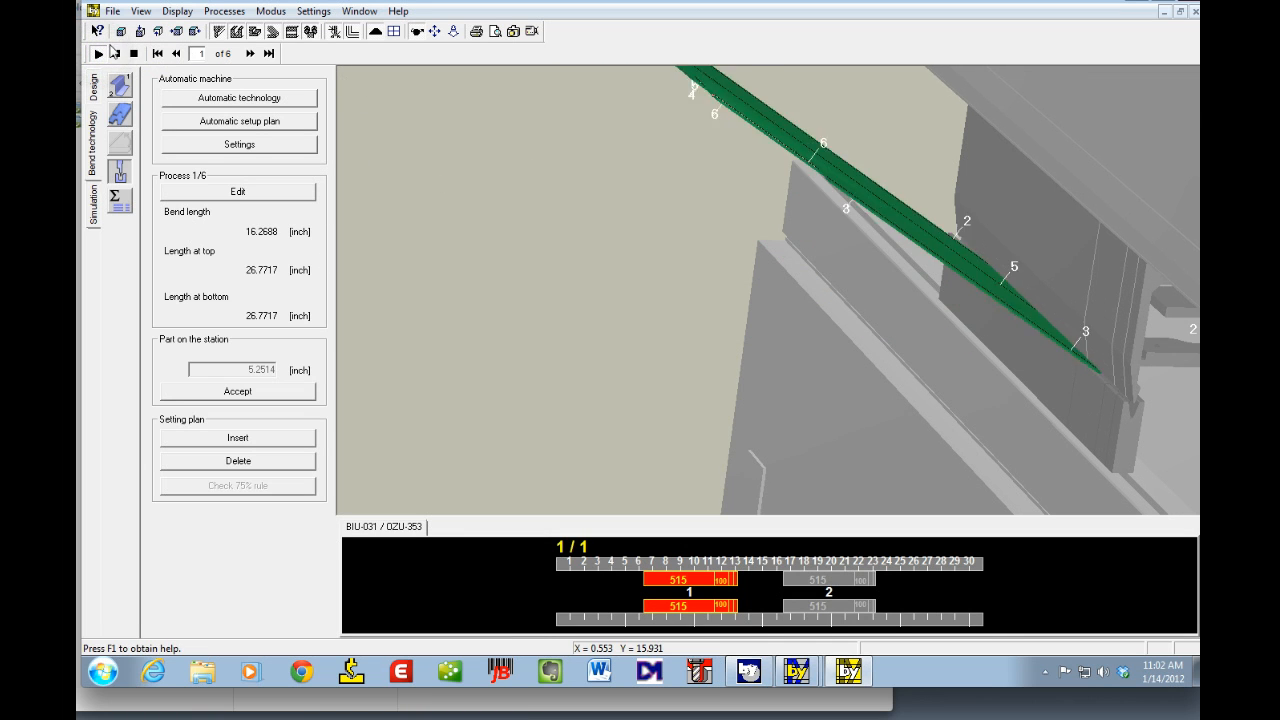
{"action": "left_click", "coordinate": [120, 31]}
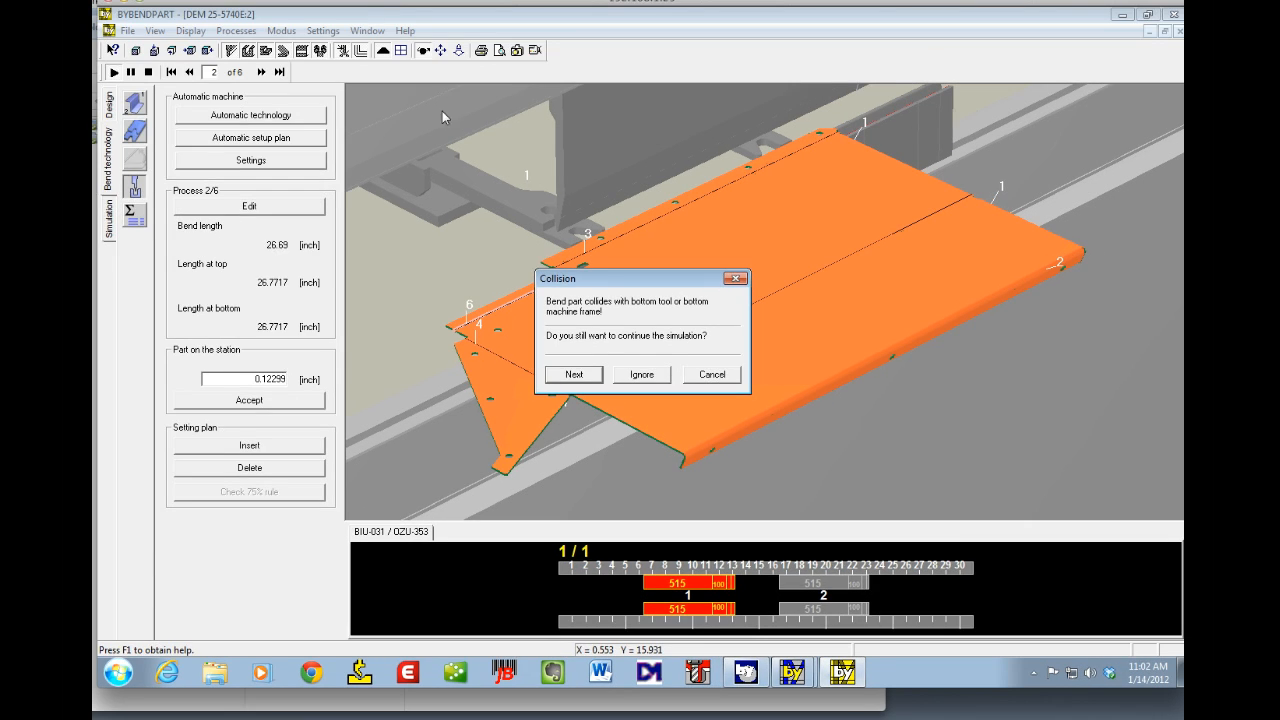
{"action": "left_click", "coordinate": [714, 374]}
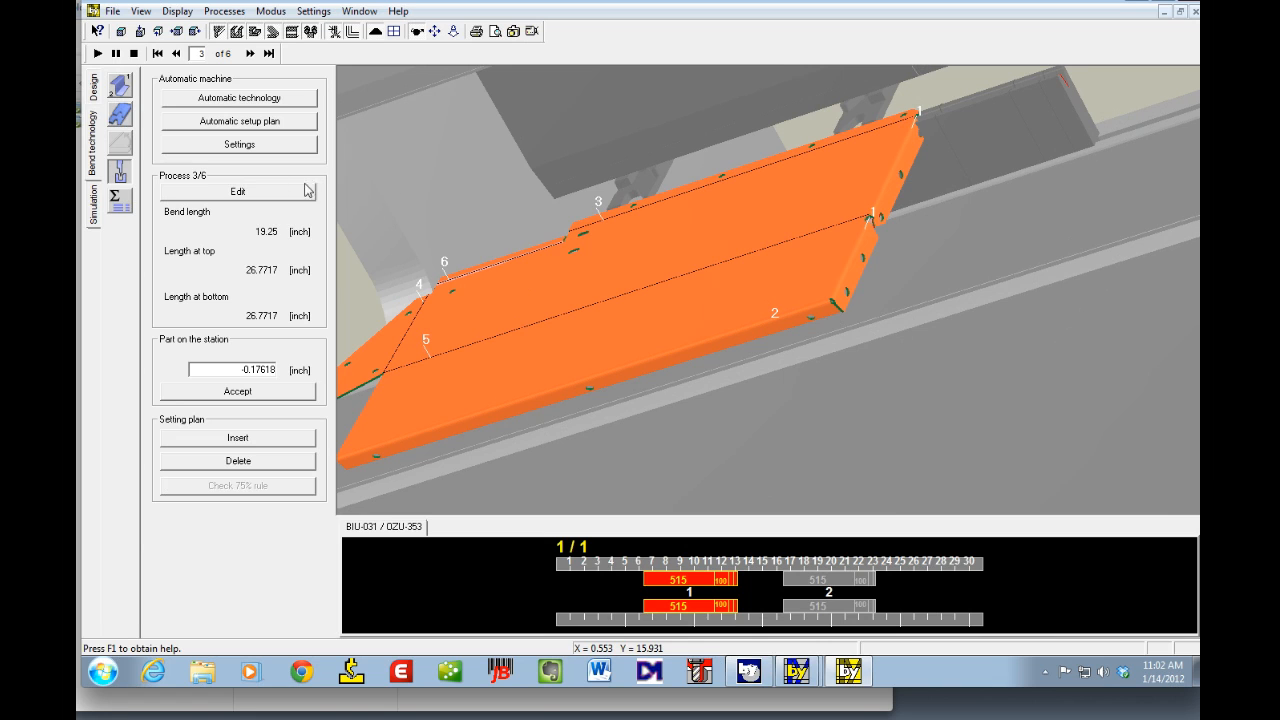
Step: Set bend 3's part position on the station to 7.6 inches and accept it
{"action": "left_click", "coordinate": [216, 189]}
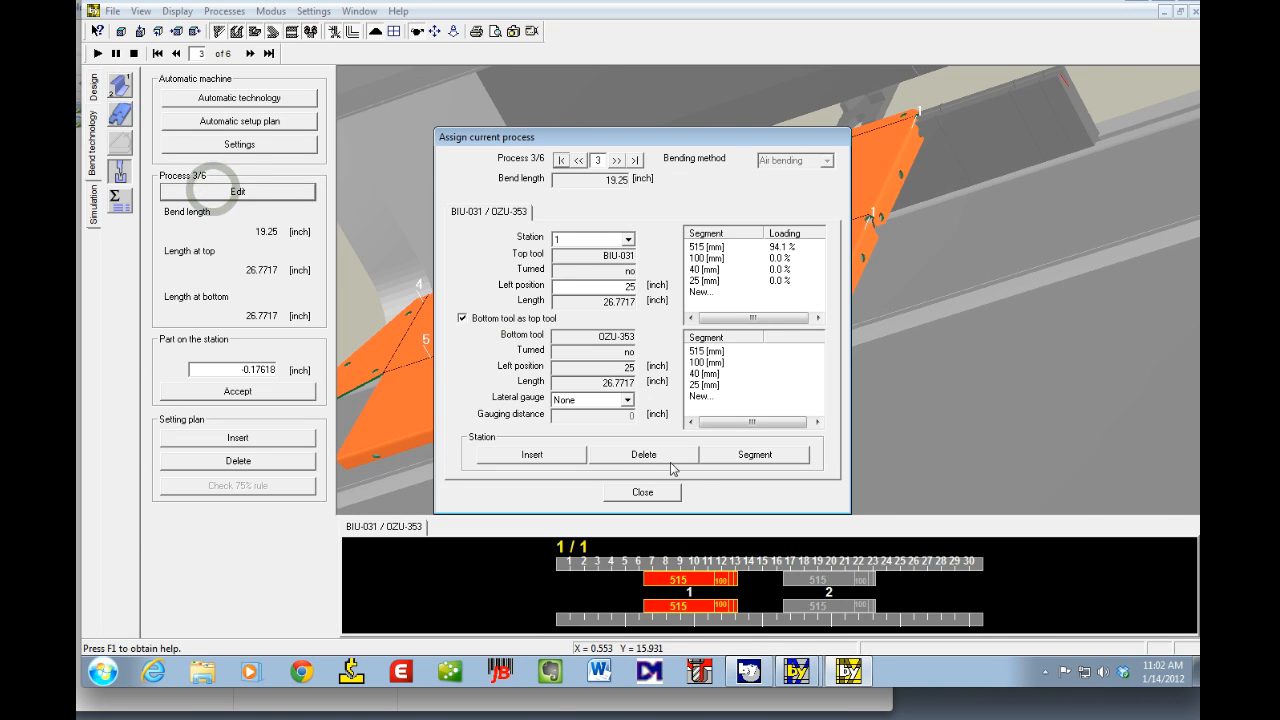
{"action": "left_click", "coordinate": [650, 492]}
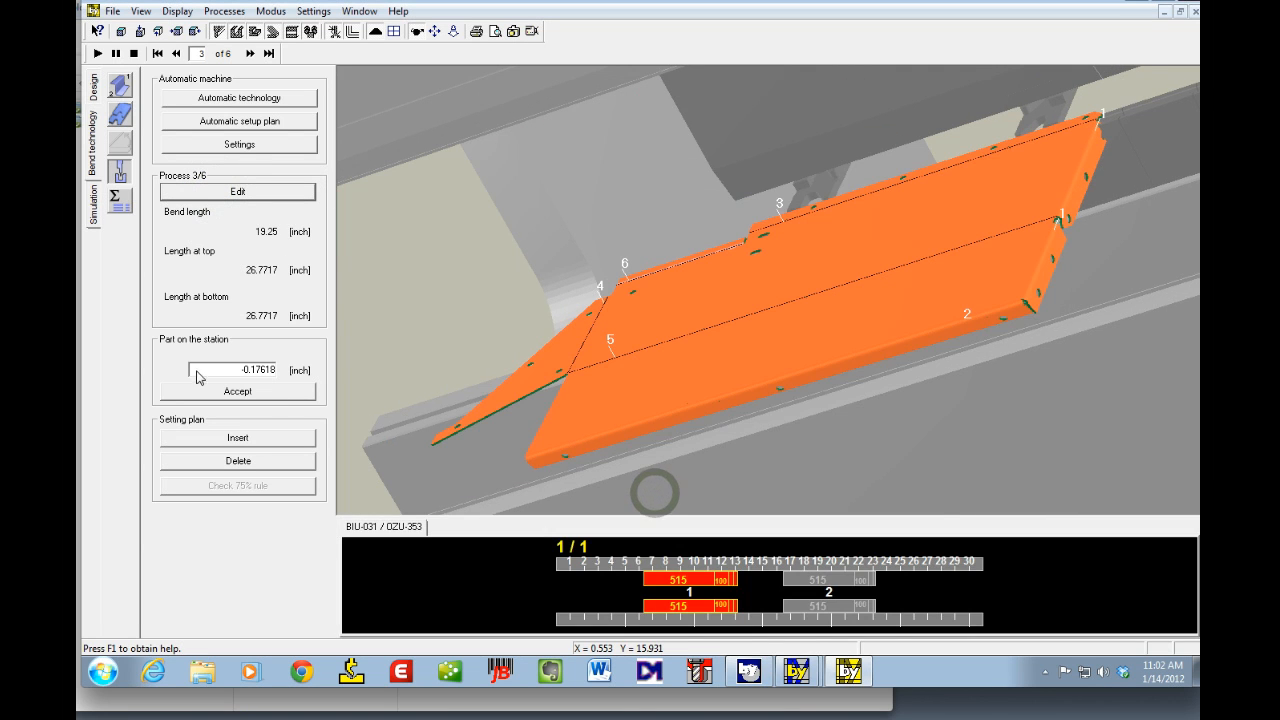
{"action": "double_click", "coordinate": [195, 373]}
{"action": "type", "text": "4"}
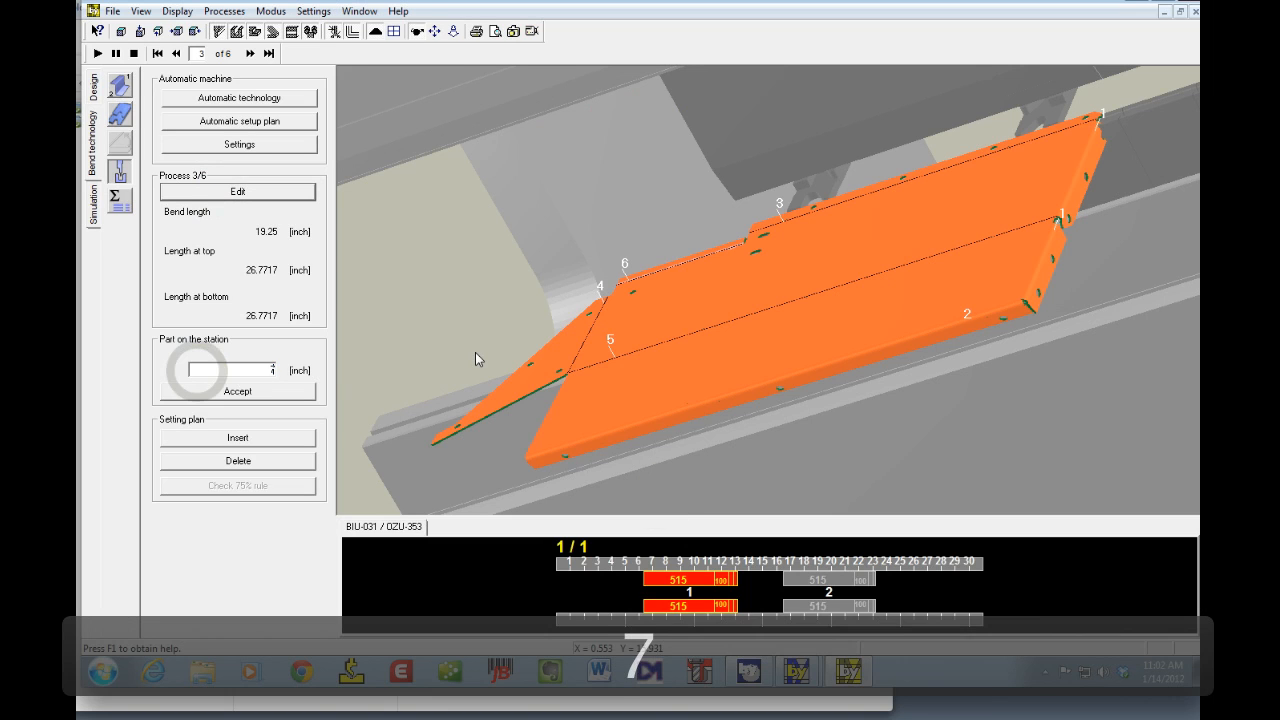
{"action": "type", "text": ".6"}
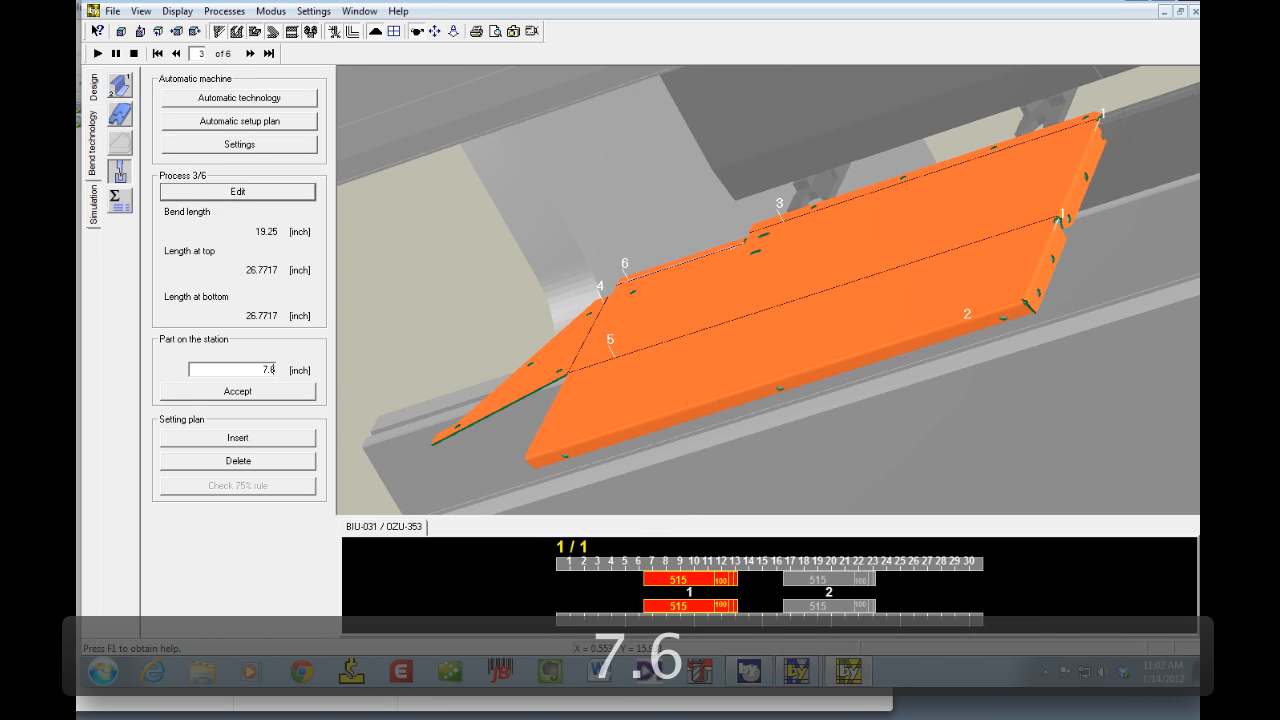
{"action": "key", "text": "Tab"}
{"action": "left_click", "coordinate": [306, 397]}
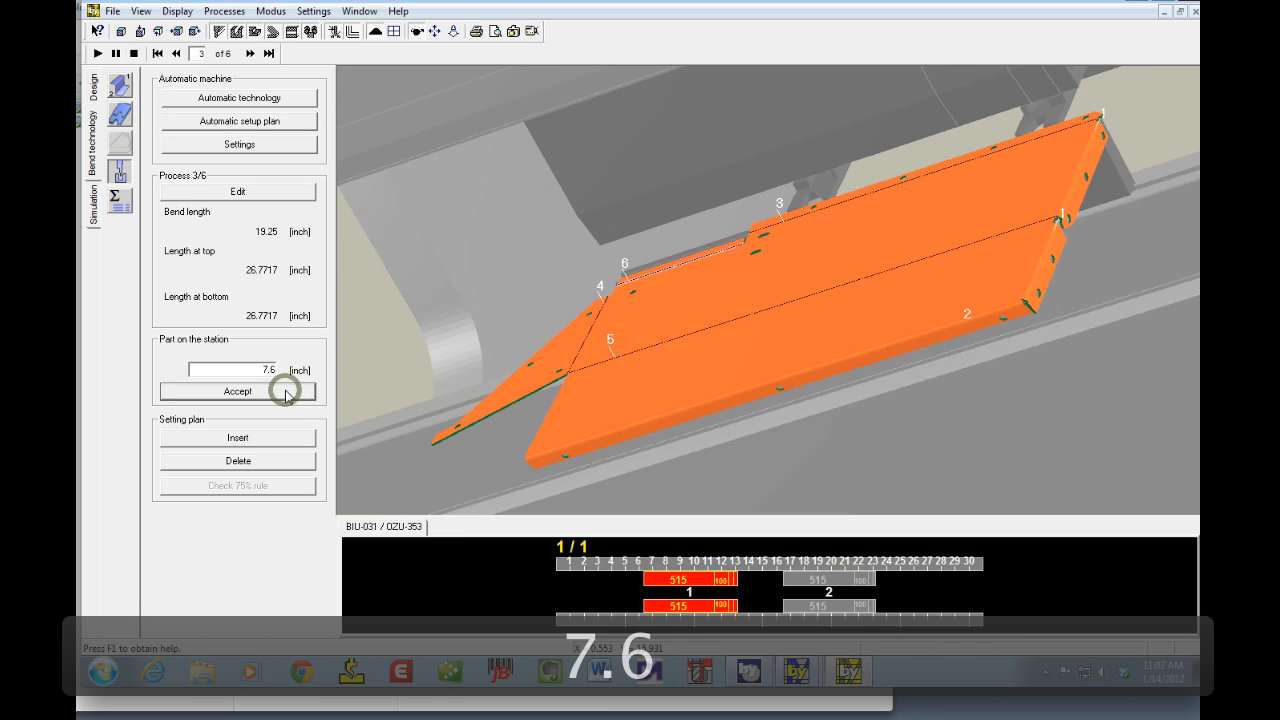
{"action": "left_click_drag", "start_coordinate": [1084, 265], "coordinate": [880, 297]}
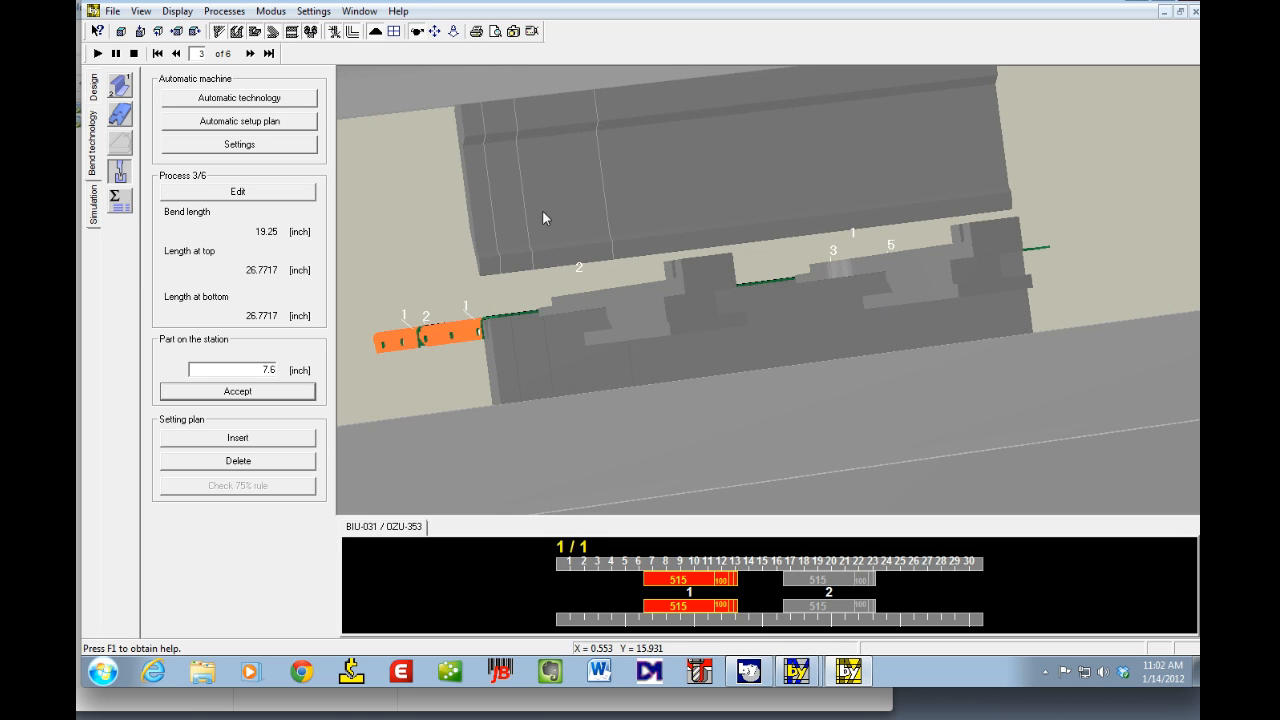
Step: Zoom, orbit and section the view to inspect the part's clearance against the tooling at bend 3
{"action": "left_click", "coordinate": [453, 32]}
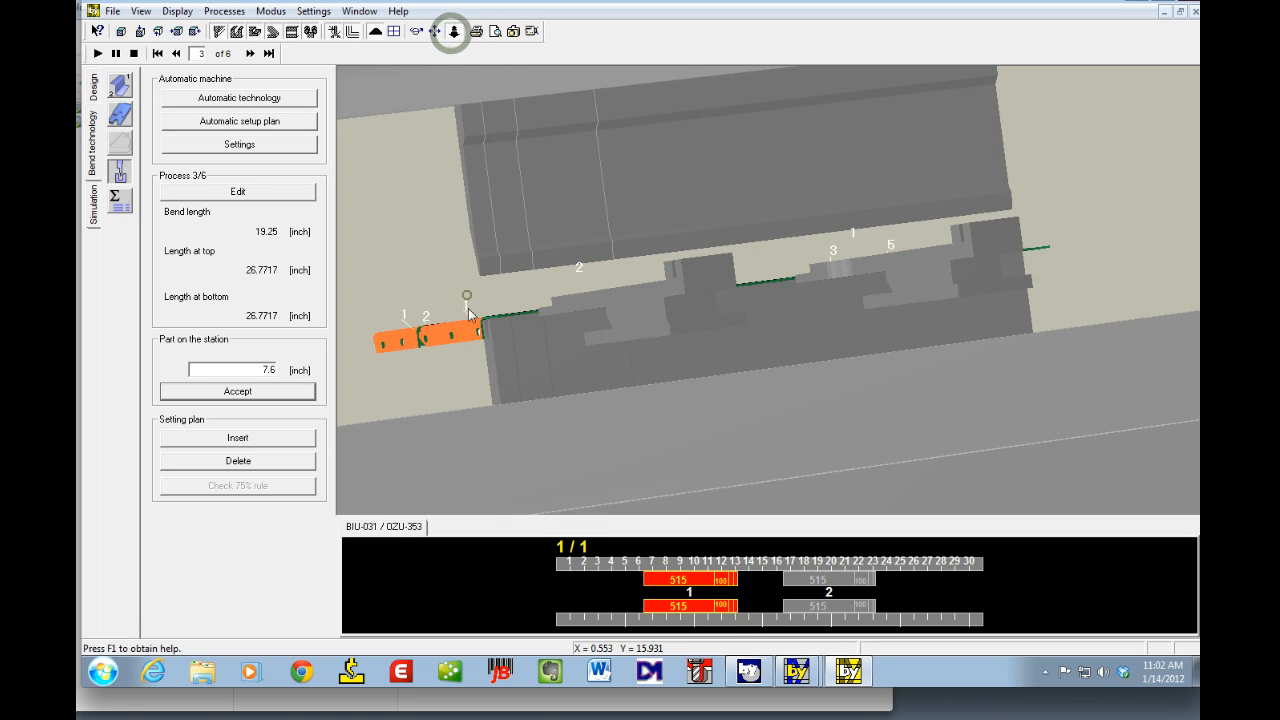
{"action": "left_click", "coordinate": [466, 293]}
{"action": "left_click_drag", "start_coordinate": [501, 311], "coordinate": [550, 194]}
{"action": "mouse_move", "coordinate": [433, 231]}
{"action": "left_mouse_down"}
{"action": "mouse_move", "coordinate": [908, 271]}
{"action": "mouse_move", "coordinate": [1014, 243]}
{"action": "mouse_move", "coordinate": [393, 465]}
{"action": "mouse_move", "coordinate": [680, 340]}
{"action": "mouse_move", "coordinate": [920, 297]}
{"action": "mouse_move", "coordinate": [531, 326]}
{"action": "left_mouse_up"}
{"action": "left_click_drag", "start_coordinate": [438, 333], "coordinate": [930, 322]}
{"action": "mouse_move", "coordinate": [510, 333]}
{"action": "left_mouse_down"}
{"action": "mouse_move", "coordinate": [1020, 297]}
{"action": "mouse_move", "coordinate": [671, 344]}
{"action": "mouse_move", "coordinate": [660, 291]}
{"action": "mouse_move", "coordinate": [720, 280]}
{"action": "mouse_move", "coordinate": [532, 108]}
{"action": "left_mouse_up"}
{"action": "left_click", "coordinate": [415, 33]}
{"action": "left_click", "coordinate": [809, 257]}
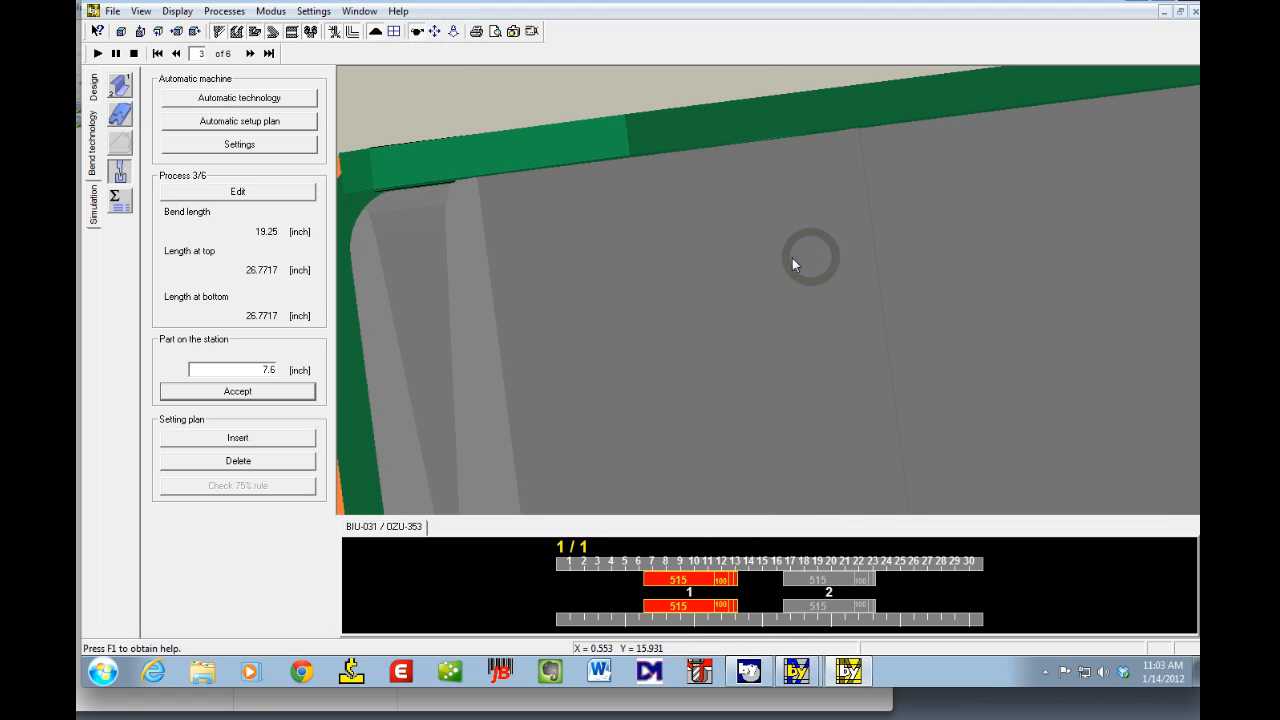
{"action": "left_click", "coordinate": [453, 31]}
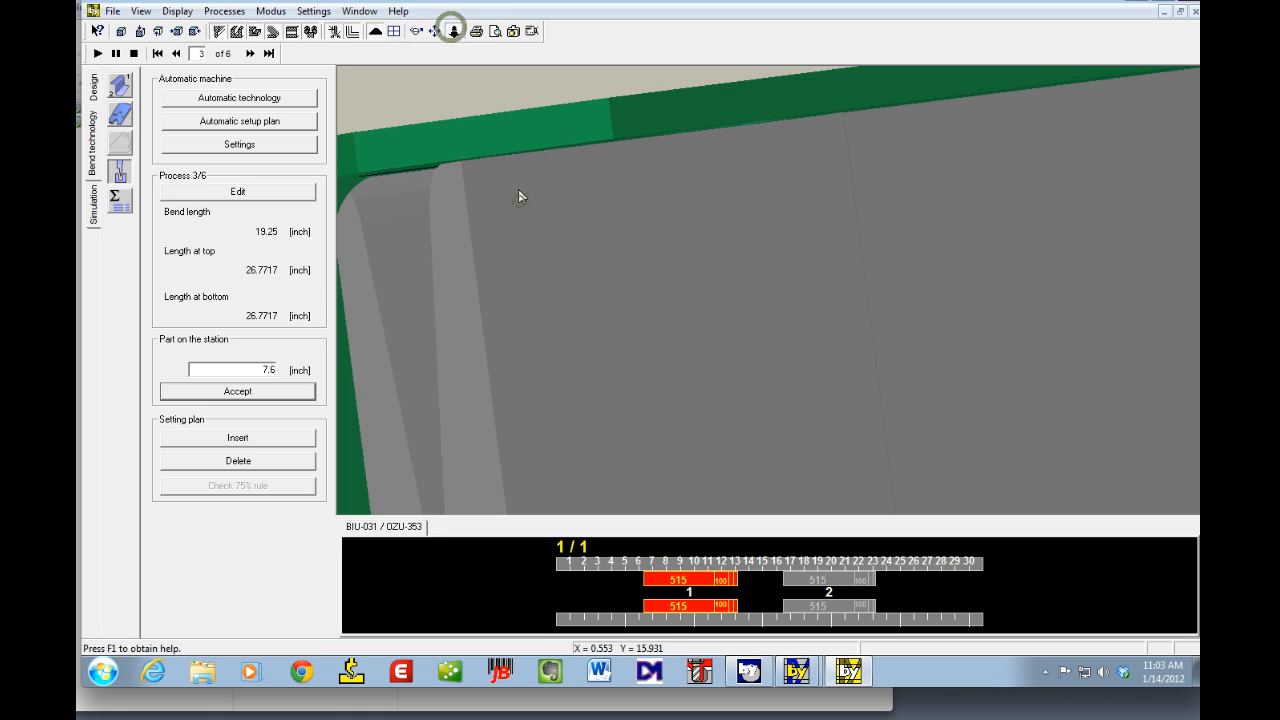
{"action": "left_click", "coordinate": [518, 197]}
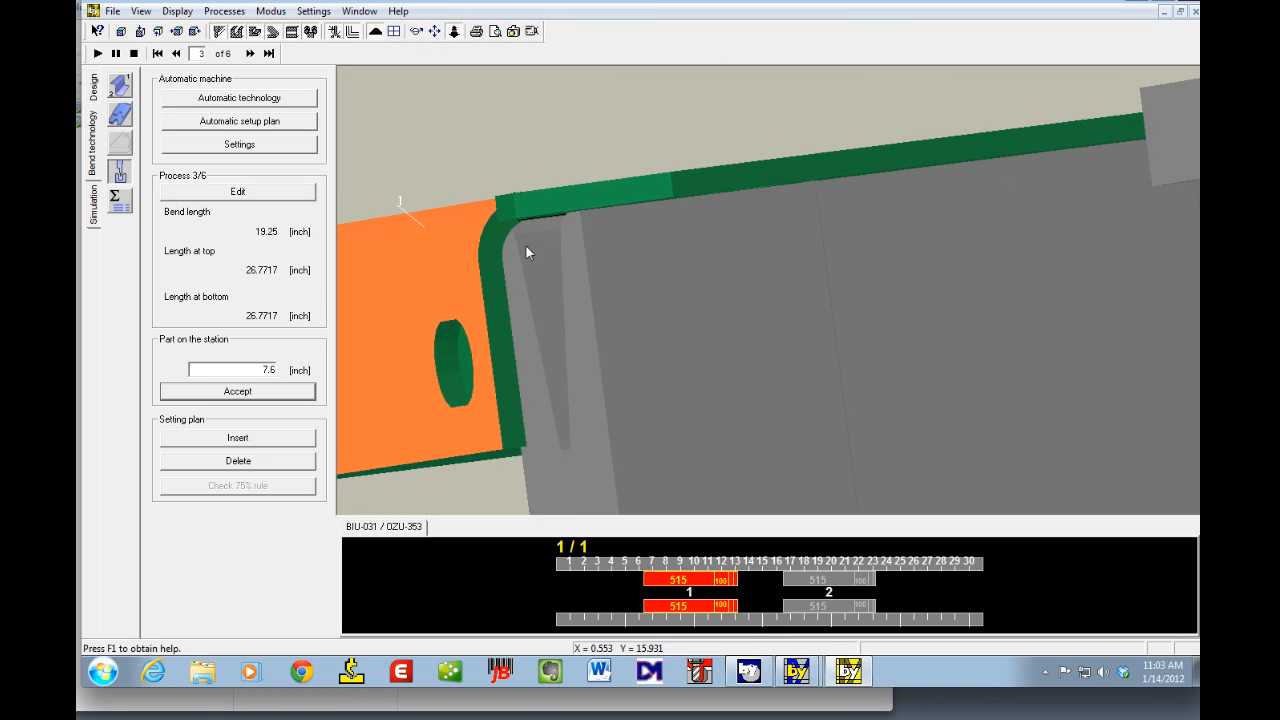
{"action": "left_click", "coordinate": [525, 252]}
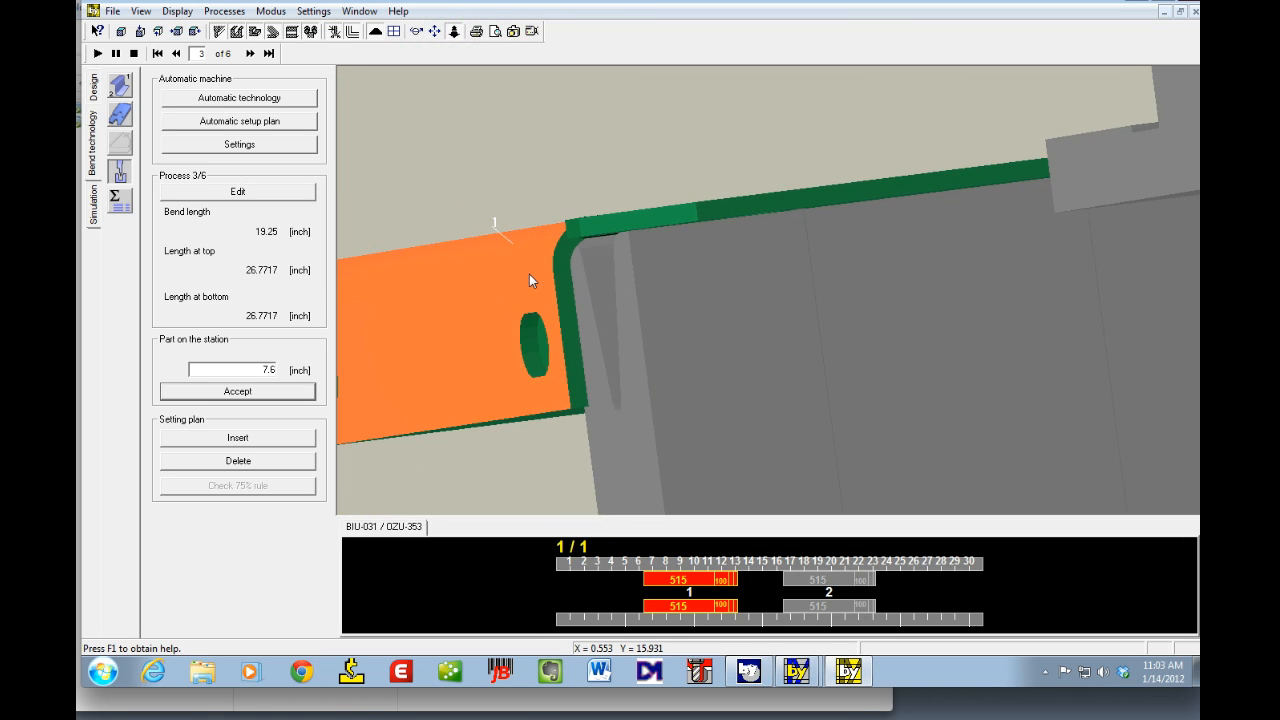
{"action": "left_click", "coordinate": [529, 275]}
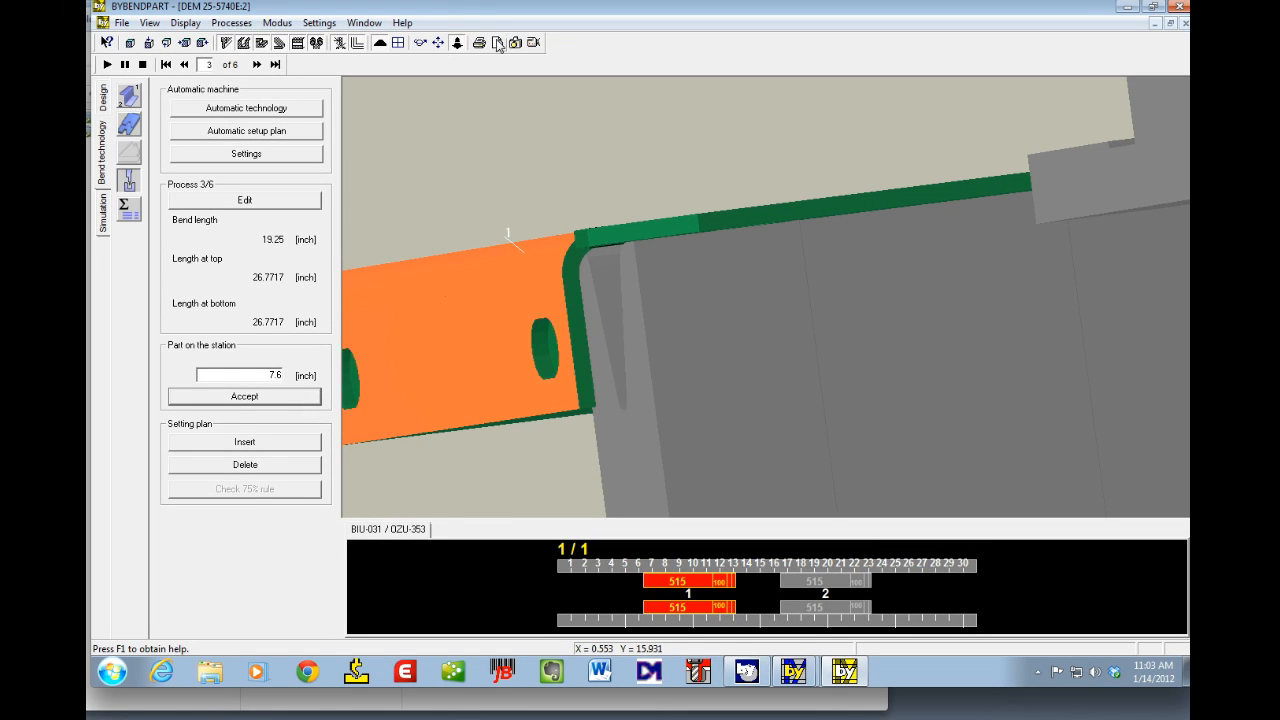
{"action": "left_click", "coordinate": [421, 42]}
{"action": "mouse_move", "coordinate": [811, 343]}
{"action": "left_mouse_down"}
{"action": "mouse_move", "coordinate": [823, 343]}
{"action": "mouse_move", "coordinate": [804, 344]}
{"action": "left_mouse_up"}
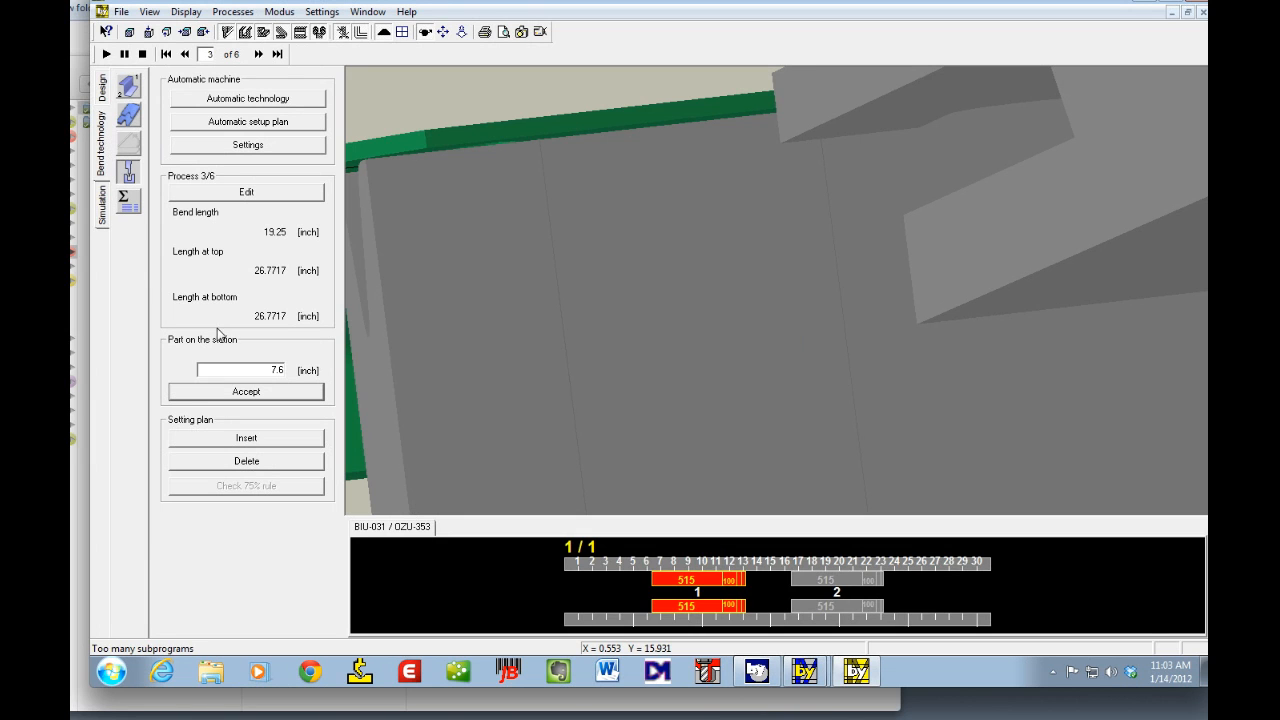
{"action": "left_click", "coordinate": [238, 389]}
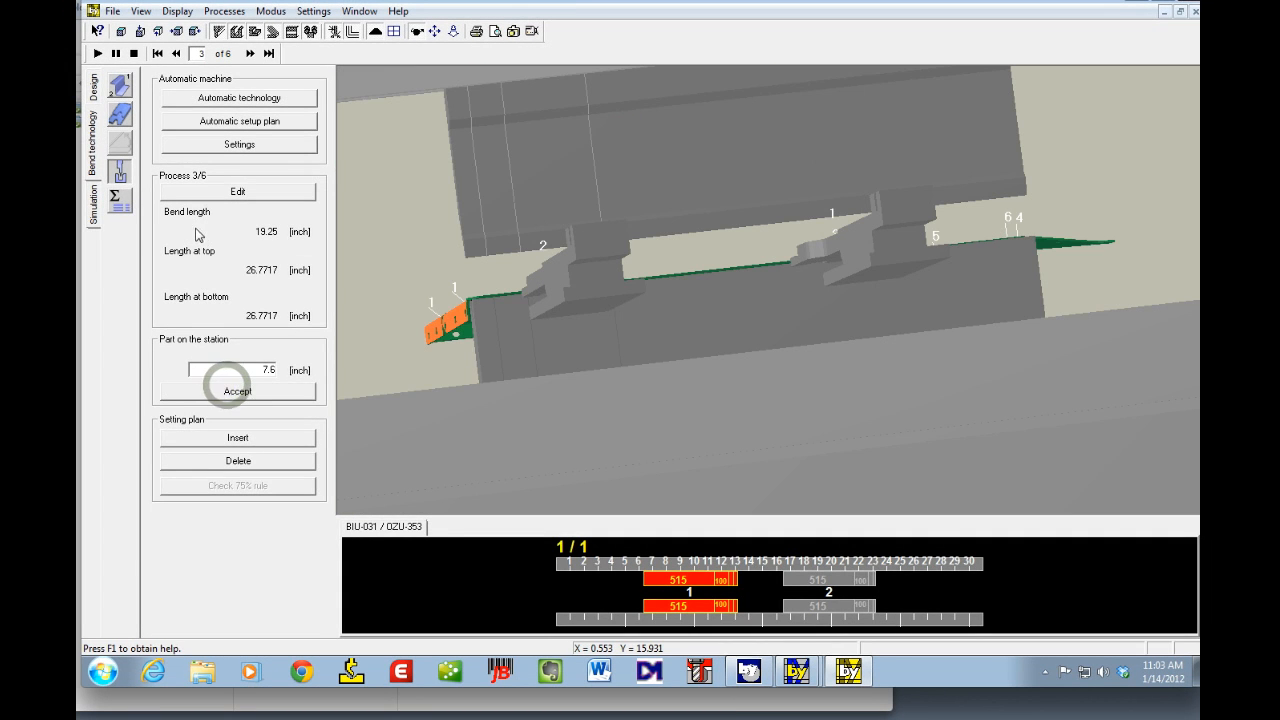
Step: Run the bending simulation from bend 2, cancelling at the collision
{"action": "left_click", "coordinate": [129, 34]}
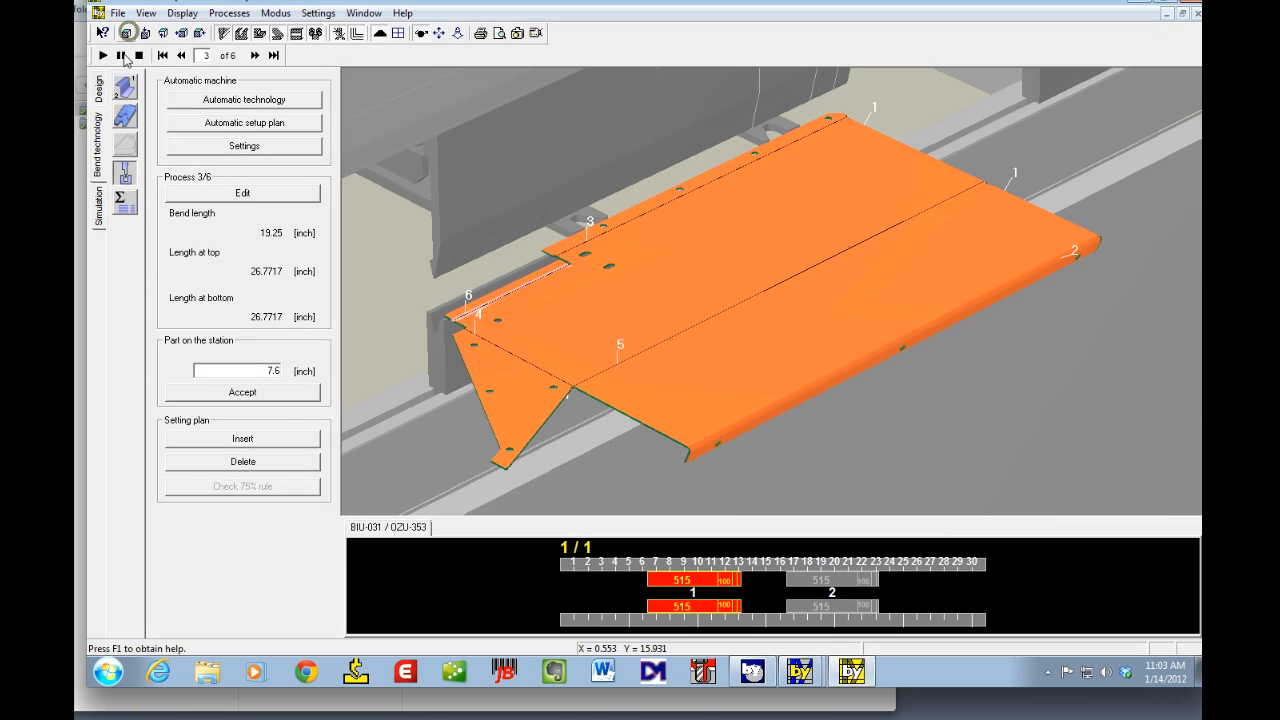
{"action": "left_click", "coordinate": [176, 53]}
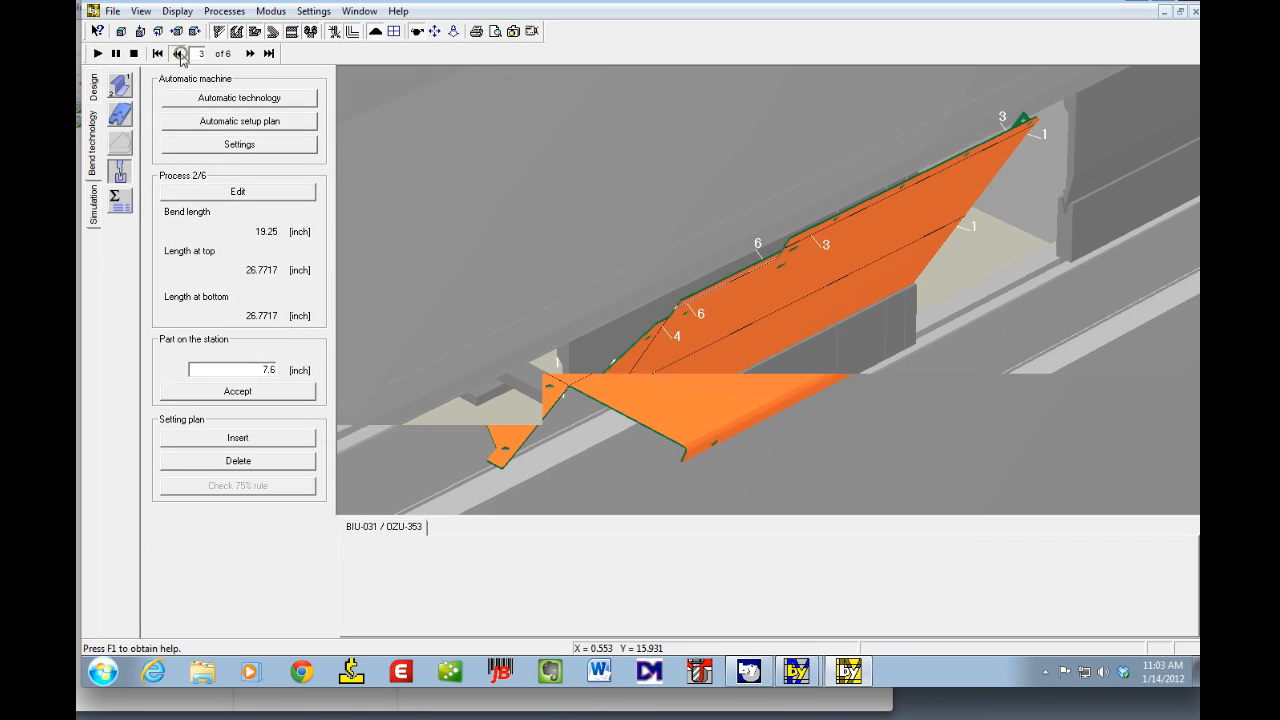
{"action": "left_click", "coordinate": [98, 53]}
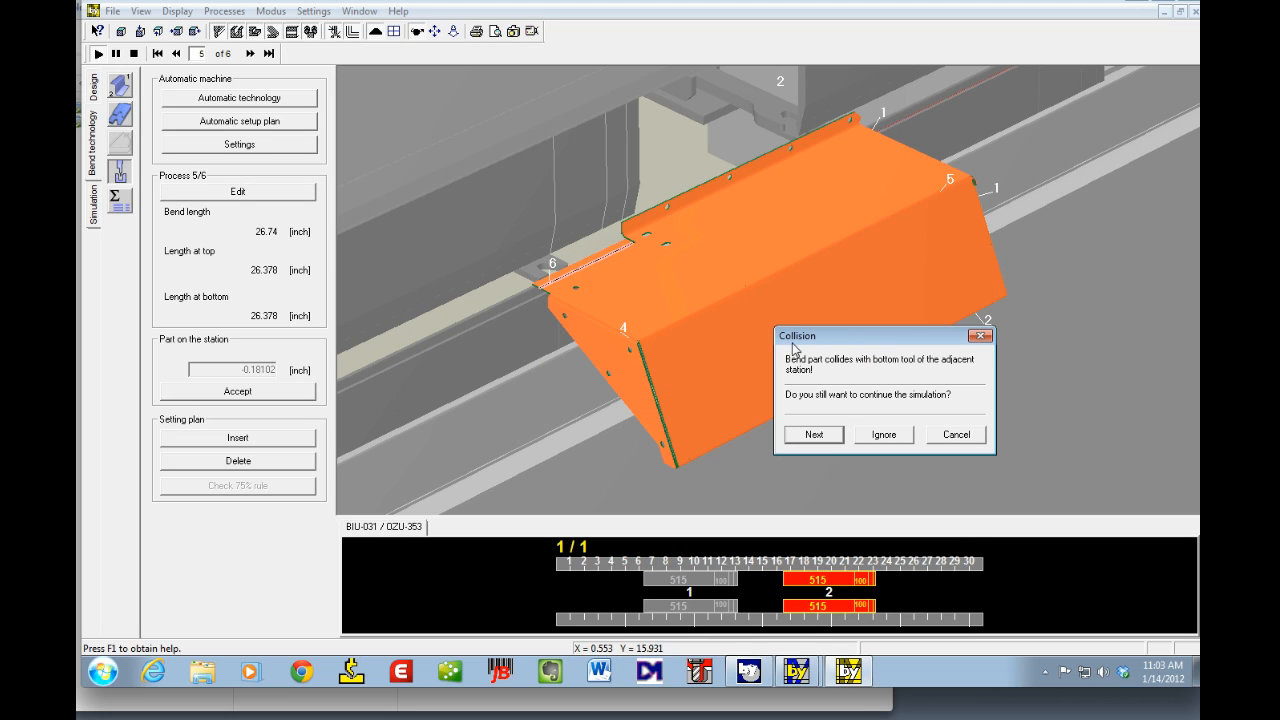
{"action": "left_click", "coordinate": [955, 435]}
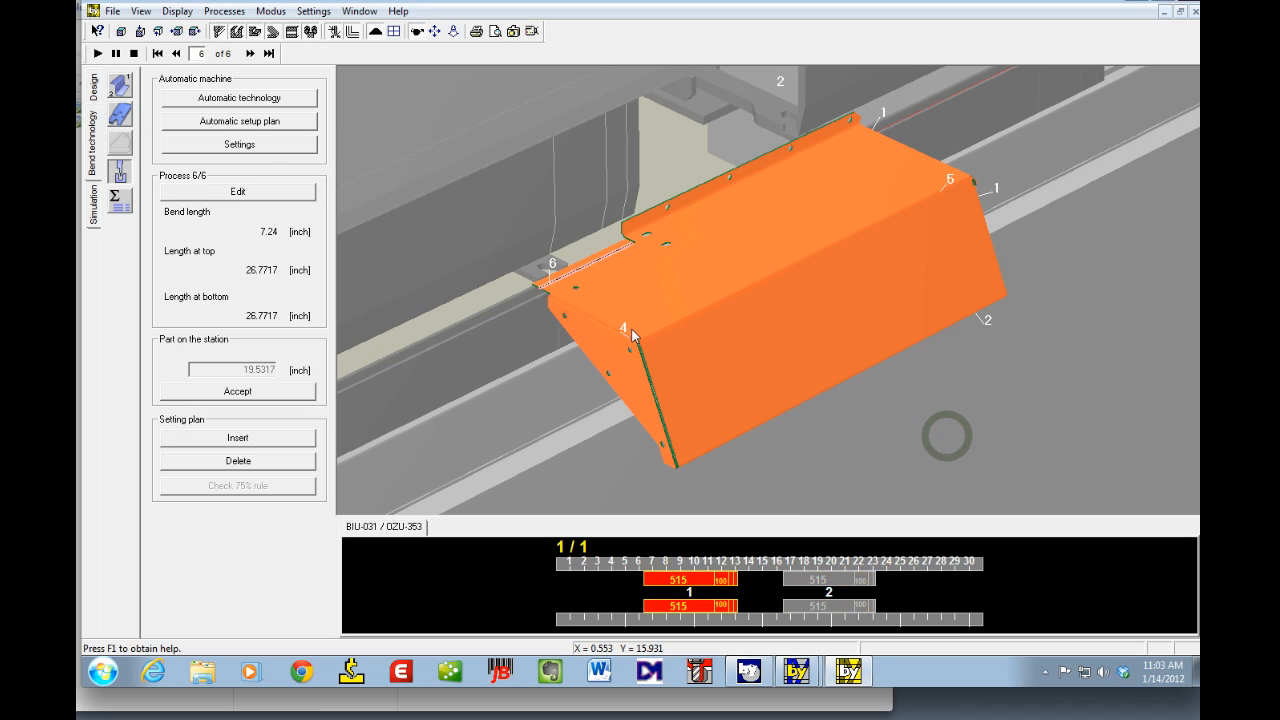
Step: Open bend 6's tool assignment and set its station left position to 20 inches
{"action": "left_click", "coordinate": [282, 196]}
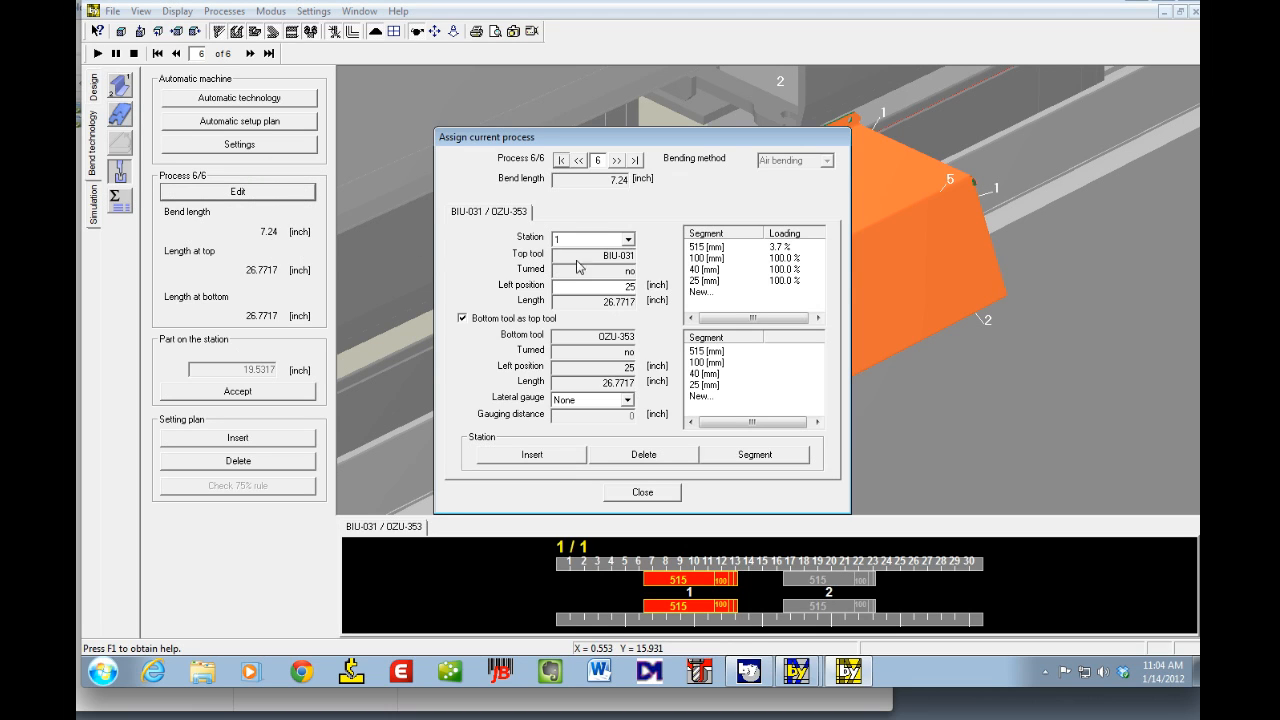
{"action": "double_click", "coordinate": [611, 287]}
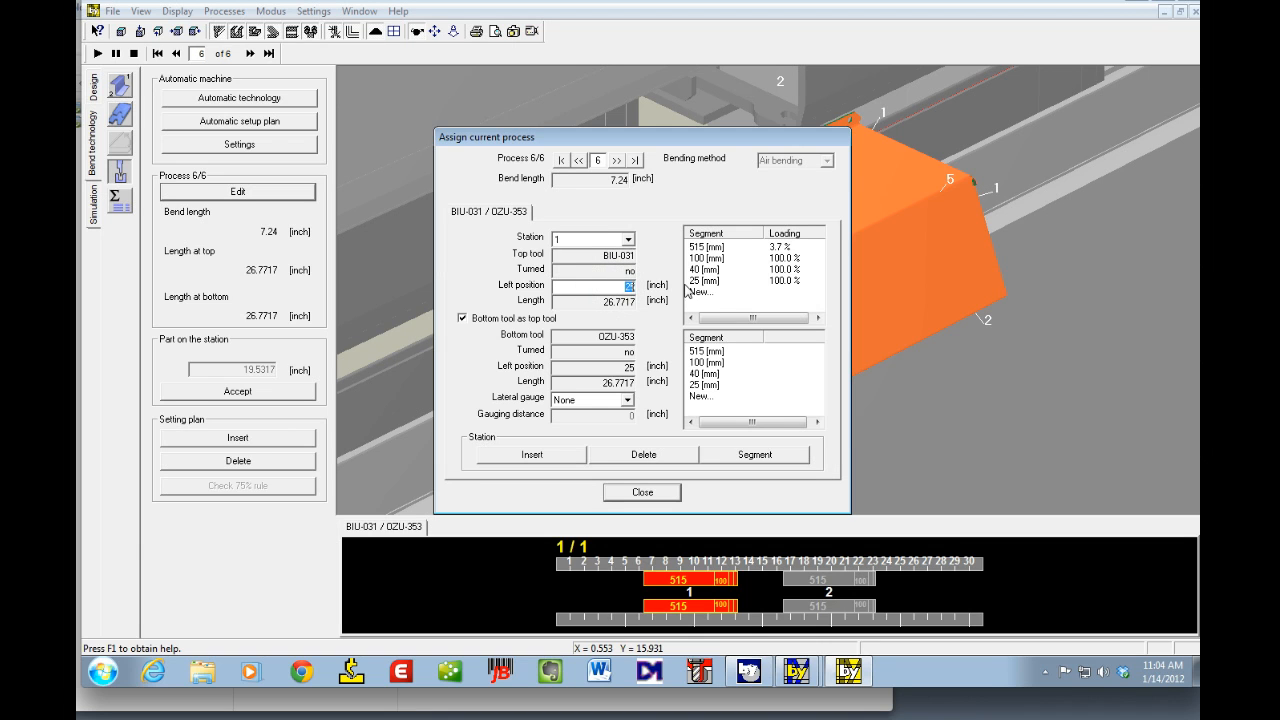
{"action": "type", "text": "20"}
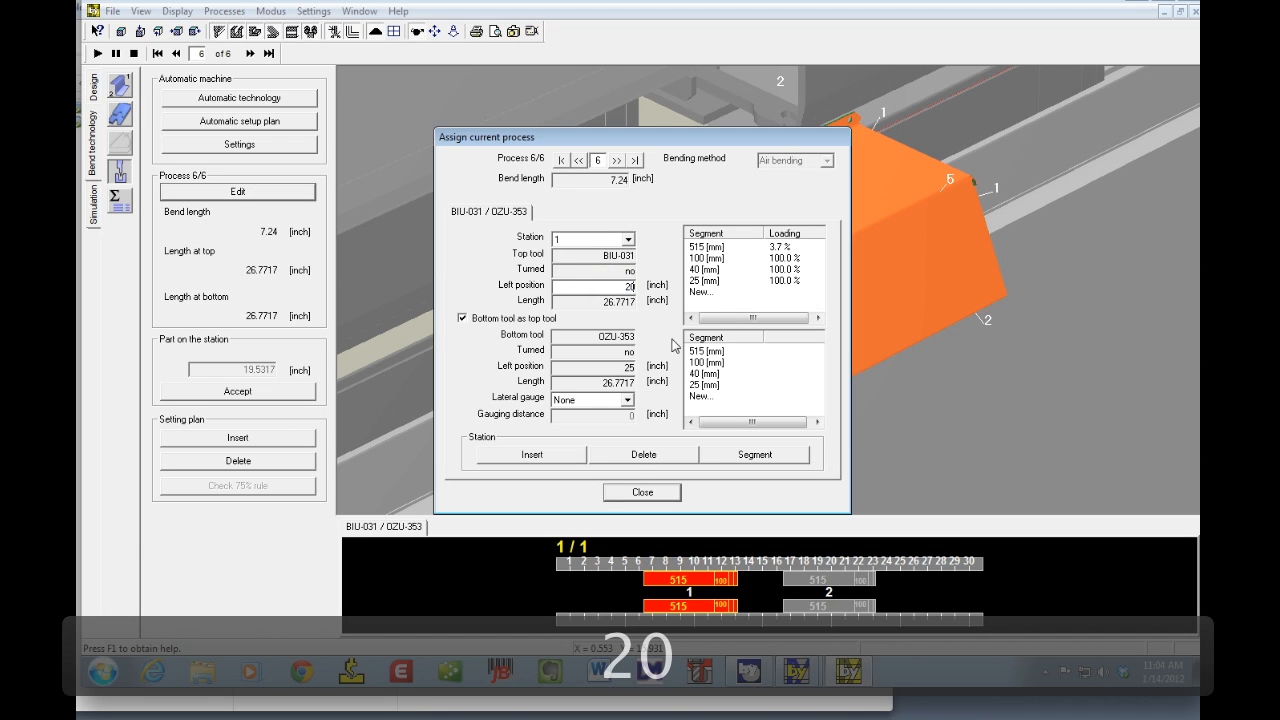
{"action": "key", "text": "Tab"}
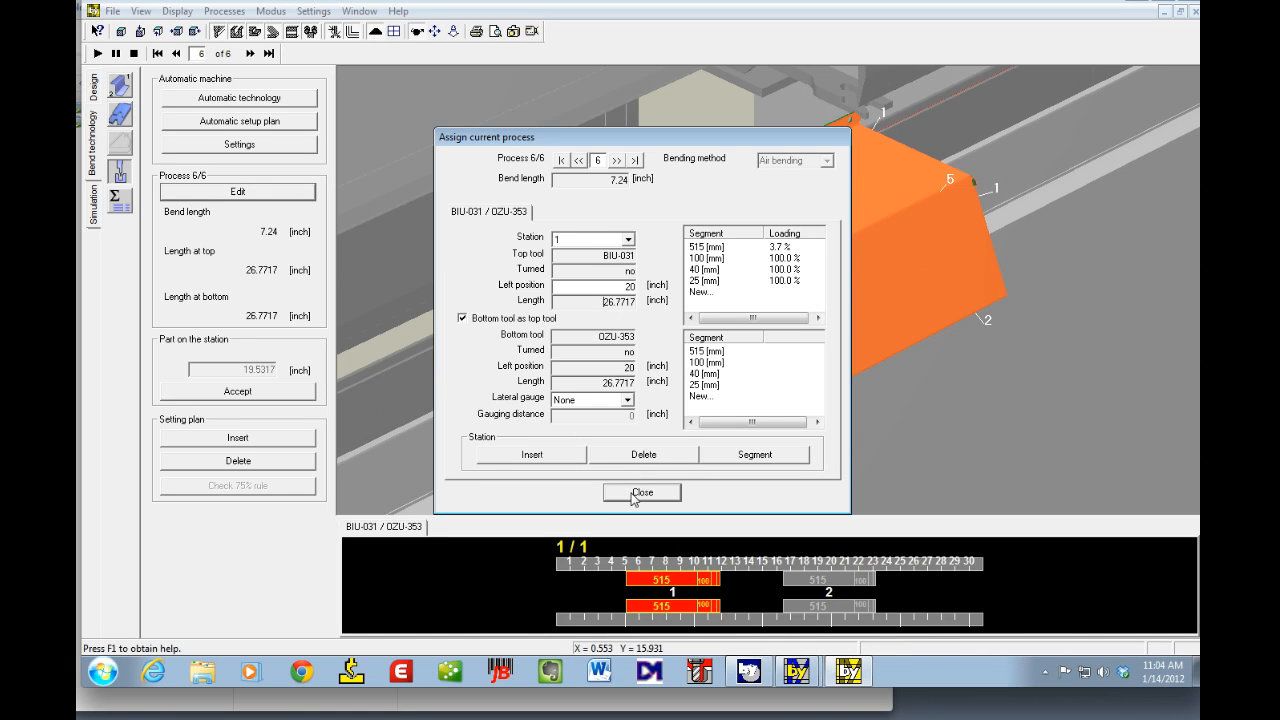
Step: Switch to bend 5, set its station left position to 80 inches, and close the assignment dialog
{"action": "left_click", "coordinate": [578, 162]}
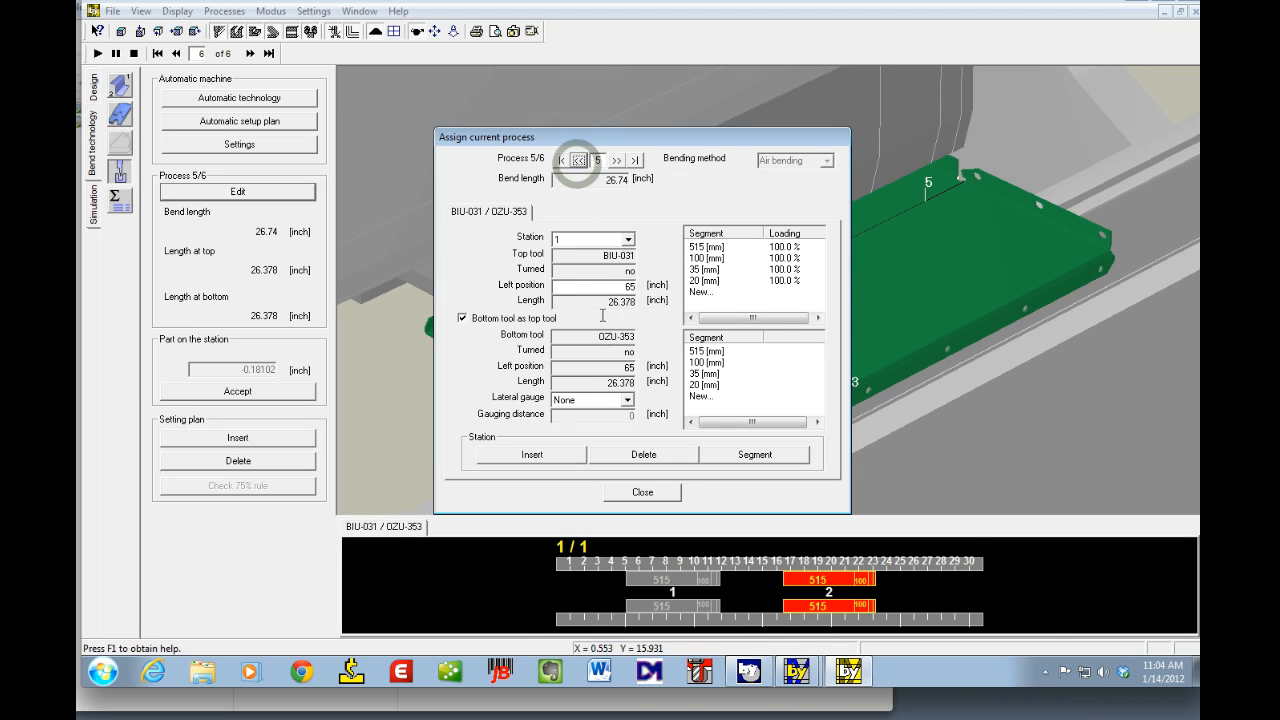
{"action": "double_click", "coordinate": [604, 287]}
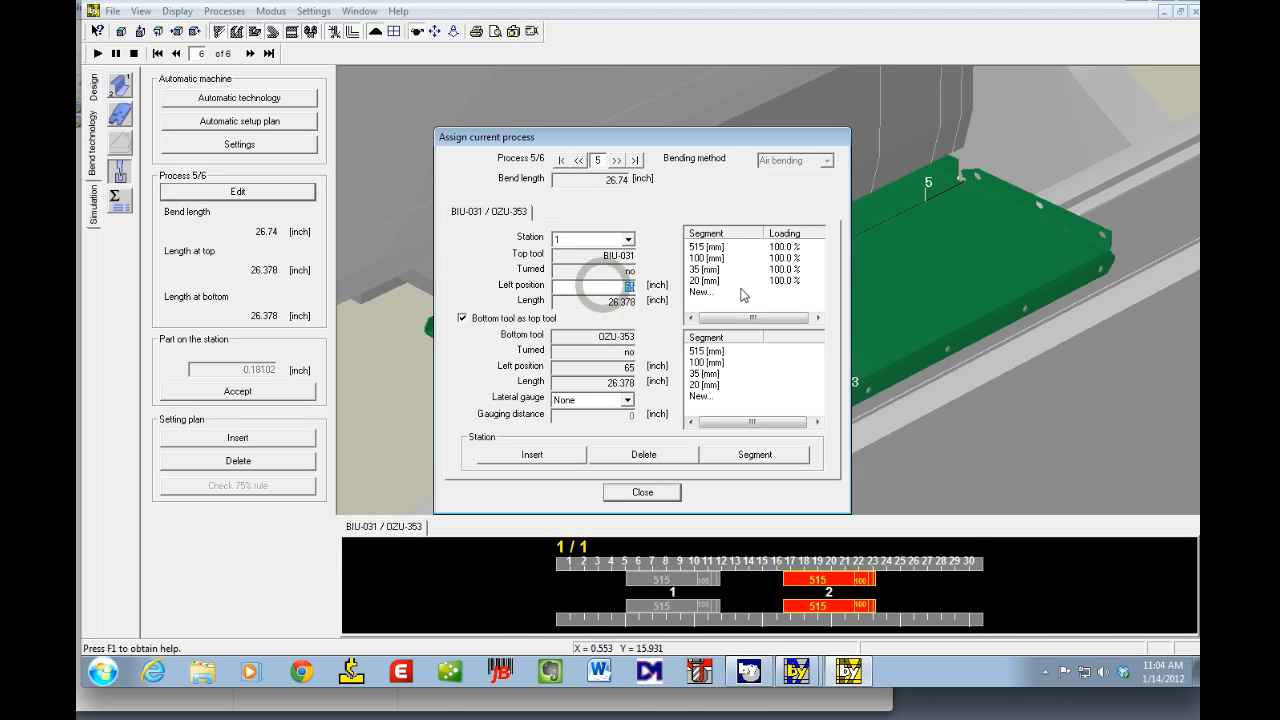
{"action": "type", "text": "80"}
{"action": "key", "text": "Tab"}
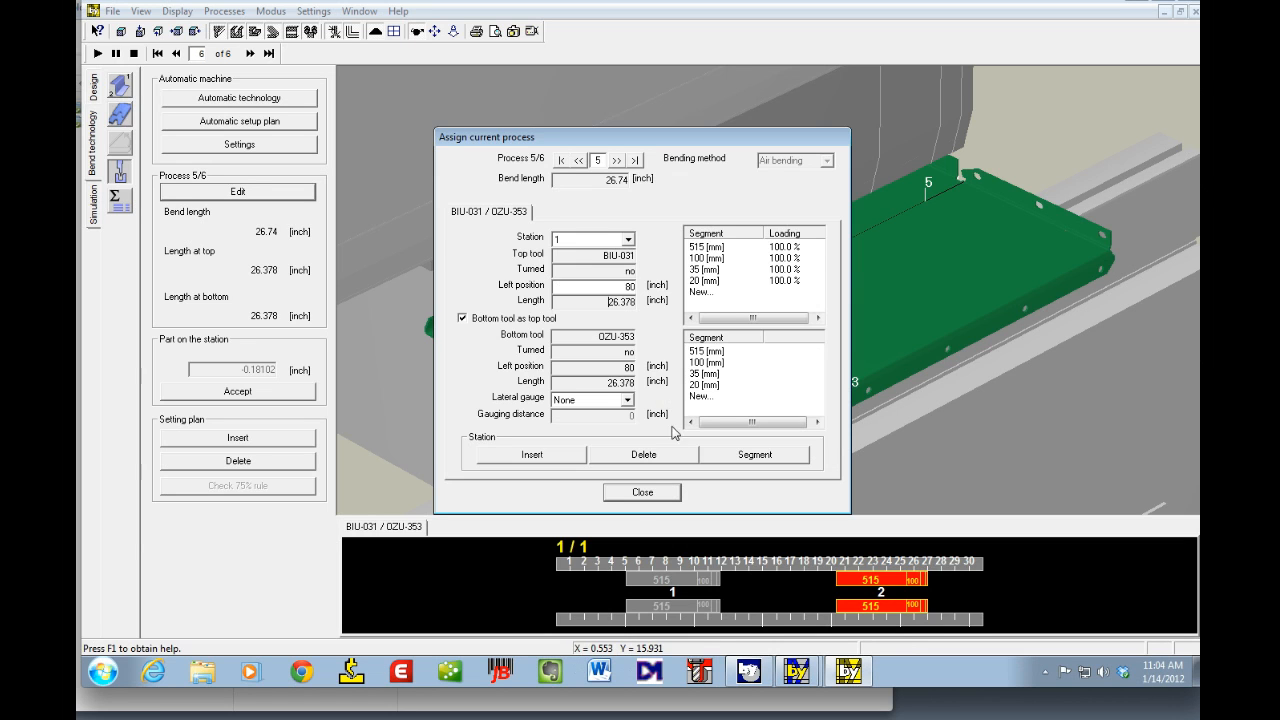
{"action": "left_click", "coordinate": [636, 491]}
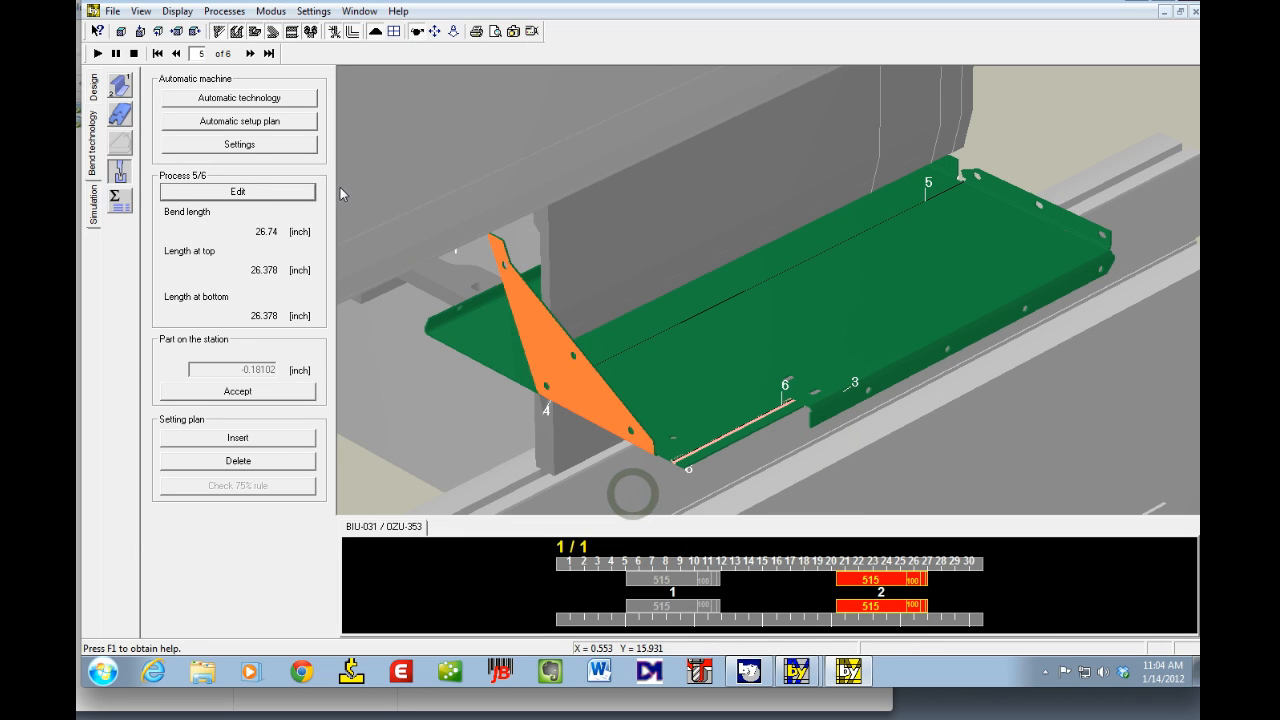
Step: Switch to backgauge setup and step through bends 1 to 4 to review backgauge positions
{"action": "left_click", "coordinate": [157, 53]}
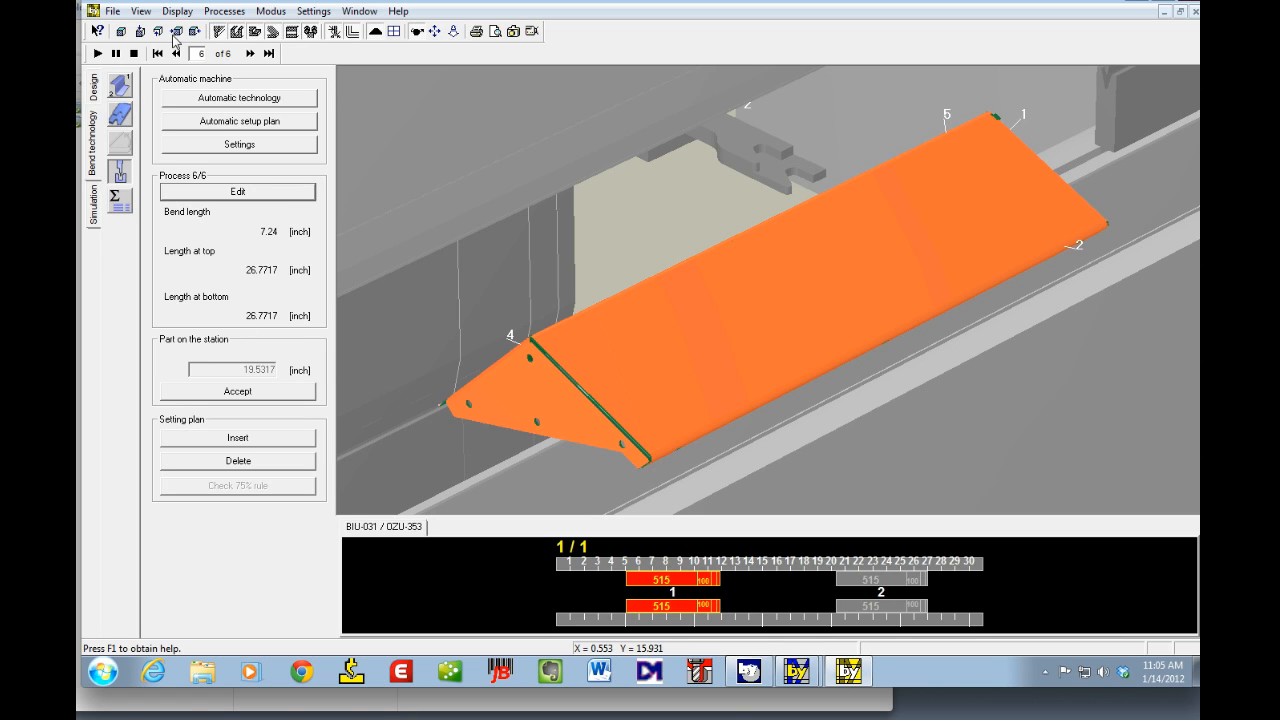
{"action": "left_click", "coordinate": [121, 116]}
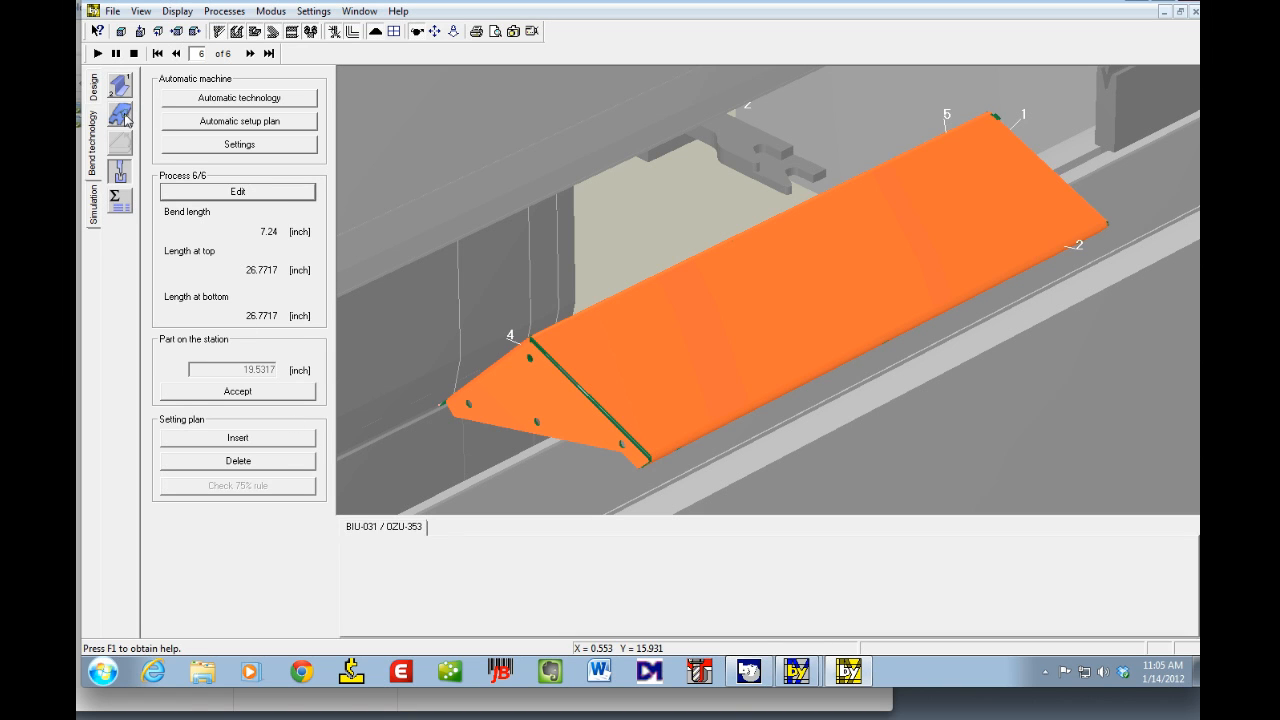
{"action": "left_click", "coordinate": [157, 53]}
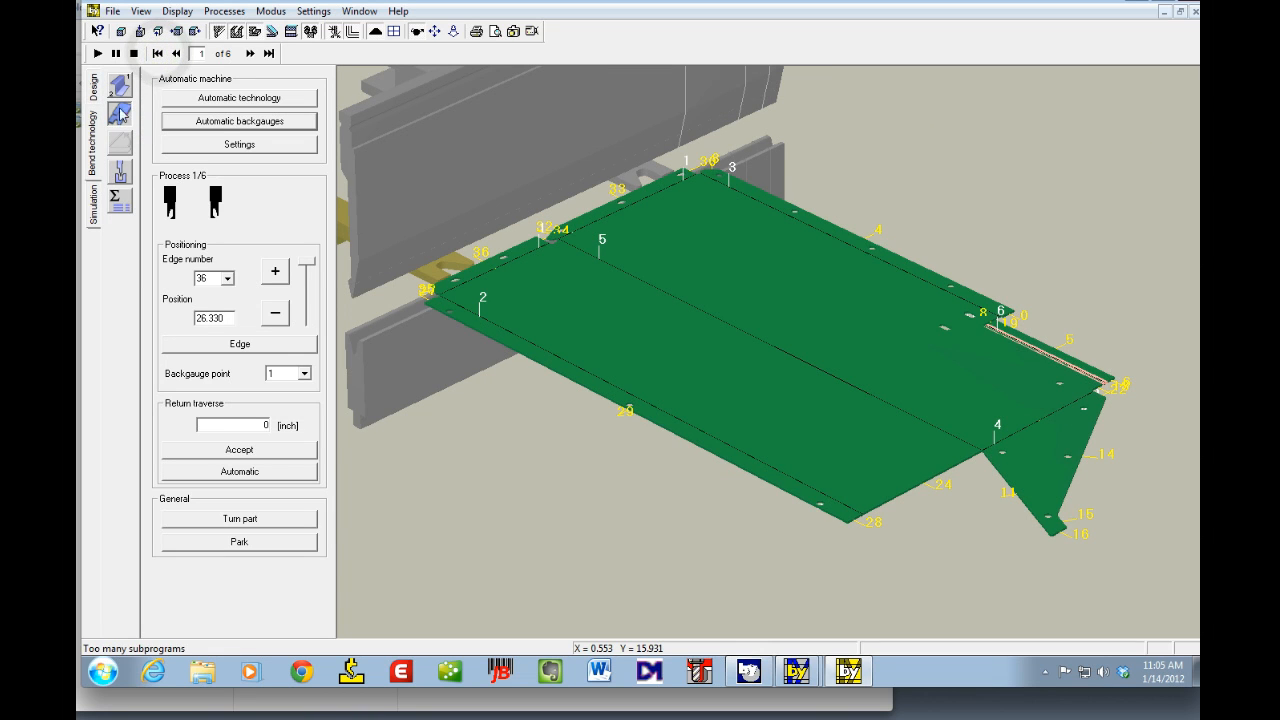
{"action": "left_click", "coordinate": [250, 53]}
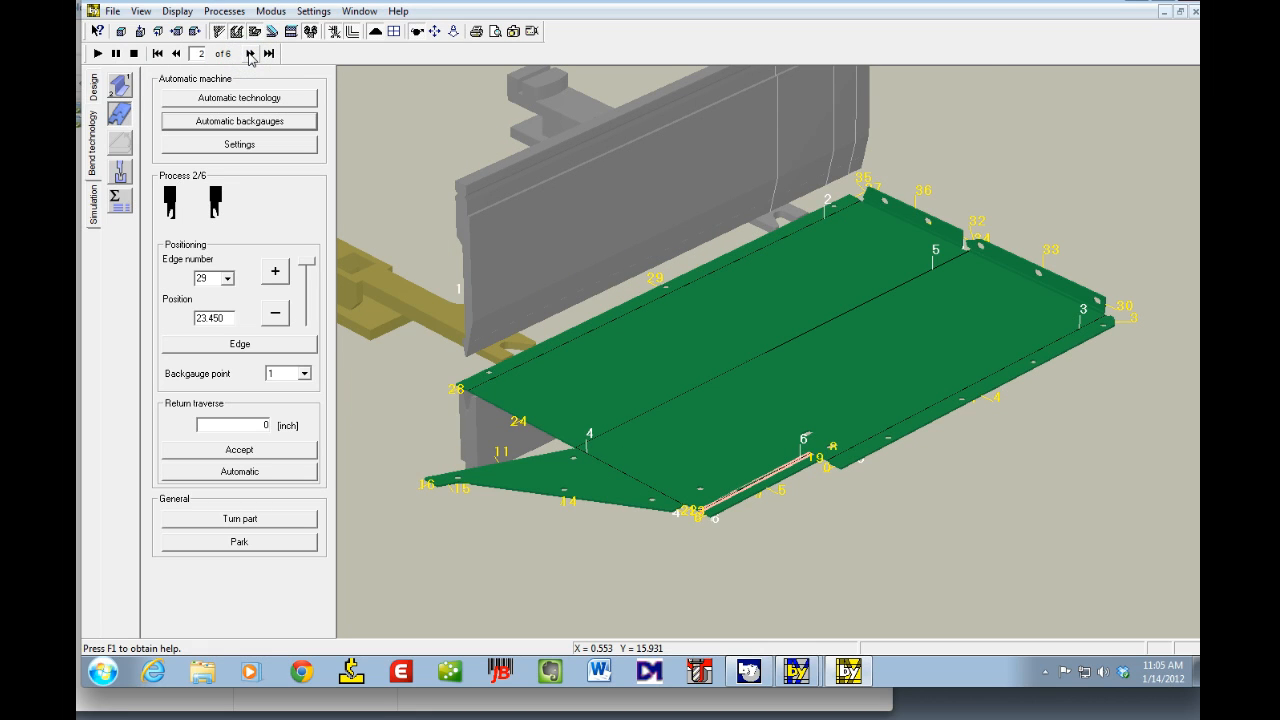
{"action": "left_click", "coordinate": [250, 53]}
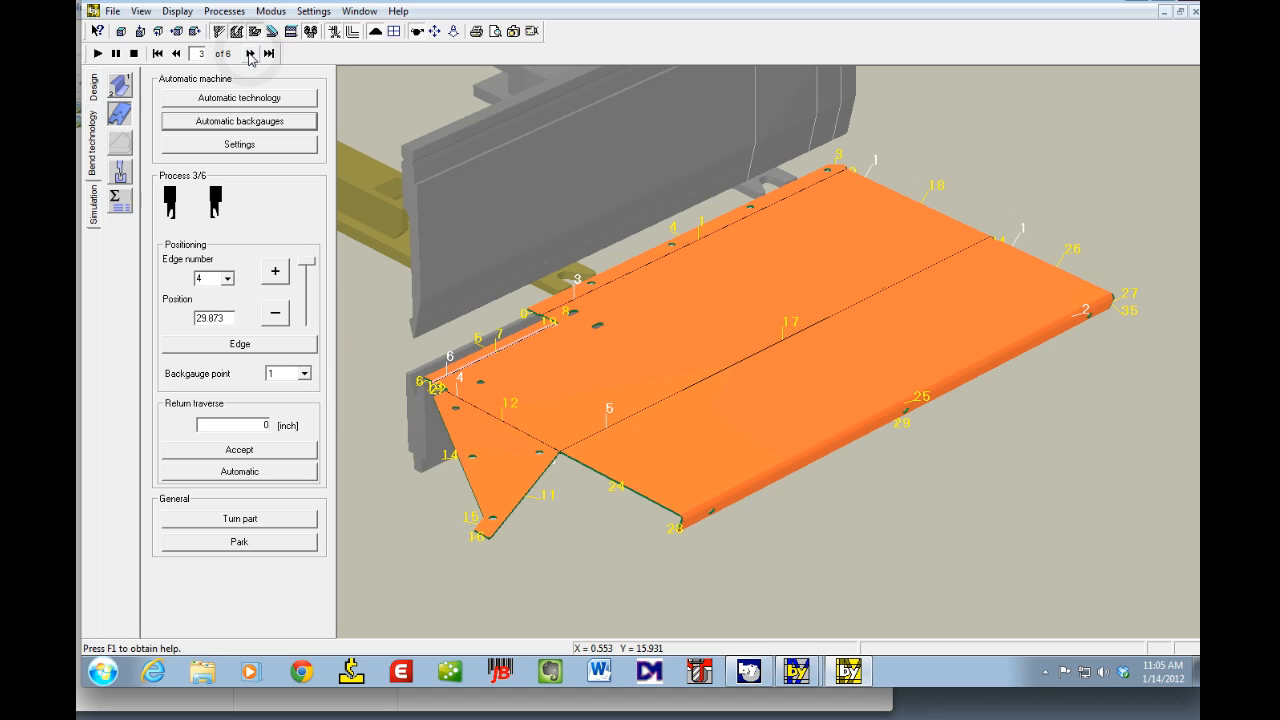
{"action": "left_click", "coordinate": [250, 53]}
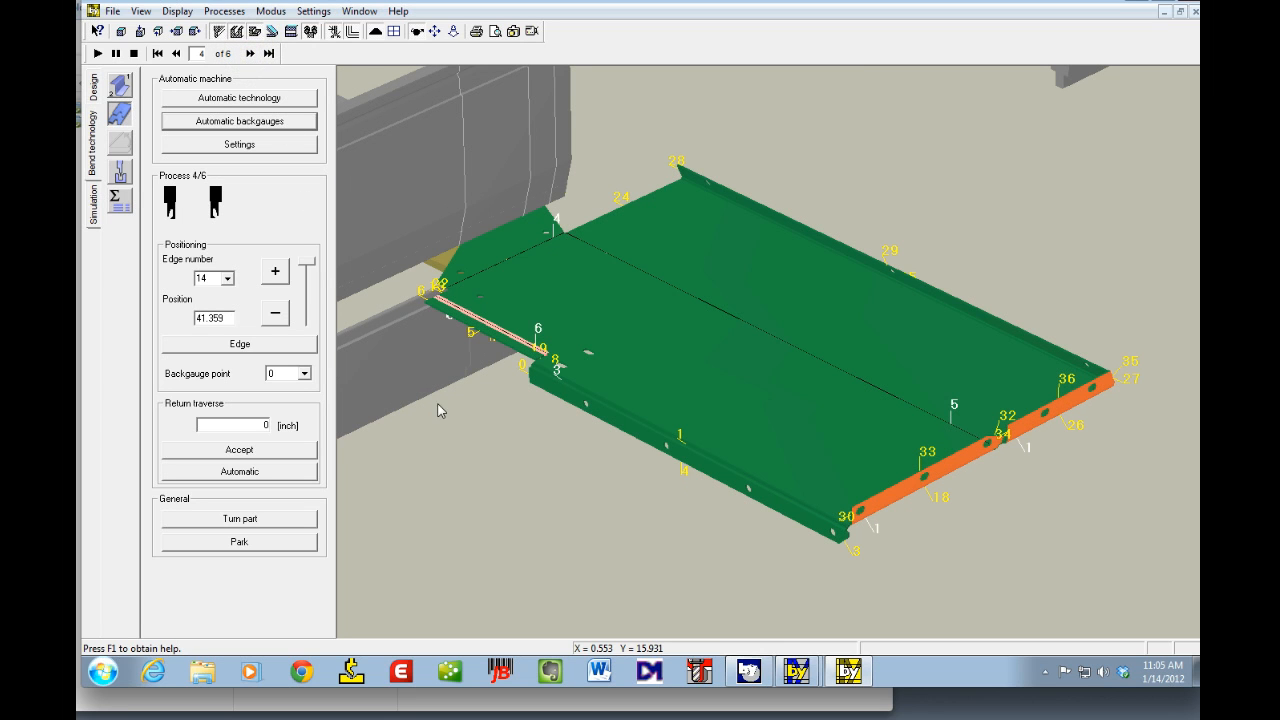
Step: Set bend 4's backgauge to edge number 16
{"action": "mouse_move", "coordinate": [445, 406]}
{"action": "left_mouse_down"}
{"action": "mouse_move", "coordinate": [478, 406]}
{"action": "mouse_move", "coordinate": [474, 471]}
{"action": "left_mouse_up"}
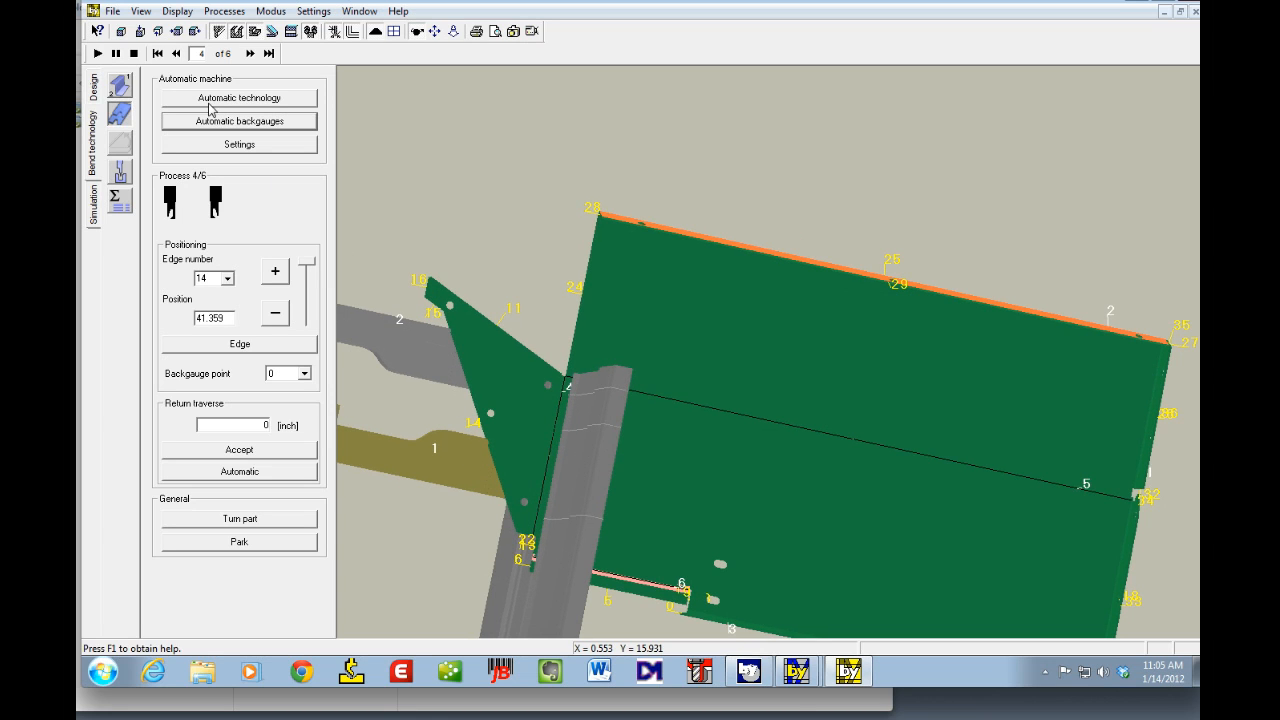
{"action": "left_click", "coordinate": [217, 234]}
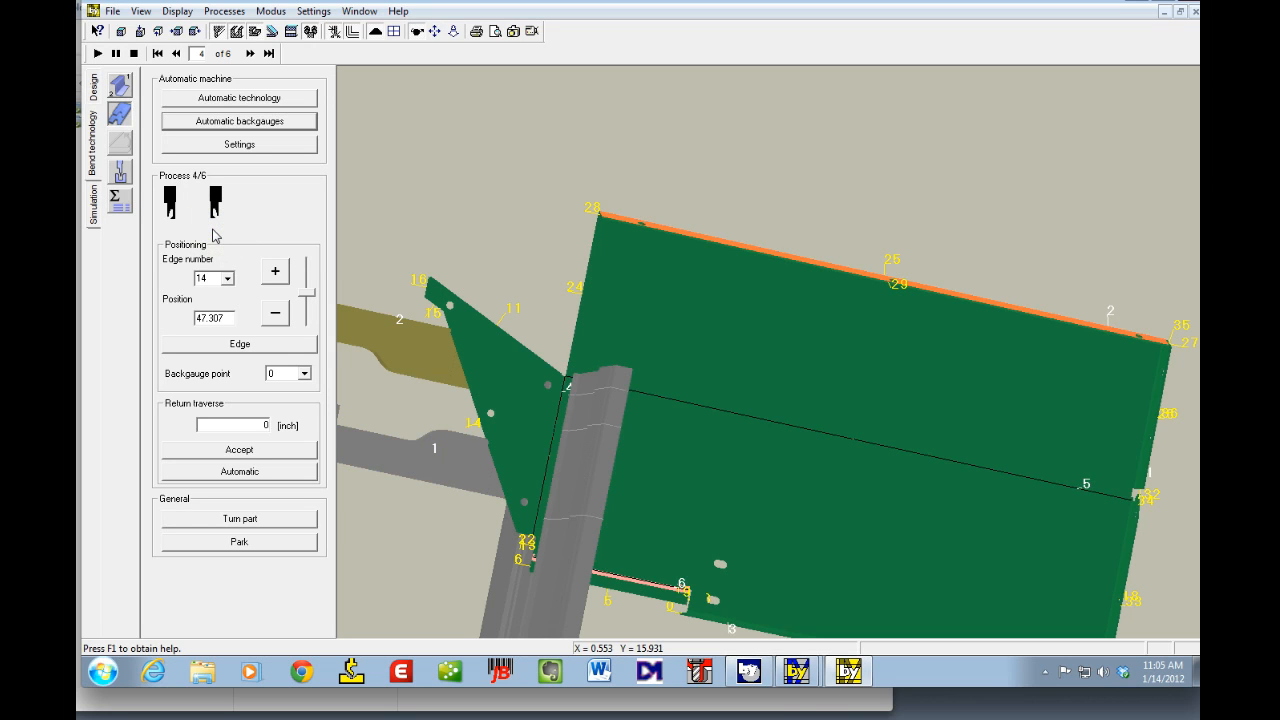
{"action": "left_click", "coordinate": [229, 281]}
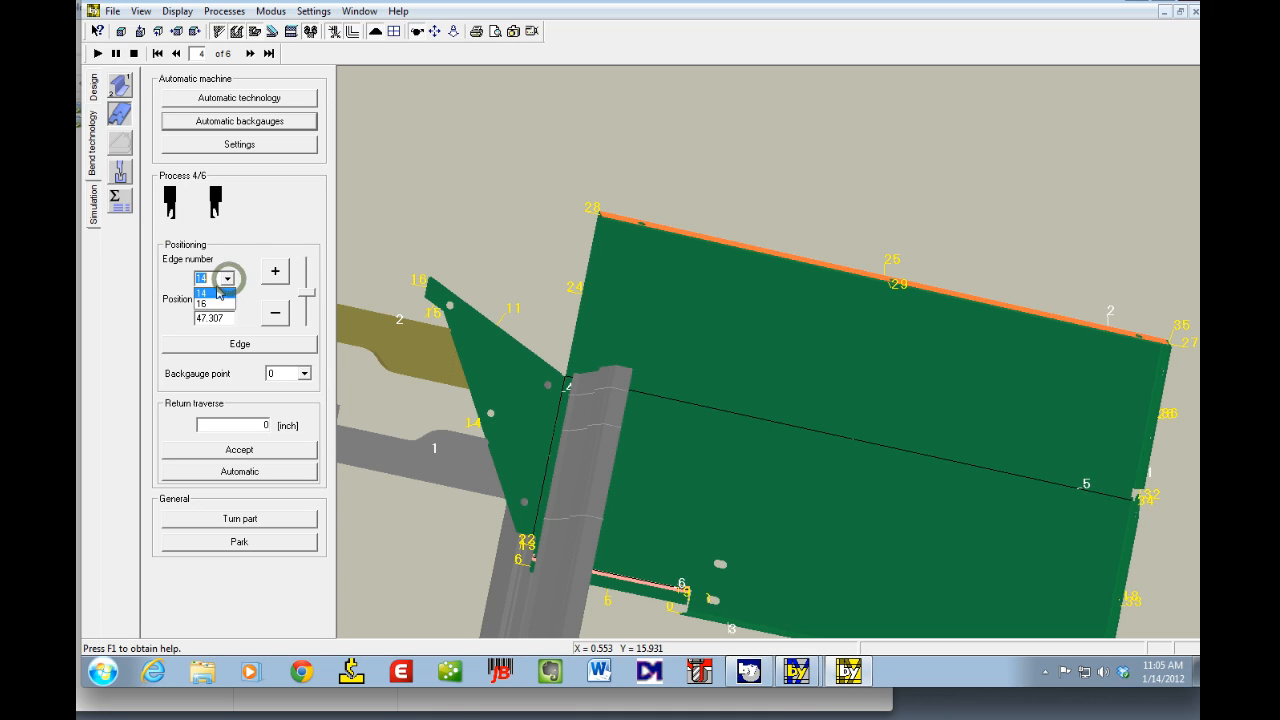
{"action": "left_click", "coordinate": [203, 304]}
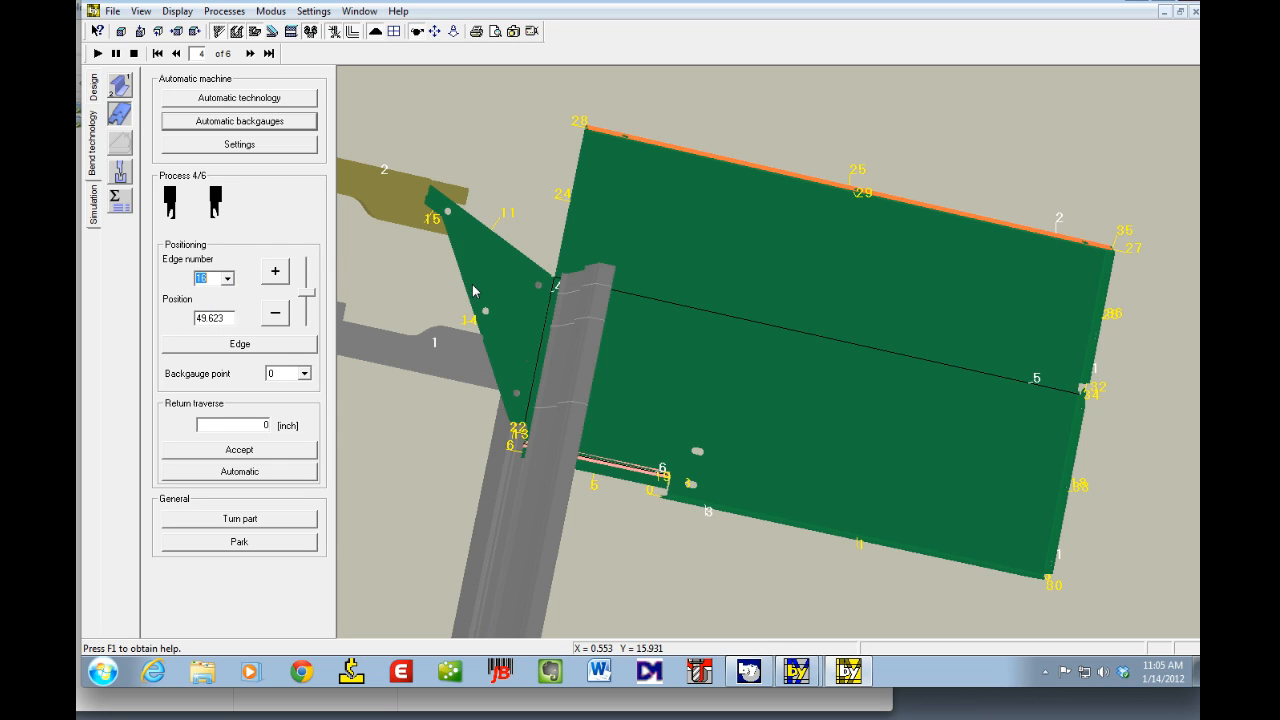
Step: Step to bend 6, open the machine parameters, and run the automatic calculation
{"action": "left_click", "coordinate": [251, 54]}
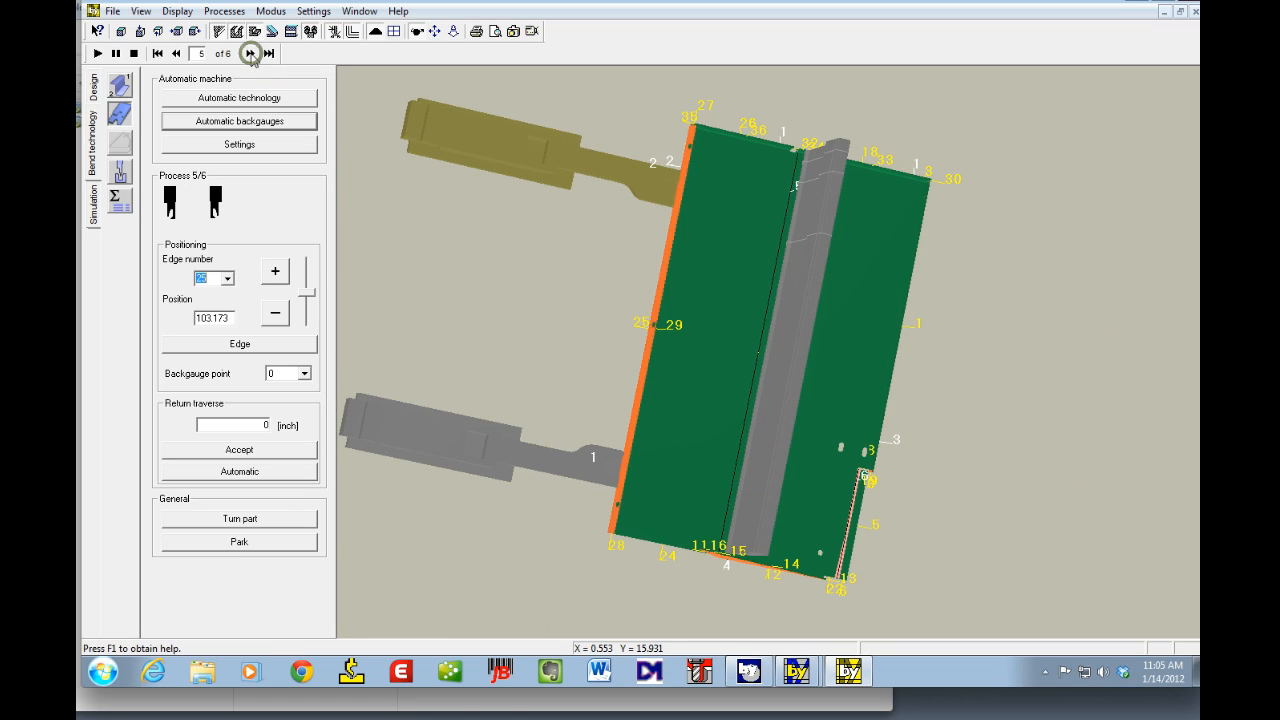
{"action": "left_click", "coordinate": [251, 54]}
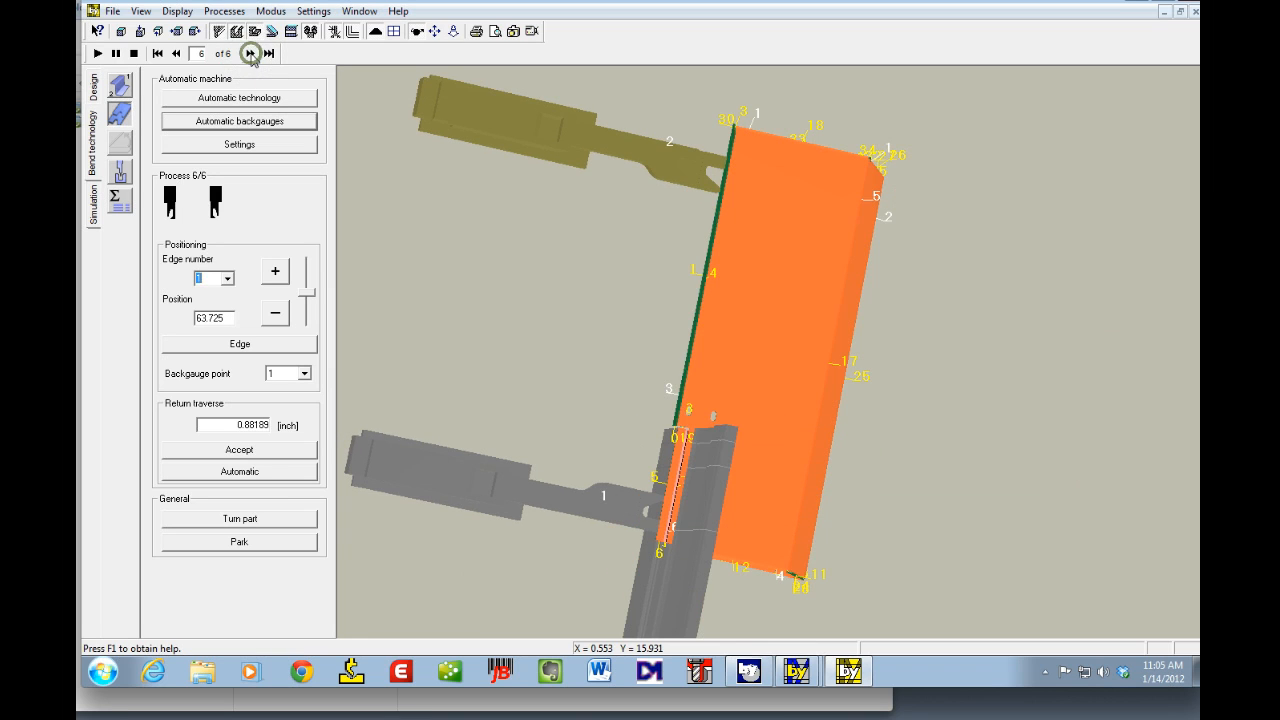
{"action": "left_click", "coordinate": [115, 199]}
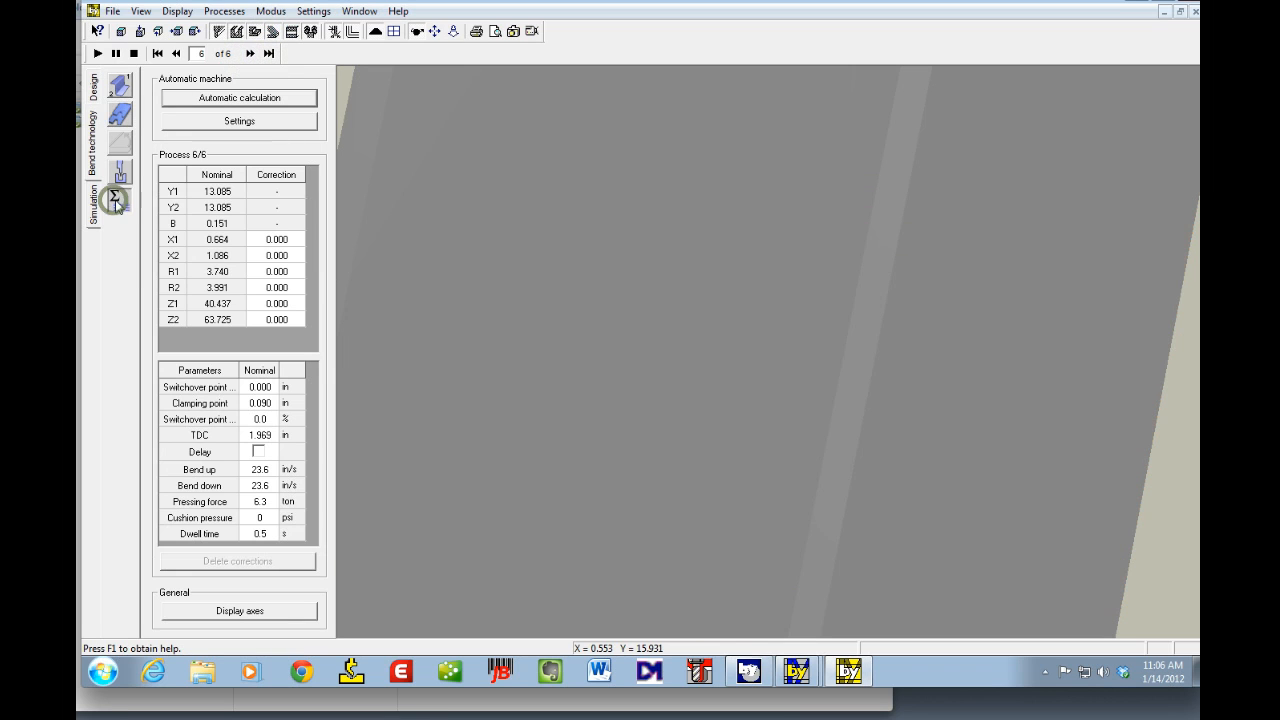
{"action": "left_click", "coordinate": [257, 100]}
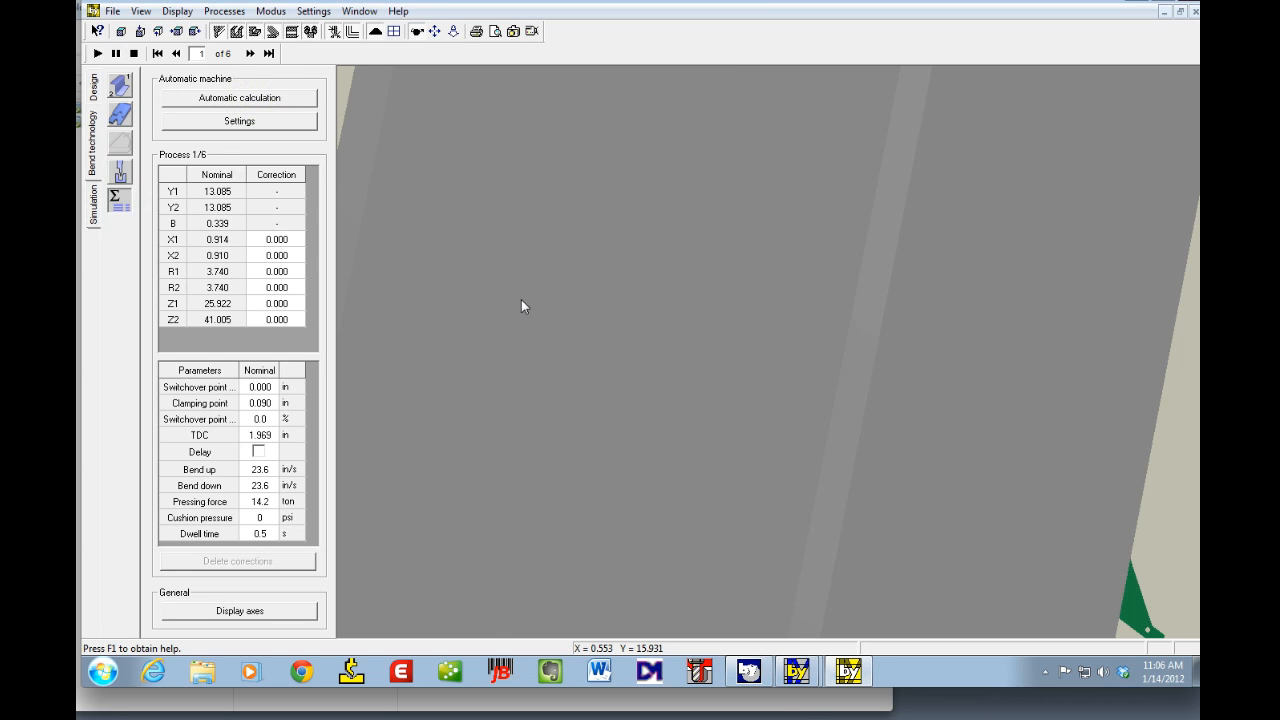
Step: Export the program as a Bystronic BPX file
{"action": "left_click", "coordinate": [113, 11]}
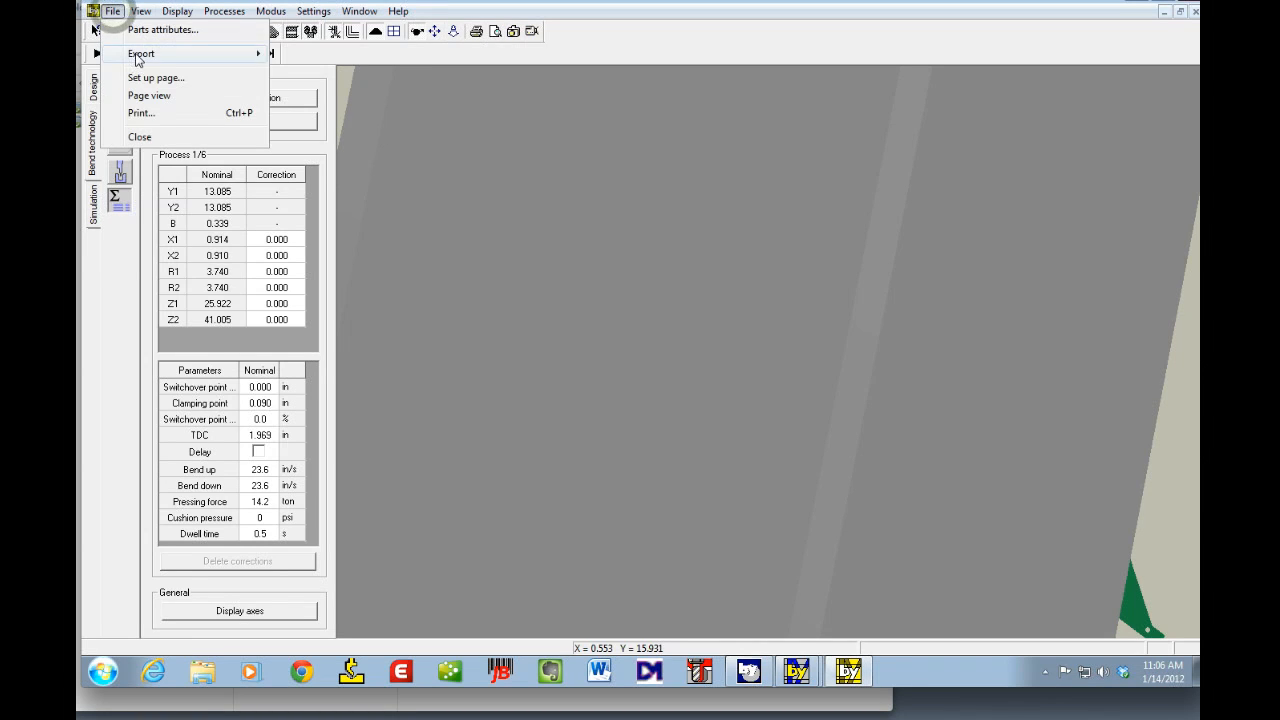
{"action": "mouse_move", "coordinate": [140, 56]}
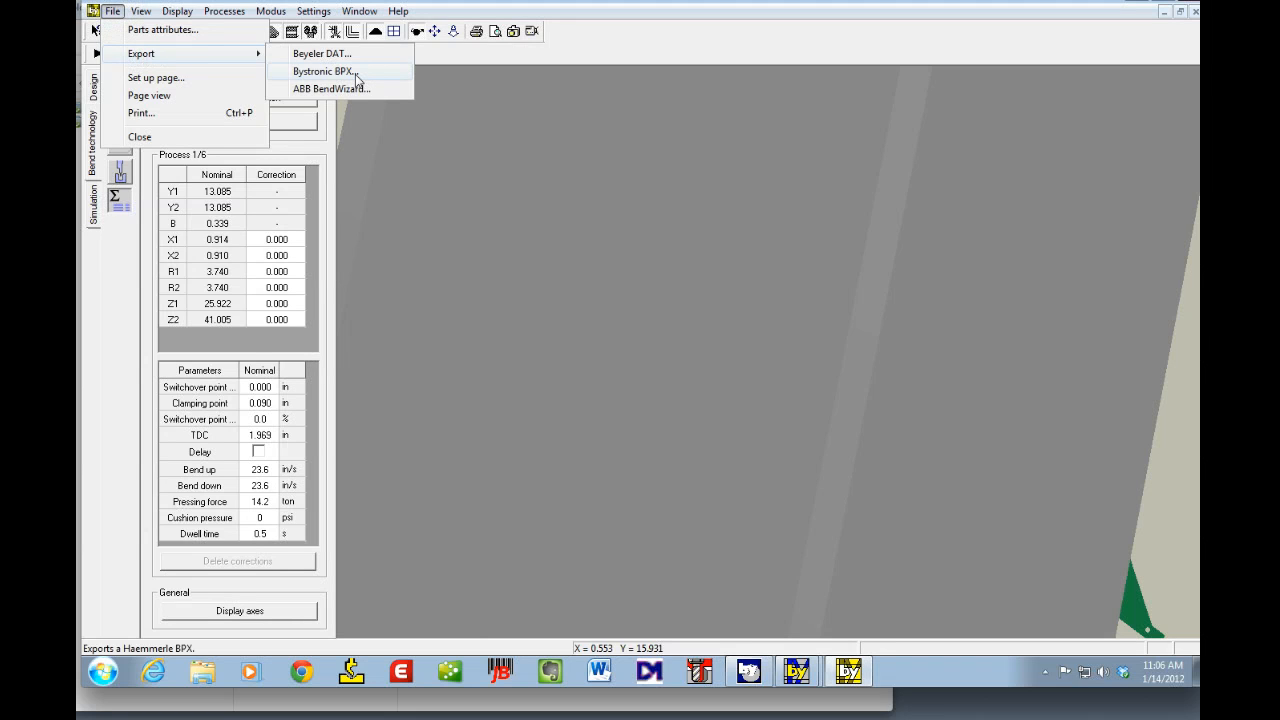